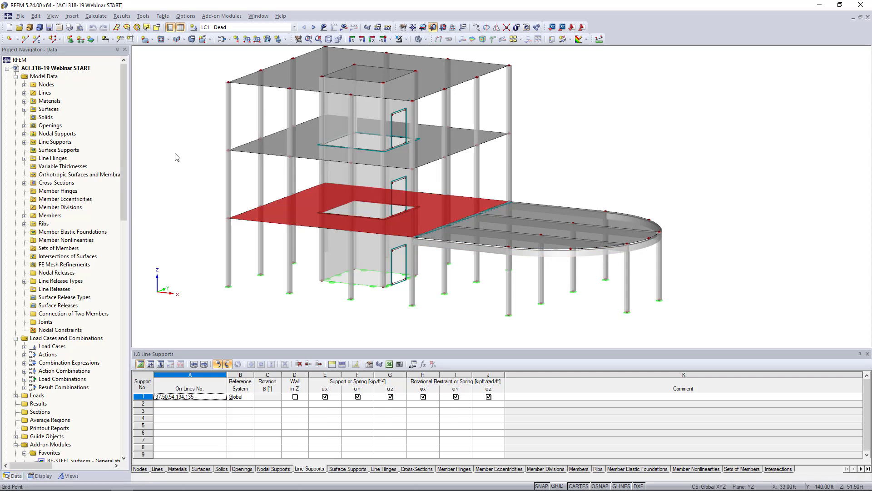
# Step: Highlight every element that uses the 4000 psi concrete material to review where it is assigned in the model
pyautogui.scroll(-3, 180, 159)
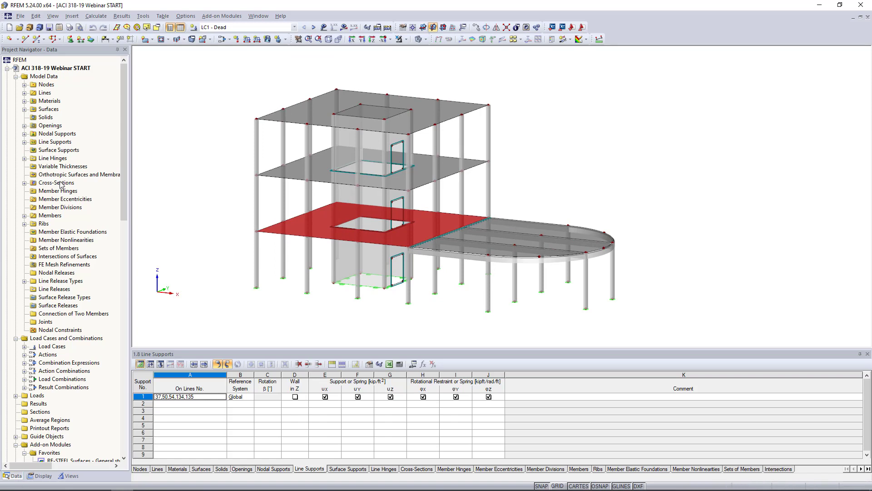
pyautogui.click(25, 101)
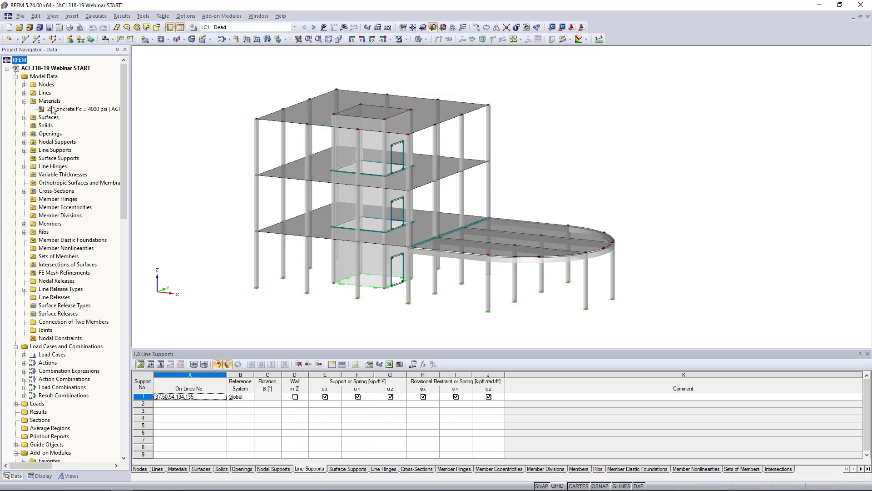
pyautogui.click(54, 108)
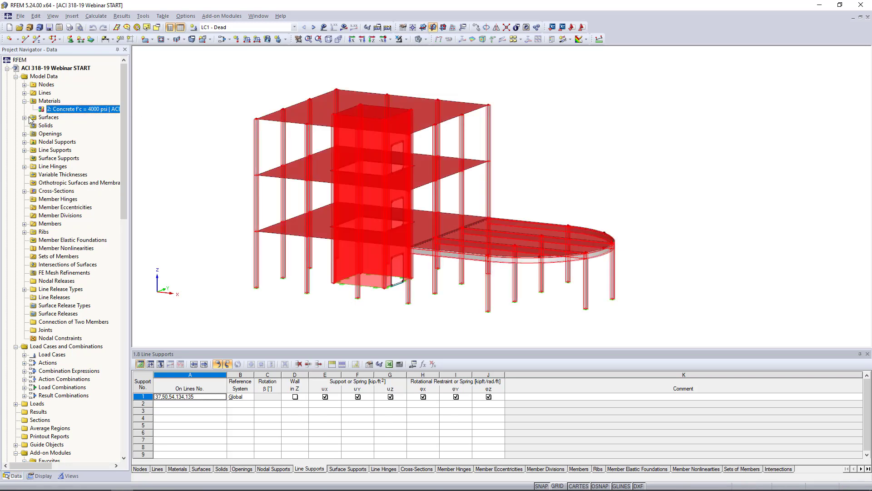
pyautogui.click(25, 101)
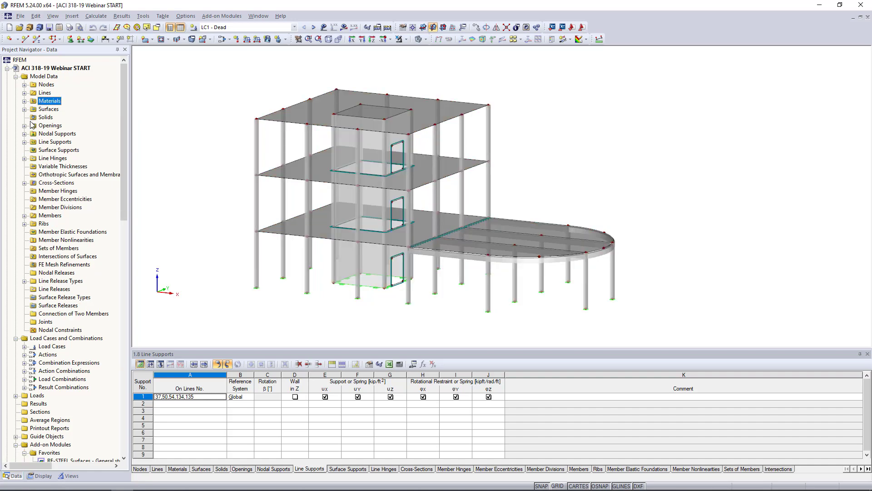
# Step: Highlight the members assigned to the Rectangle 12/12 and Rectangle 10/18 cross-sections to review where each is used
pyautogui.click(25, 182)
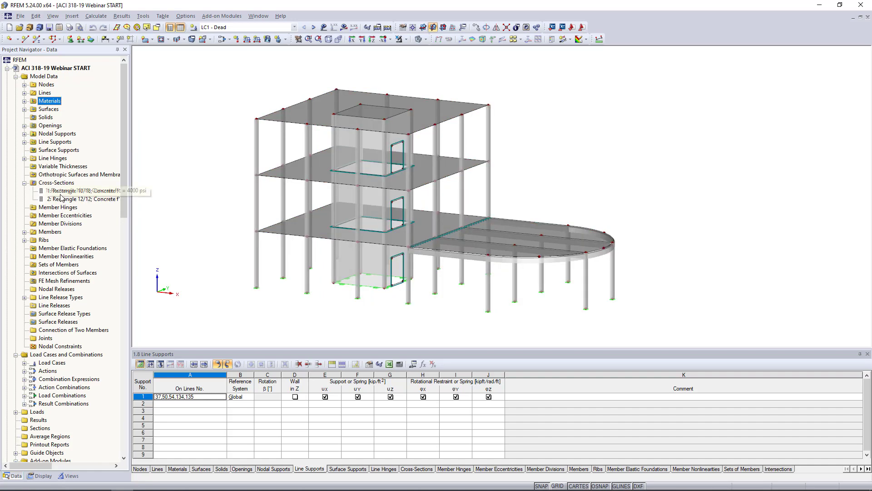
pyautogui.click(62, 199)
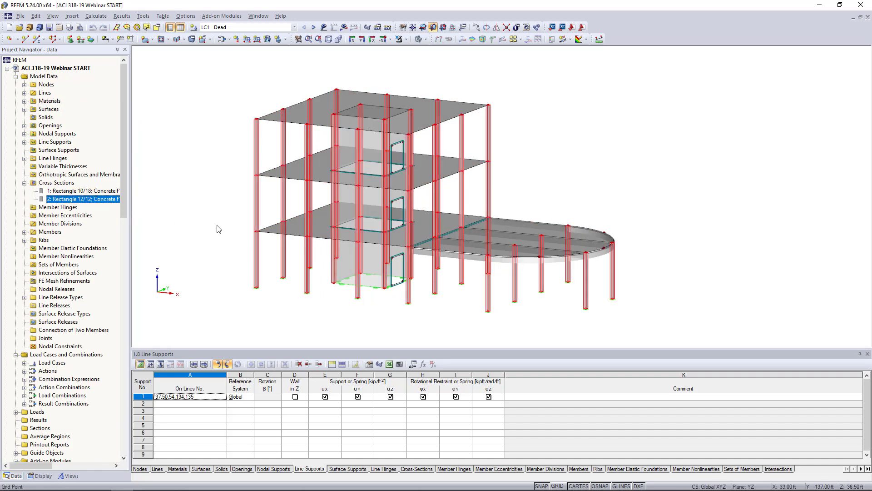
pyautogui.keyDown('ctrl'); pyautogui.moveTo(218, 228); pyautogui.dragTo(245, 206, button='middle'); pyautogui.keyUp('ctrl')
pyautogui.click(93, 191)
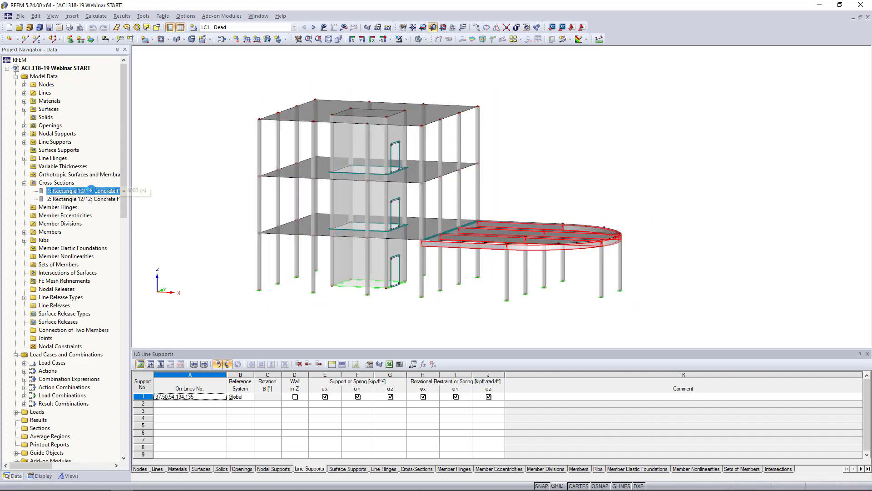
pyautogui.scroll(3, 467, 271)
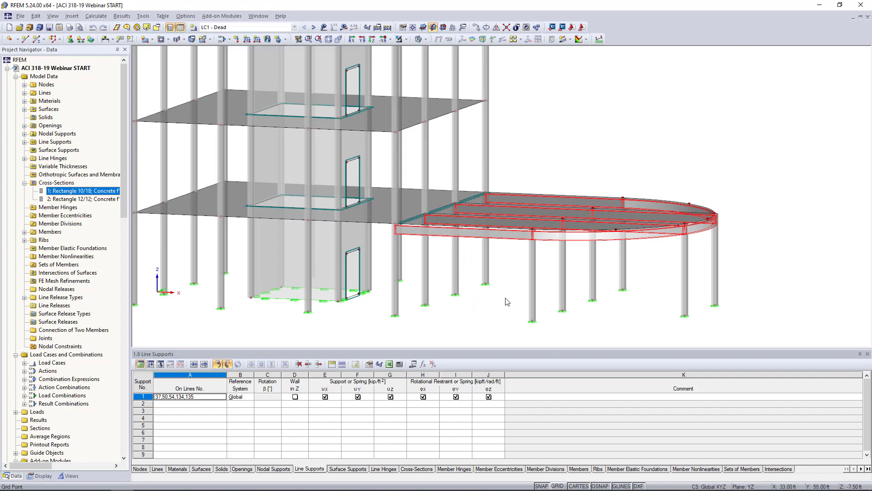
pyautogui.click(25, 182)
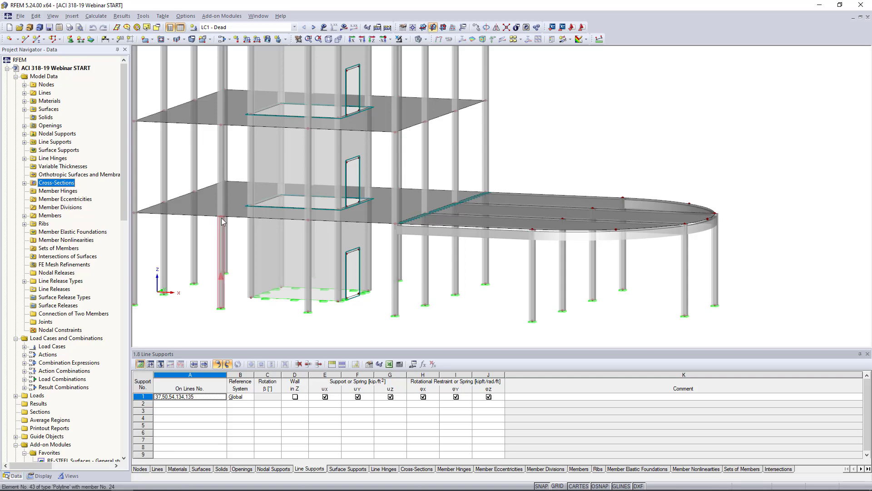
# Step: Reduce the height of the Line Supports table to give the building model more viewing space
pyautogui.scroll(-2, 545, 192)
pyautogui.keyDown('ctrl'); pyautogui.moveTo(551, 174); pyautogui.dragTo(627, 230, button='middle'); pyautogui.keyUp('ctrl')
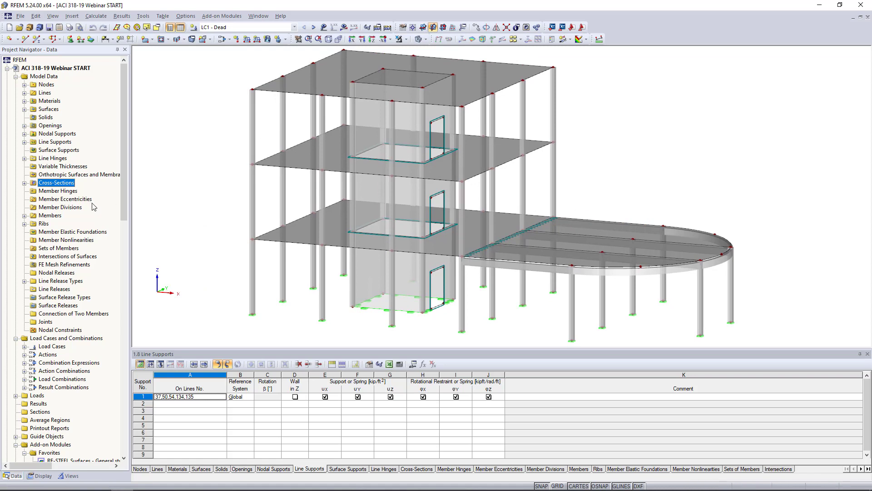
pyautogui.scroll(-2, 599, 209)
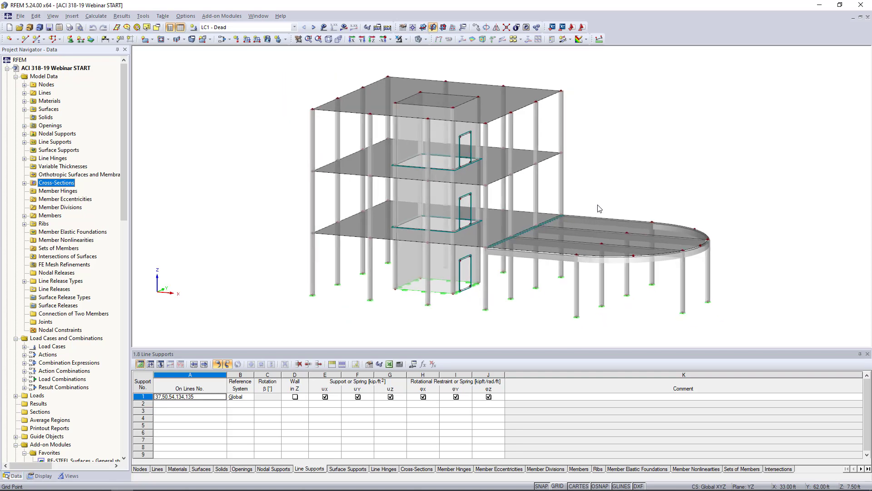
pyautogui.scroll(1, 539, 194)
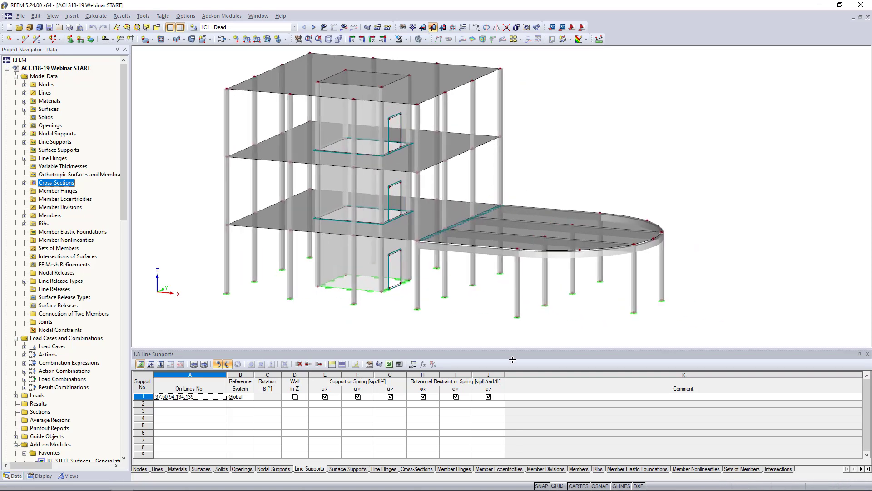
pyautogui.moveTo(512, 359); pyautogui.dragTo(513, 395)
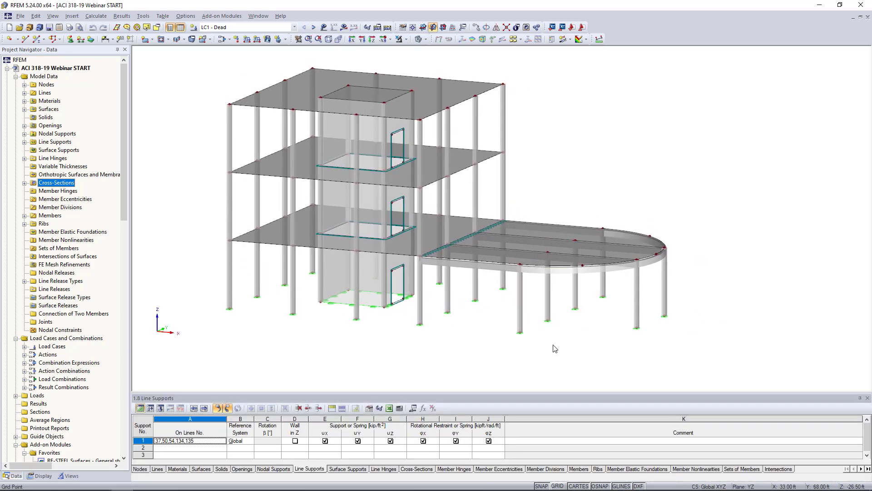
pyautogui.scroll(1, 554, 344)
pyautogui.keyDown('ctrl'); pyautogui.moveTo(561, 331); pyautogui.dragTo(604, 318, button='middle'); pyautogui.keyUp('ctrl')
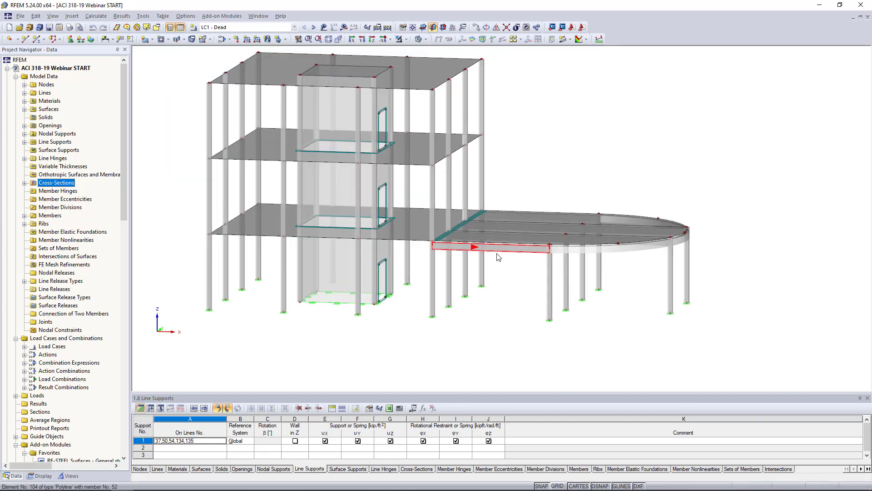
# Step: Inspect the member type and rib settings of the front straight edge beam under the curved slab, leaving them unmodified
pyautogui.scroll(2, 498, 257)
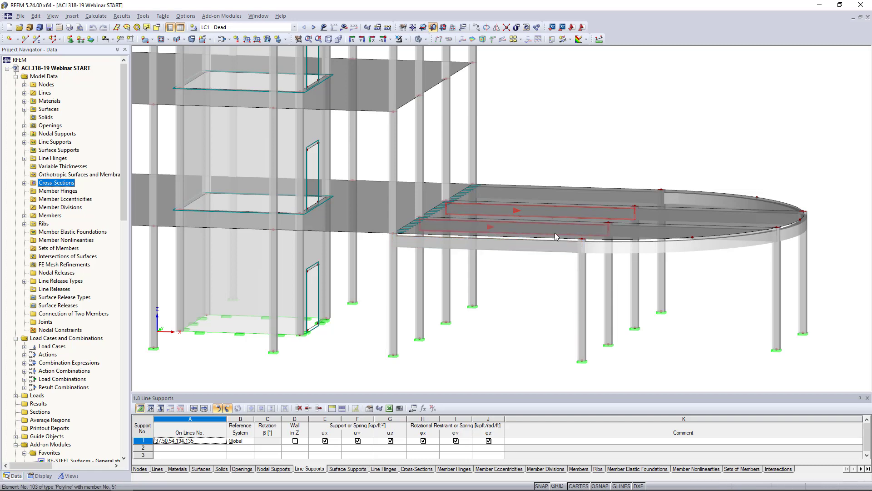
pyautogui.keyDown('ctrl'); pyautogui.moveTo(554, 233); pyautogui.dragTo(536, 309, button='middle'); pyautogui.keyUp('ctrl')
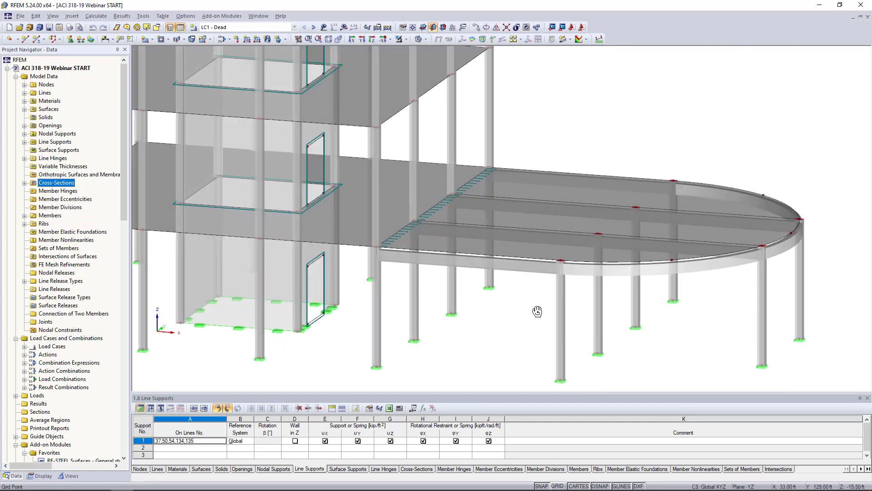
pyautogui.doubleClick(518, 272)
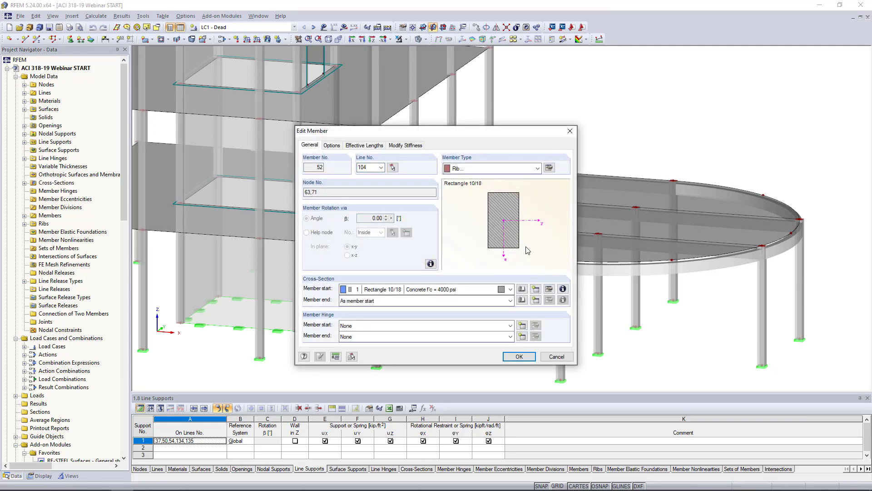
pyautogui.click(490, 168)
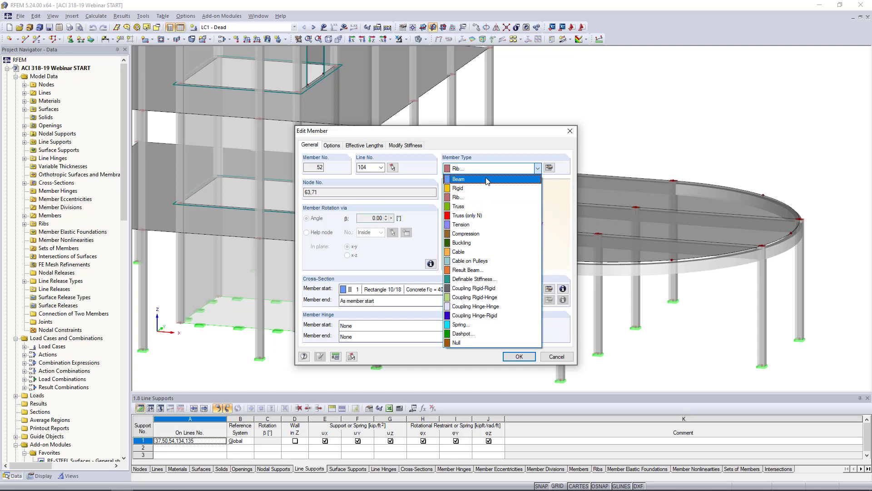
pyautogui.click(533, 166)
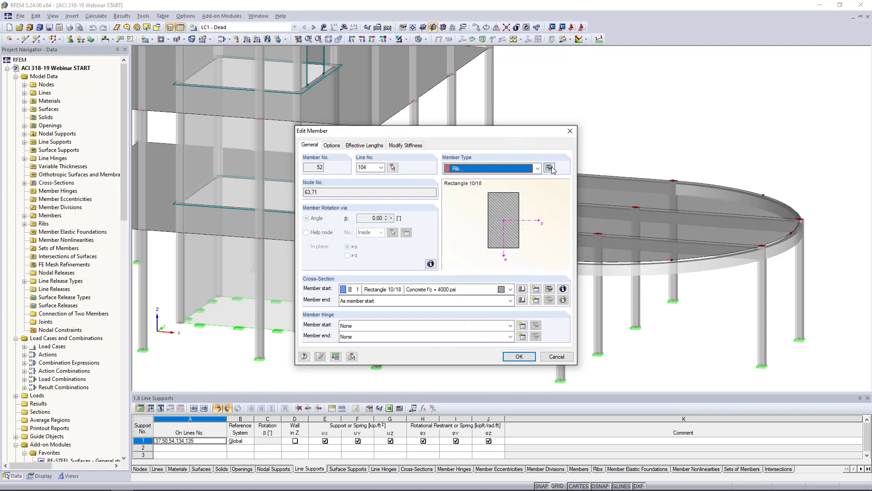
pyautogui.click(550, 167)
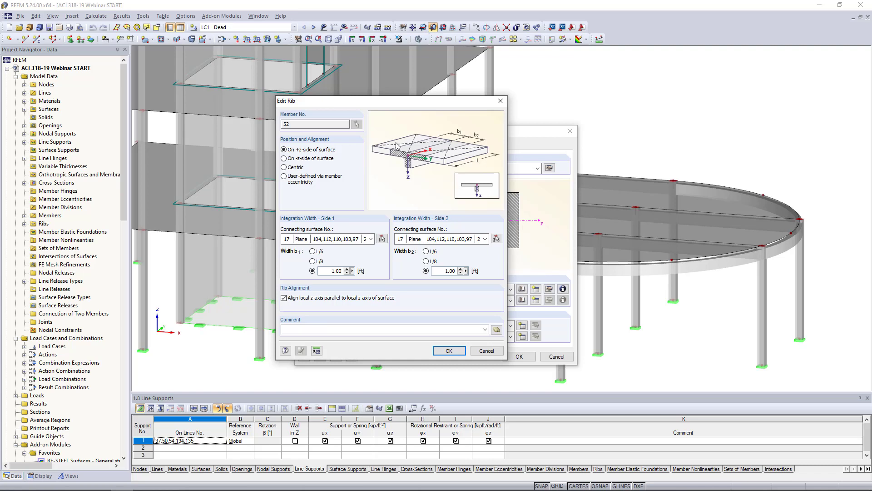
pyautogui.click(493, 352)
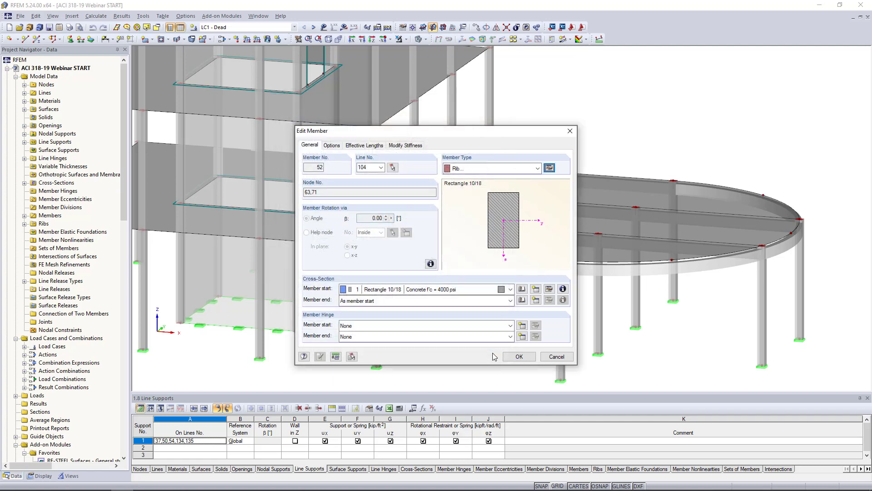
pyautogui.click(565, 357)
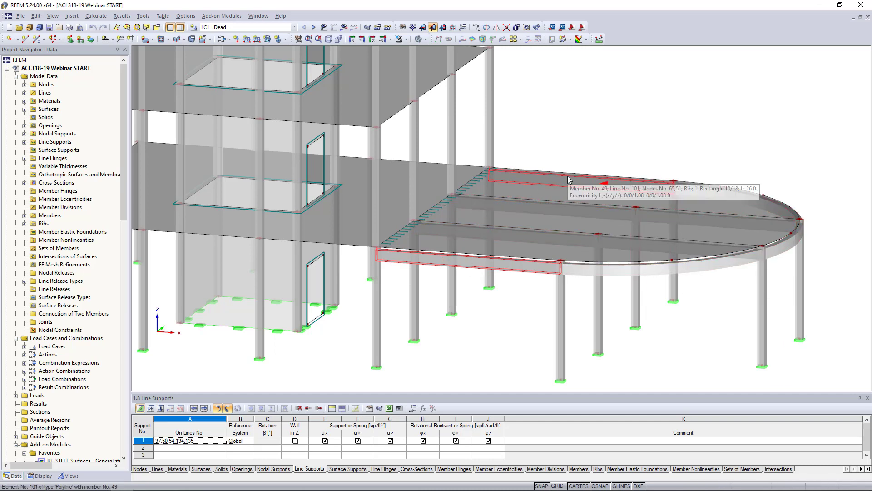
# Step: Inspect the line hinge releases where the curved slab meets the main building's first elevated slab
pyautogui.scroll(5, 454, 327)
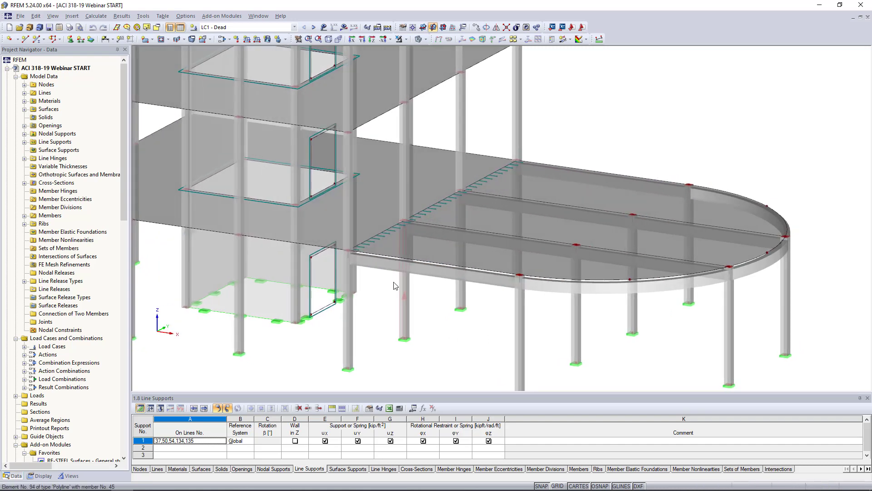
pyautogui.scroll(1, 375, 256)
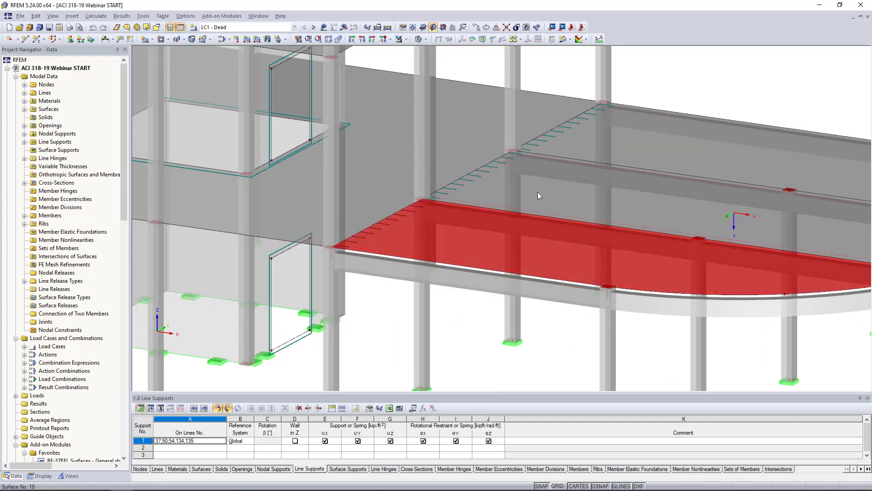
pyautogui.keyDown('ctrl'); pyautogui.click(574, 138); pyautogui.keyUp('ctrl')
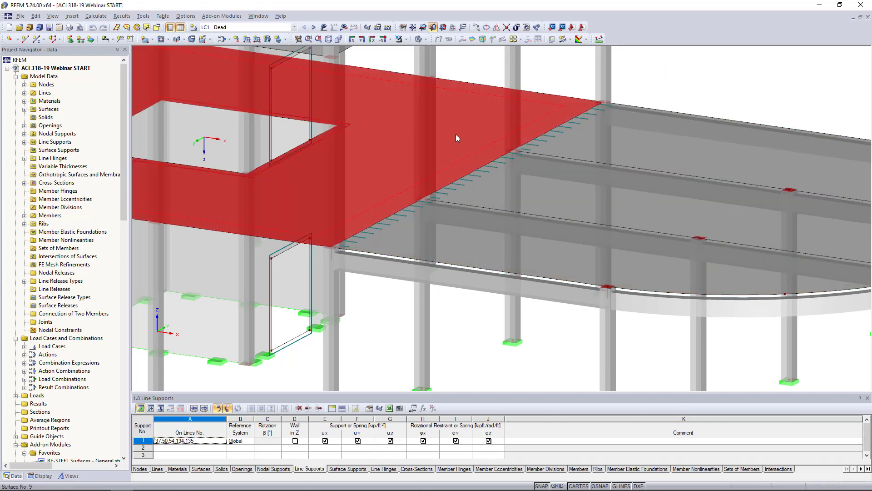
pyautogui.doubleClick(381, 233)
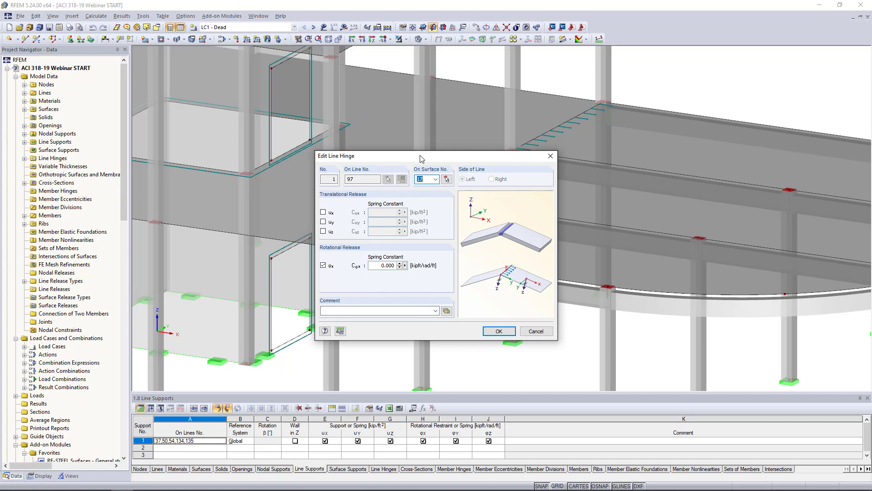
pyautogui.moveTo(420, 159); pyautogui.dragTo(662, 175)
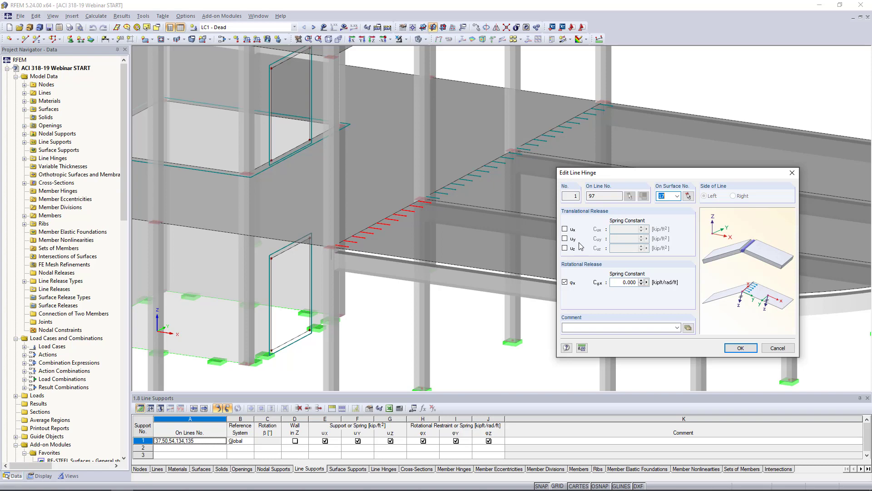
pyautogui.click(792, 173)
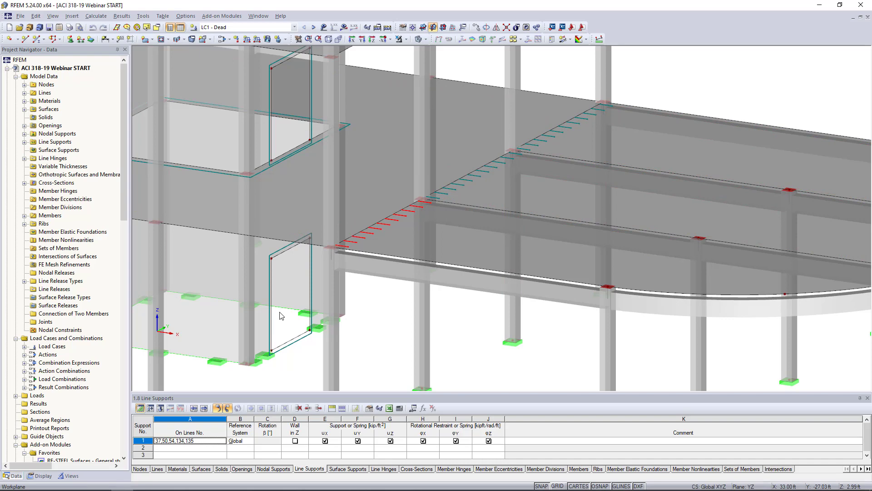
# Step: Select the ground-level columns supporting the curved slab and show their stiffness modification settings
pyautogui.scroll(-5, 360, 302)
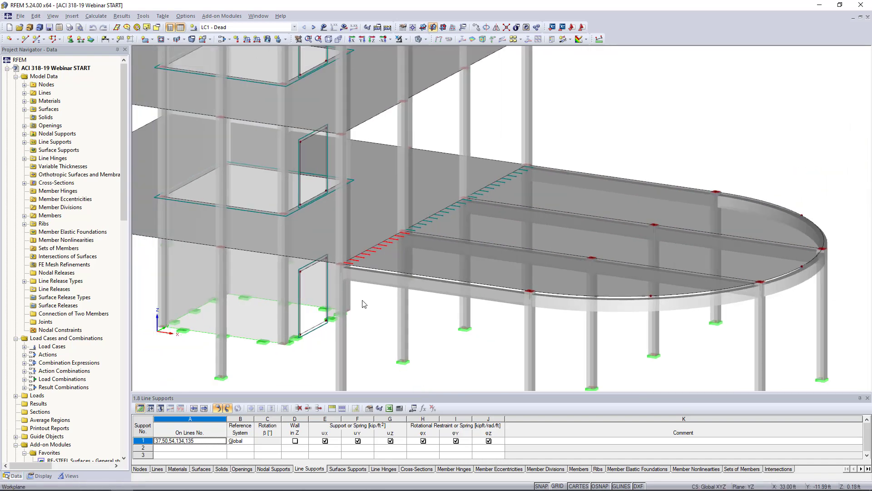
pyautogui.scroll(-5, 432, 335)
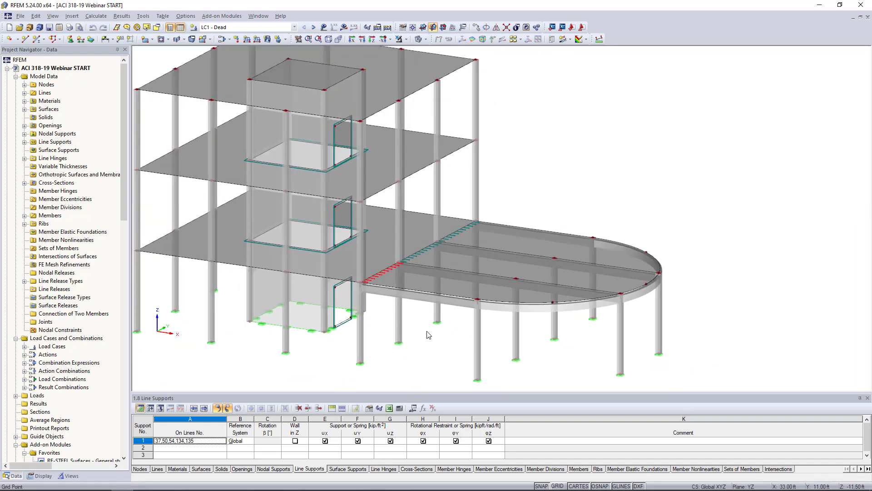
pyautogui.moveTo(464, 289); pyautogui.dragTo(495, 289, button='middle')
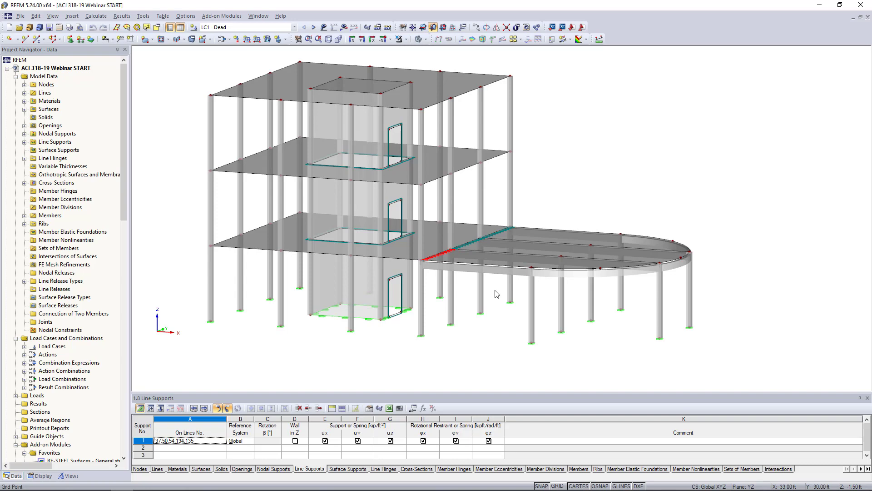
pyautogui.keyDown('ctrl'); pyautogui.moveTo(495, 300); pyautogui.dragTo(591, 286, button='middle'); pyautogui.keyUp('ctrl')
pyautogui.moveTo(726, 351); pyautogui.dragTo(438, 274)
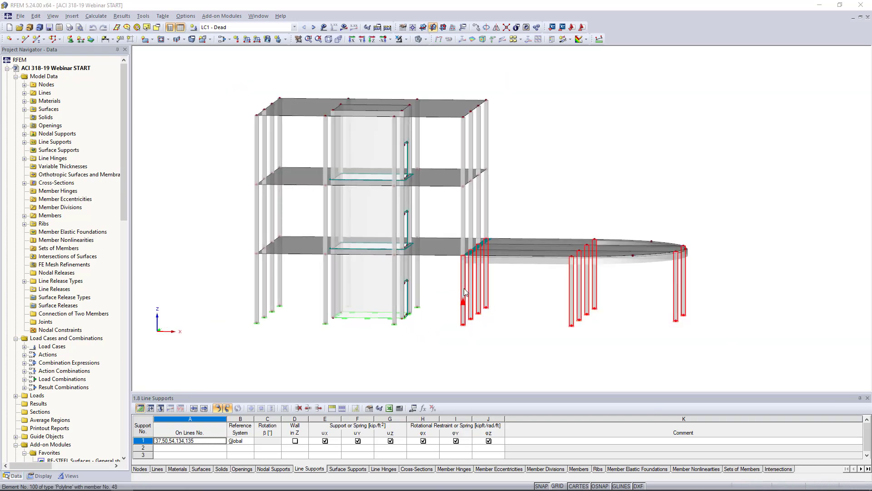
pyautogui.doubleClick(464, 291)
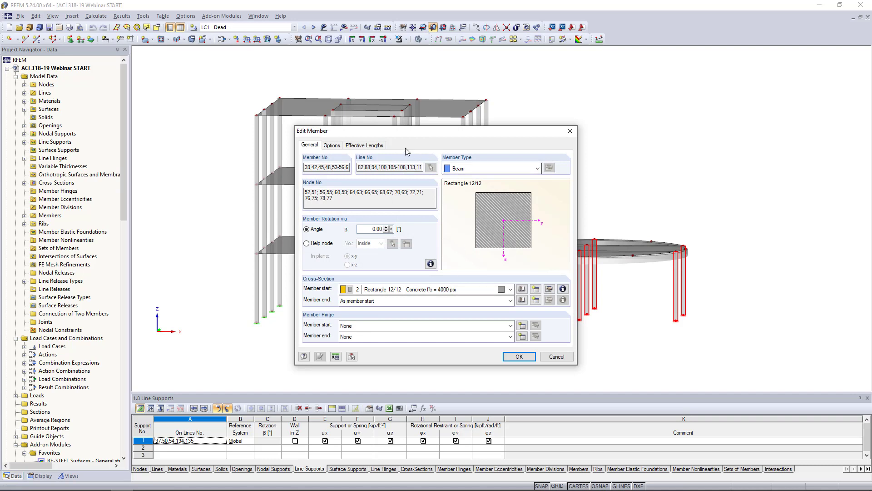
pyautogui.click(404, 145)
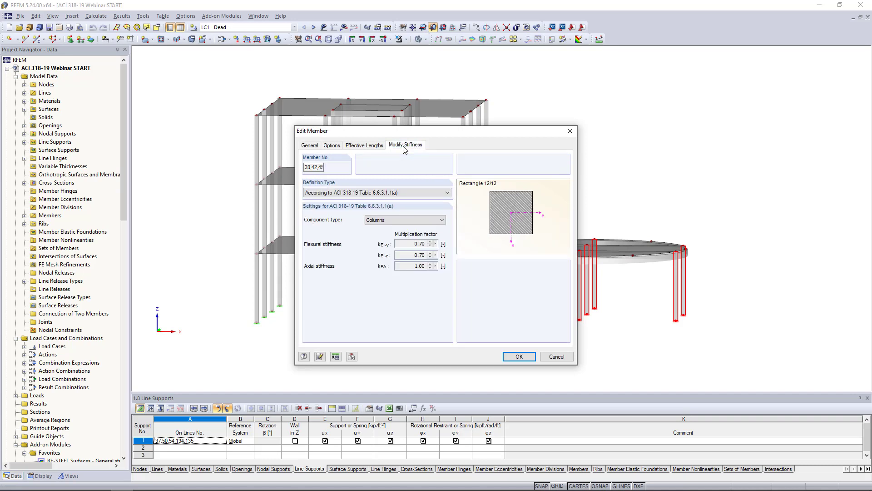
# Step: Review the columns' stiffness definition types and the Columns component type under ACI 318-19 Table 6.6.3.1.1(a), then discard the edits
pyautogui.click(408, 192)
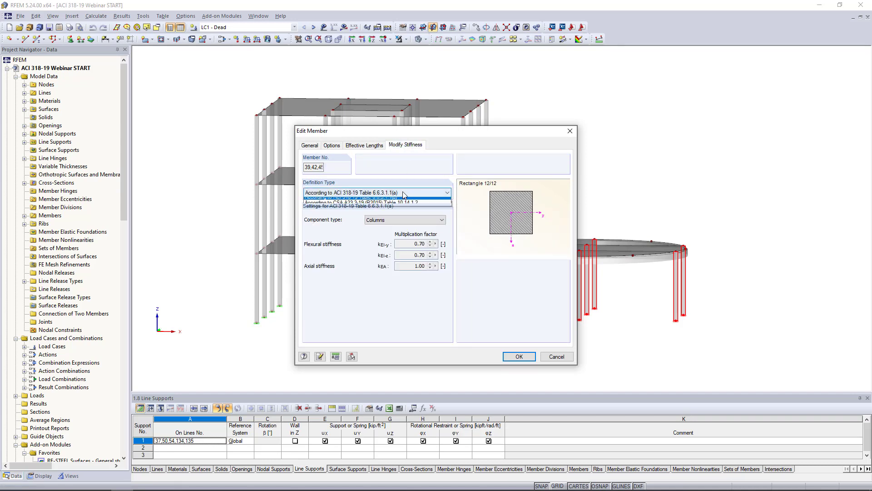
pyautogui.click(391, 201)
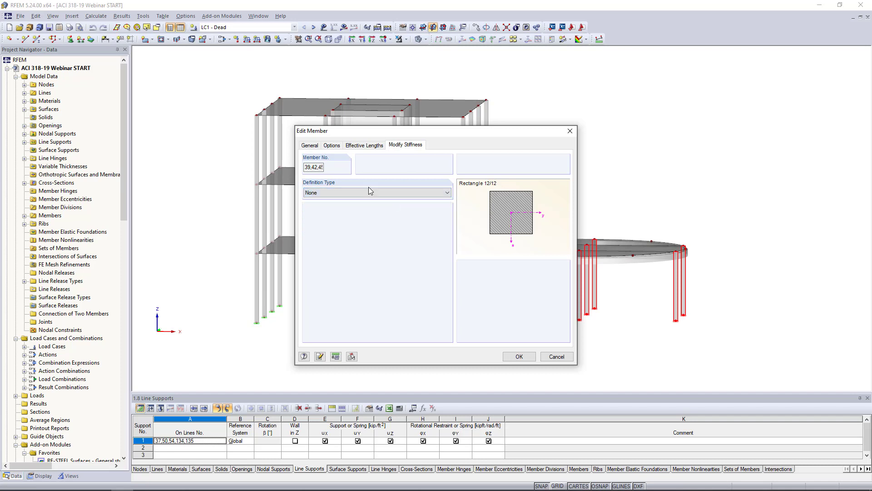
pyautogui.click(320, 193)
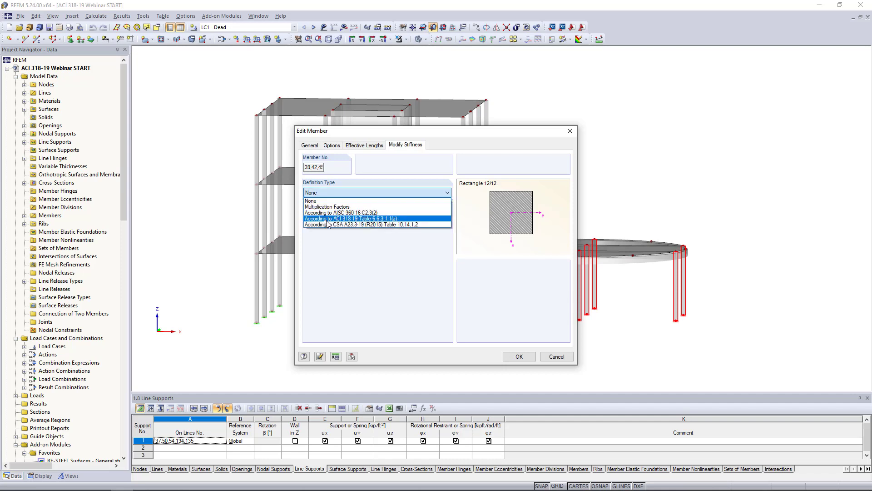
pyautogui.click(326, 219)
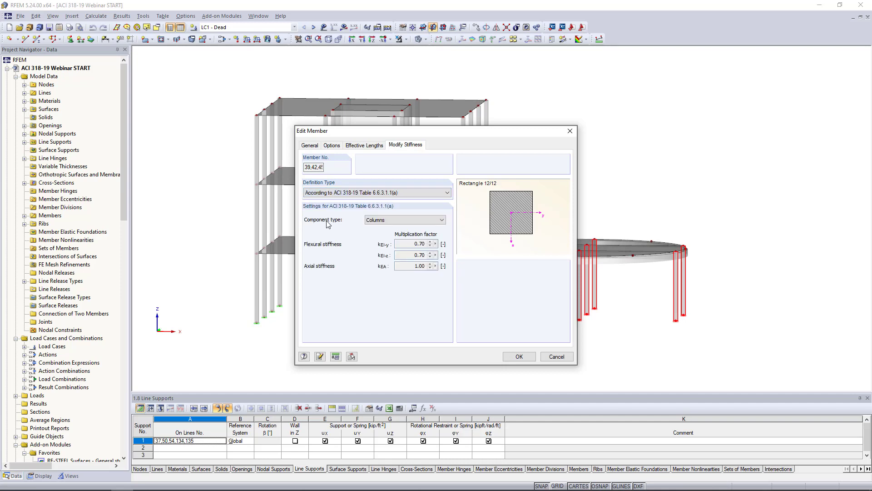
pyautogui.click(385, 221)
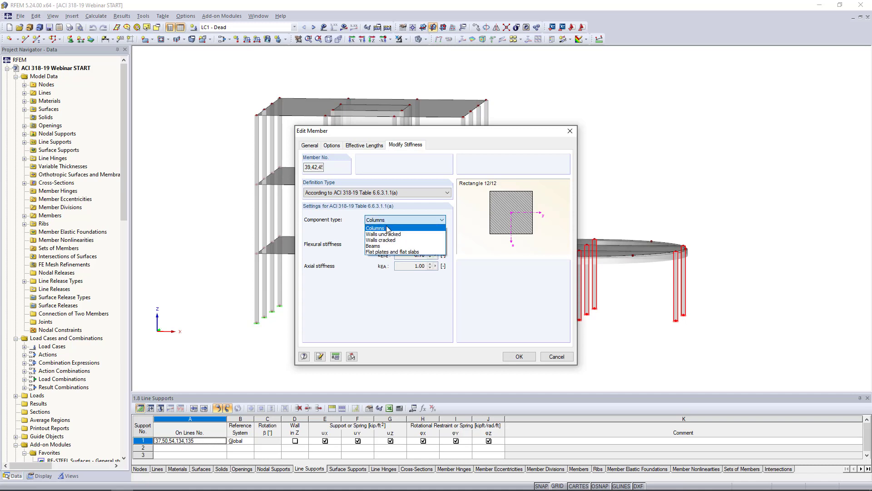
pyautogui.click(387, 229)
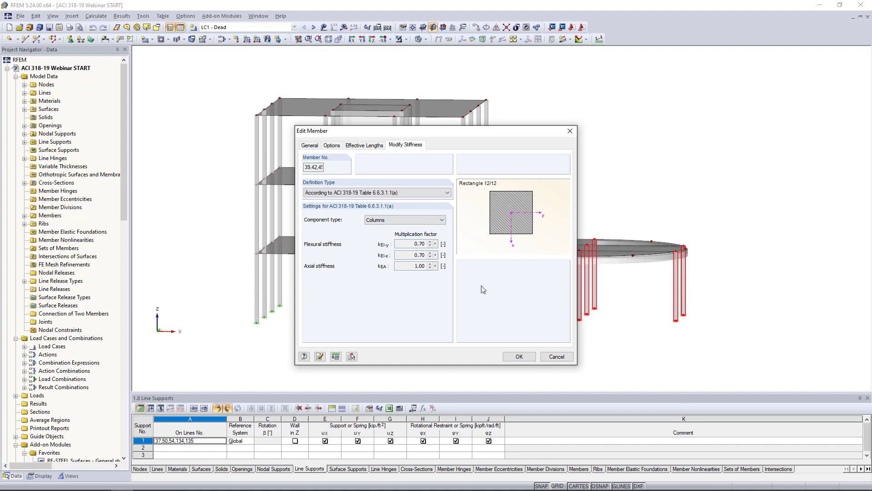
pyautogui.click(555, 356)
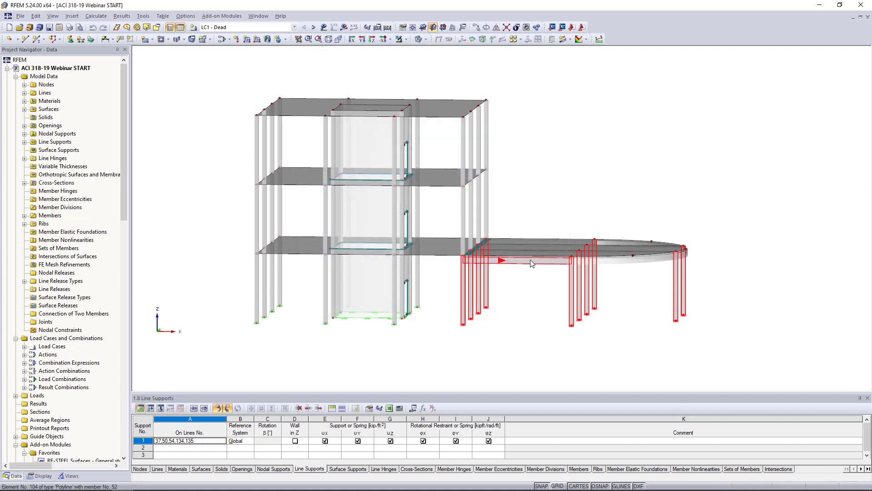
# Step: Inspect the member type and ACI 318-19 stiffness modification of the front straight edge beam under the curved slab, leaving them unmodified
pyautogui.doubleClick(530, 259)
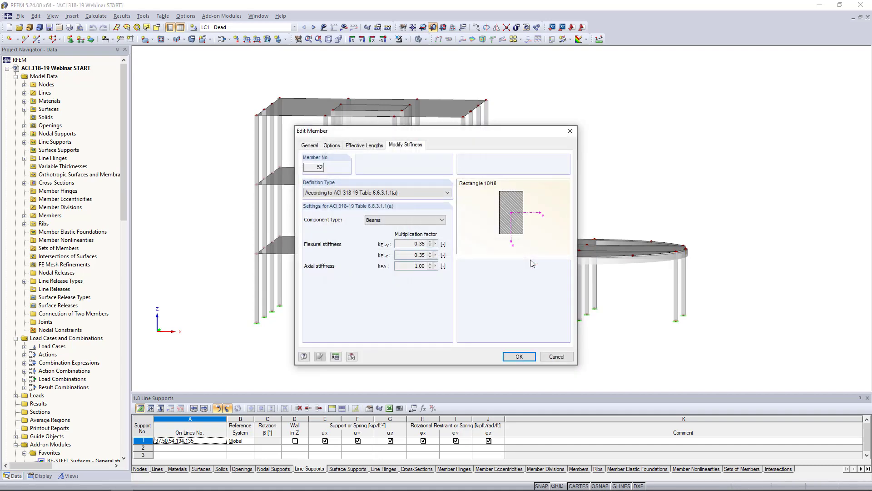
pyautogui.click(307, 145)
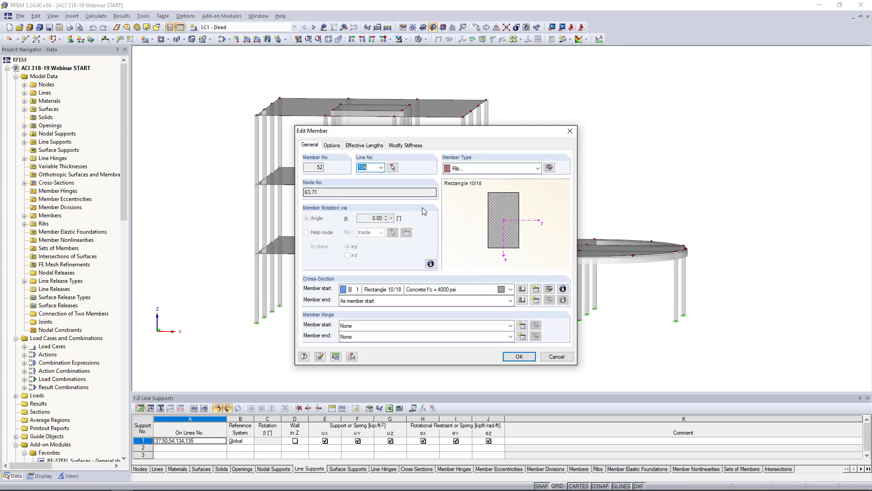
pyautogui.click(406, 144)
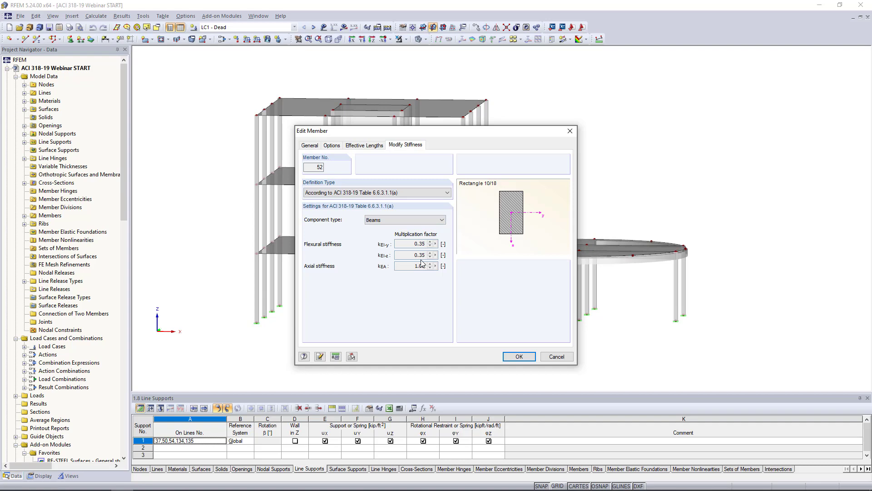
pyautogui.click(557, 357)
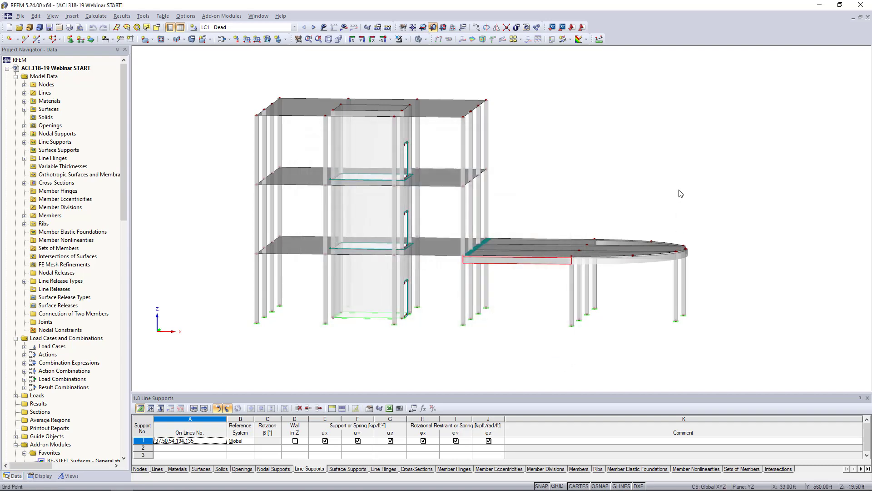
# Step: Inspect the roof slab's ACI 318-19 stiffness modification and its Flat plates and flat slabs component type, leaving the surface unmodified
pyautogui.keyDown('ctrl'); pyautogui.moveTo(680, 193); pyautogui.dragTo(620, 237, button='middle'); pyautogui.keyUp('ctrl')
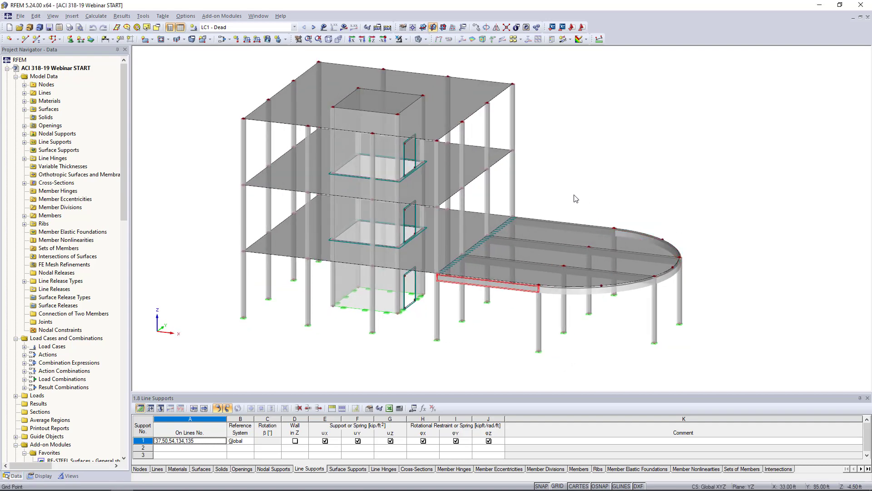
pyautogui.click(432, 89)
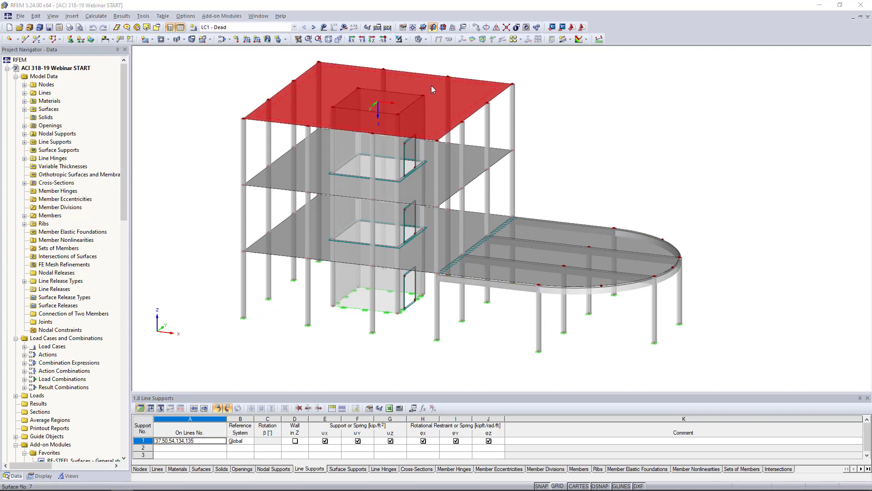
pyautogui.doubleClick(432, 86)
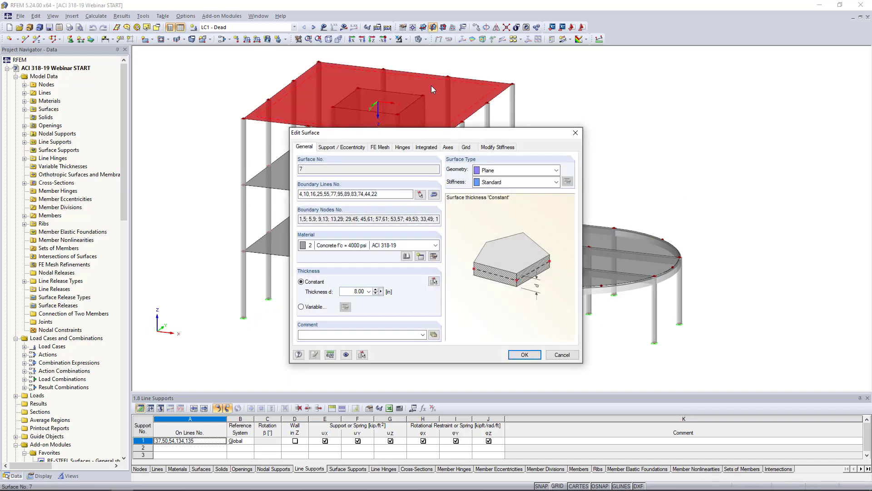
pyautogui.click(493, 148)
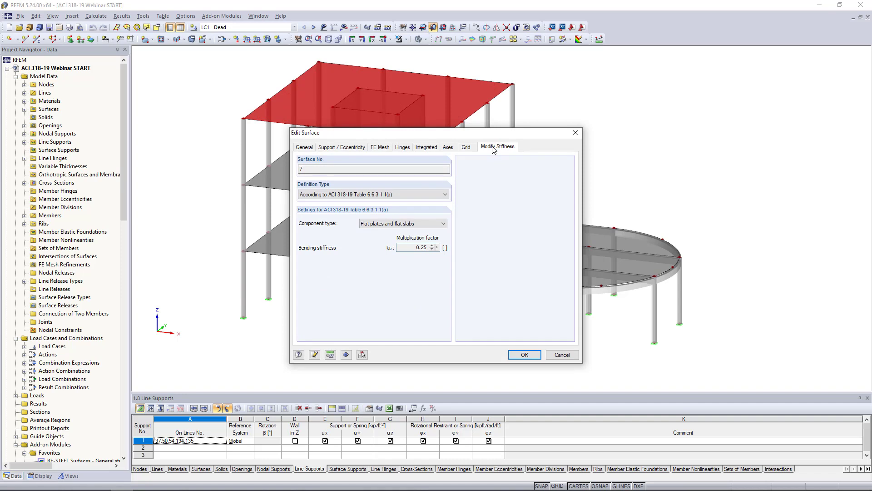
pyautogui.click(377, 225)
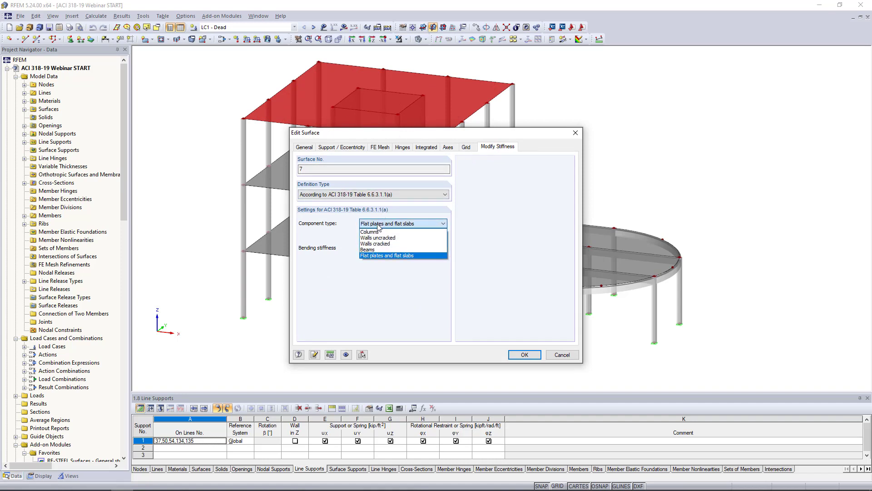
pyautogui.click(375, 255)
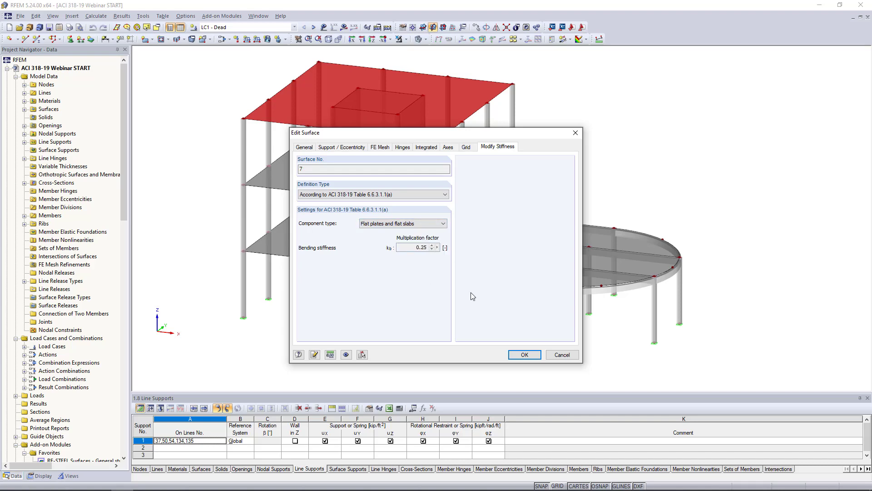
pyautogui.click(562, 354)
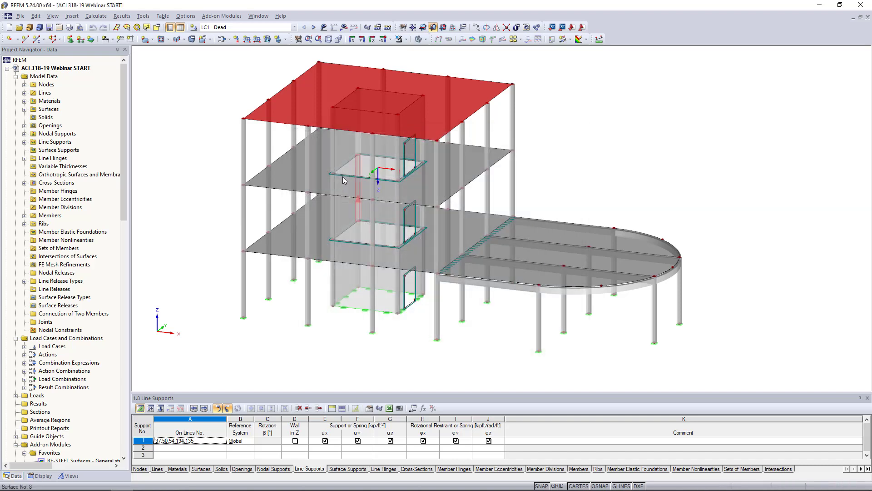
# Step: Inspect the core wall's ACI 318-19 stiffness modification and its Walls uncracked component type, leaving the surface unmodified
pyautogui.doubleClick(341, 148)
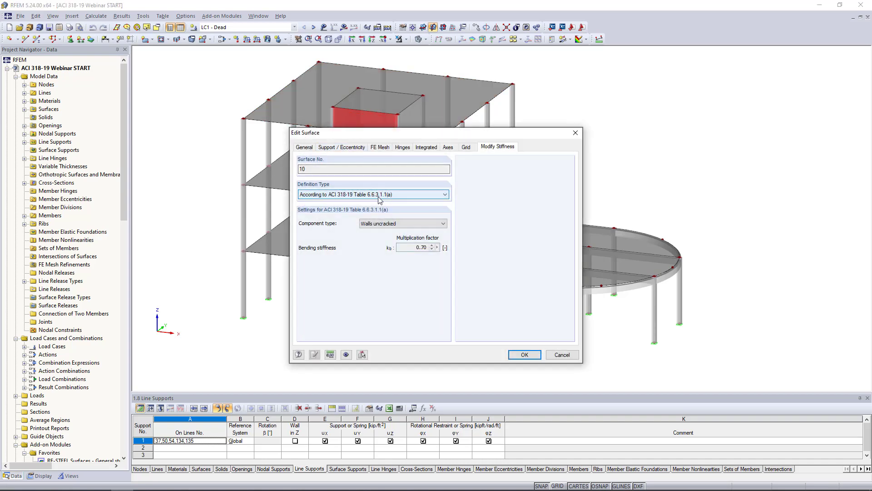
pyautogui.click(394, 226)
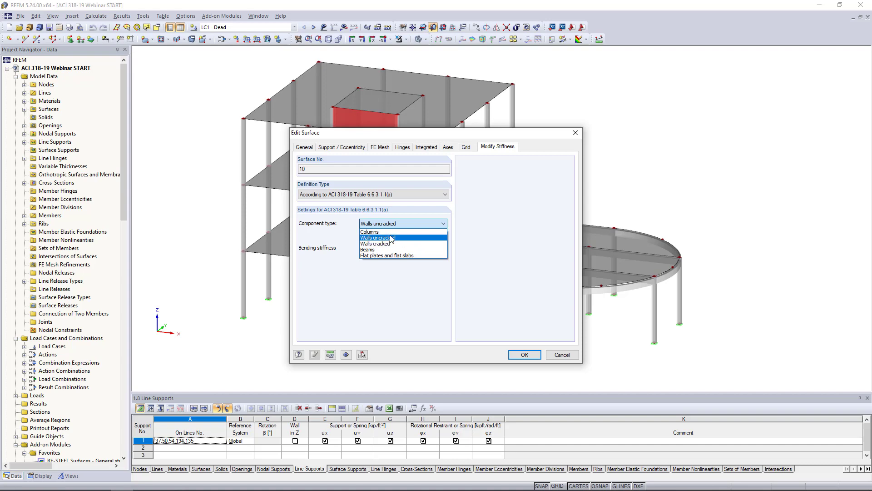
pyautogui.click(391, 239)
pyautogui.click(563, 354)
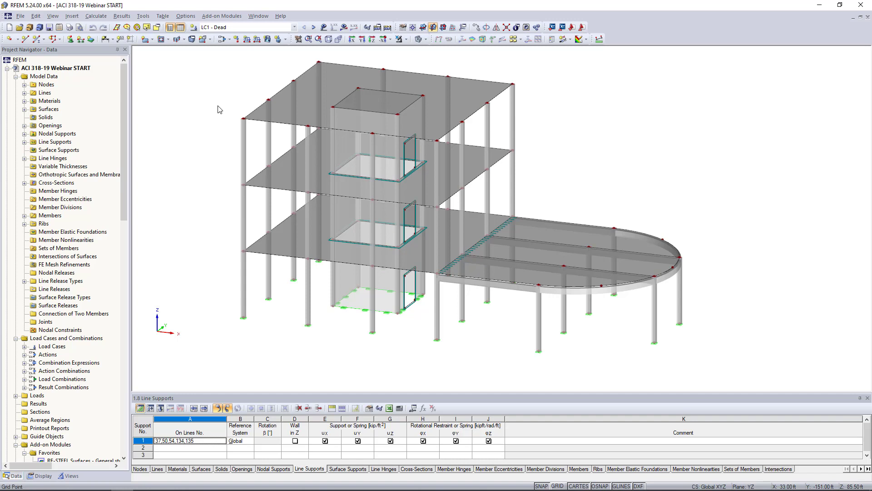
# Step: Check the target finite element length in the FE mesh settings and regenerate the mesh for the whole model
pyautogui.click(100, 16)
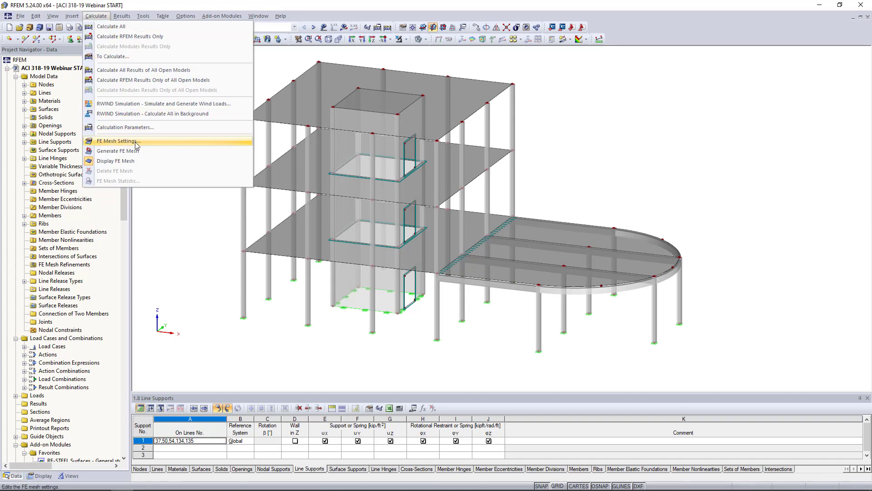
pyautogui.click(118, 141)
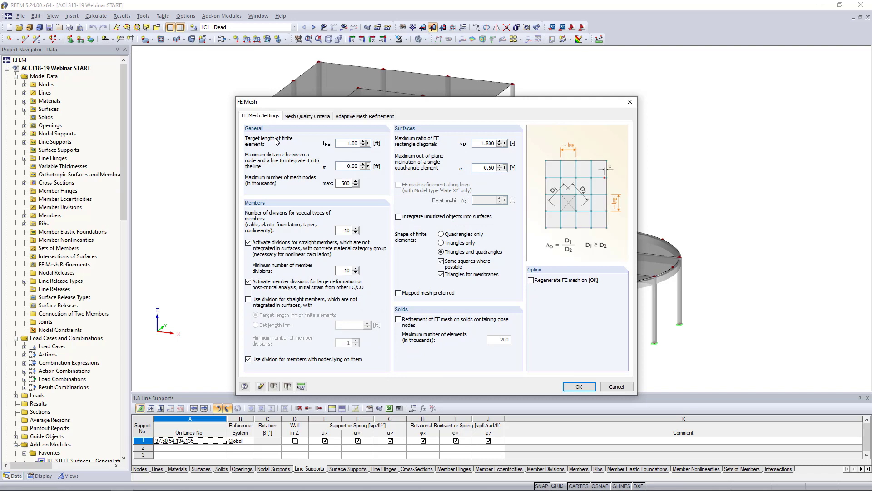
pyautogui.click(343, 142)
pyautogui.click(533, 281)
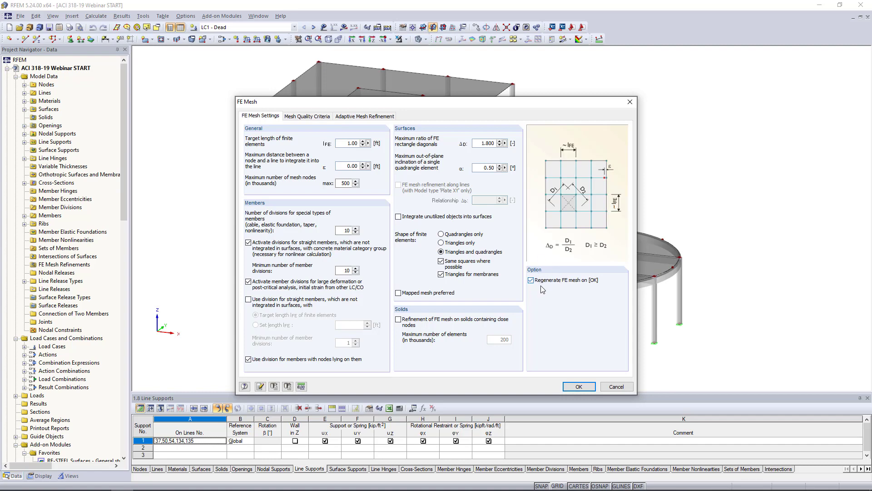
pyautogui.click(582, 388)
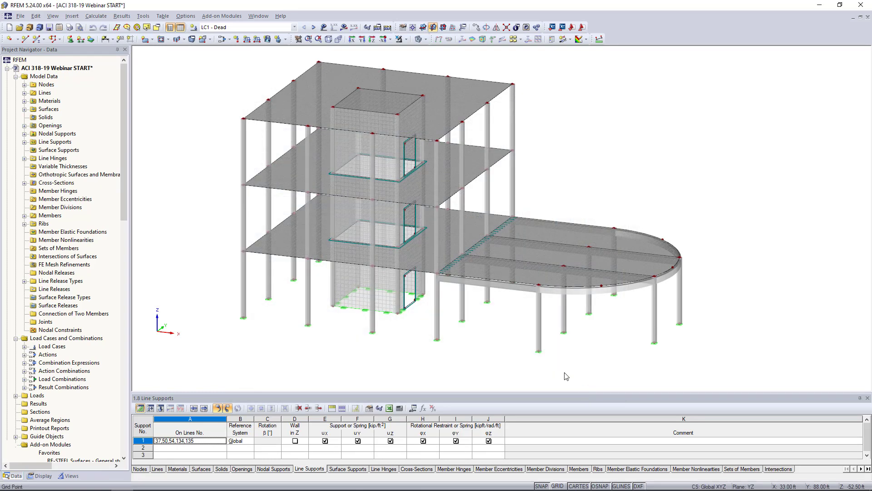
# Step: Switch the model to wireframe display and examine the generated FE mesh on the slabs and core walls
pyautogui.click(424, 40)
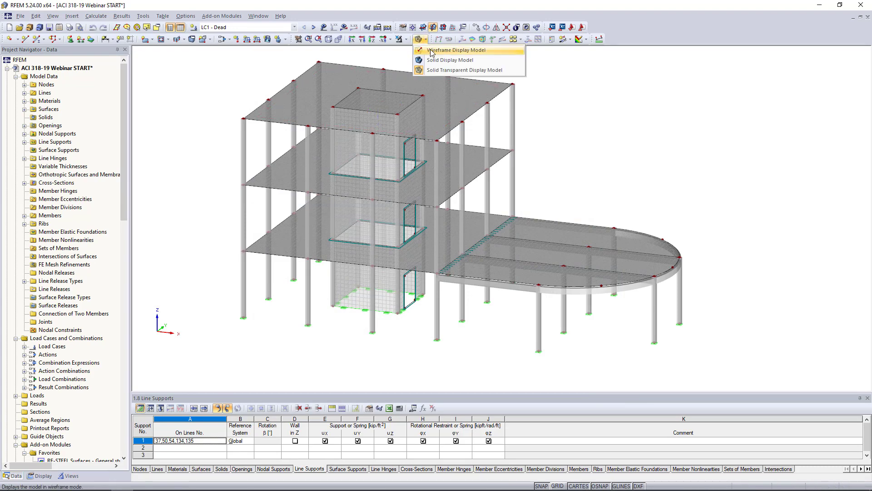
pyautogui.click(432, 56)
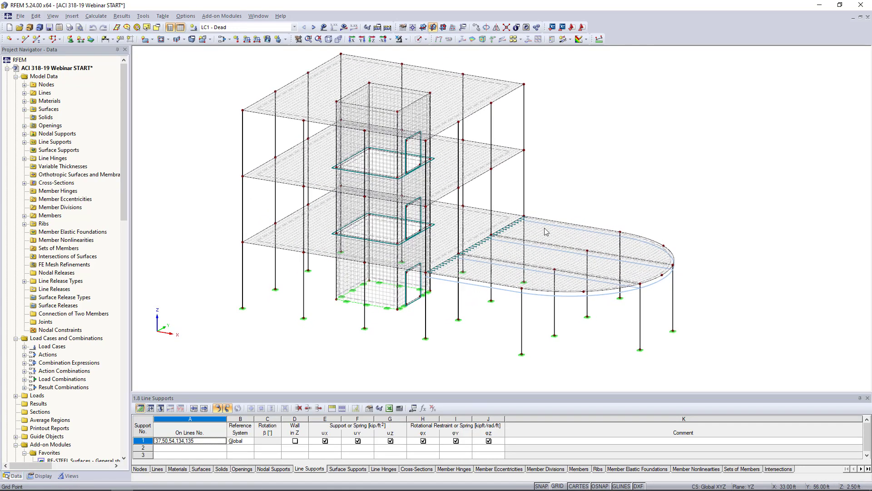
pyautogui.scroll(4, 540, 250)
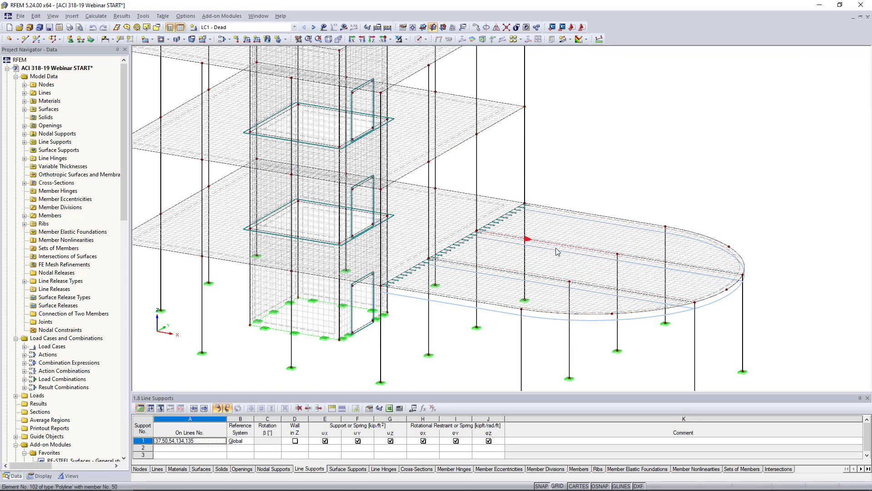
pyautogui.scroll(-4, 552, 249)
pyautogui.scroll(3, 552, 236)
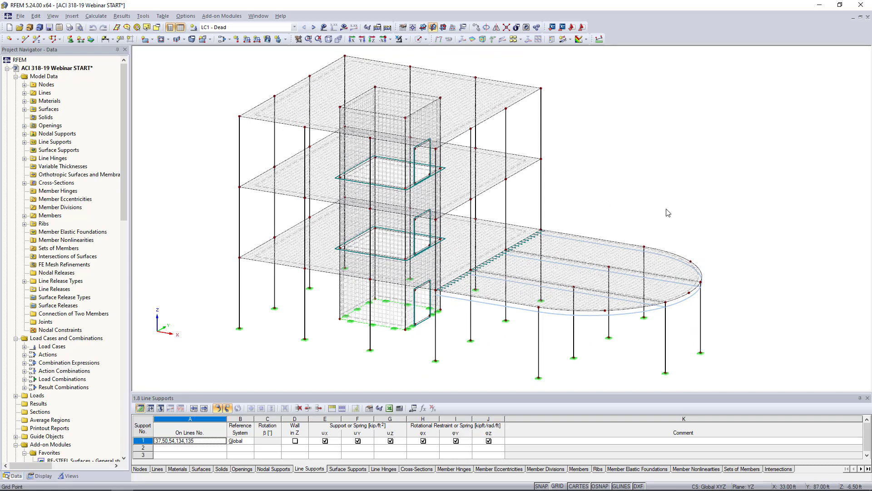
# Step: Enable adaptive mesh refinement in the FE mesh settings
pyautogui.moveTo(665, 211)
pyautogui.keyDown('ctrl'); pyautogui.mouseDown(button='middle')
pyautogui.moveTo(370, 125)
pyautogui.moveTo(545, 202)
pyautogui.moveTo(654, 210)
pyautogui.mouseUp(button='middle'); pyautogui.keyUp('ctrl')
pyautogui.moveTo(648, 171); pyautogui.dragTo(636, 176, button='middle')
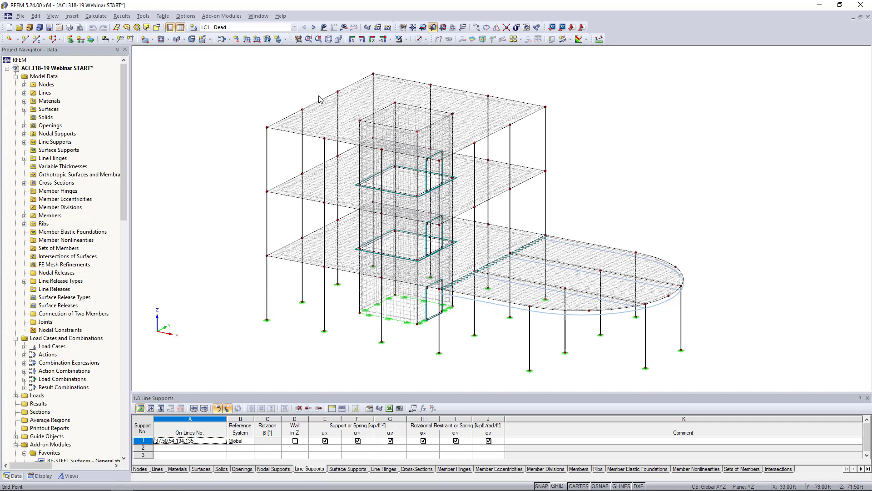
pyautogui.click(96, 16)
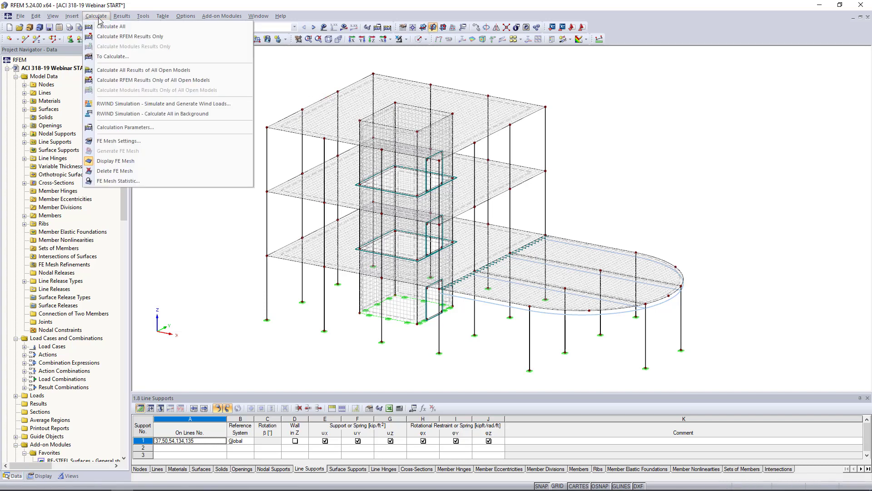
pyautogui.click(124, 143)
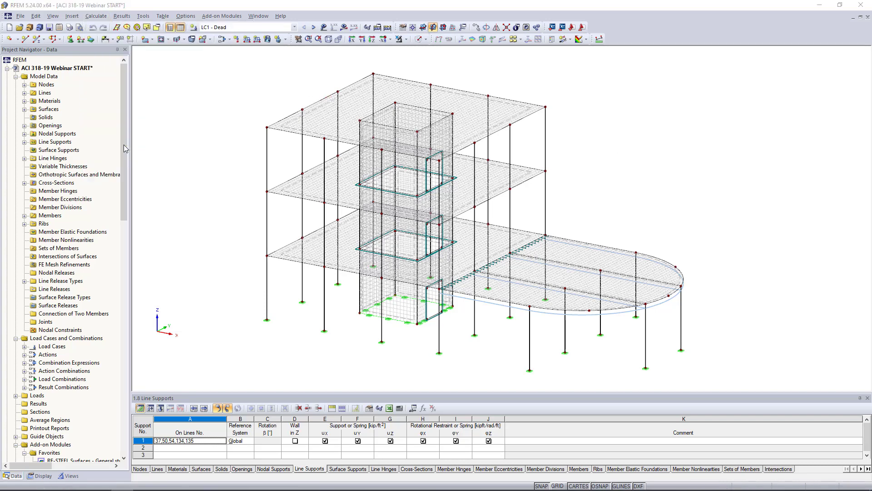
pyautogui.click(348, 118)
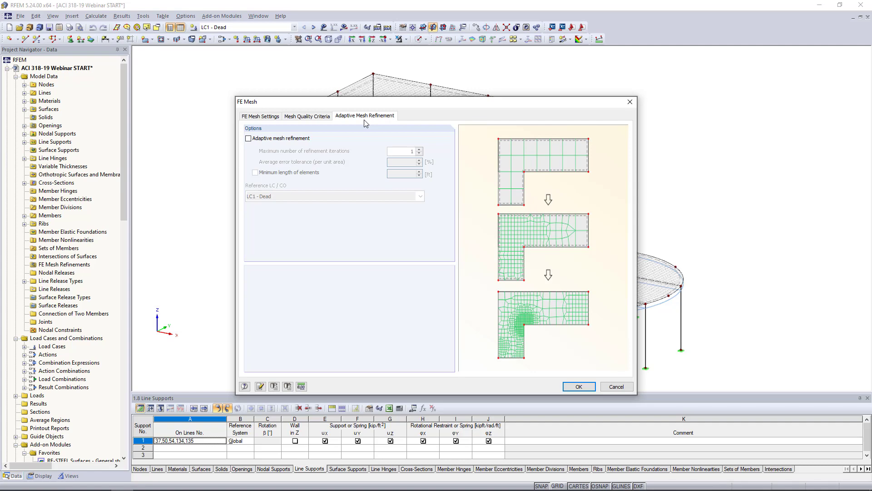
pyautogui.click(248, 138)
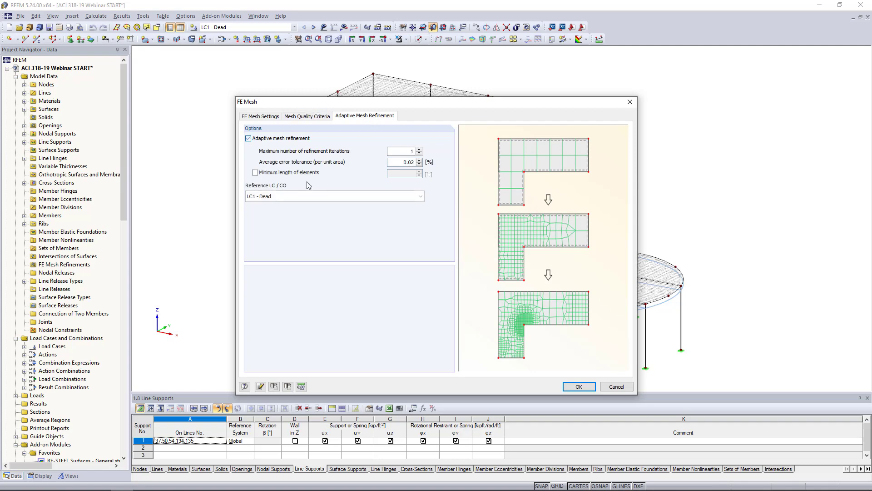
# Step: Switch to the presentation and review the Adaptive Mesh Refinement slide
pyautogui.press('super+Tab')
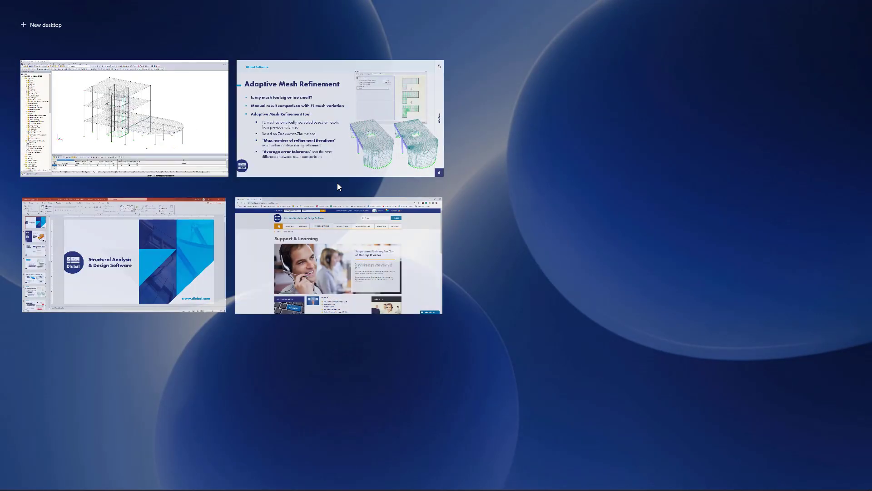
pyautogui.click(337, 144)
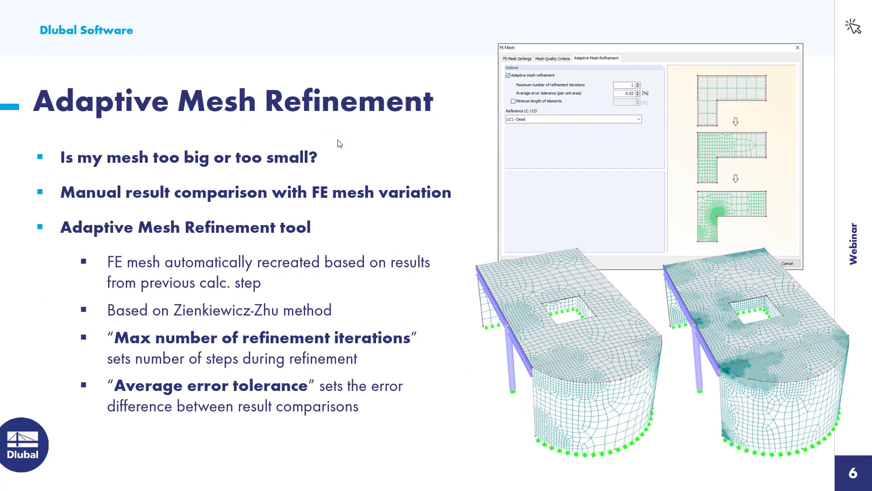
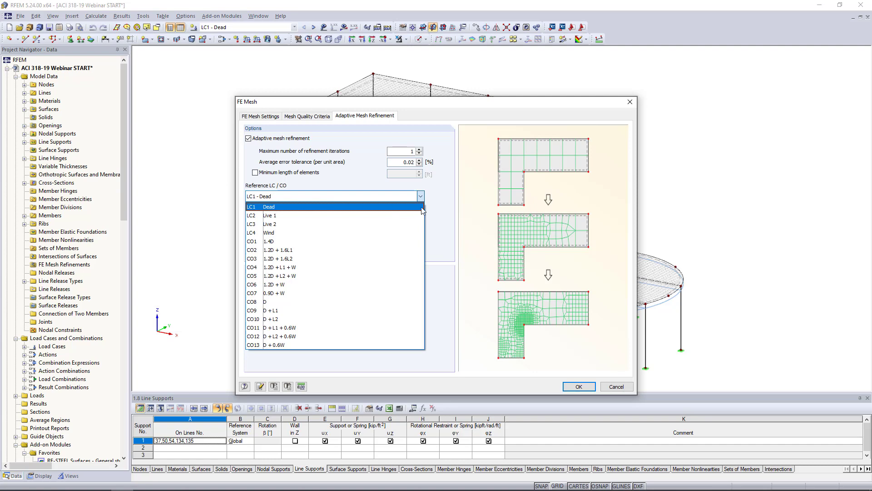
# Step: Keep LC1 - Dead as the reference load case, apply the adaptive refinement settings and generate the FE mesh for the whole model
pyautogui.click(449, 209)
pyautogui.click(577, 386)
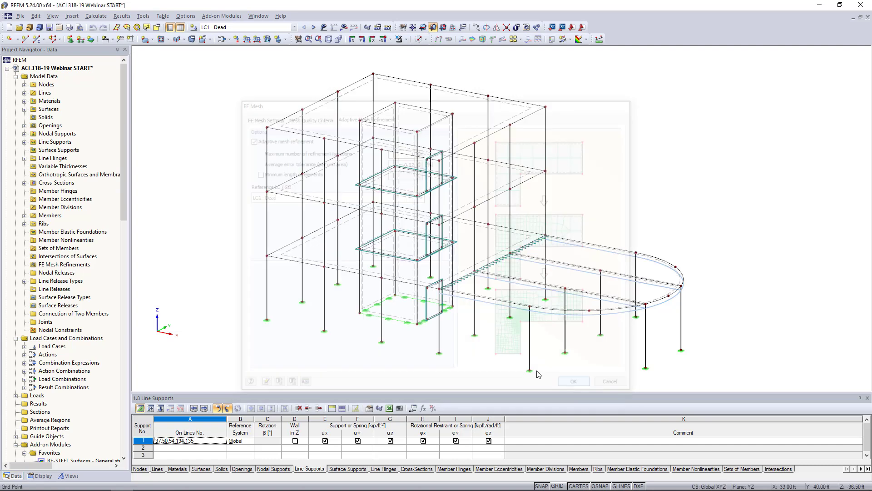
pyautogui.click(96, 17)
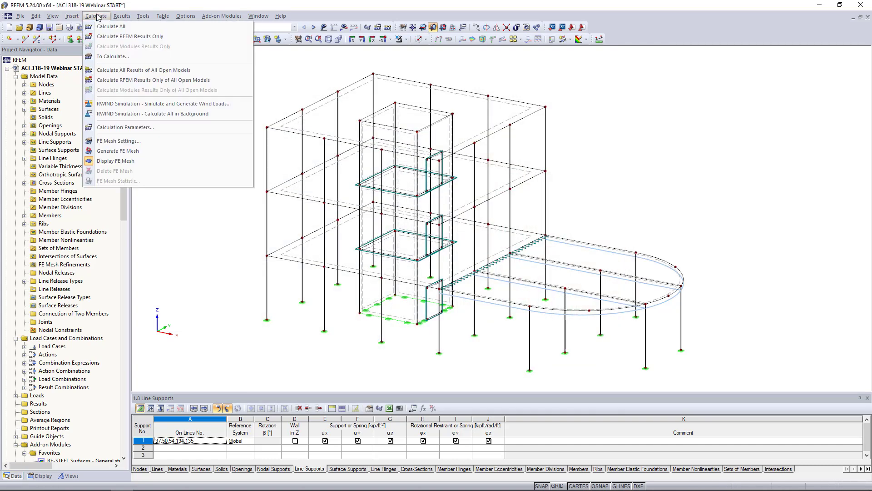
pyautogui.click(118, 152)
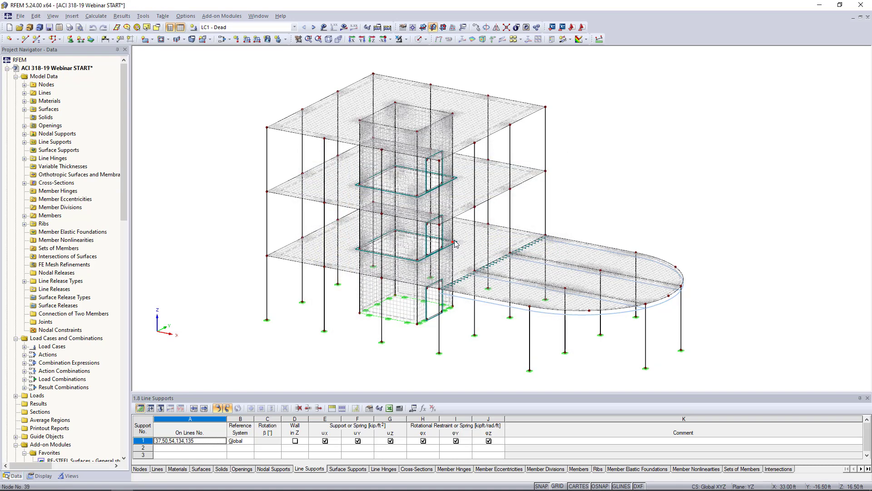
# Step: Examine the adaptively refined mesh around the slab's column supports and the core wall openings, and locate the FE Mesh Refinements entry in the model data
pyautogui.scroll(5, 636, 198)
pyautogui.scroll(6, 551, 299)
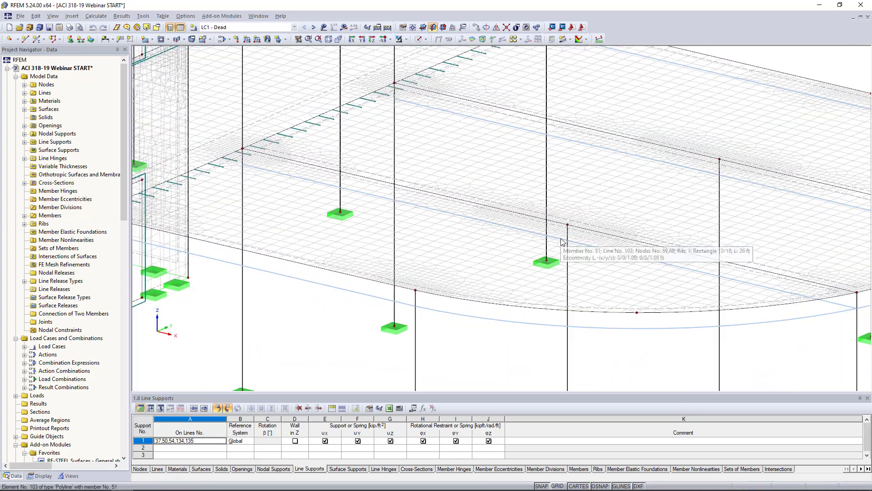
pyautogui.scroll(-1, 677, 214)
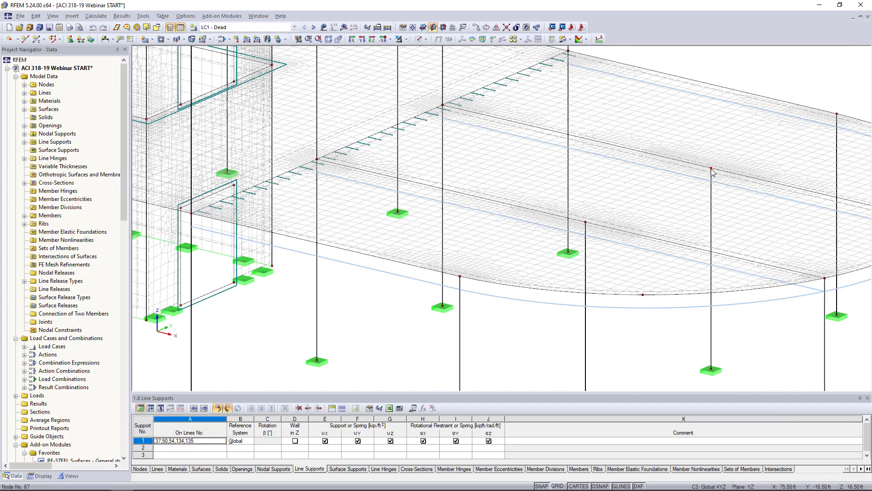
pyautogui.moveTo(295, 237); pyautogui.dragTo(420, 195, button='middle')
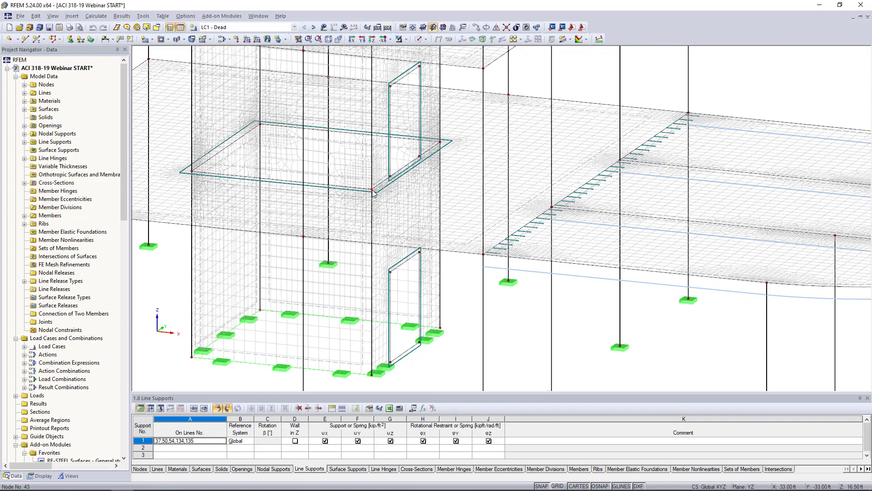
pyautogui.scroll(-6, 194, 175)
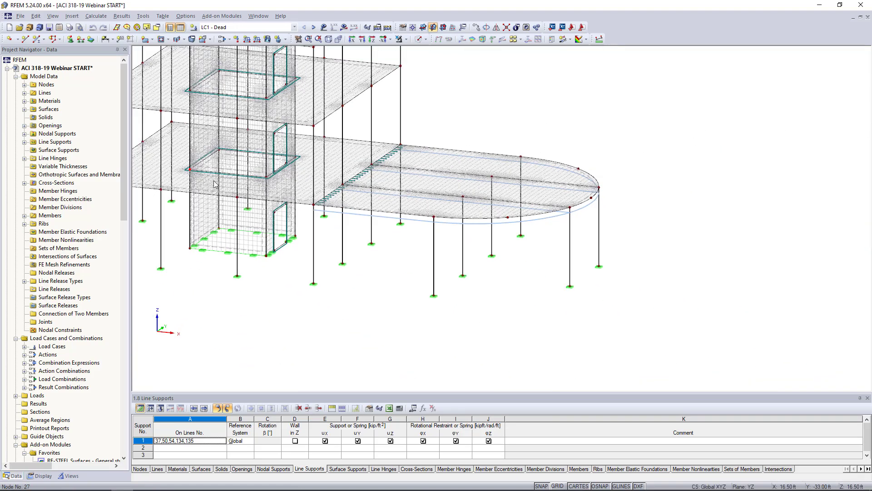
pyautogui.scroll(-1, 378, 251)
pyautogui.keyDown('ctrl'); pyautogui.moveTo(421, 220); pyautogui.dragTo(439, 334, button='middle'); pyautogui.keyUp('ctrl')
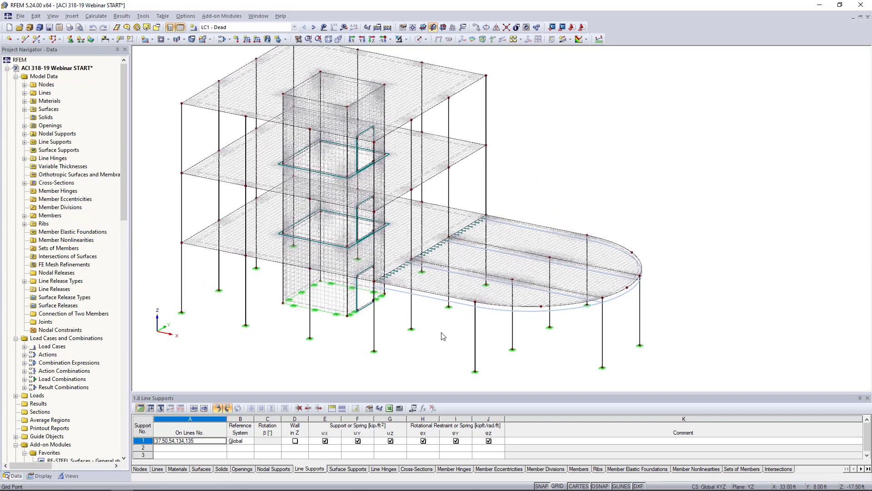
pyautogui.scroll(-1, 443, 336)
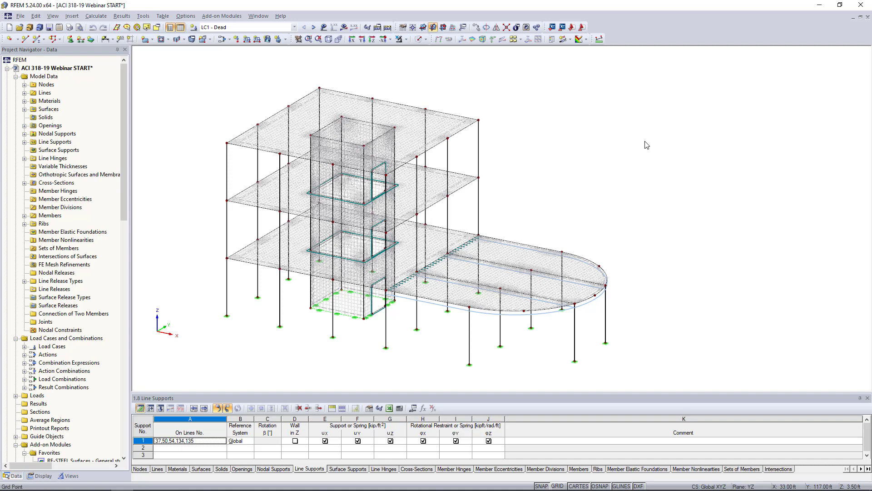
pyautogui.click(64, 265)
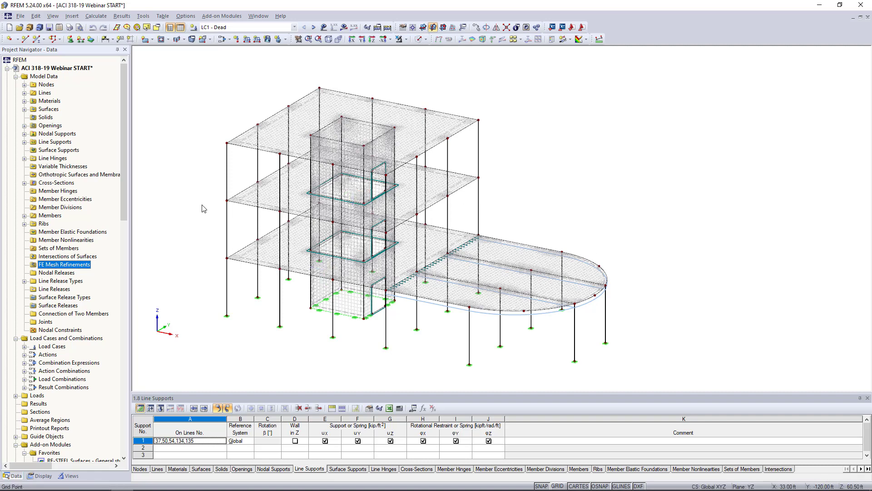
pyautogui.moveTo(249, 98); pyautogui.dragTo(266, 116, button='middle')
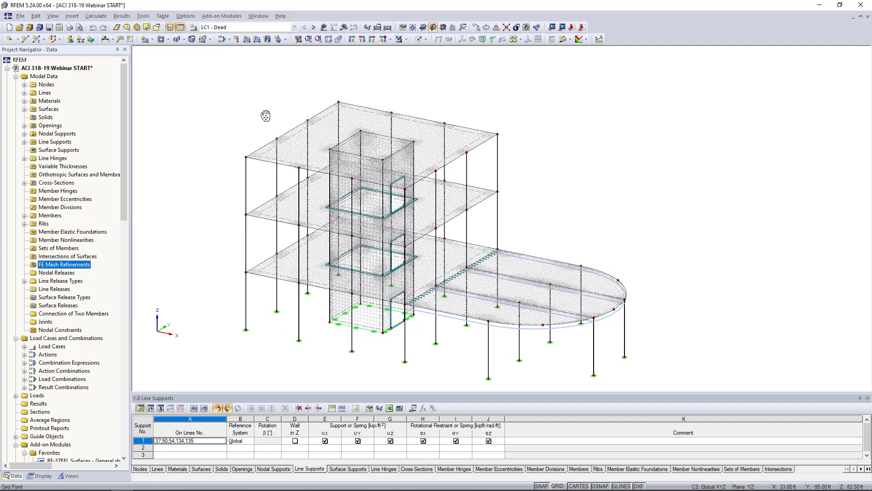
# Step: Review the Dead, Live 1, Live 2 and Wind load cases and the available IBC 2018 action categories, keeping Wind for LC4
pyautogui.click(222, 39)
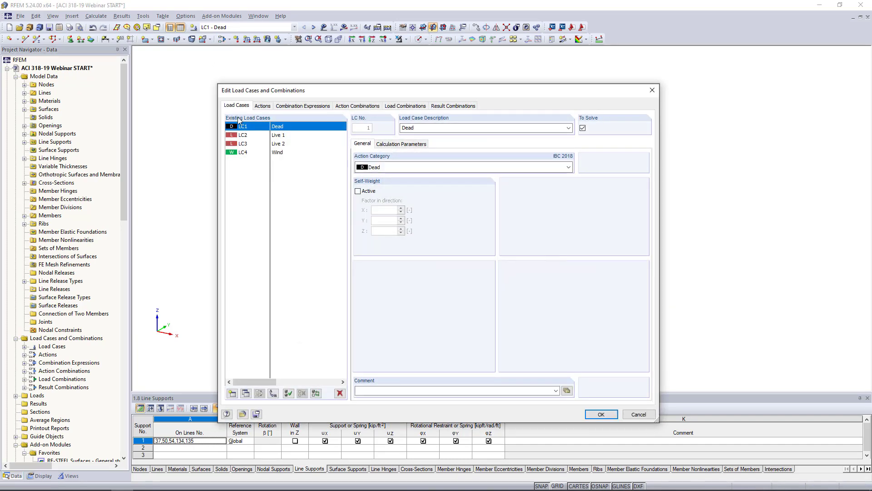
pyautogui.click(287, 136)
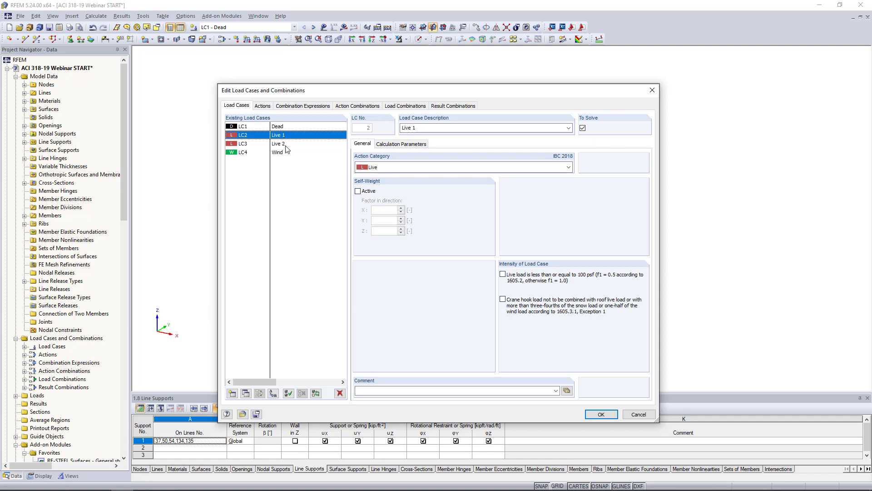
pyautogui.click(284, 144)
pyautogui.click(284, 153)
pyautogui.click(405, 169)
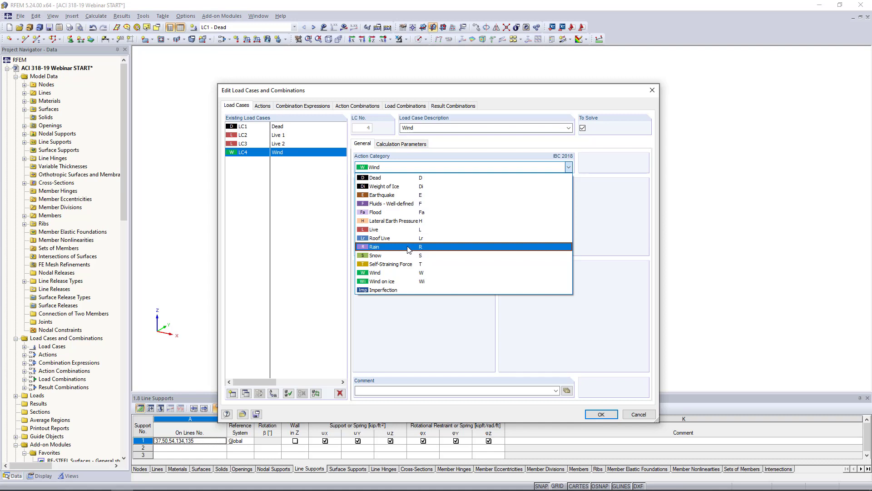
pyautogui.click(336, 230)
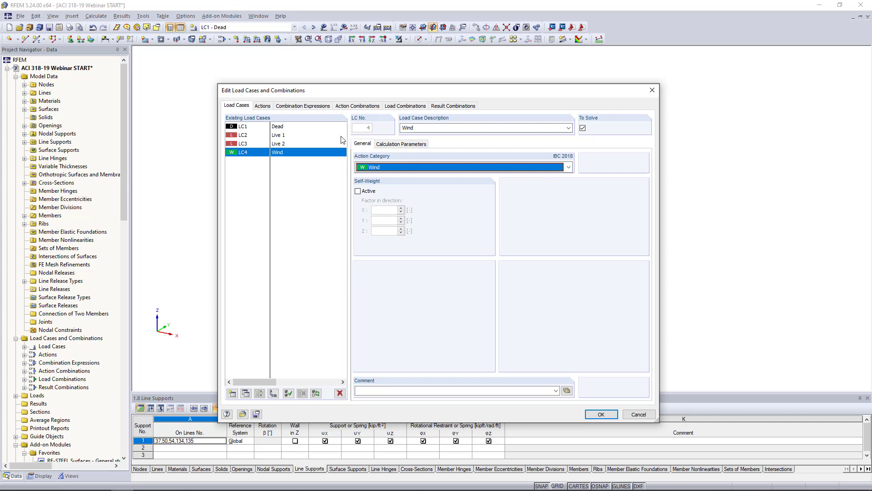
# Step: Review the LRFD and ASD combination expressions and read the design situation formulas for Section 1605.3.2 (ASD)
pyautogui.click(307, 107)
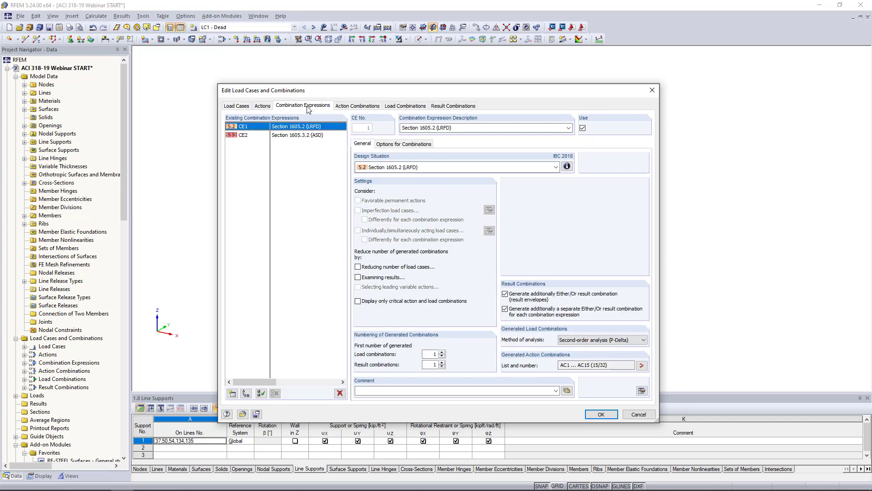
pyautogui.click(314, 135)
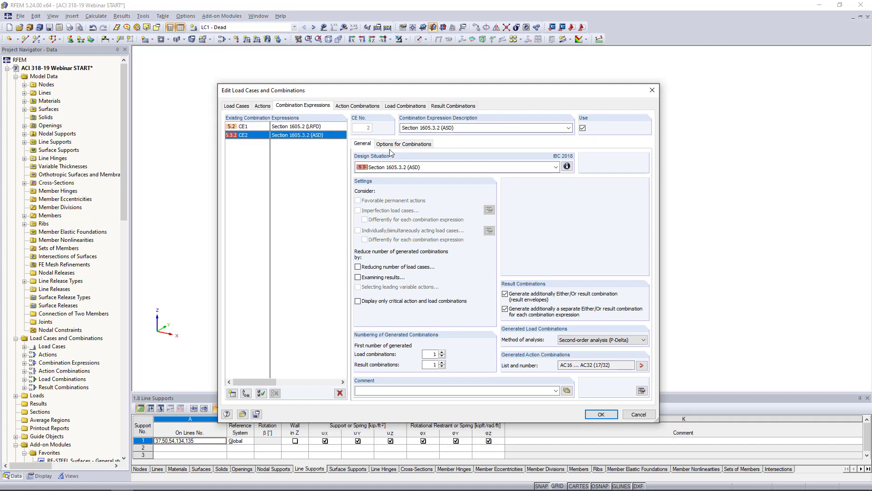
pyautogui.click(567, 166)
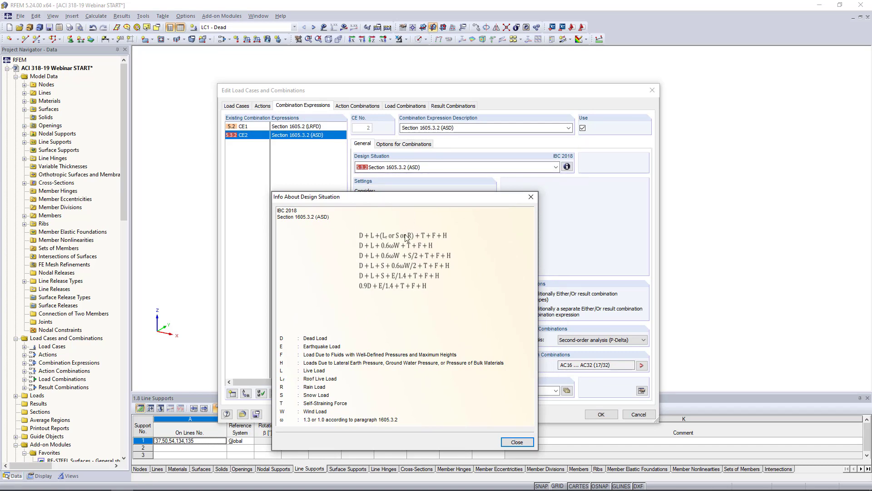
pyautogui.click(509, 441)
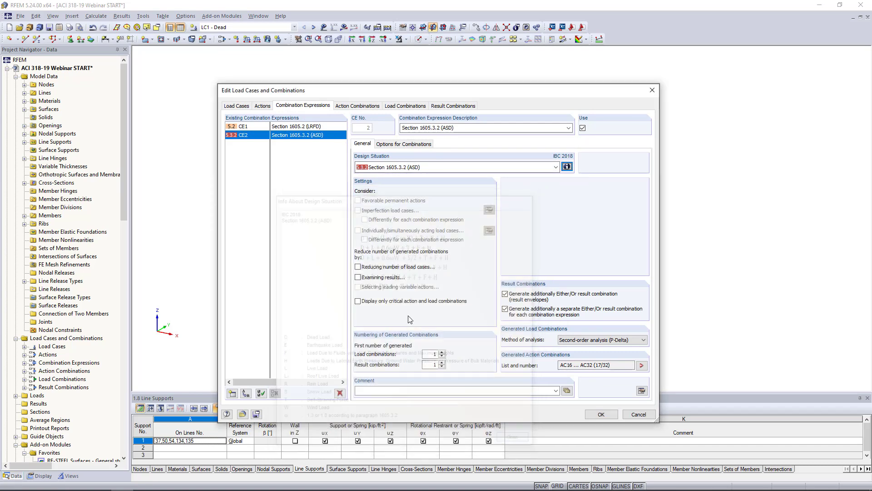
# Step: Check the generated load combinations and CO1's calculation parameters, leaving the load cases and combinations dialog without changes
pyautogui.click(399, 106)
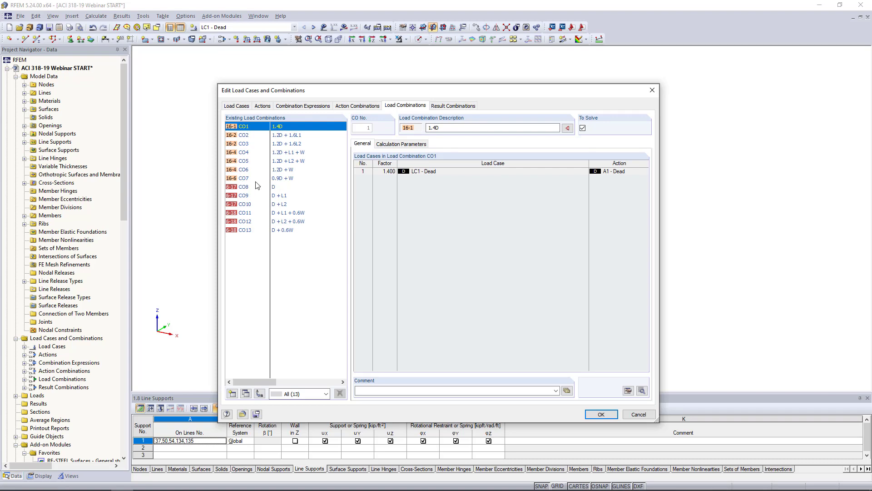
pyautogui.click(408, 145)
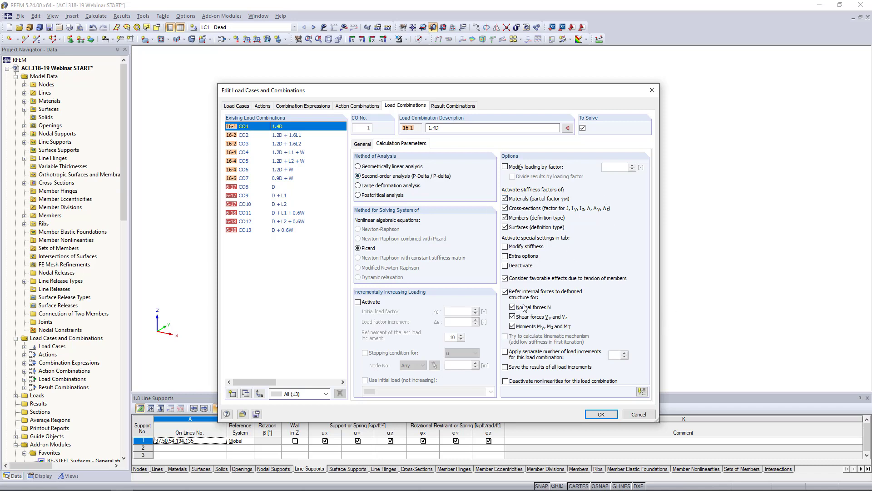
pyautogui.click(641, 414)
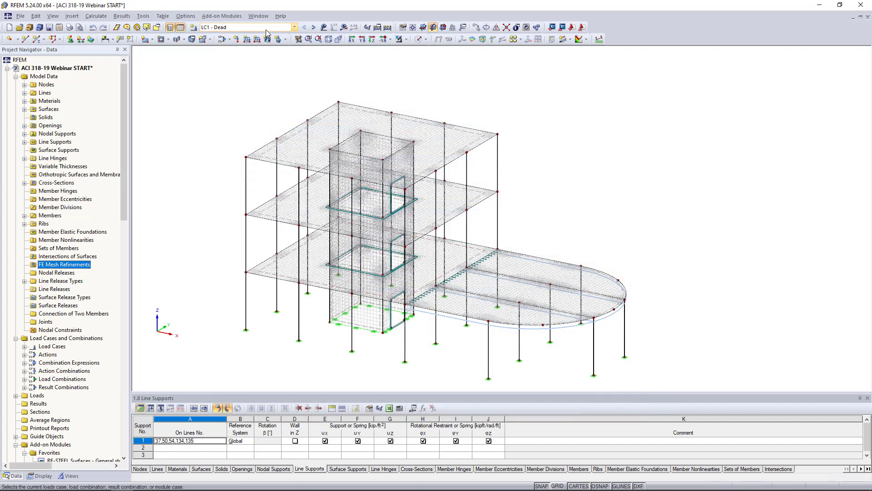
# Step: Switch the model to shaded solid display and show the loads of LC1 - Dead on the slabs
pyautogui.click(424, 39)
pyautogui.click(450, 60)
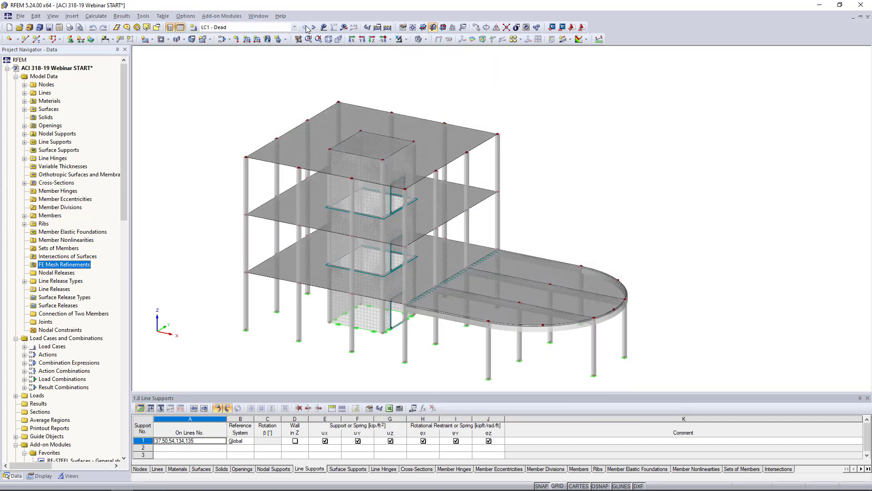
pyautogui.click(323, 27)
pyautogui.keyDown('ctrl'); pyautogui.moveTo(416, 93); pyautogui.dragTo(581, 182, button='middle'); pyautogui.keyUp('ctrl')
pyautogui.scroll(-1, 580, 193)
pyautogui.scroll(1, 580, 193)
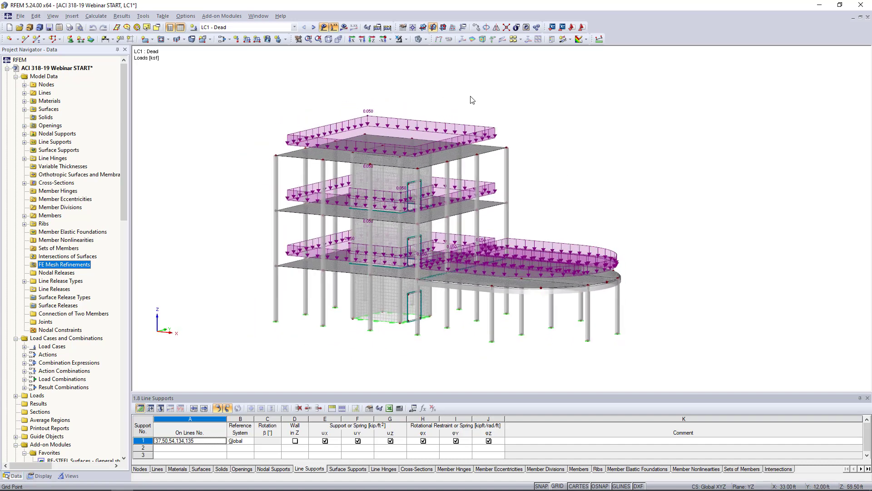
# Step: Display load case LC2 - Live 1 and examine its patterned surface loads on the slabs
pyautogui.click(313, 28)
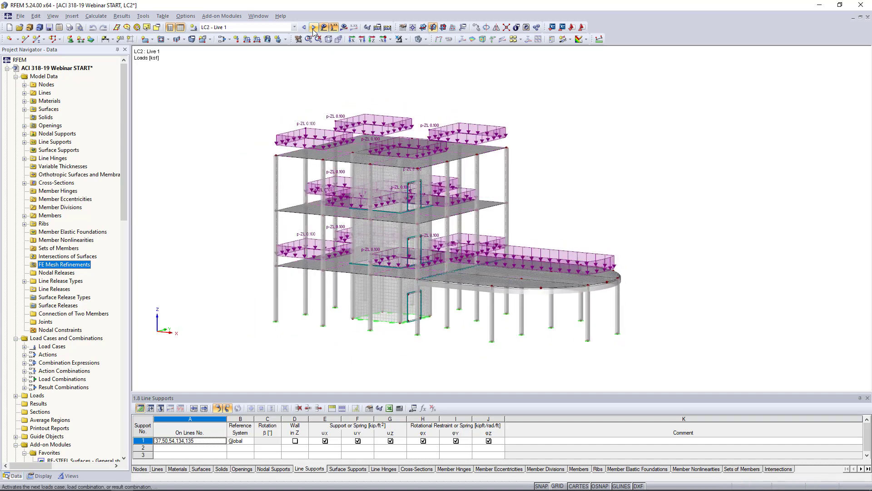
pyautogui.keyDown('ctrl'); pyautogui.moveTo(563, 135); pyautogui.dragTo(521, 155, button='middle'); pyautogui.keyUp('ctrl')
pyautogui.scroll(2, 520, 156)
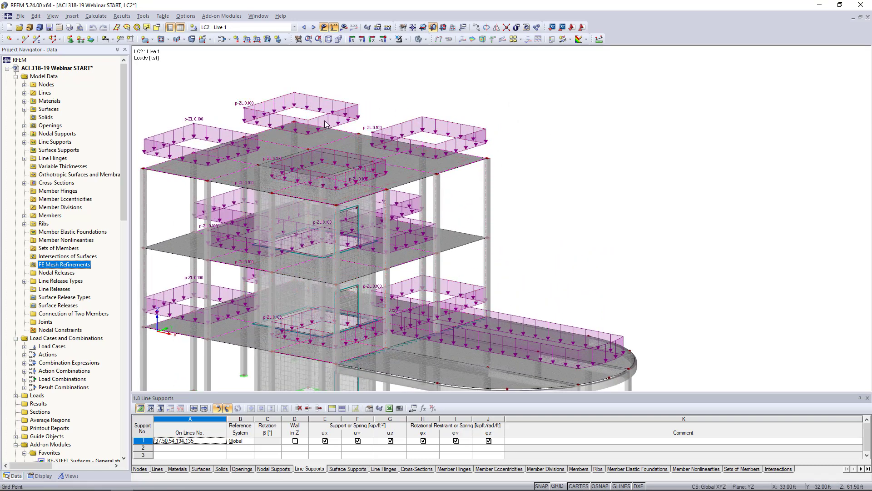
pyautogui.keyDown('ctrl'); pyautogui.moveTo(567, 217); pyautogui.dragTo(584, 167, button='middle'); pyautogui.keyUp('ctrl')
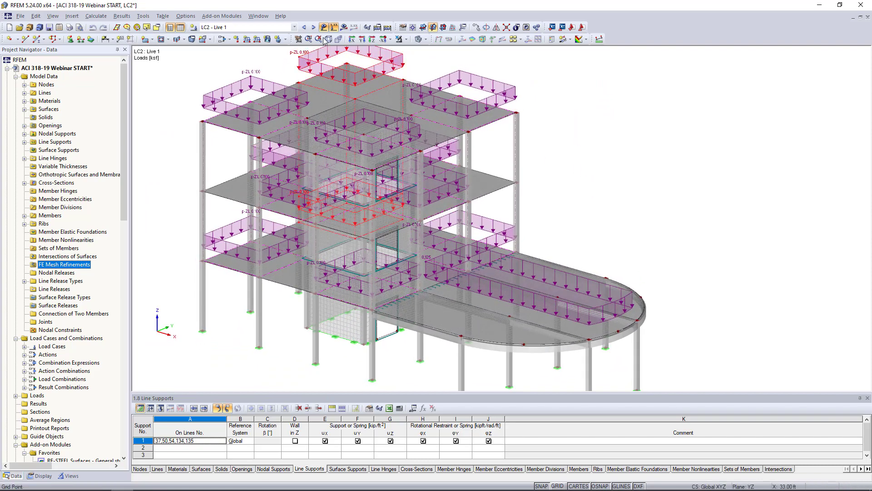
# Step: Display load case LC3 - Live 2 and compare its patterned slab loads with those of LC2 - Live 1
pyautogui.click(314, 27)
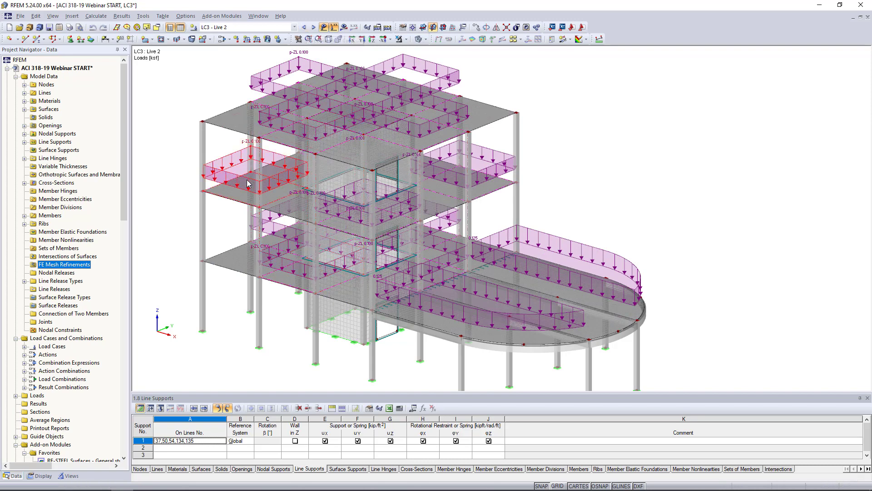
pyautogui.moveTo(388, 287)
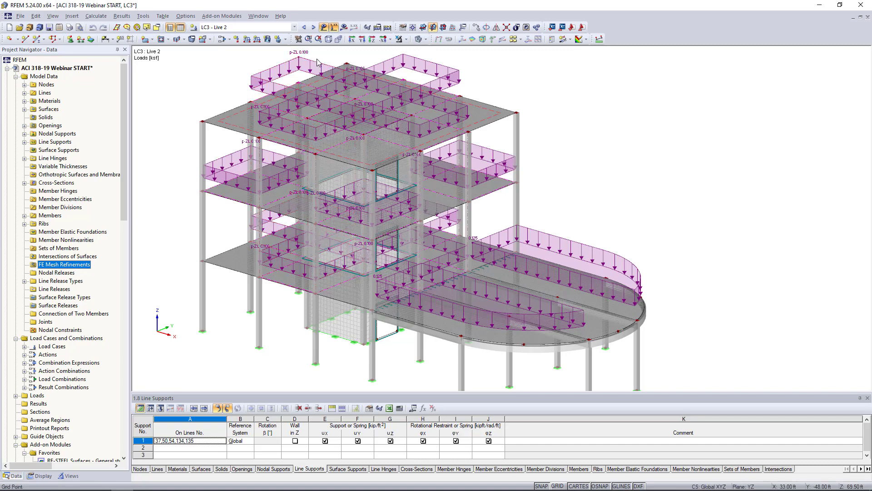
pyautogui.click(303, 28)
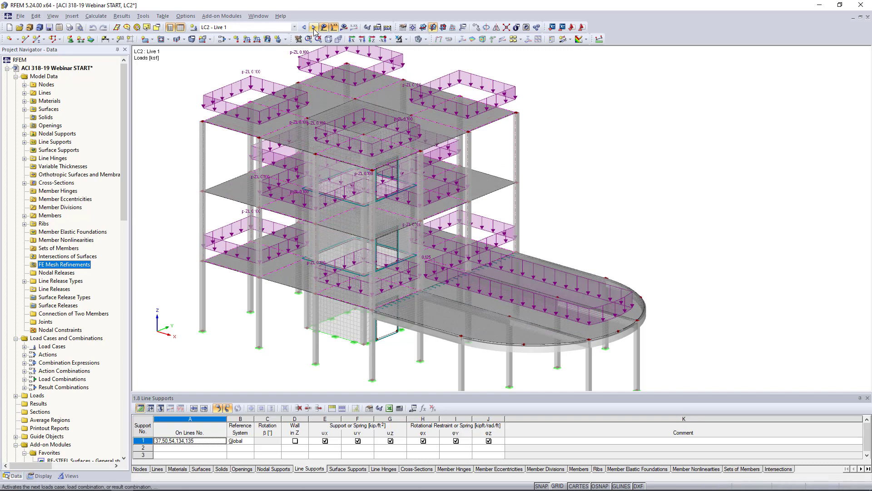
pyautogui.click(314, 27)
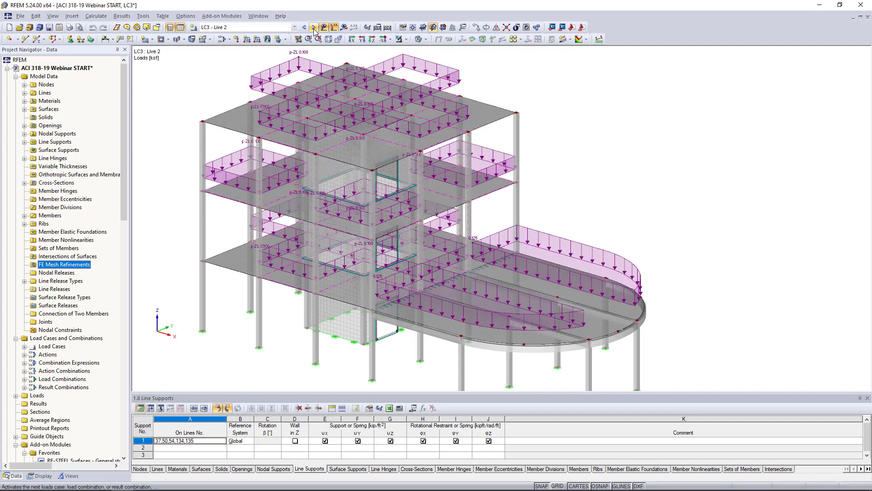
# Step: Display the LC4 - Wind line loads on the slab edges, and step through the combined loads of CO1 to CO4
pyautogui.keyDown('ctrl'); pyautogui.moveTo(613, 205); pyautogui.dragTo(574, 197, button='middle'); pyautogui.keyUp('ctrl')
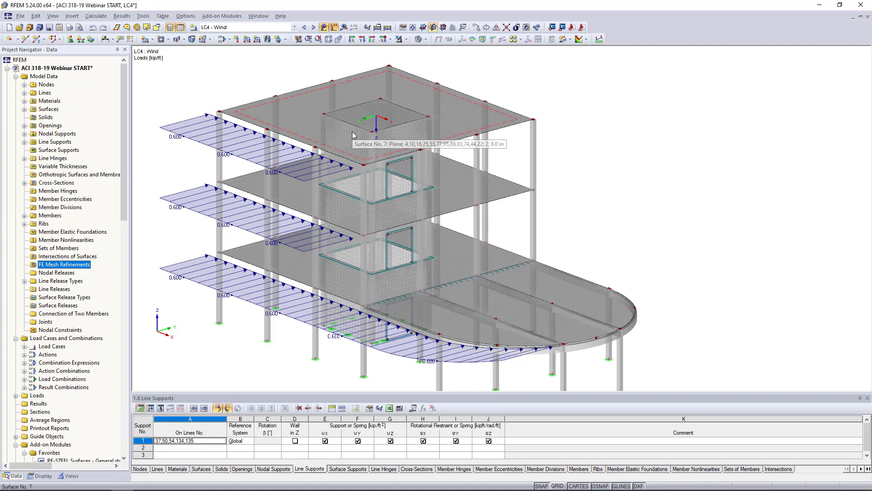
pyautogui.keyDown('ctrl'); pyautogui.moveTo(736, 237); pyautogui.dragTo(720, 208, button='middle'); pyautogui.keyUp('ctrl')
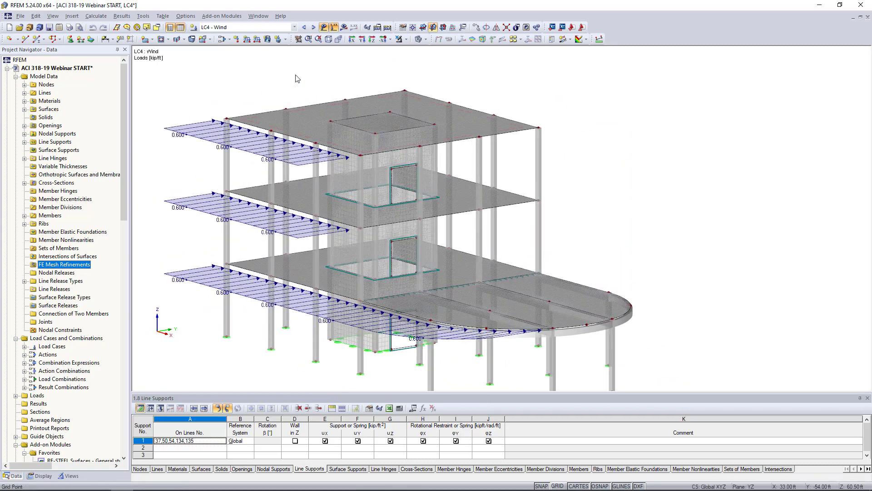
pyautogui.click(314, 28)
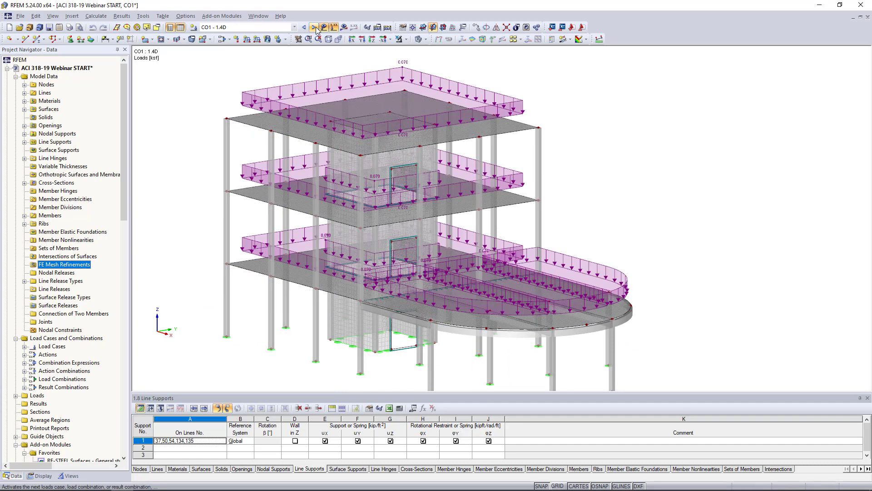
pyautogui.click(315, 28)
pyautogui.click(314, 28)
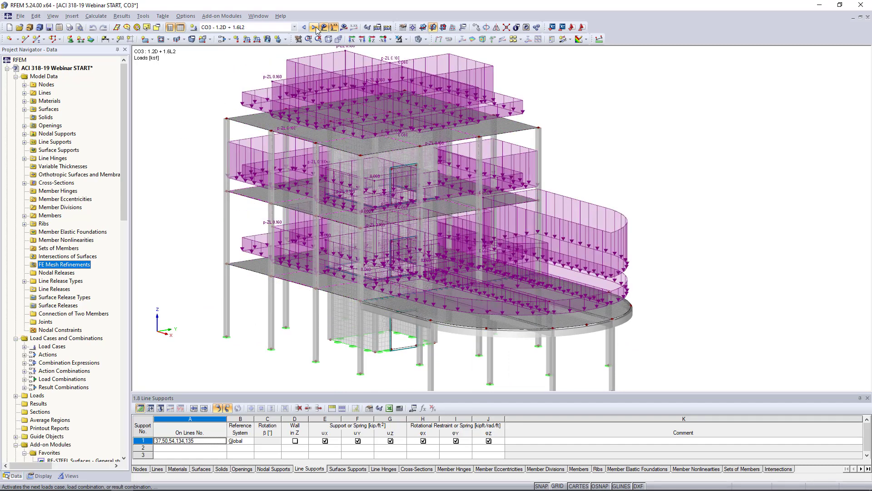
pyautogui.click(314, 28)
pyautogui.scroll(-1, 549, 175)
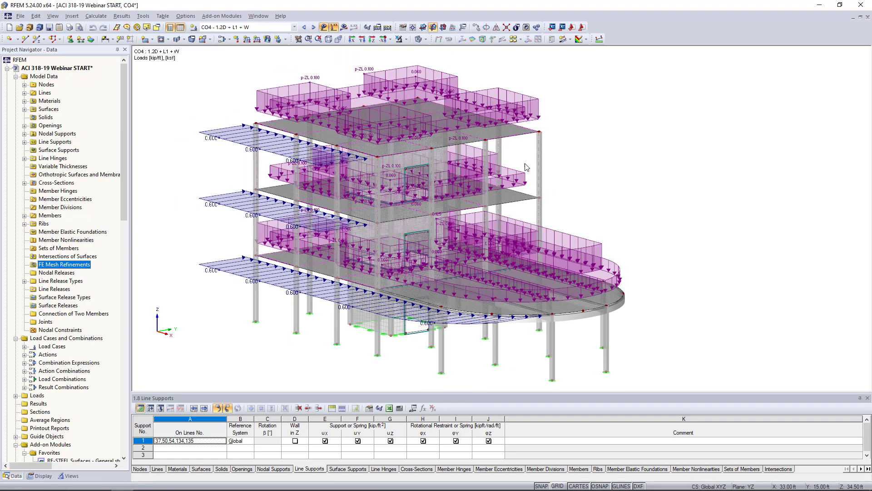
pyautogui.keyDown('ctrl'); pyautogui.moveTo(635, 157); pyautogui.dragTo(614, 162, button='middle'); pyautogui.keyUp('ctrl')
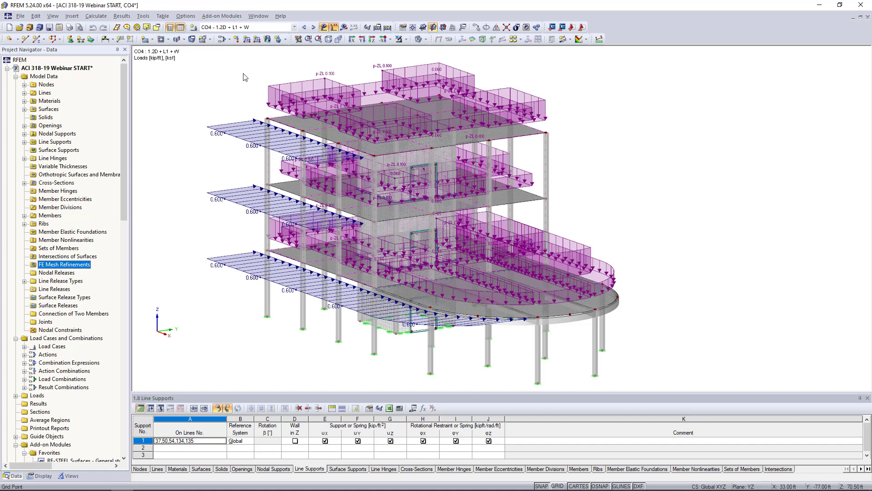
# Step: Switch to the open model ACI 318-19 Webinar RFEM RESULTS and show its calculated results for LC1 - Dead
pyautogui.click(96, 16)
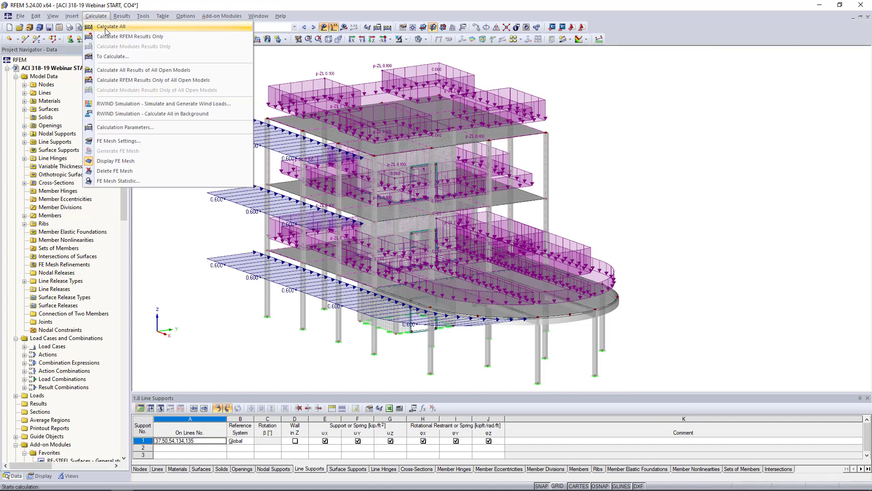
pyautogui.moveTo(258, 16)
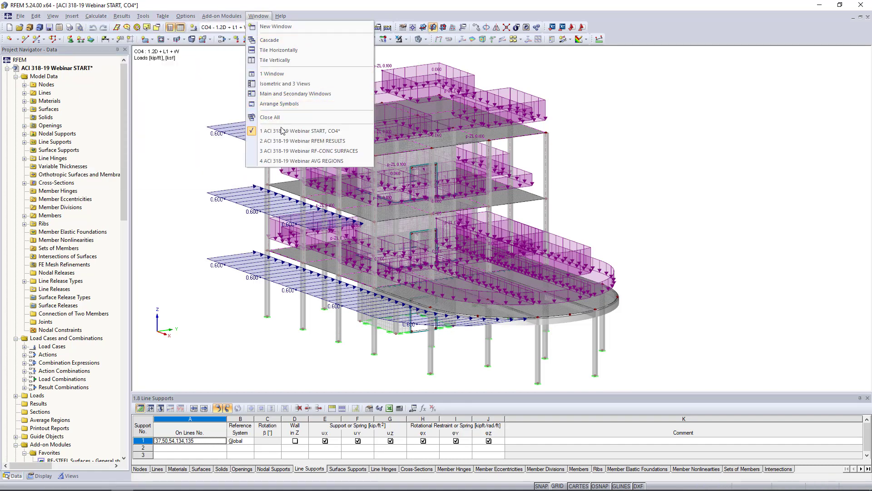
pyautogui.click(283, 141)
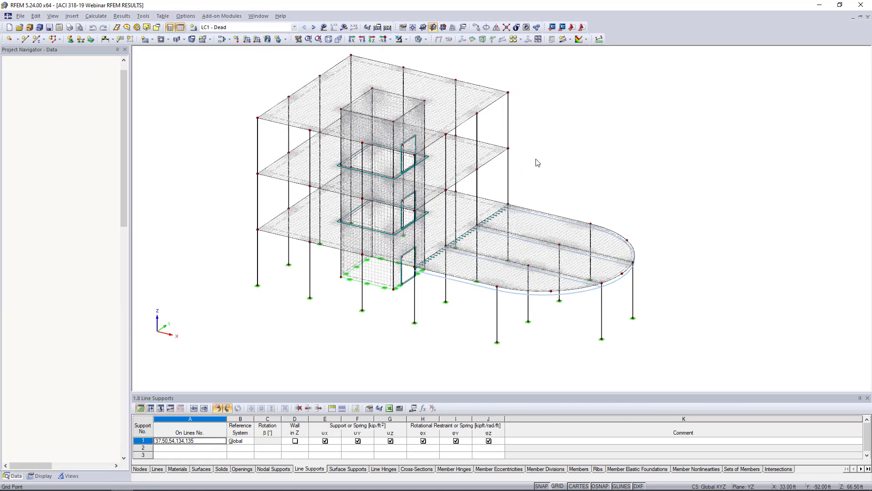
pyautogui.keyDown('ctrl'); pyautogui.moveTo(603, 185); pyautogui.dragTo(541, 173, button='middle'); pyautogui.keyUp('ctrl')
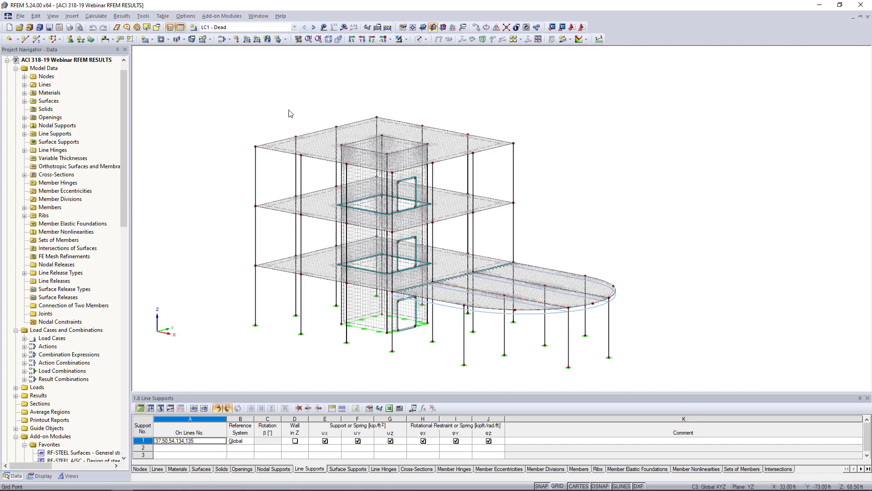
pyautogui.click(344, 27)
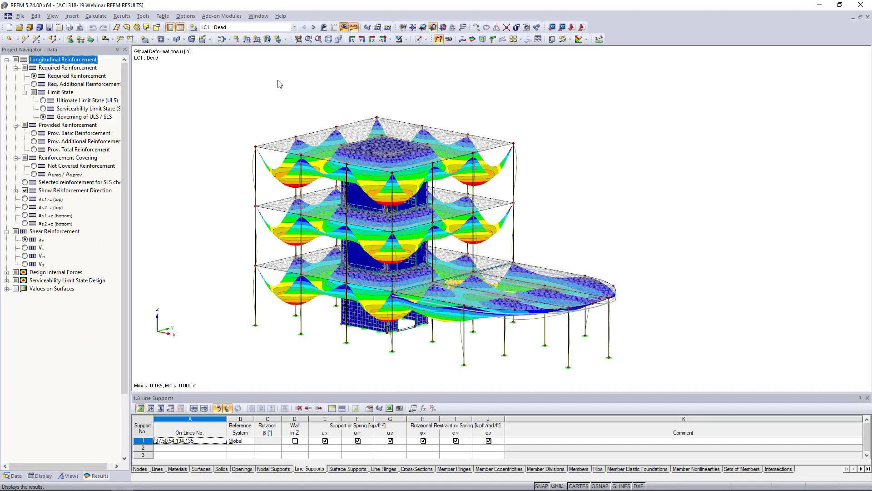
# Step: Reduce the deformation display factor to 210 for LC1 and collapse the surface result categories
pyautogui.click(771, 294)
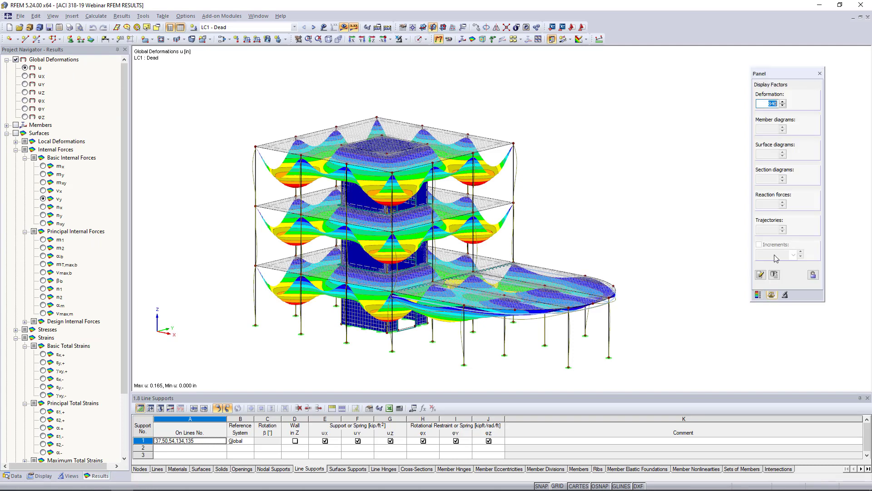
pyautogui.click(783, 105)
pyautogui.click(783, 105)
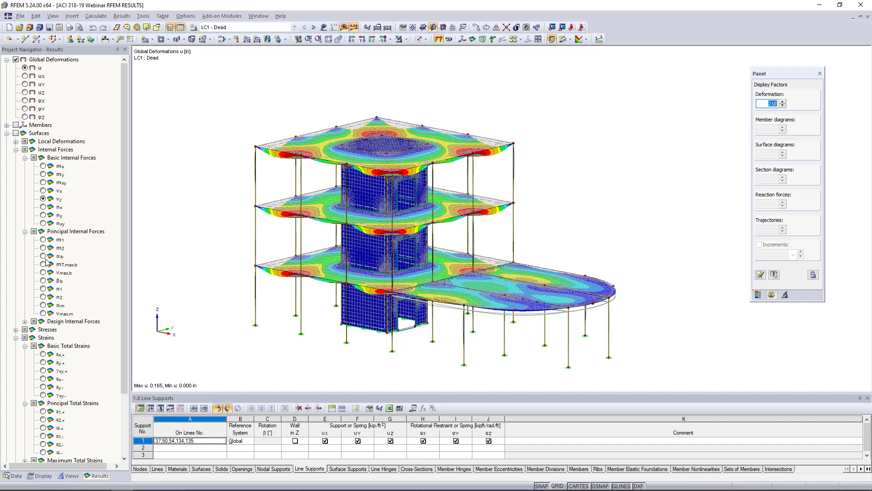
pyautogui.click(6, 133)
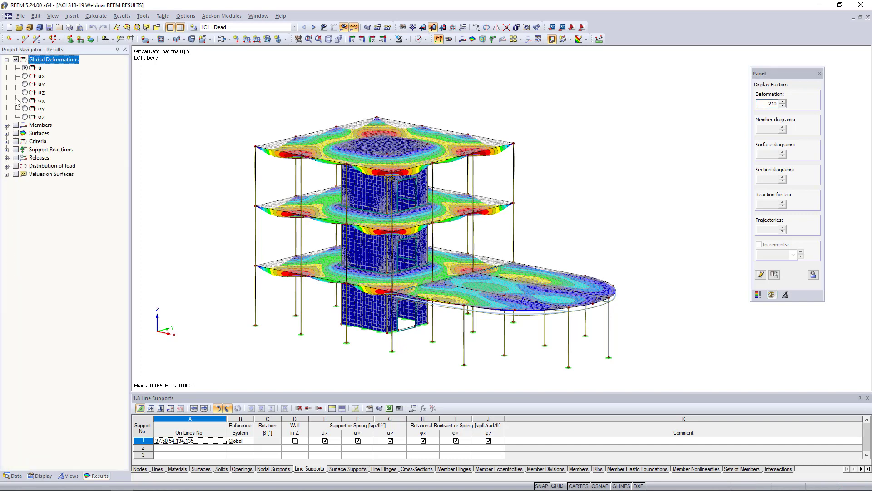
# Step: Step through the global deformations of the live and wind load cases to CO1, reducing CO1's deformation display factor
pyautogui.click(314, 29)
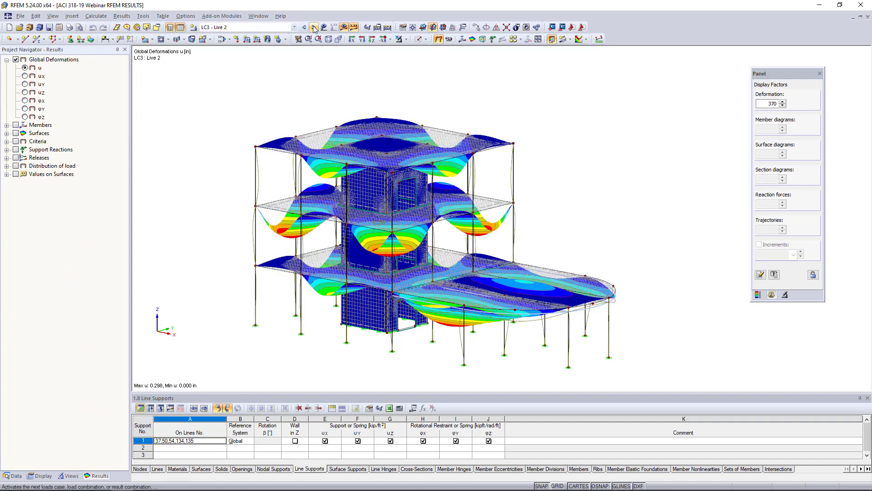
pyautogui.click(313, 28)
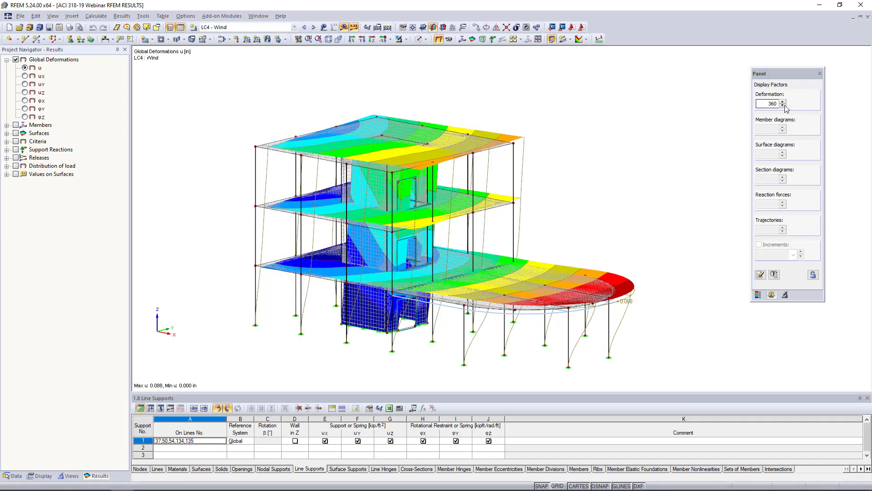
pyautogui.click(314, 28)
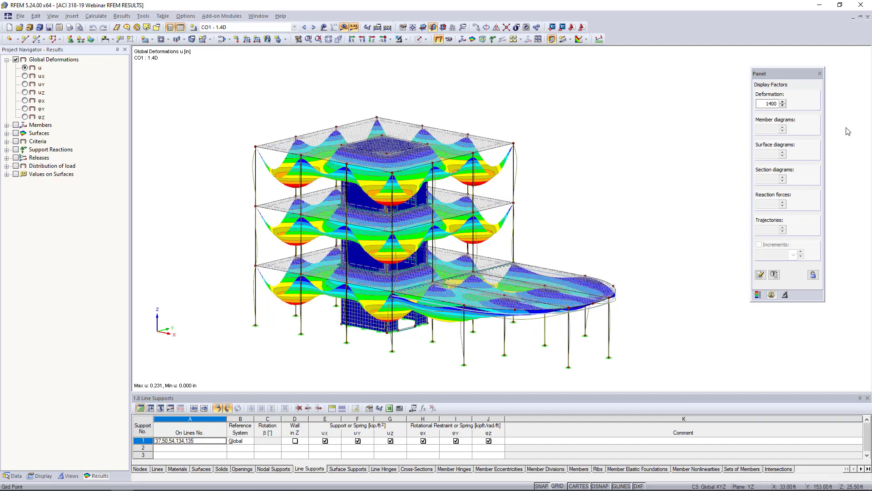
pyautogui.click(783, 106)
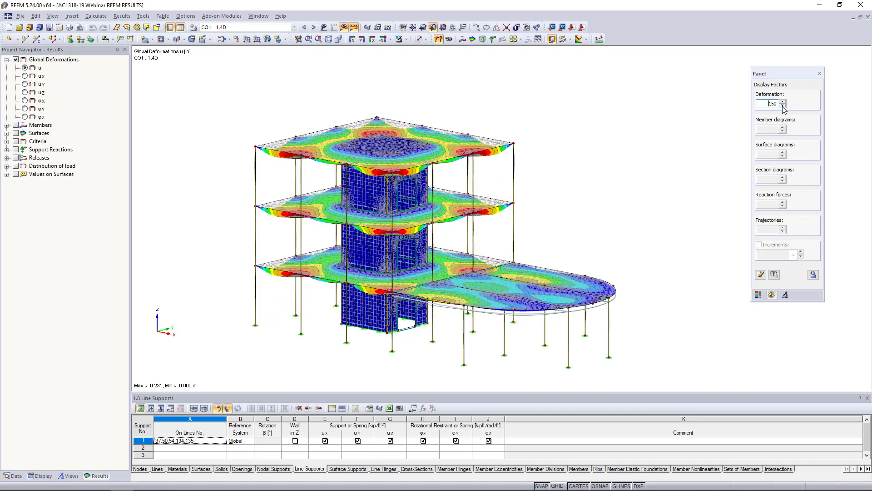
# Step: Enable smooth color transition for the CO1 global deformation color scale and inspect the deformed building
pyautogui.click(757, 294)
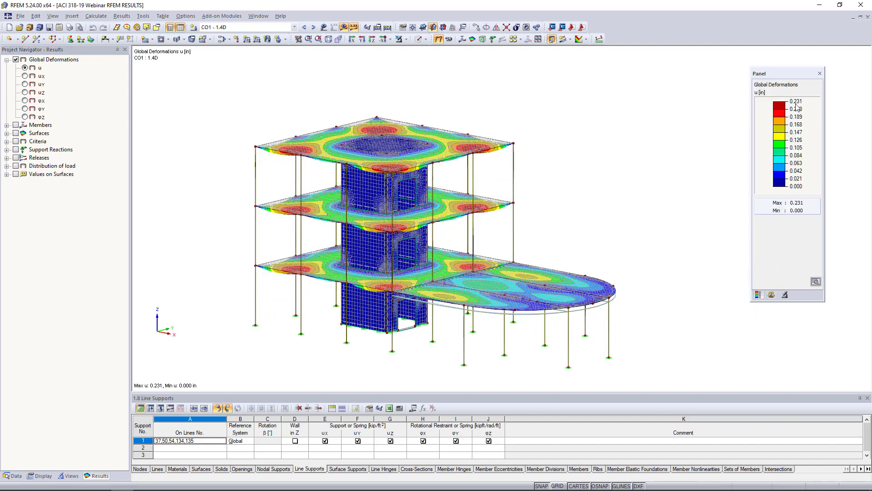
pyautogui.click(816, 281)
pyautogui.click(757, 388)
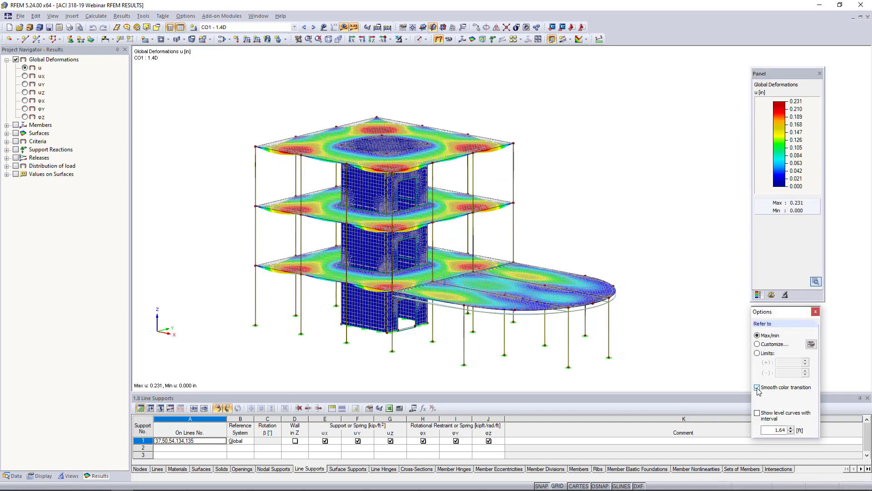
pyautogui.click(816, 312)
pyautogui.keyDown('ctrl'); pyautogui.moveTo(617, 189); pyautogui.dragTo(597, 211, button='middle'); pyautogui.keyUp('ctrl')
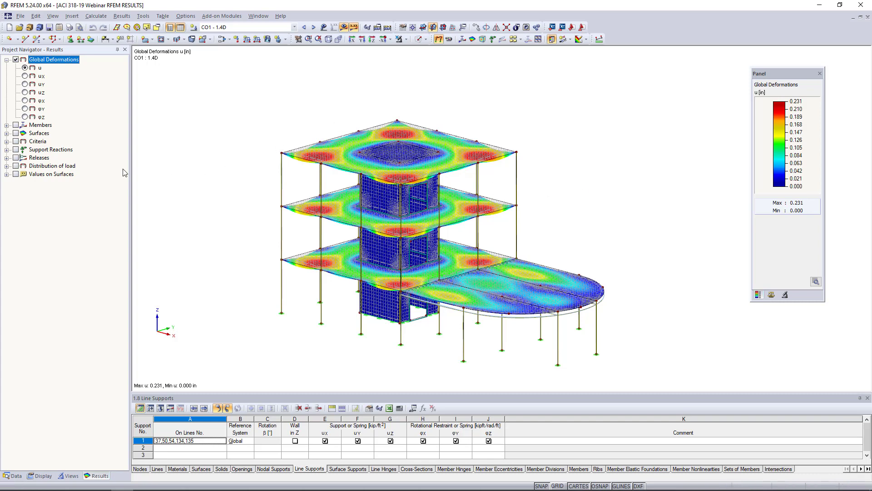
# Step: Turn off the global deformations and display the Mz internal force diagrams on the members for CO1
pyautogui.click(15, 60)
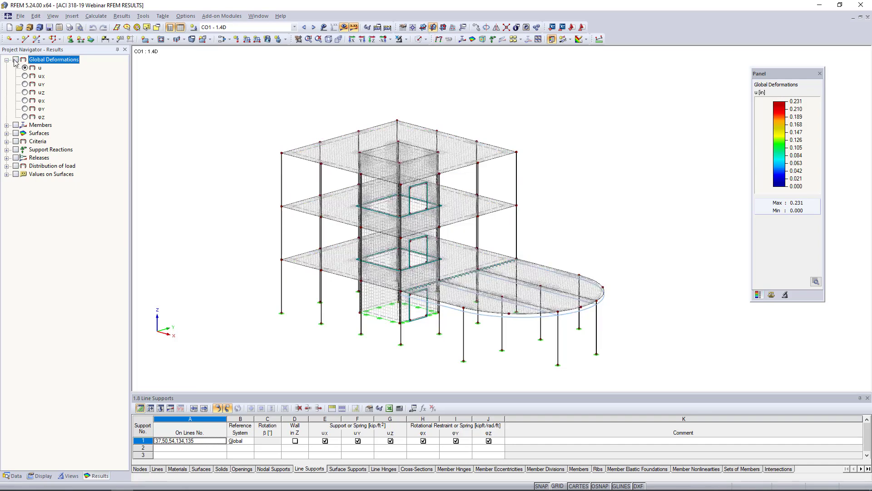
pyautogui.click(7, 60)
pyautogui.click(6, 68)
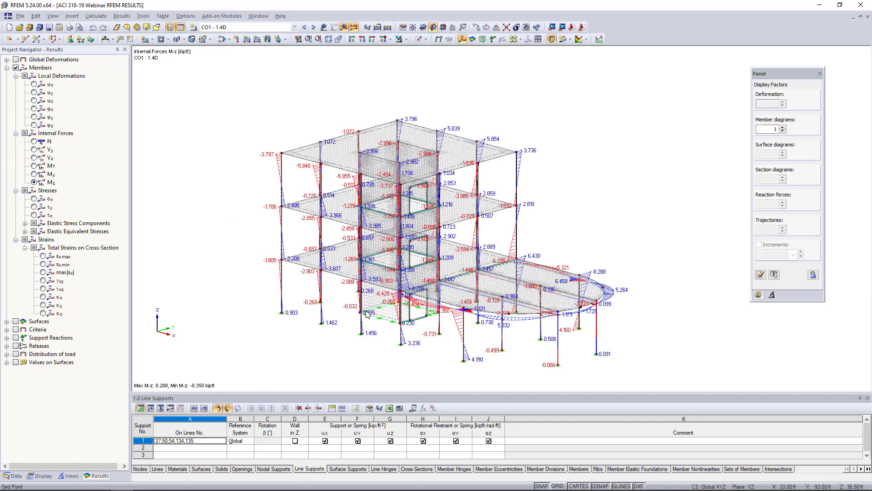
# Step: Isolate the four ground-floor columns at the junction with the curved slab, using visibility by selected objects
pyautogui.keyDown('ctrl'); pyautogui.moveTo(400, 300); pyautogui.dragTo(565, 246, button='middle'); pyautogui.keyUp('ctrl')
pyautogui.scroll(4, 493, 345)
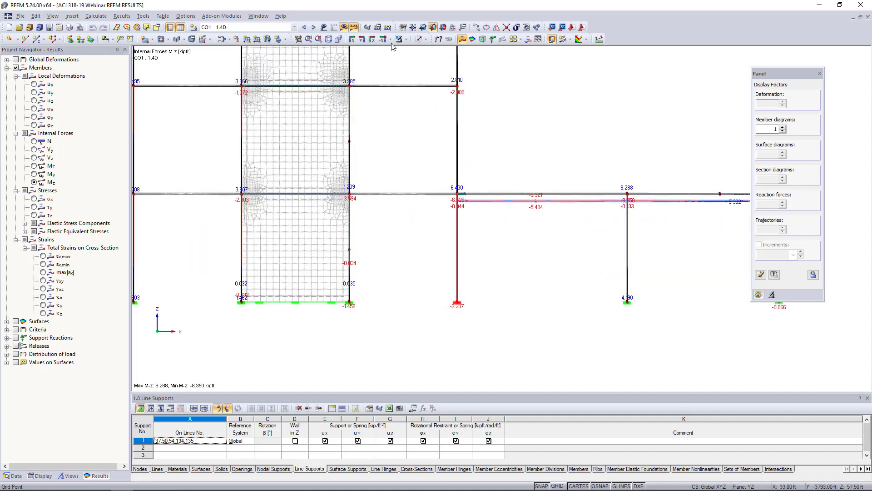
pyautogui.click(406, 39)
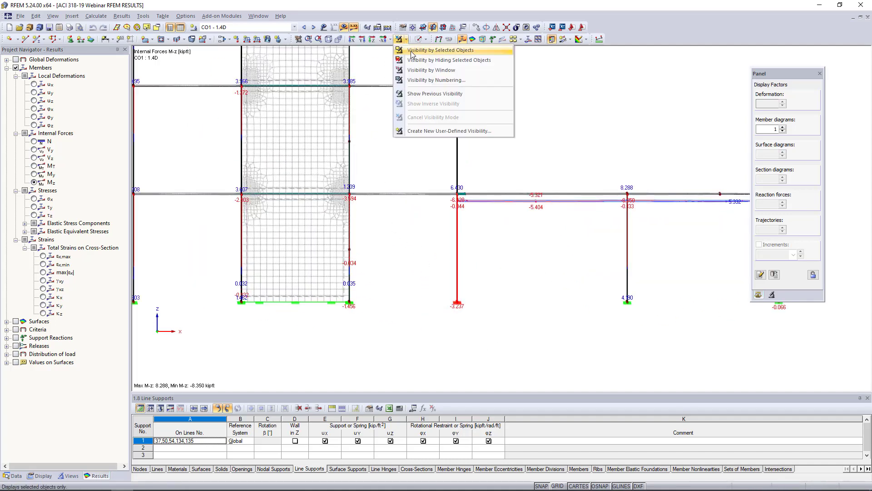
pyautogui.click(412, 51)
pyautogui.keyDown('ctrl'); pyautogui.moveTo(541, 138); pyautogui.dragTo(465, 167, button='middle'); pyautogui.keyUp('ctrl')
pyautogui.scroll(3, 443, 245)
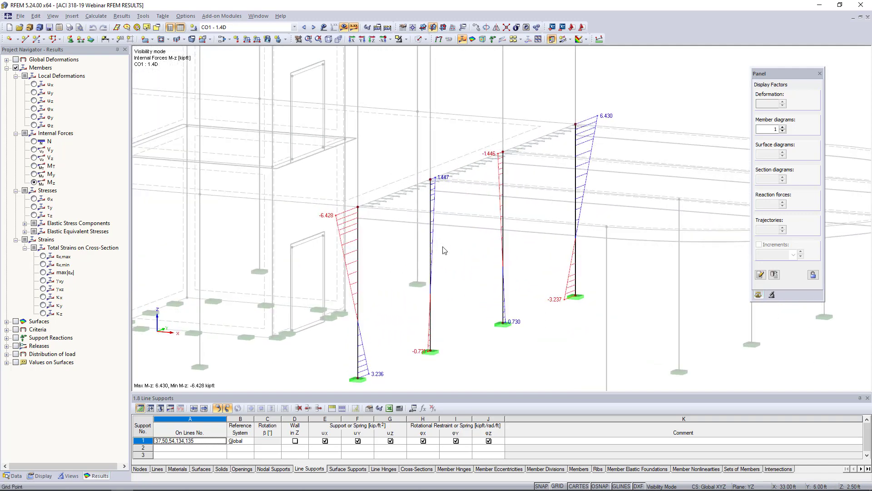
# Step: Review the N, Vy, Vz and Mz internal force diagrams on the four isolated columns for CO1
pyautogui.click(35, 141)
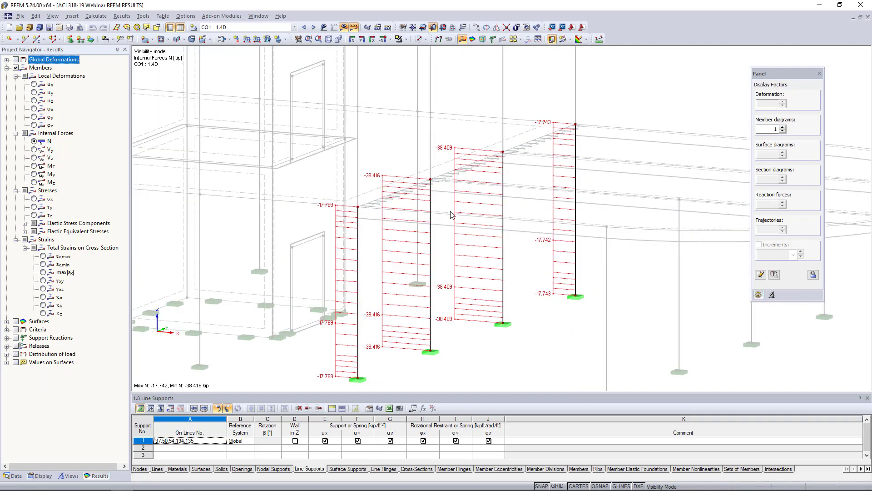
pyautogui.scroll(-1, 452, 214)
pyautogui.scroll(-2, 447, 217)
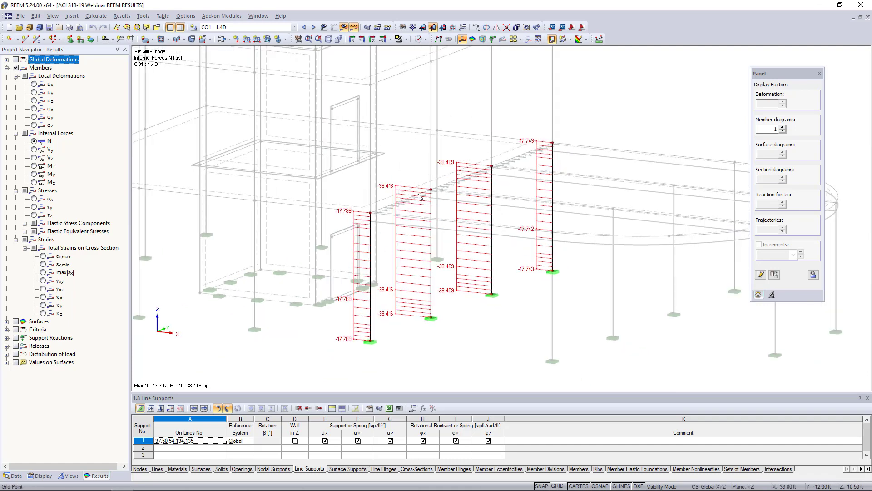
pyautogui.click(35, 150)
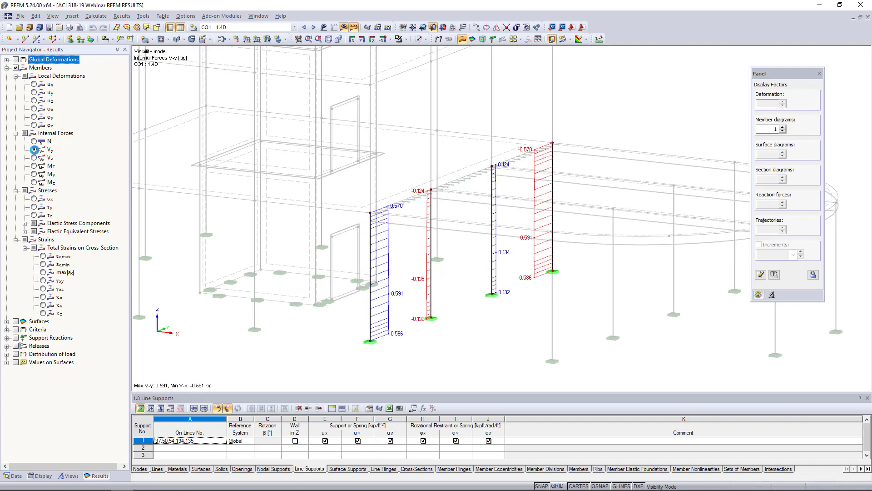
pyautogui.click(35, 158)
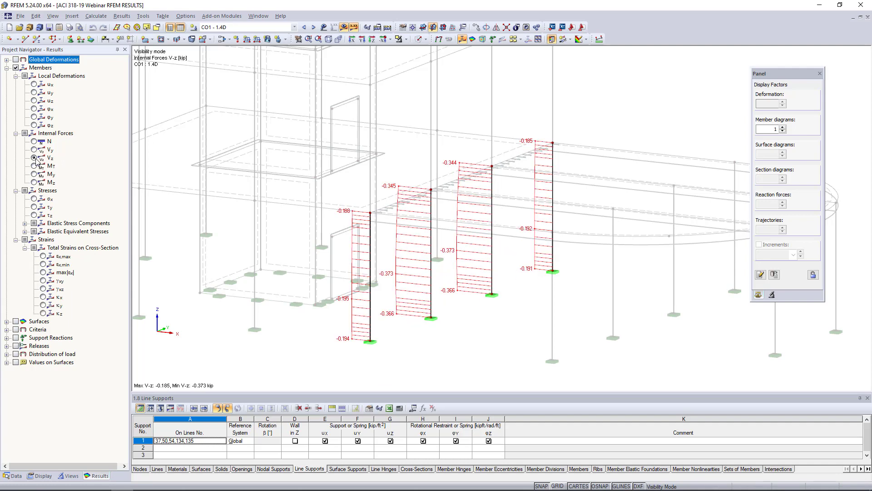
pyautogui.click(34, 182)
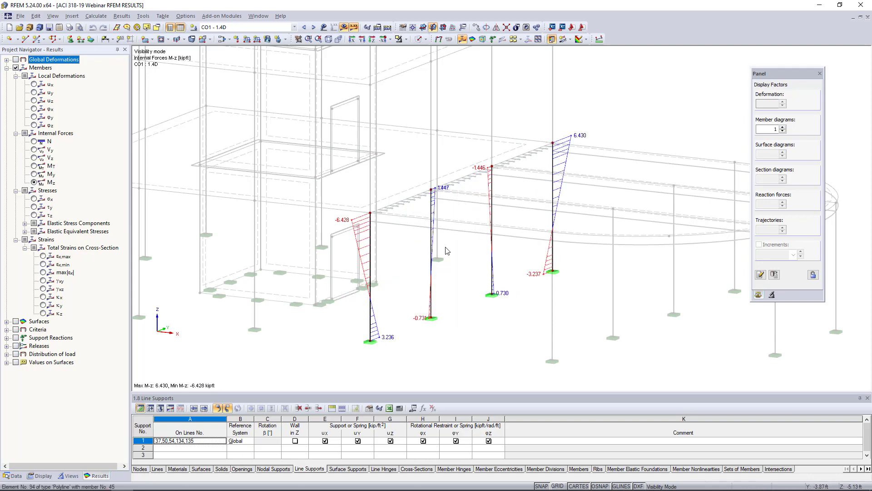
# Step: Examine the members' internal forces results table for CO1, with the table area resized for reading
pyautogui.moveTo(496, 393); pyautogui.dragTo(504, 318)
pyautogui.moveTo(525, 250); pyautogui.dragTo(530, 202, button='middle')
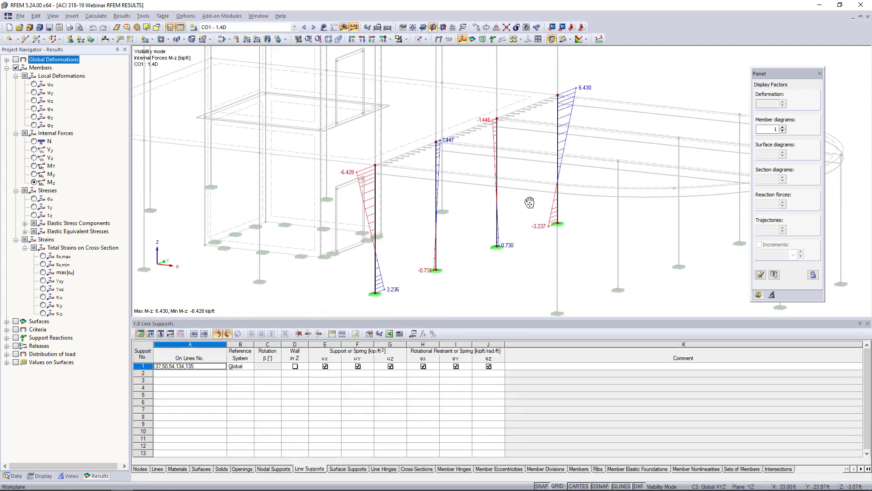
pyautogui.scroll(1, 529, 202)
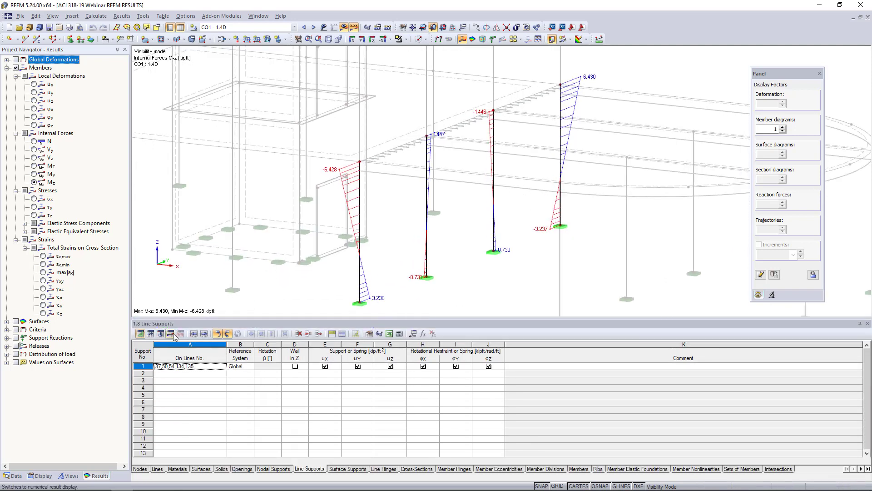
pyautogui.click(173, 334)
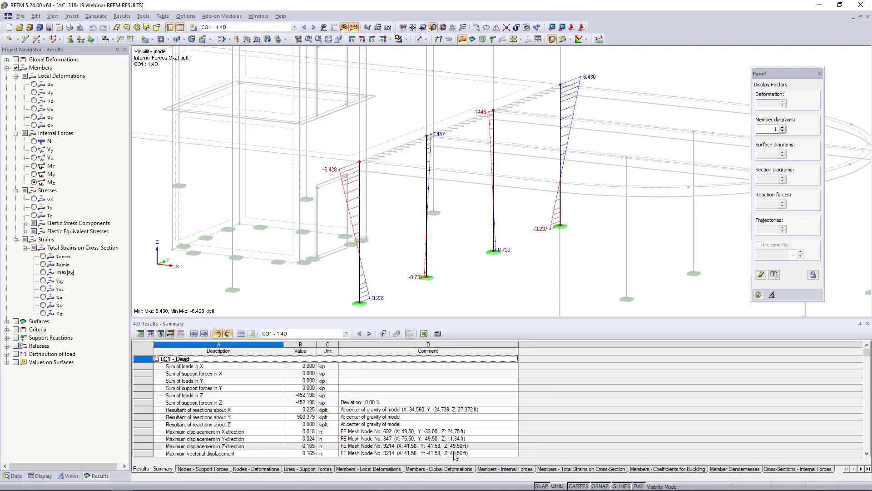
pyautogui.click(494, 470)
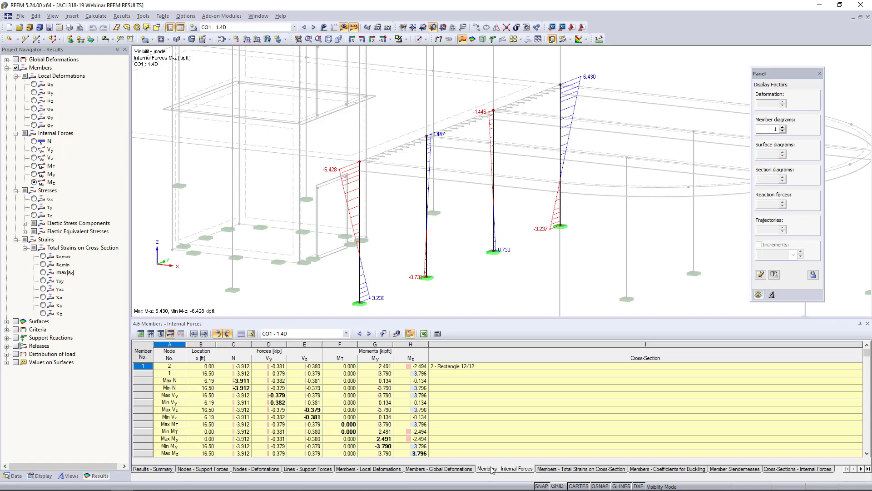
pyautogui.moveTo(444, 318); pyautogui.dragTo(441, 281)
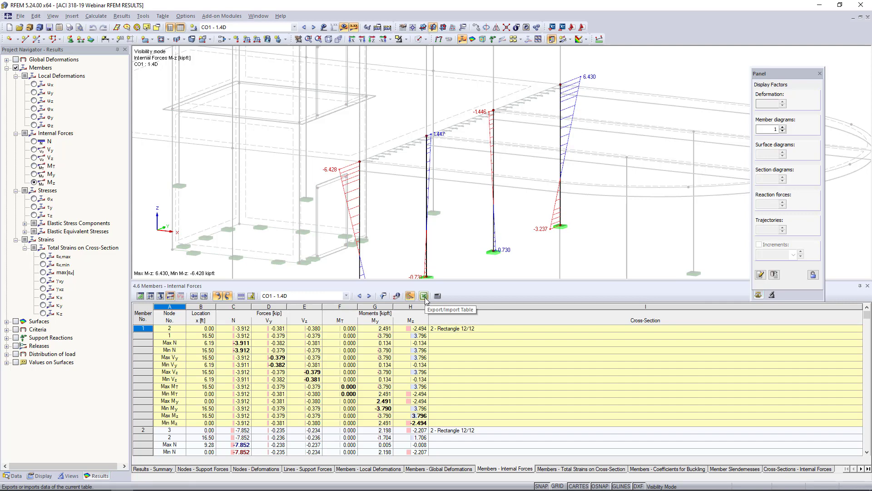
pyautogui.moveTo(447, 280); pyautogui.dragTo(455, 363)
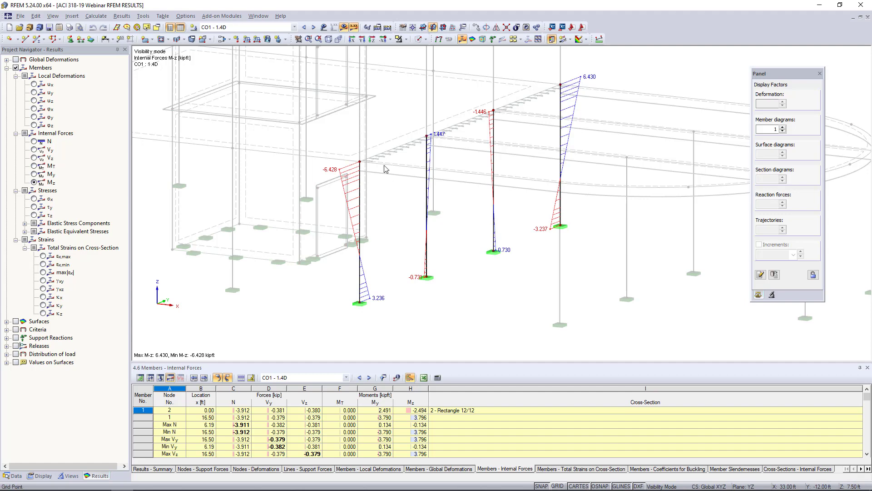
# Step: Review the result diagrams of the isolated column nearest the front, adding N and Vy, and advance from CO1 to CO3
pyautogui.rightClick(362, 199)
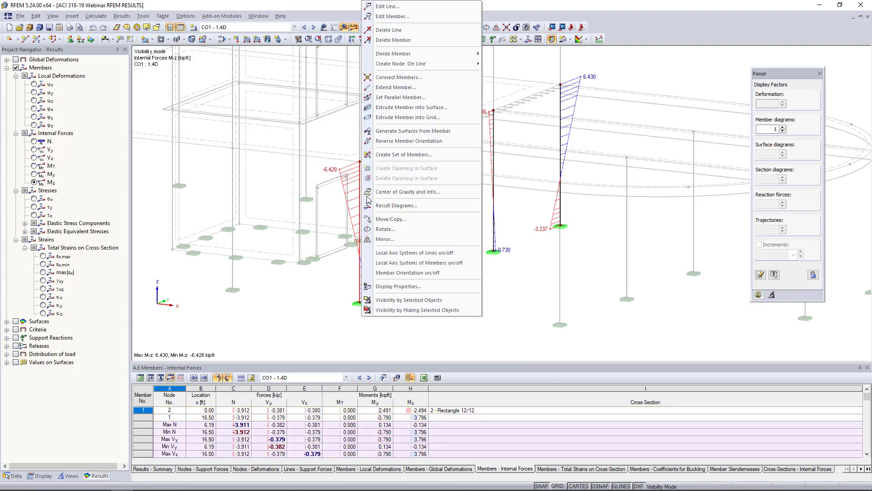
pyautogui.click(382, 206)
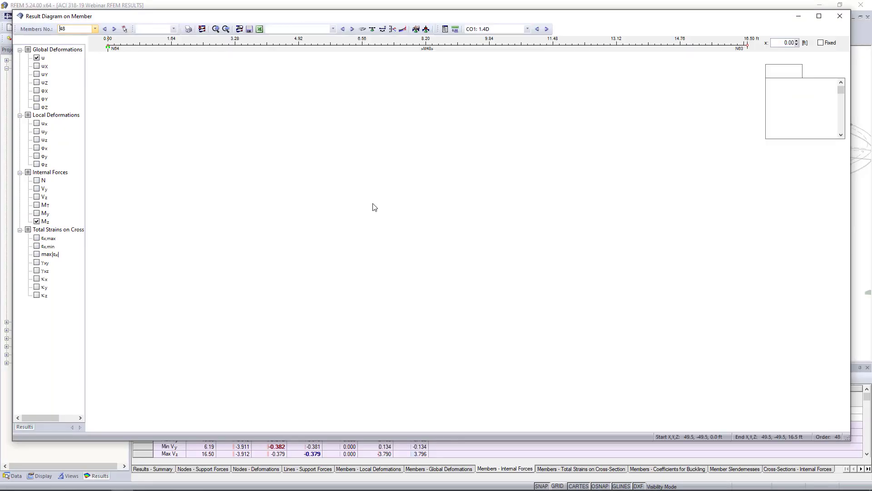
pyautogui.click(37, 181)
pyautogui.click(37, 189)
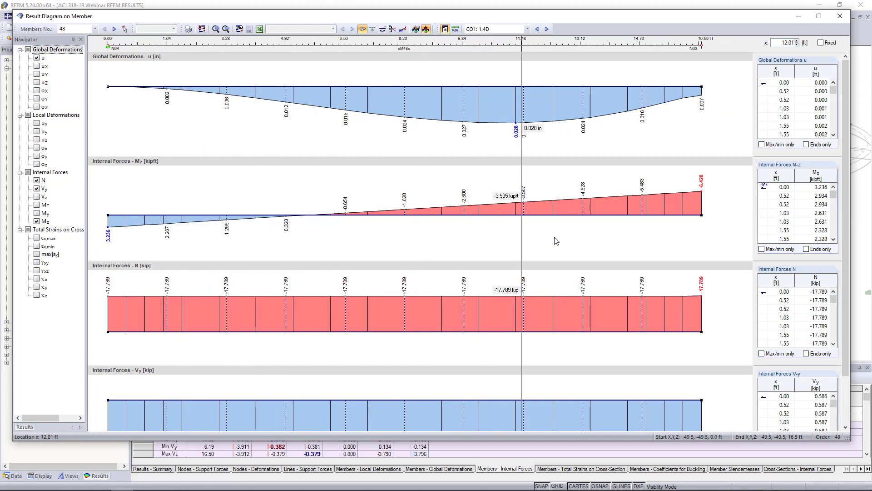
pyautogui.click(547, 29)
pyautogui.click(547, 29)
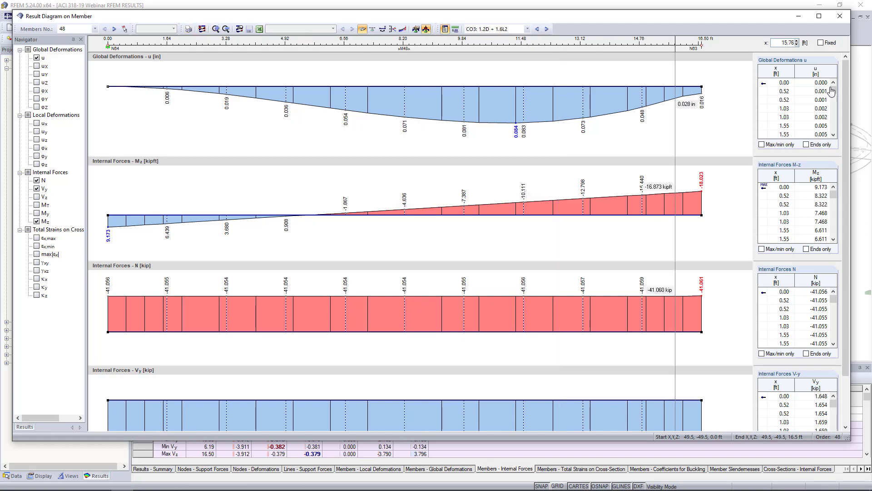
pyautogui.click(838, 15)
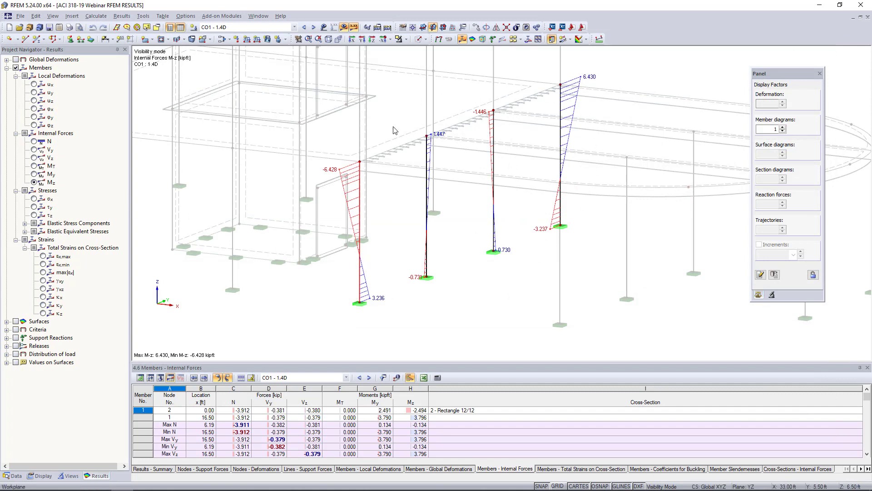
# Step: Turn off the member results and display the surface results with the basic internal force vy for CO1
pyautogui.click(7, 67)
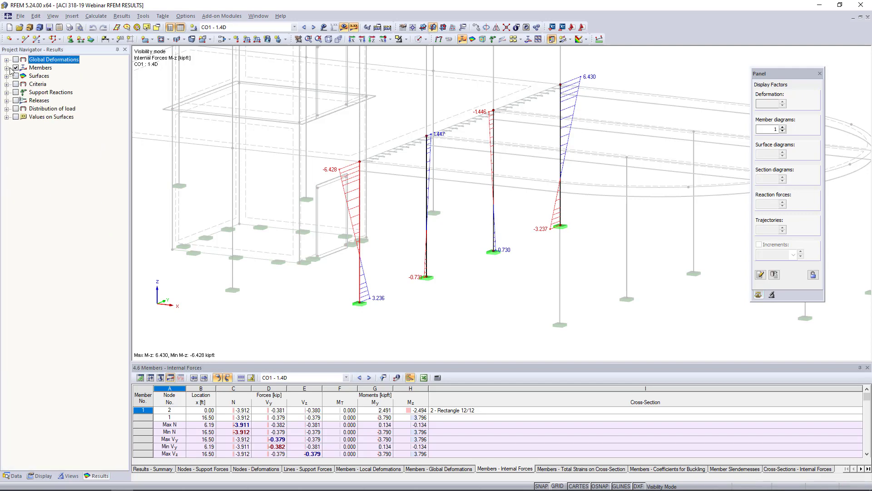
pyautogui.click(15, 68)
pyautogui.click(7, 76)
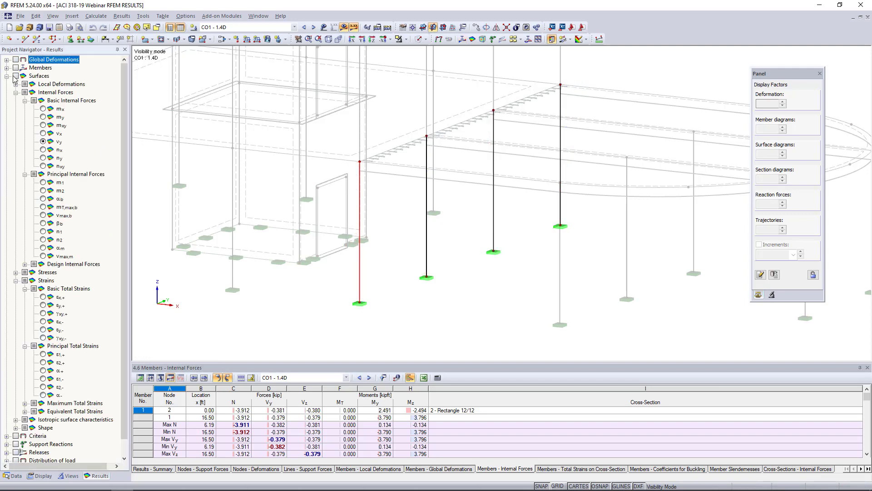
pyautogui.click(402, 29)
pyautogui.click(419, 122)
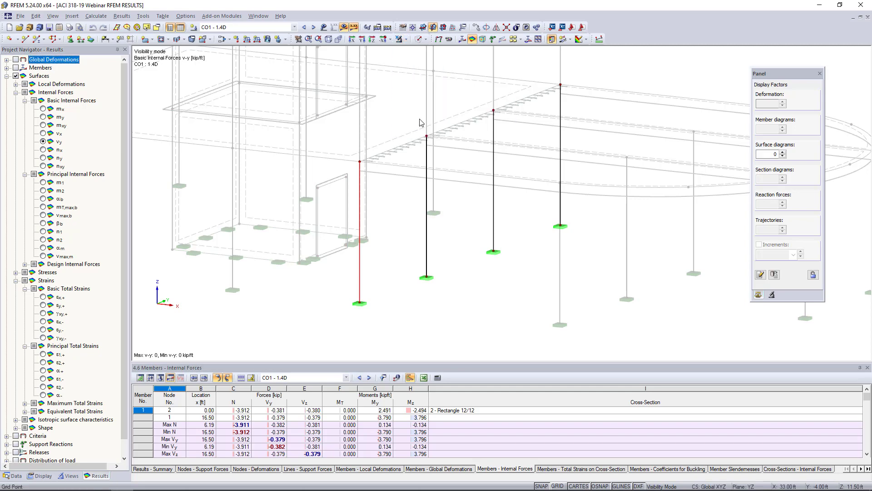
# Step: Replace the isolated-column view with only the curved slab, using visibility by selected objects
pyautogui.keyDown('ctrl'); pyautogui.moveTo(540, 211); pyautogui.dragTo(573, 206, button='middle'); pyautogui.keyUp('ctrl')
pyautogui.moveTo(623, 215); pyautogui.dragTo(590, 117)
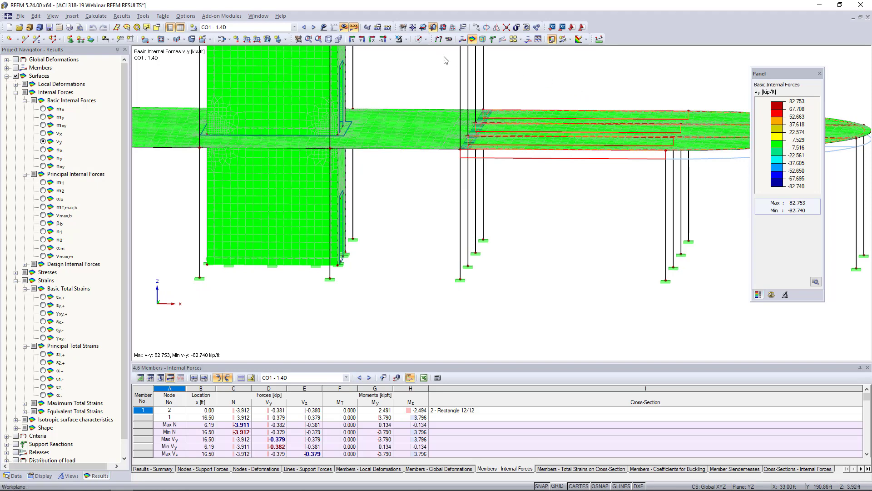
pyautogui.click(411, 40)
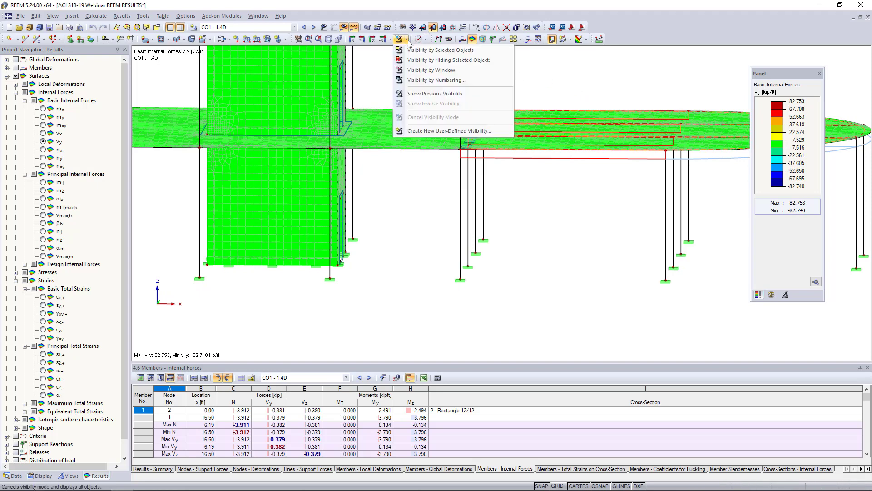
pyautogui.click(436, 50)
pyautogui.keyDown('ctrl'); pyautogui.moveTo(572, 198); pyautogui.dragTo(497, 240, button='middle'); pyautogui.keyUp('ctrl')
pyautogui.click(539, 228)
pyautogui.moveTo(545, 214); pyautogui.dragTo(387, 248, button='middle')
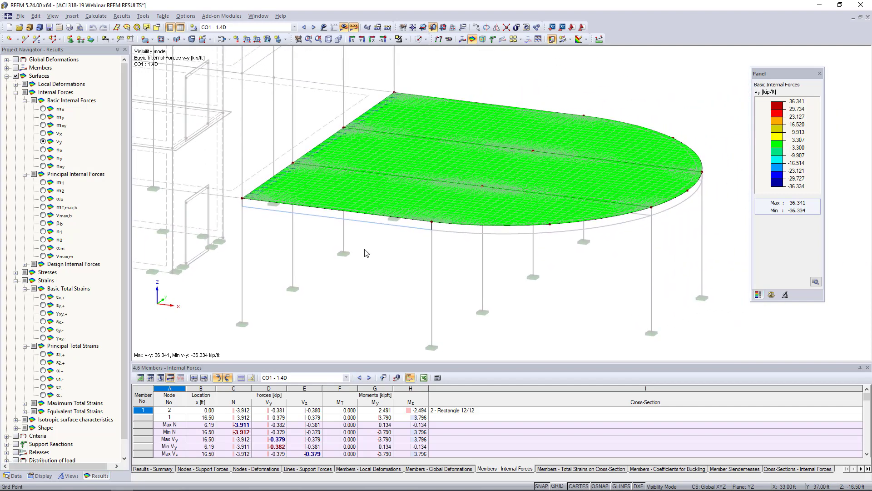
# Step: Display the basic internal force mx on the curved slab for CO1 with a smooth color transition
pyautogui.click(42, 109)
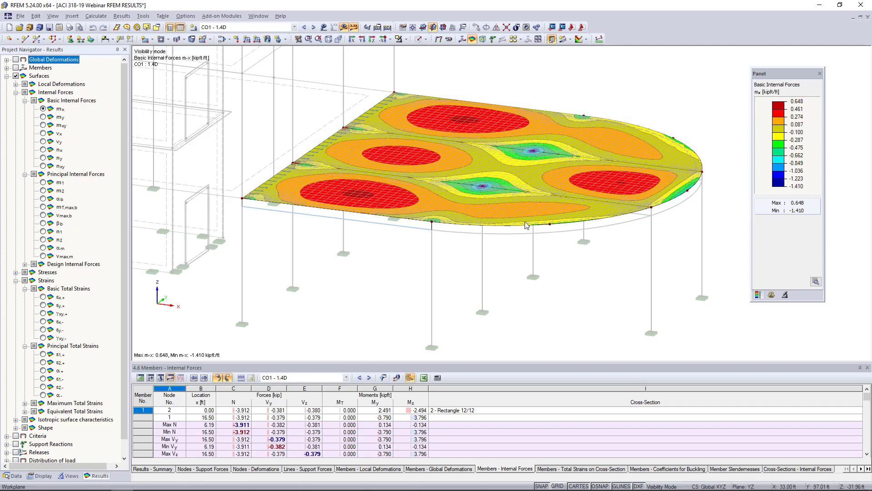
pyautogui.click(815, 281)
pyautogui.click(757, 387)
pyautogui.click(816, 313)
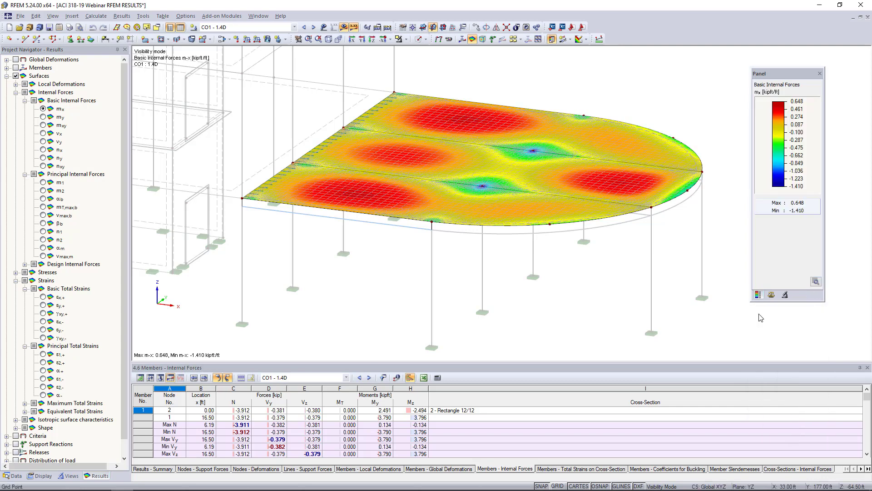
# Step: Switch to CO2 and review the basic moment my and the principal moments m1 and m2 on the slab
pyautogui.click(314, 27)
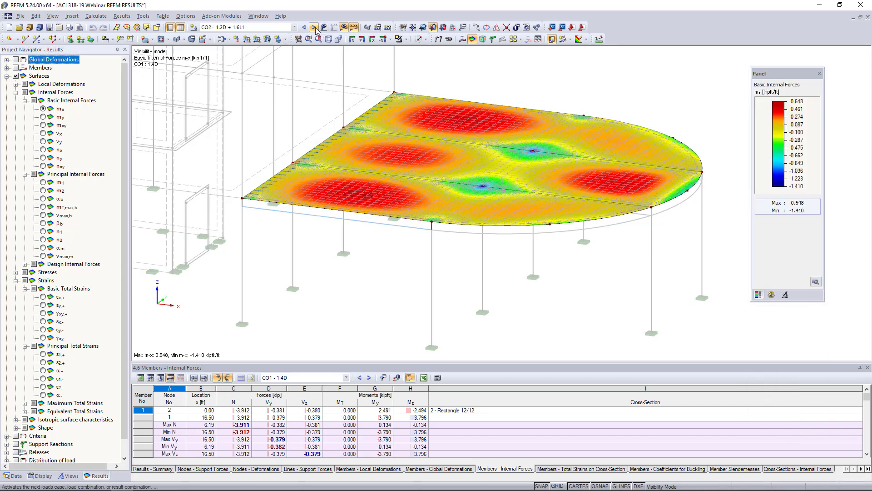
pyautogui.click(44, 117)
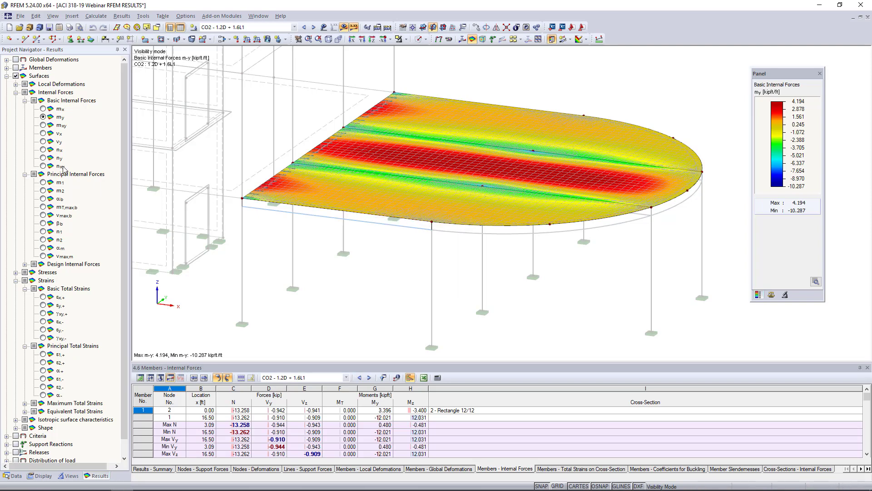
pyautogui.click(43, 182)
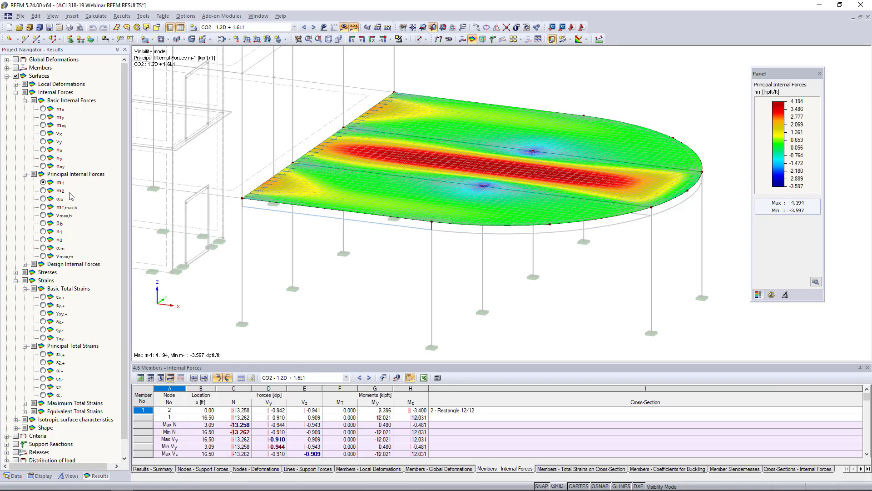
pyautogui.click(43, 190)
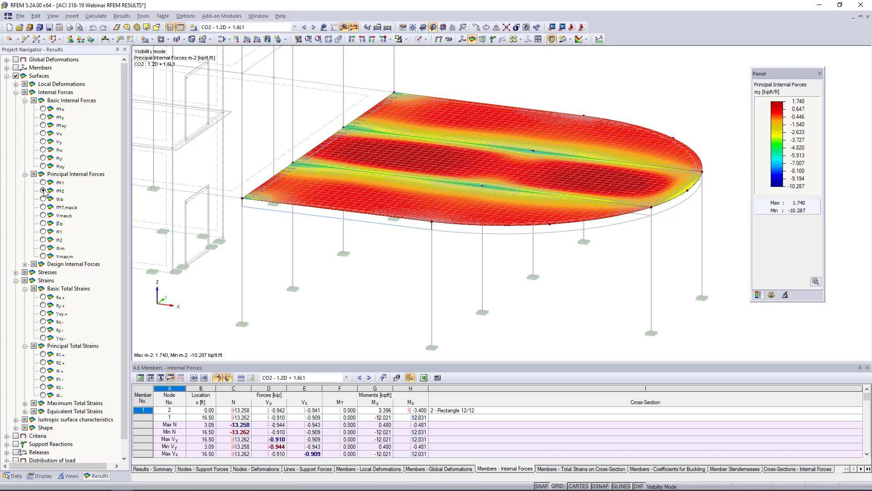
pyautogui.click(43, 183)
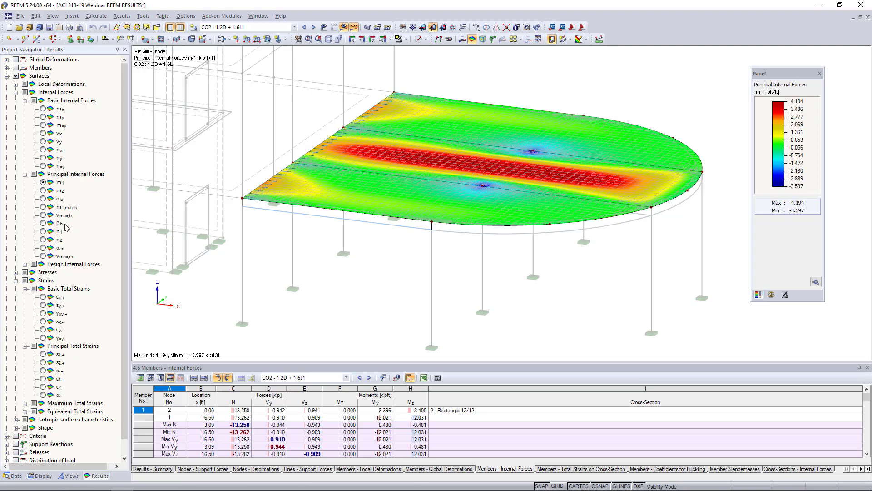
# Step: Review the total strains εx,+ and ε1,+ on the slab for CO2 and examine the surfaces' principal total strains table
pyautogui.click(43, 297)
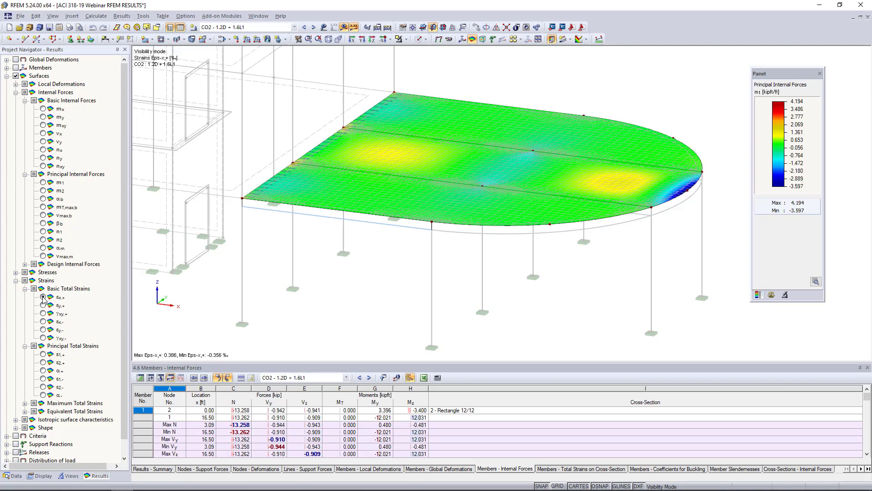
pyautogui.click(43, 354)
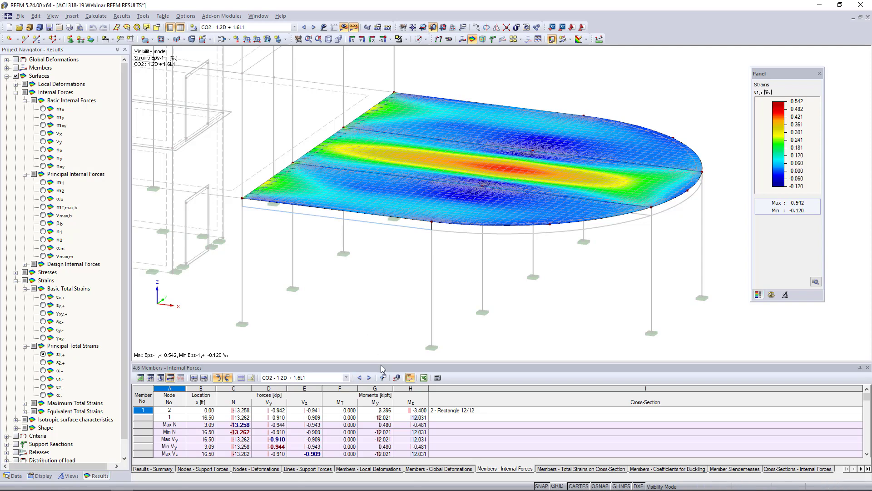
pyautogui.click(868, 469)
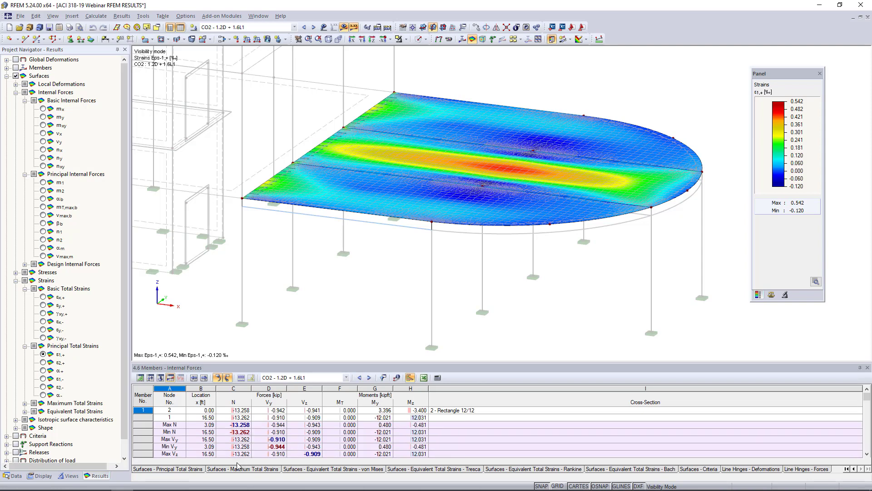
pyautogui.click(188, 468)
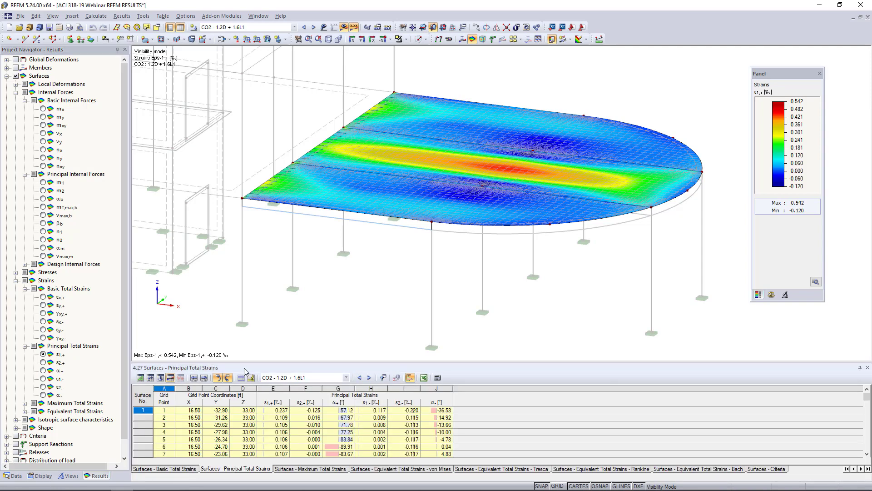
pyautogui.moveTo(249, 361)
pyautogui.mouseDown()
pyautogui.moveTo(264, 289)
pyautogui.moveTo(263, 197)
pyautogui.mouseUp()
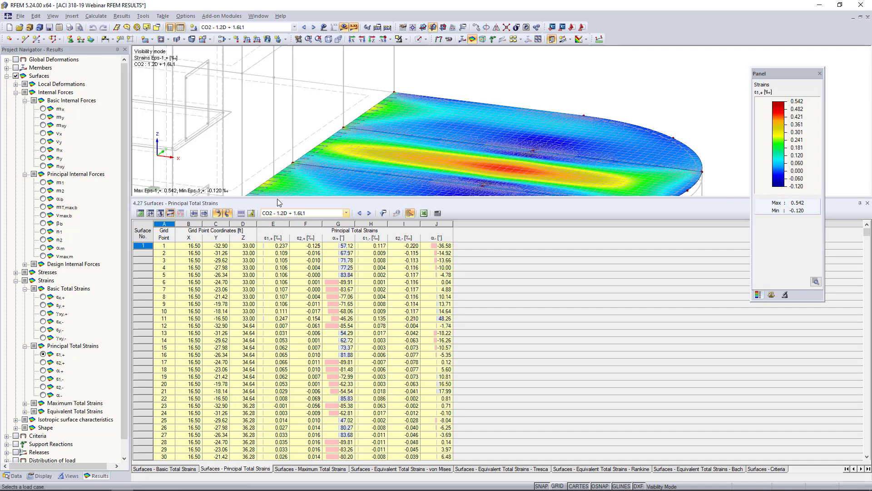
pyautogui.moveTo(301, 199); pyautogui.dragTo(301, 316)
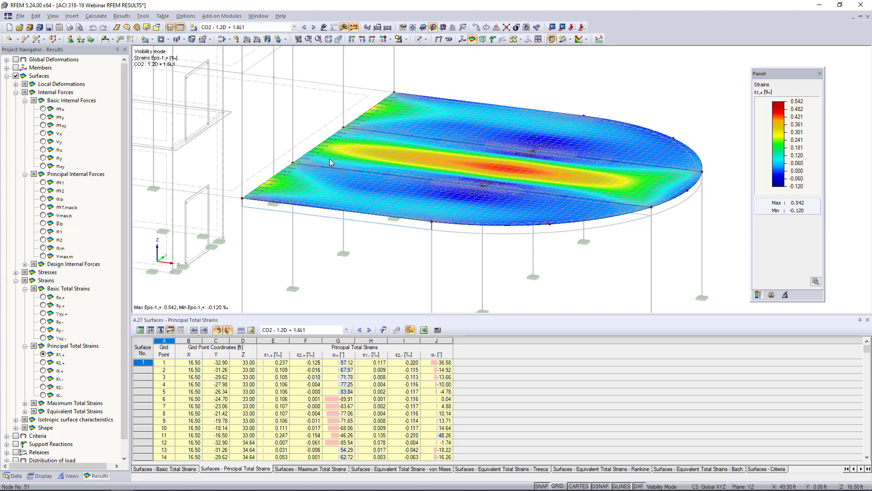
# Step: Start the RF-CONCRETE Members add-on module for designing the concrete members
pyautogui.click(15, 476)
pyautogui.scroll(-7, 36, 259)
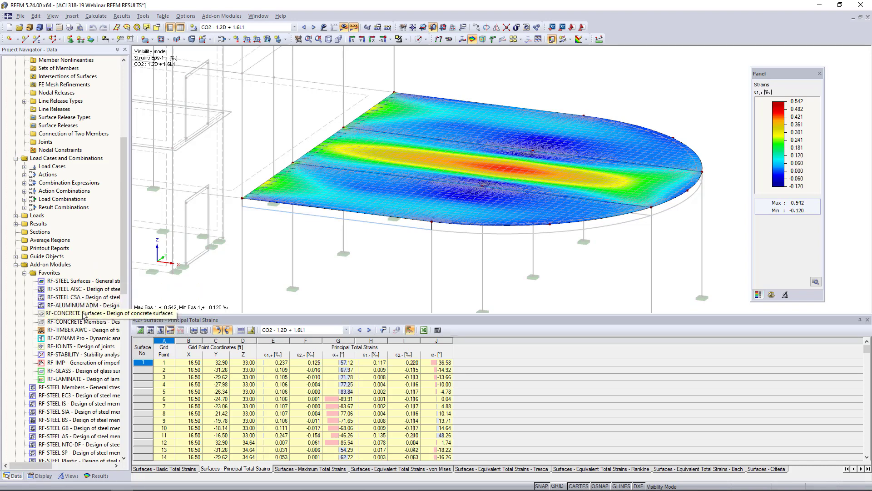
pyautogui.scroll(-1, 81, 308)
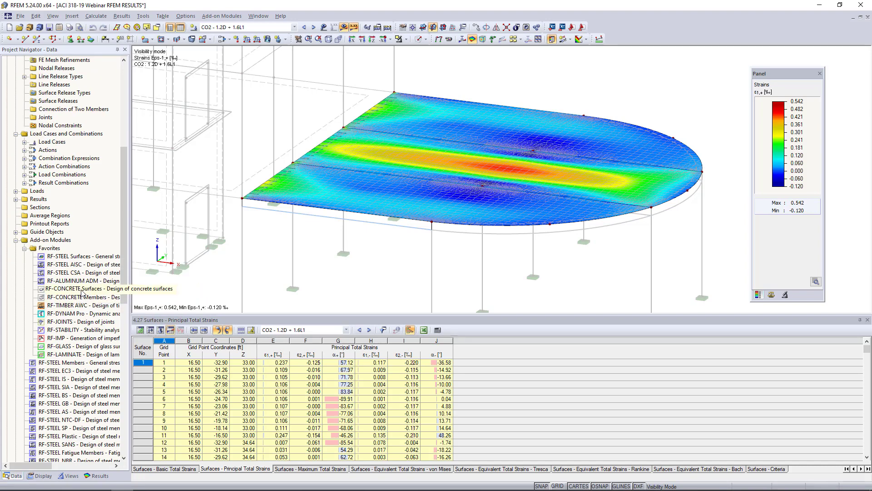
pyautogui.rightClick(82, 289)
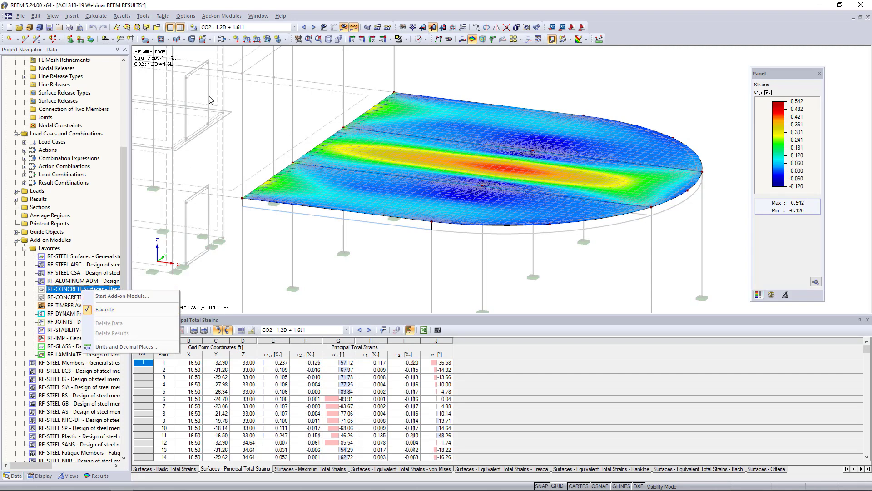
pyautogui.click(221, 17)
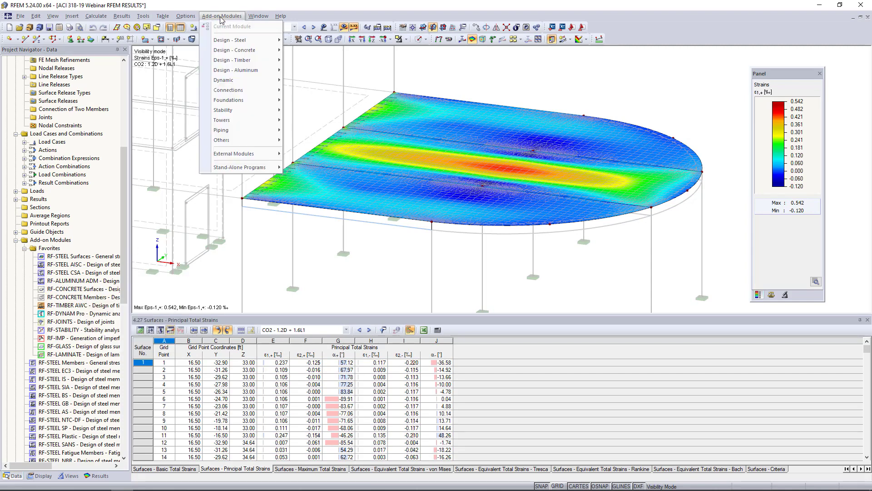
pyautogui.moveTo(230, 55)
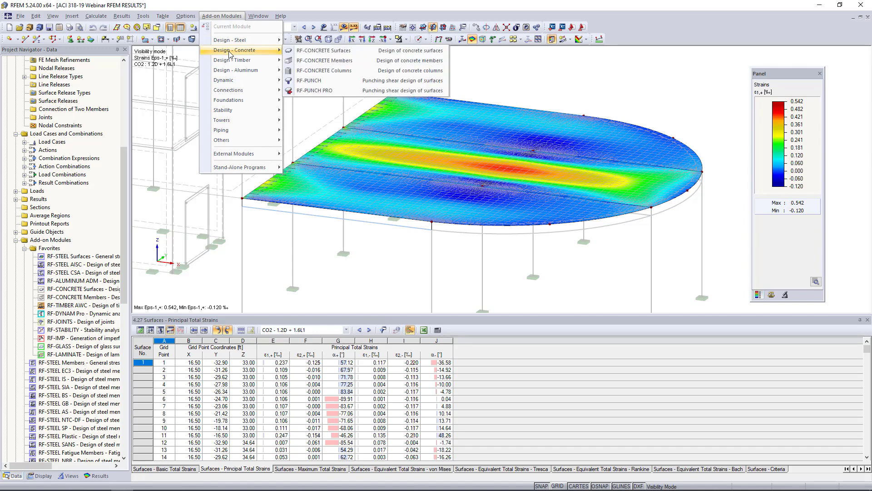
pyautogui.click(305, 61)
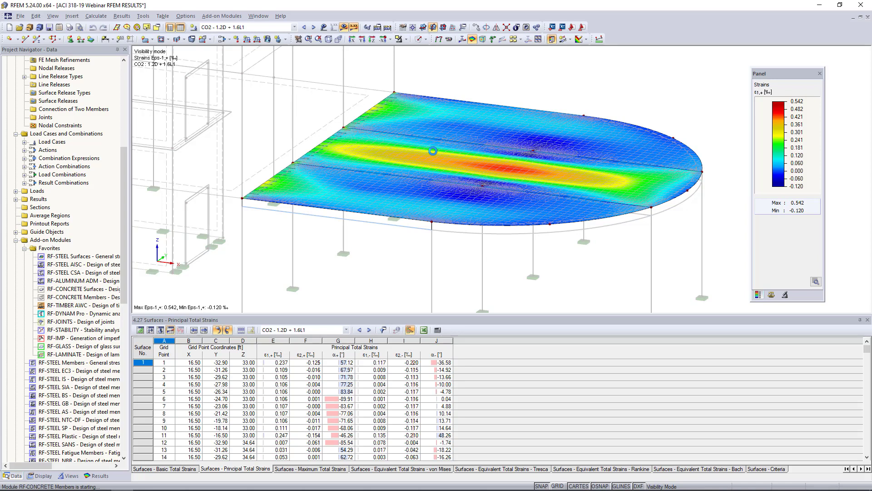
# Step: Switch to the slide presentation and advance to the ACI 318-19 Updates slide on reinforcement strain revisions
pyautogui.press('super+Tab')
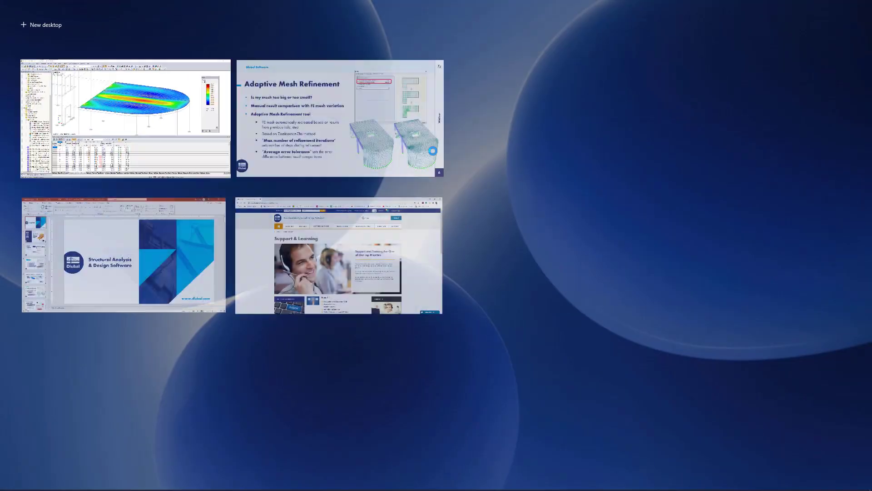
pyautogui.click(360, 118)
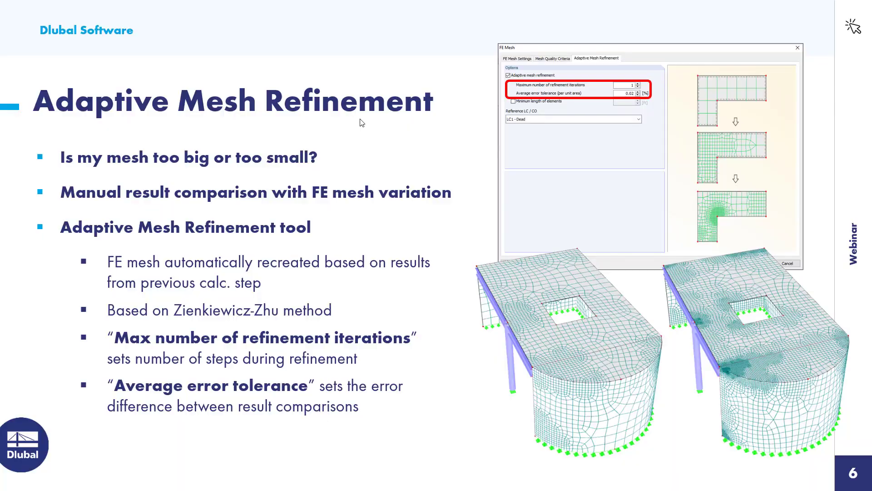
pyautogui.press('Right')
pyautogui.press('Right')
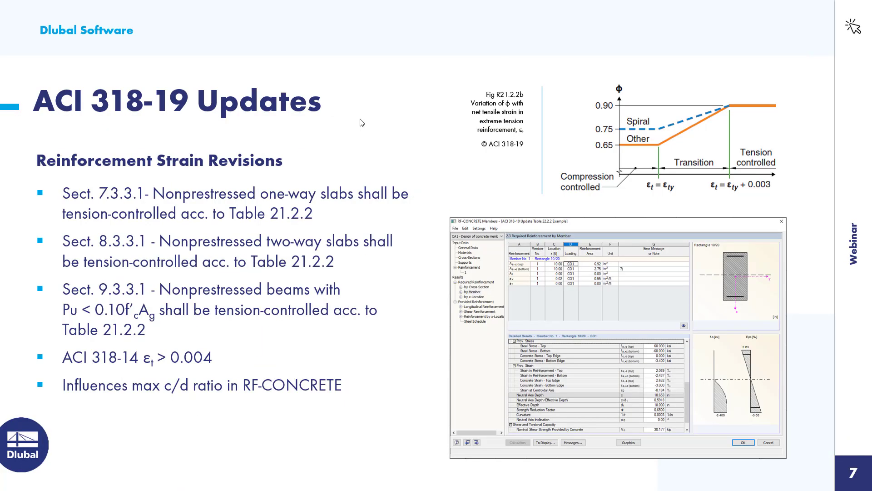
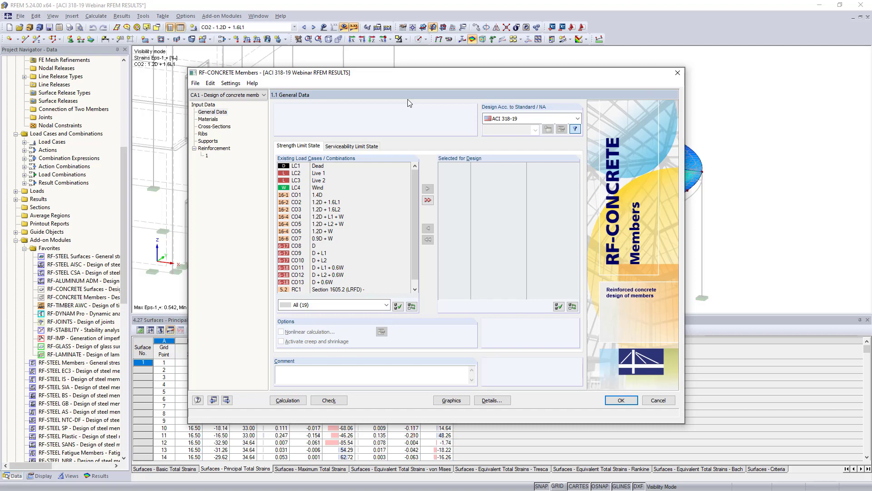
# Step: Choose ACI 318-19 as the design standard and select CO1 through CO7 for the strength limit state
pyautogui.moveTo(388, 77); pyautogui.dragTo(393, 61)
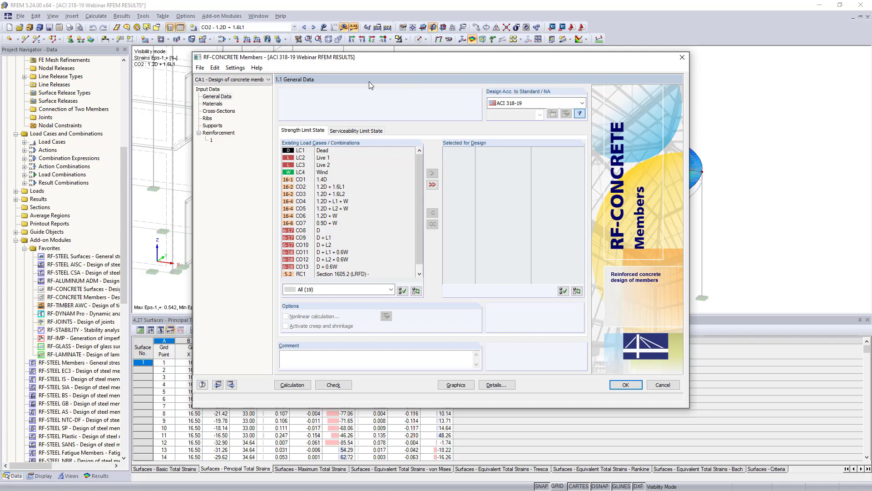
pyautogui.click(527, 104)
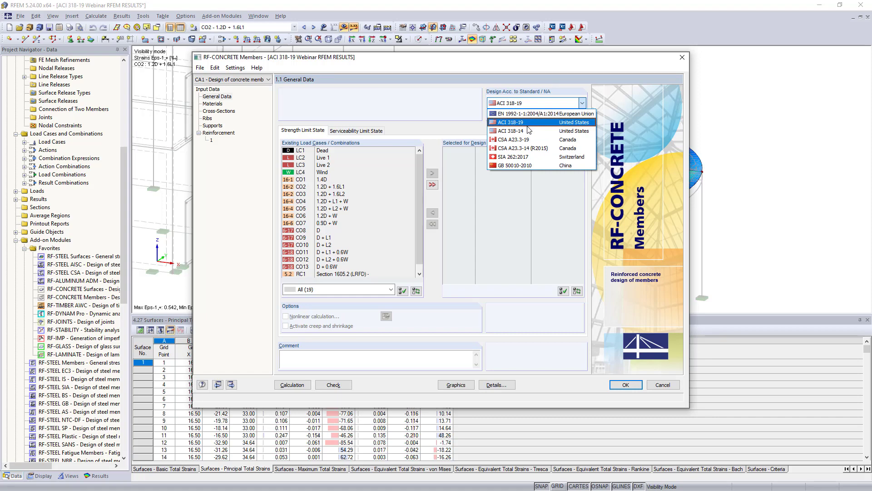
pyautogui.click(526, 122)
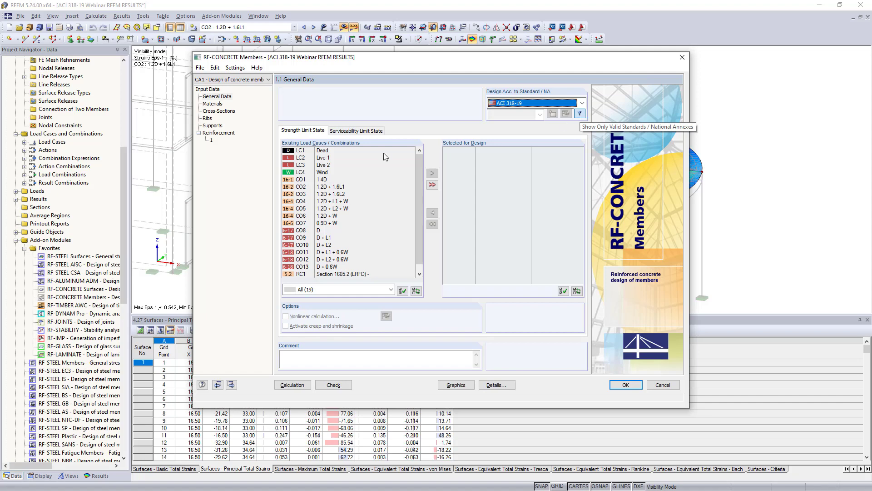
pyautogui.click(340, 179)
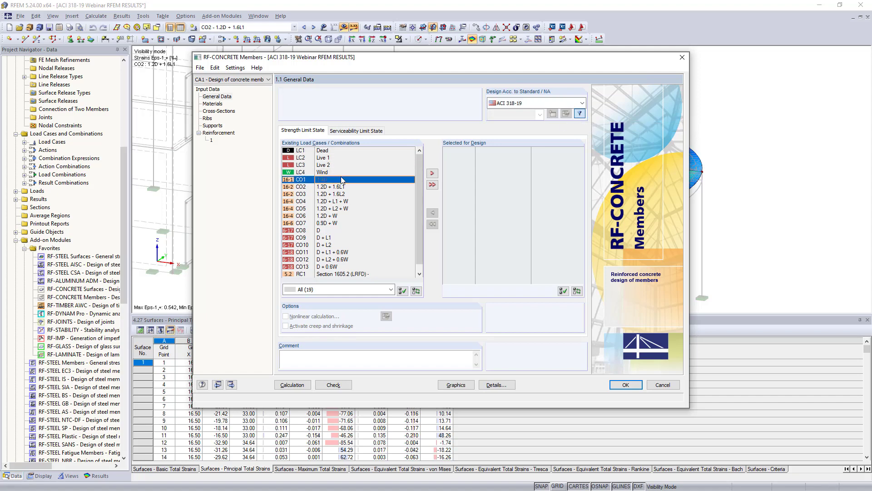
pyautogui.keyDown('shift'); pyautogui.click(333, 223); pyautogui.keyUp('shift')
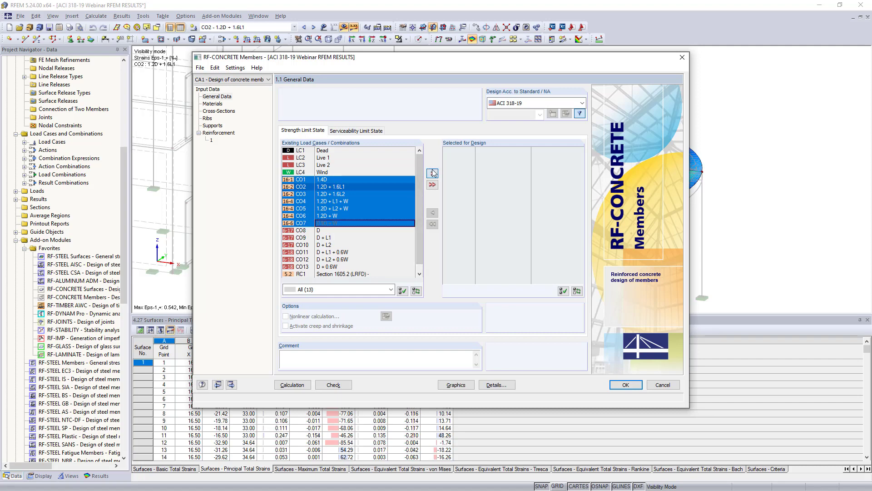
pyautogui.click(432, 173)
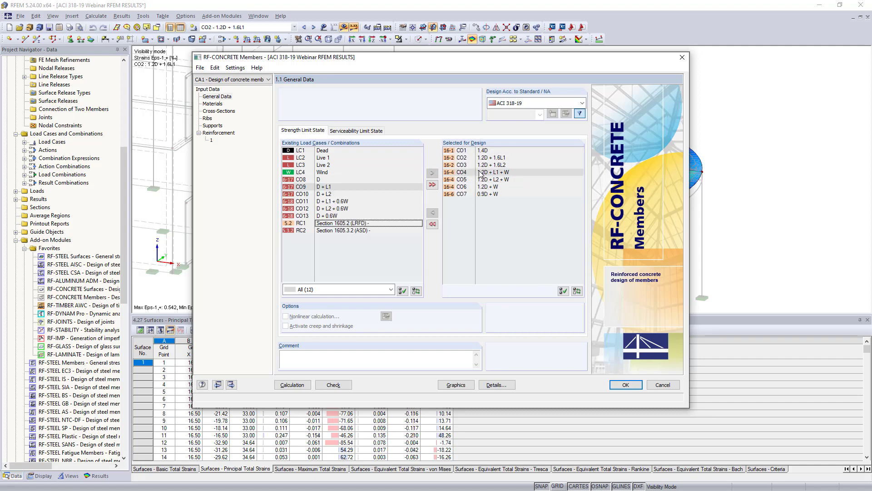
# Step: Select load combinations CO8 through CO13 for the serviceability limit state design
pyautogui.click(367, 131)
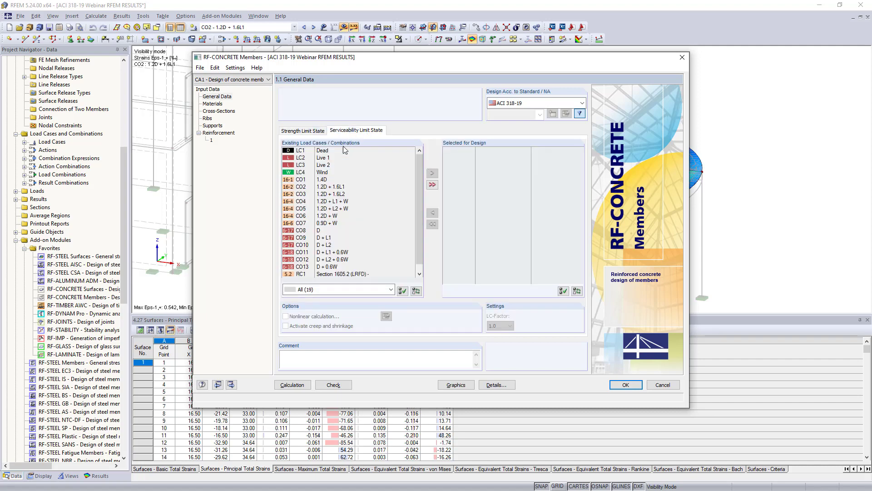
pyautogui.click(322, 231)
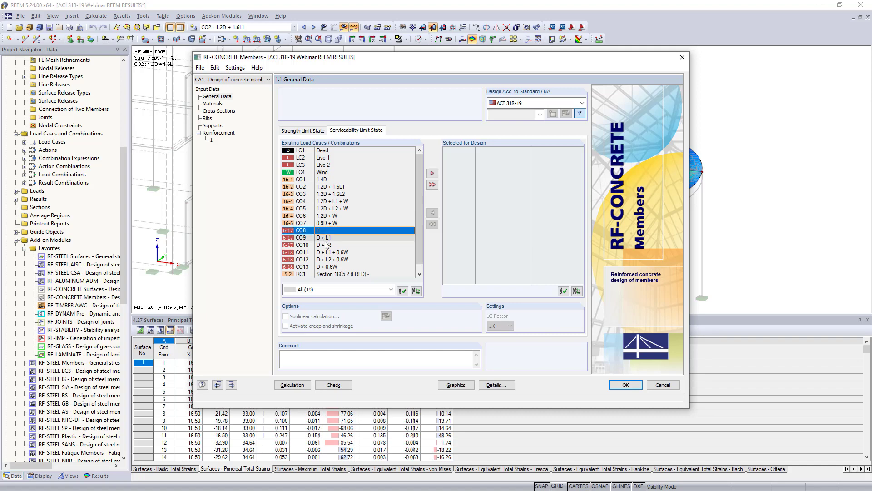
pyautogui.keyDown('shift'); pyautogui.click(332, 267); pyautogui.keyUp('shift')
pyautogui.click(432, 173)
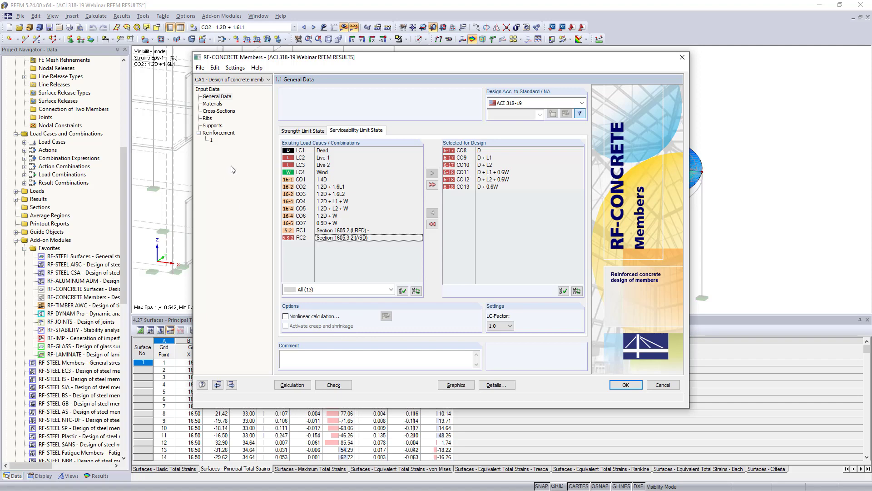
# Step: Check the concrete material and choose Grade 60 as its reinforcing steel
pyautogui.click(212, 104)
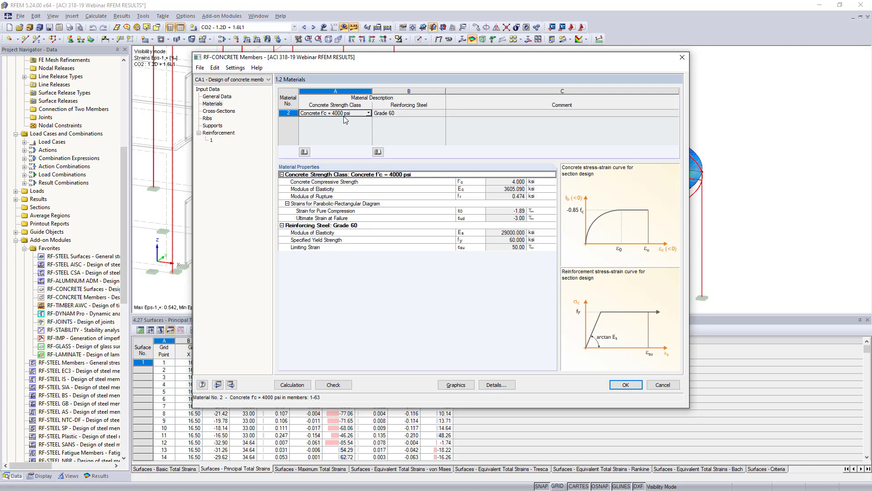
pyautogui.click(409, 114)
pyautogui.click(442, 113)
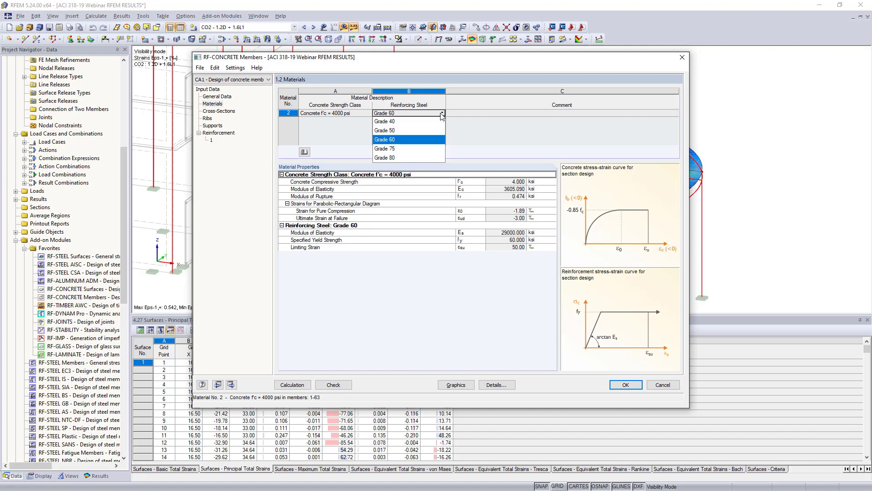
pyautogui.click(423, 144)
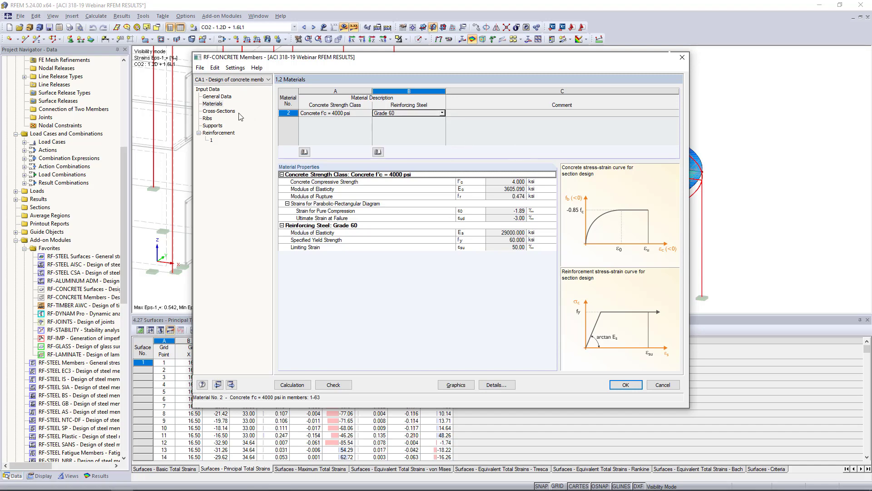
# Step: Review the Rectangle 10/18 and Rectangle 12/12 cross-sections assigned to the members
pyautogui.click(223, 111)
pyautogui.click(379, 113)
pyautogui.click(379, 120)
pyautogui.click(369, 113)
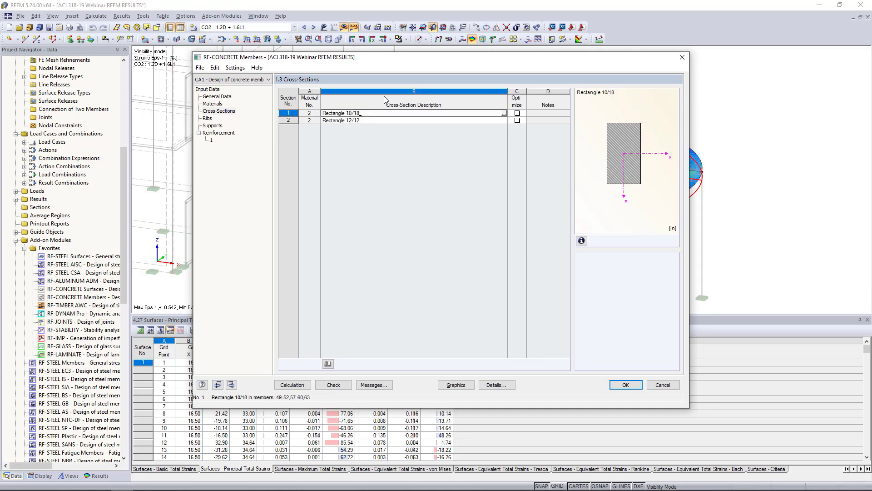
# Step: Review the ribs' effective widths and locate member 49 with its L-shaped section on the curved slab
pyautogui.click(207, 118)
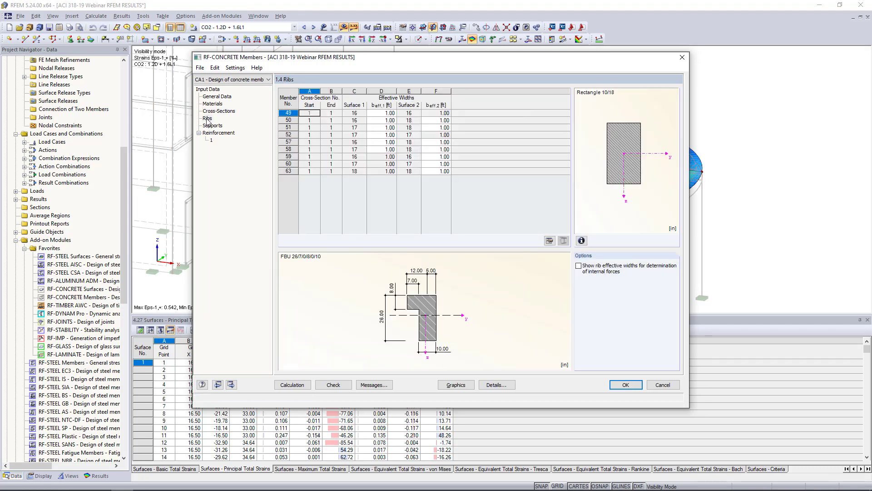
pyautogui.moveTo(362, 62); pyautogui.dragTo(338, 310)
pyautogui.moveTo(416, 310); pyautogui.dragTo(418, 113)
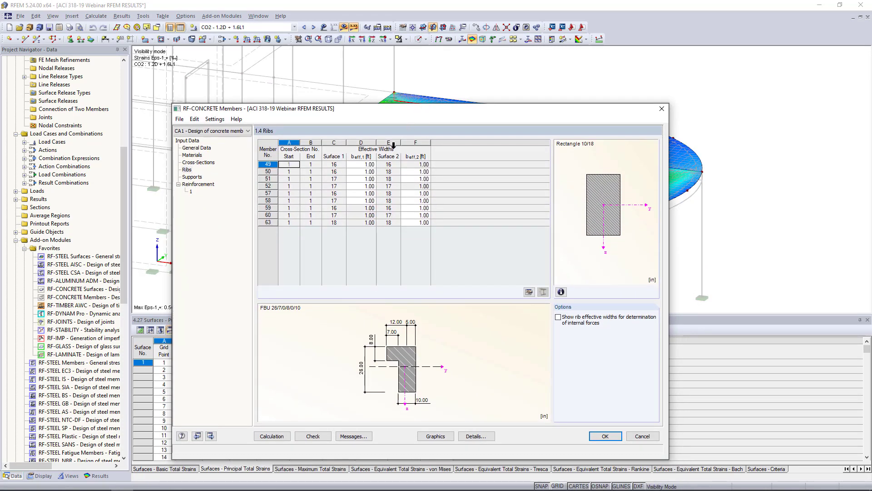
pyautogui.click(356, 164)
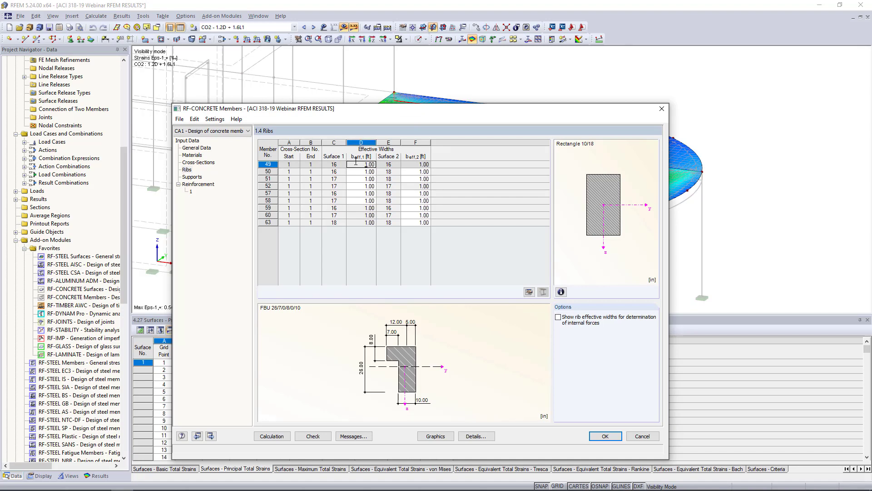
pyautogui.moveTo(377, 108); pyautogui.dragTo(386, 187)
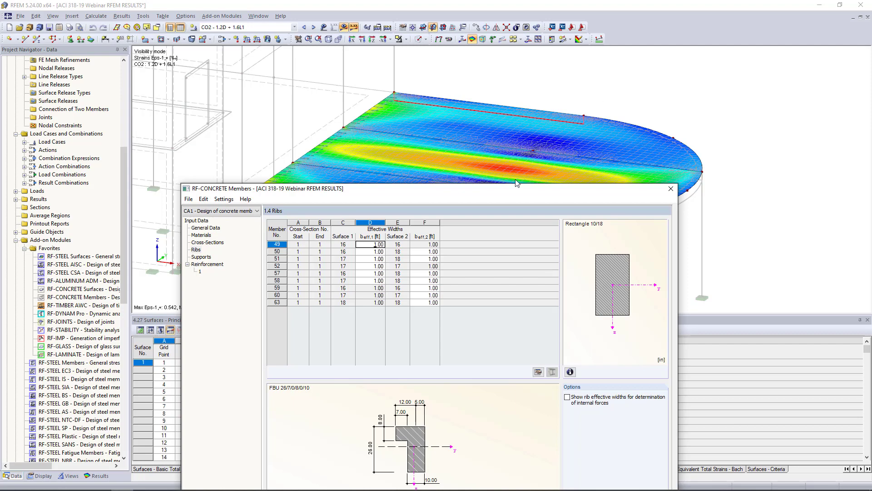
pyautogui.moveTo(511, 188); pyautogui.dragTo(532, 94)
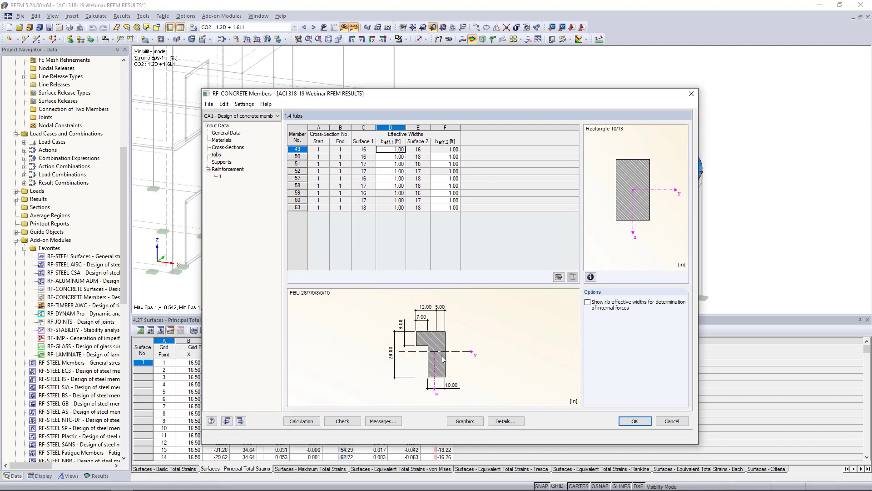
# Step: Examine the T-shaped rib section of member 50 and locate that member on the curved slab
pyautogui.click(394, 156)
pyautogui.moveTo(423, 100); pyautogui.dragTo(423, 249)
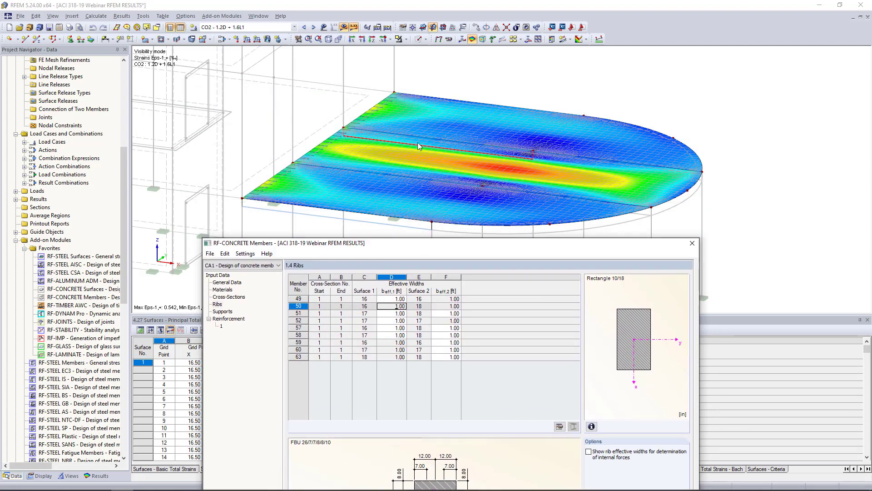
pyautogui.moveTo(377, 244)
pyautogui.mouseDown()
pyautogui.moveTo(384, 119)
pyautogui.moveTo(377, 98)
pyautogui.mouseUp()
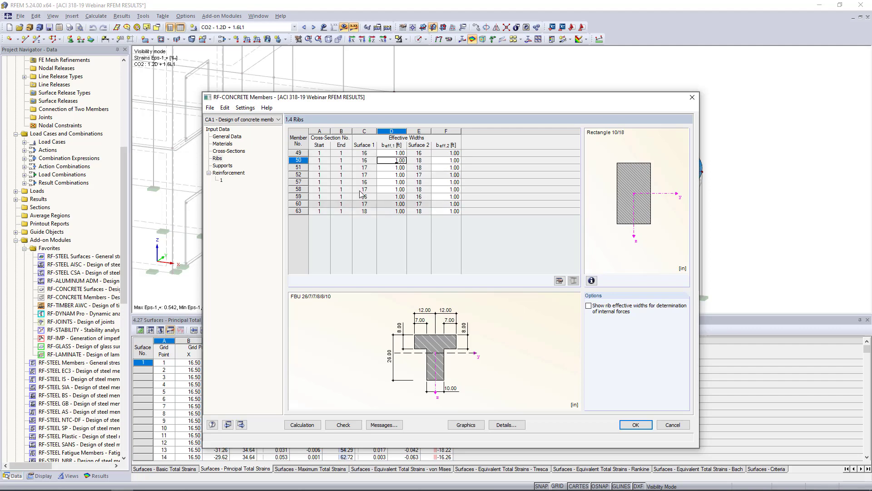
# Step: Start choosing support nodes for the members, and show the whole model as a transparent solid rendering without surface results
pyautogui.click(223, 167)
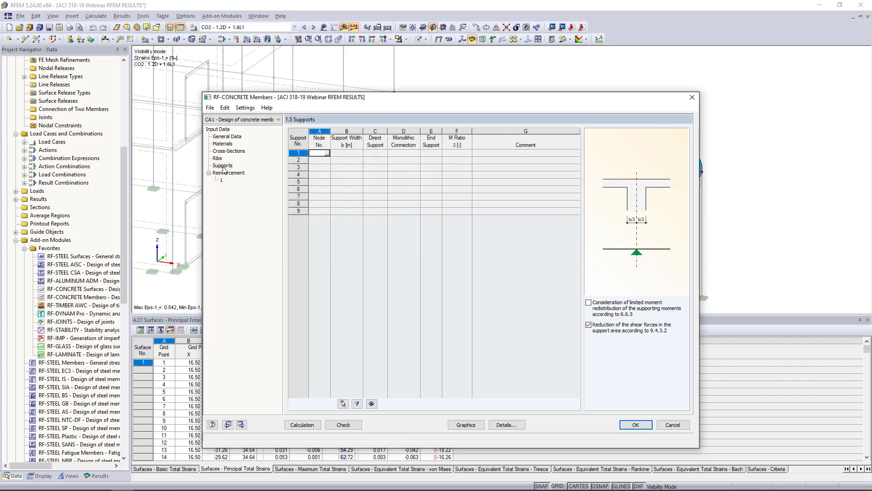
pyautogui.click(327, 153)
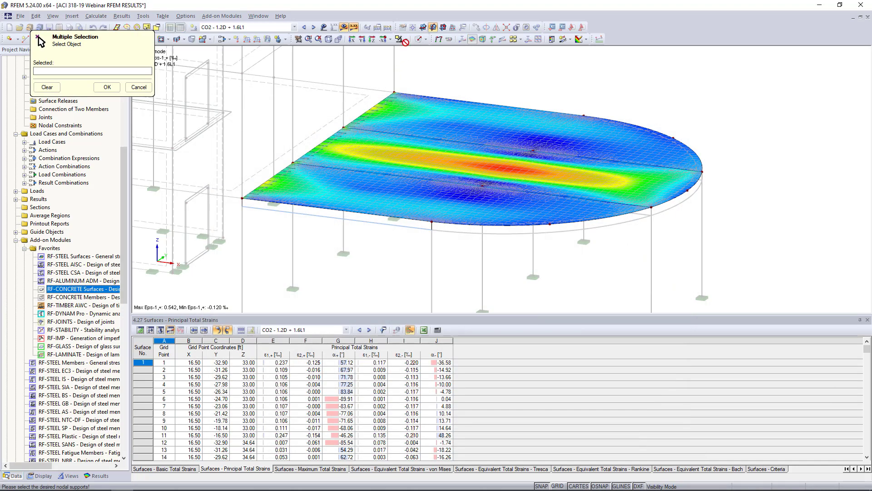
pyautogui.click(405, 39)
pyautogui.click(427, 117)
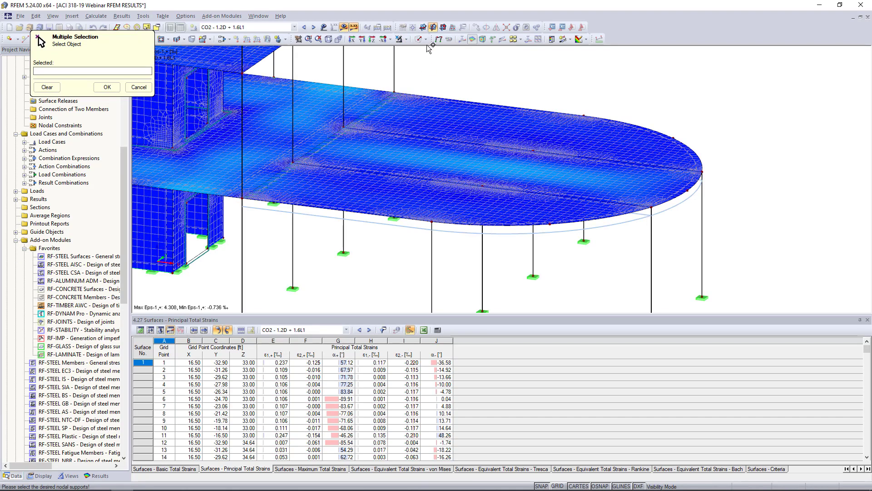
pyautogui.click(418, 39)
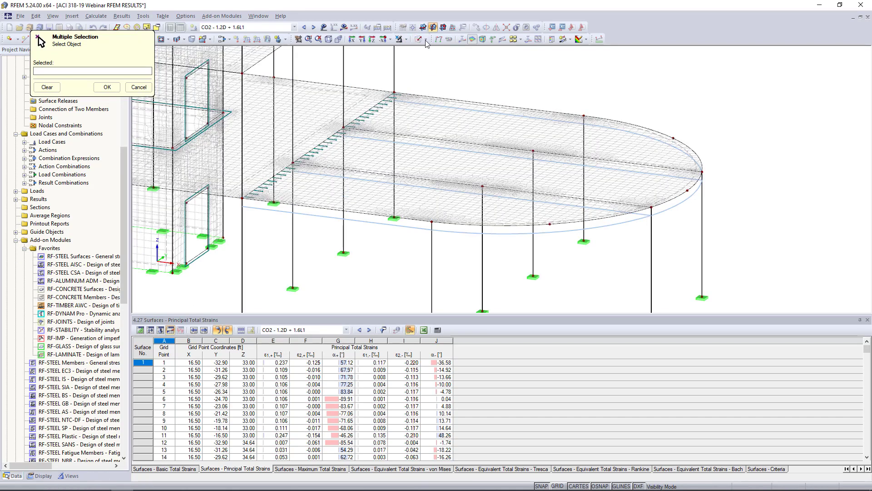
pyautogui.click(425, 39)
pyautogui.click(435, 70)
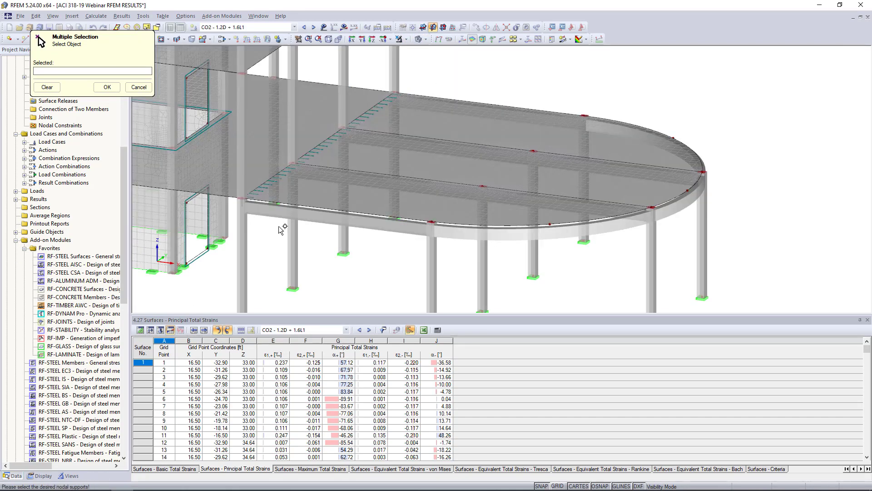
# Step: Define supports at nodes 63 and 71 on the curved slab's edge beam, each with a 12 in support width
pyautogui.click(242, 198)
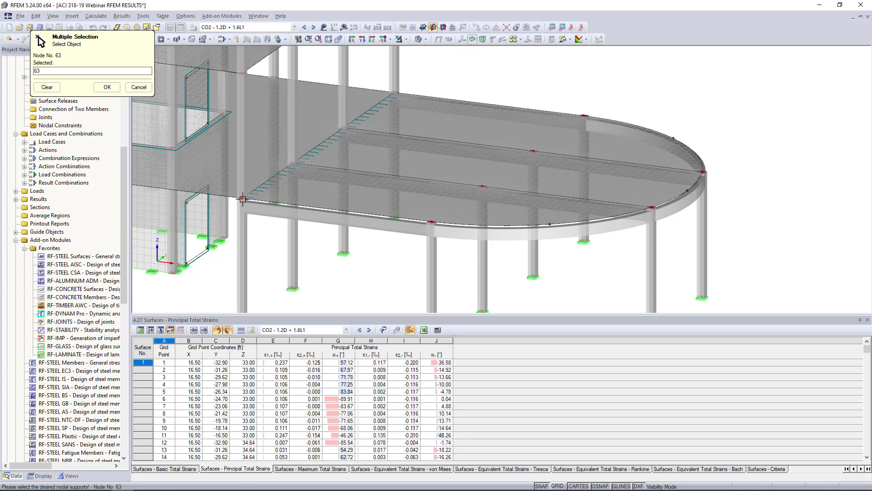
pyautogui.click(431, 221)
pyautogui.click(107, 87)
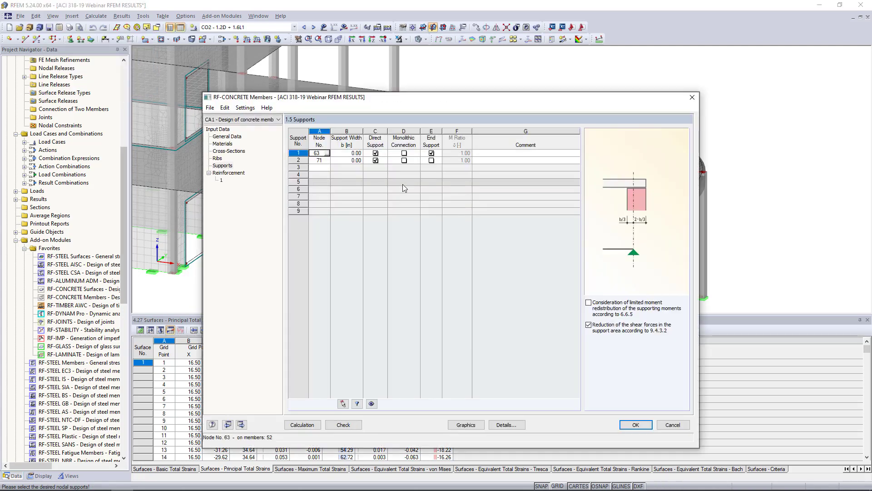
pyautogui.click(348, 152)
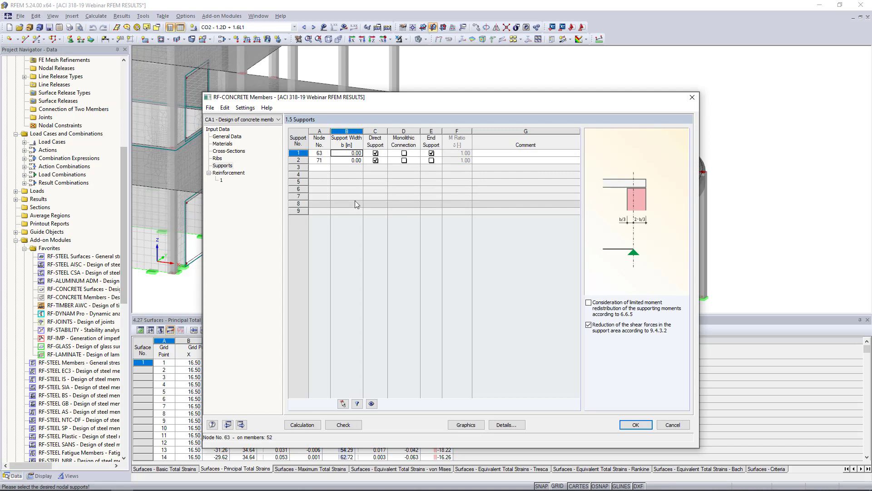
pyautogui.write('12.')
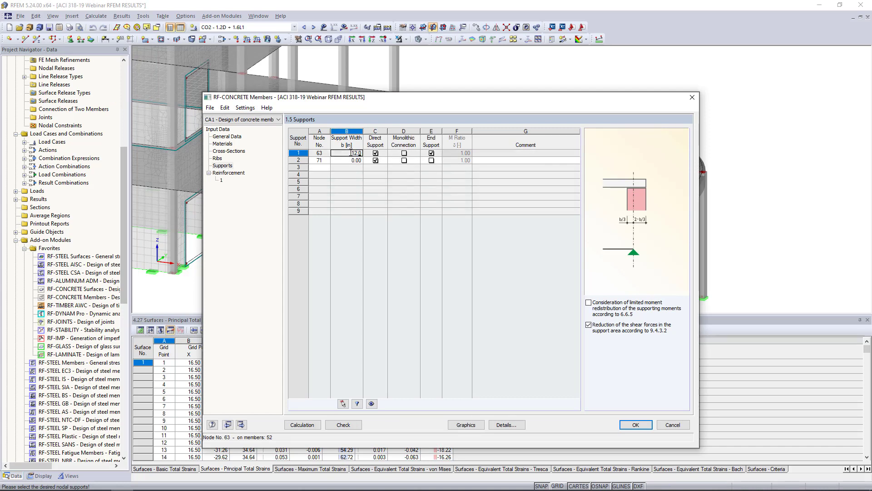
pyautogui.click(352, 161)
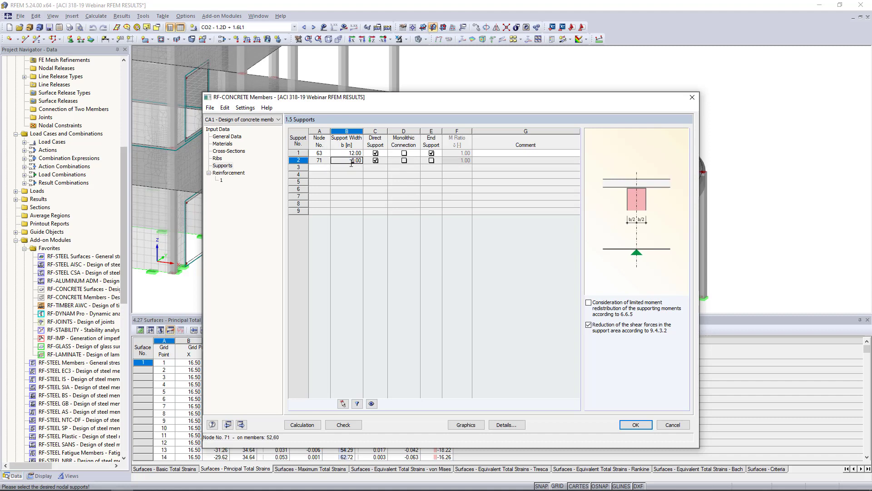
pyautogui.write('12.')
# Step: Try the direct support and monolithic connection options for node 63, and delete both support definitions
pyautogui.click(376, 153)
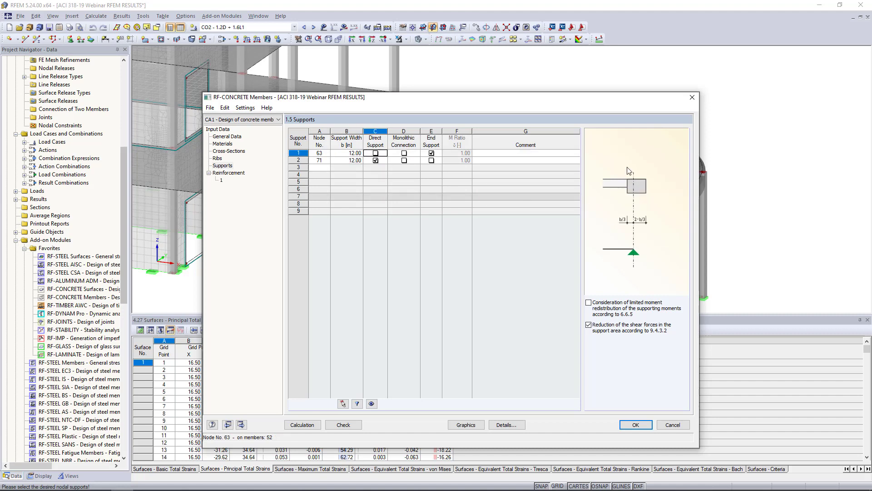
pyautogui.click(376, 154)
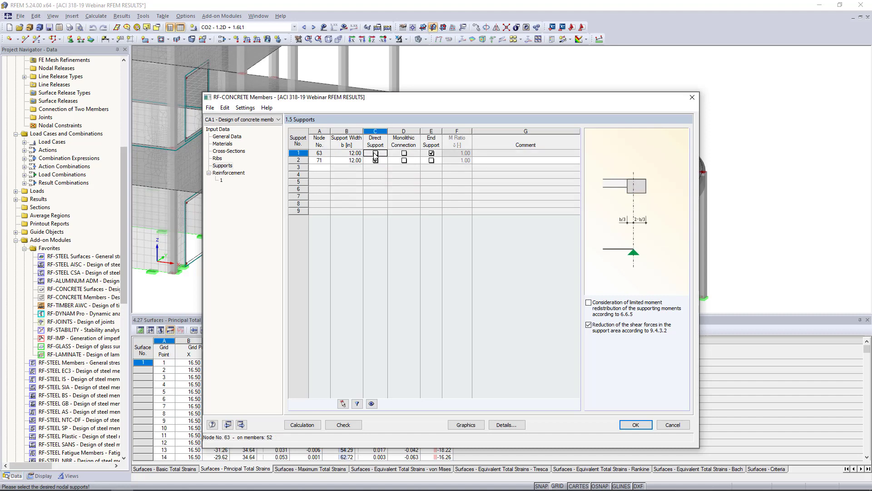
pyautogui.click(404, 154)
pyautogui.click(404, 155)
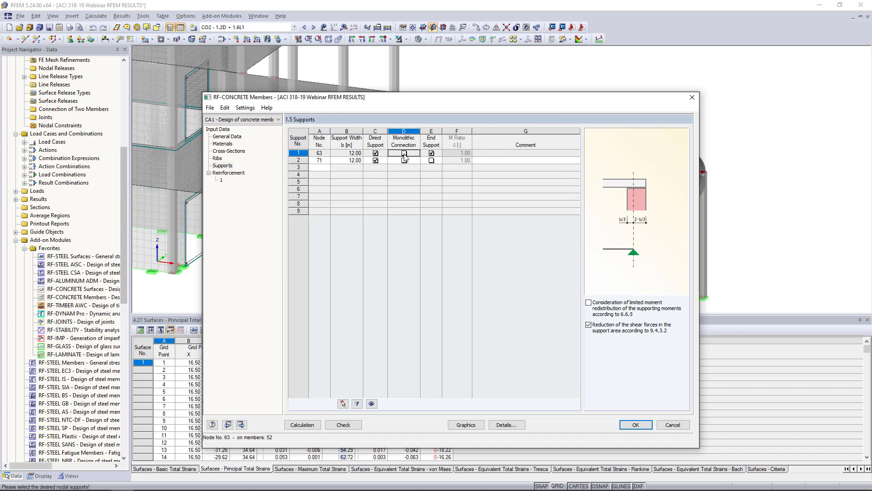
pyautogui.click(429, 162)
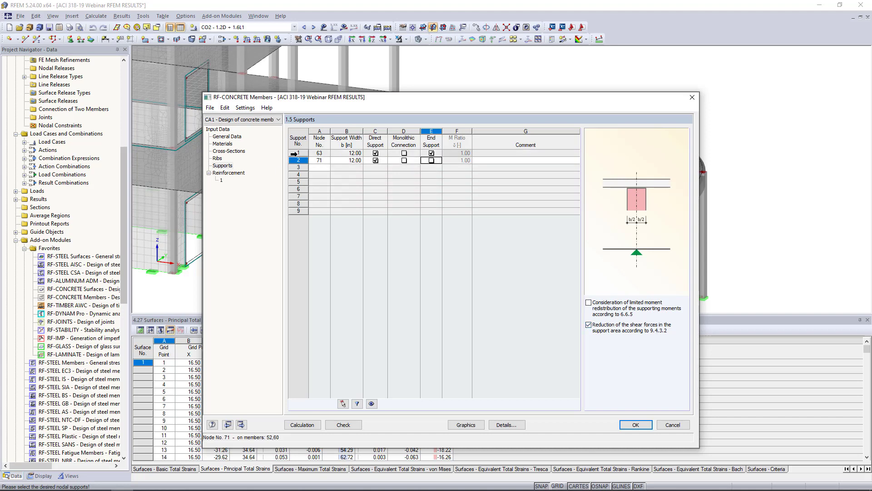
pyautogui.moveTo(296, 151); pyautogui.dragTo(296, 159)
pyautogui.press('Delete')
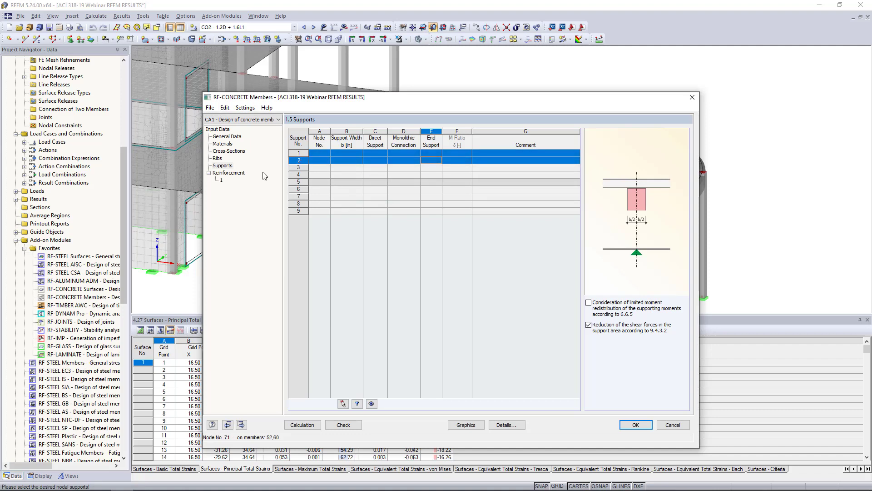
# Step: Name the first reinforcement group Columns and stop applying it to all members
pyautogui.click(229, 173)
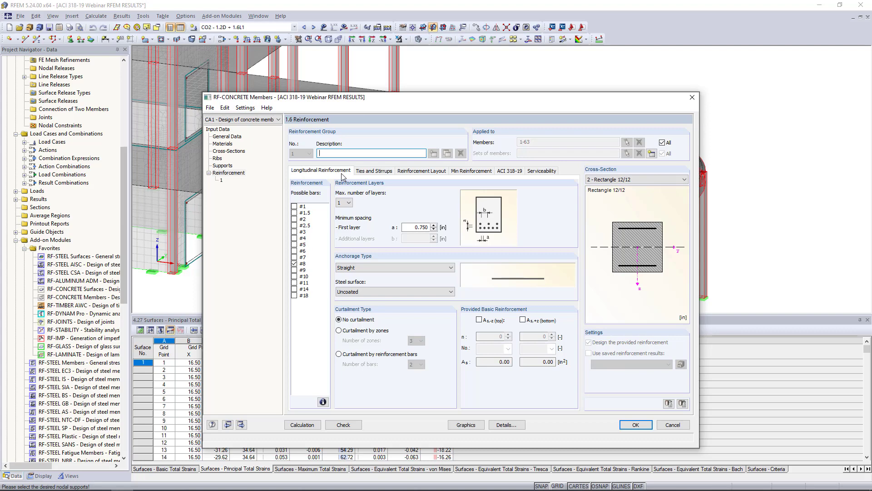
pyautogui.write('Column')
pyautogui.click(662, 143)
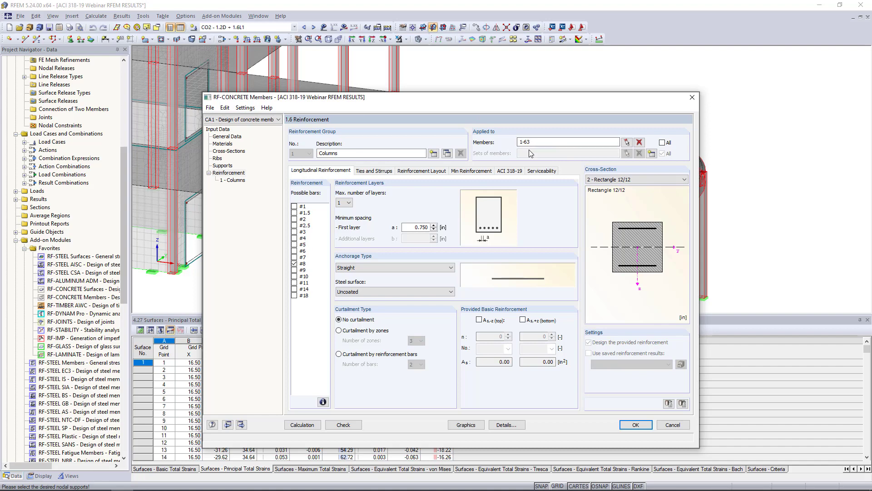
# Step: Assign only members 39, 42, 45 and 48, the ground-level columns where the building meets the curved slab, to the Columns group
pyautogui.click(639, 142)
pyautogui.click(627, 144)
pyautogui.keyDown('ctrl'); pyautogui.moveTo(376, 230); pyautogui.dragTo(429, 203, button='middle'); pyautogui.keyUp('ctrl')
pyautogui.moveTo(390, 295); pyautogui.dragTo(293, 242)
pyautogui.scroll(-7, 399, 212)
pyautogui.keyDown('ctrl'); pyautogui.moveTo(398, 213); pyautogui.dragTo(362, 245, button='middle'); pyautogui.keyUp('ctrl')
pyautogui.scroll(3, 362, 246)
pyautogui.scroll(1, 394, 227)
pyautogui.moveTo(414, 224); pyautogui.dragTo(416, 253, button='middle')
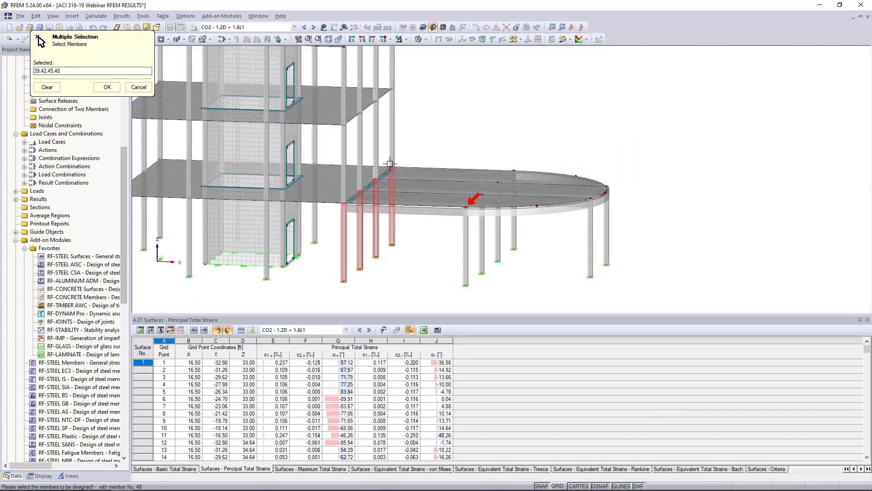
pyautogui.click(107, 89)
pyautogui.click(107, 88)
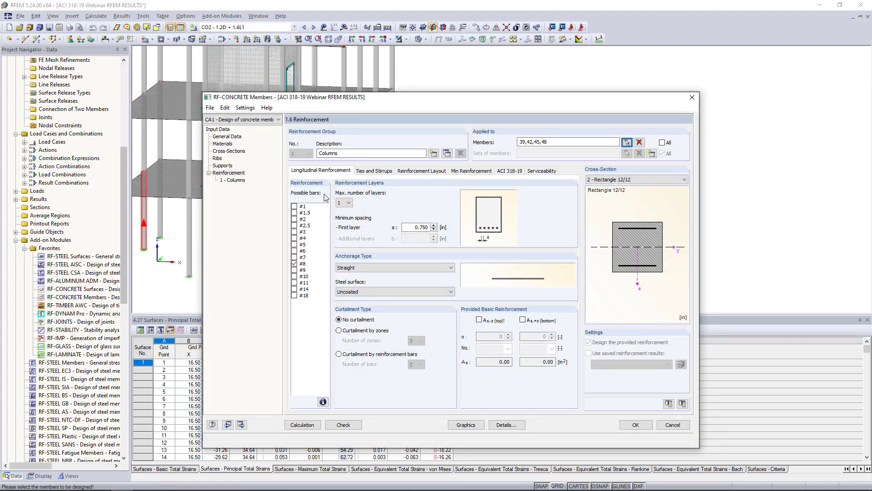
# Step: Use only #7 as the possible longitudinal bar size for the Columns group
pyautogui.click(294, 257)
pyautogui.click(294, 264)
pyautogui.click(294, 263)
# Step: Try the Hook and Bend anchorage types for the longitudinal bars and return to Straight
pyautogui.click(398, 269)
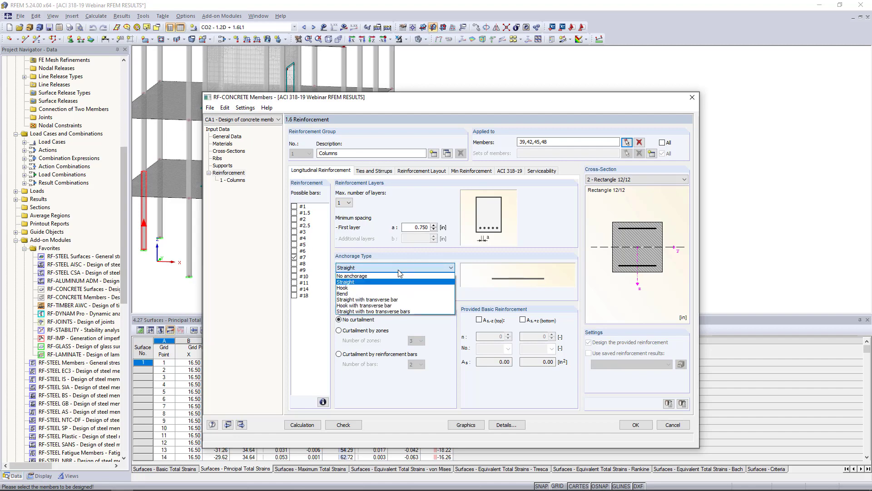
pyautogui.click(388, 287)
pyautogui.click(393, 268)
pyautogui.click(381, 293)
pyautogui.click(389, 268)
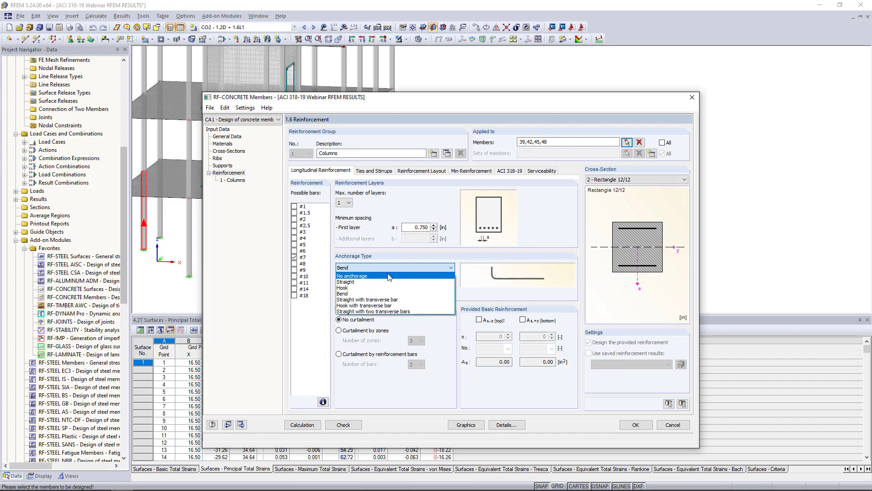
pyautogui.click(382, 282)
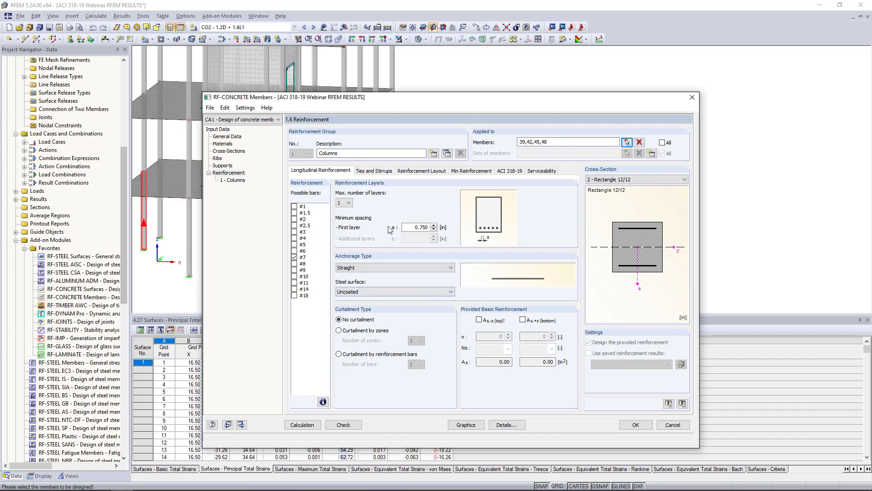
# Step: Set the column ties and stirrups to #4 bars only, with Hook anchorage
pyautogui.click(380, 171)
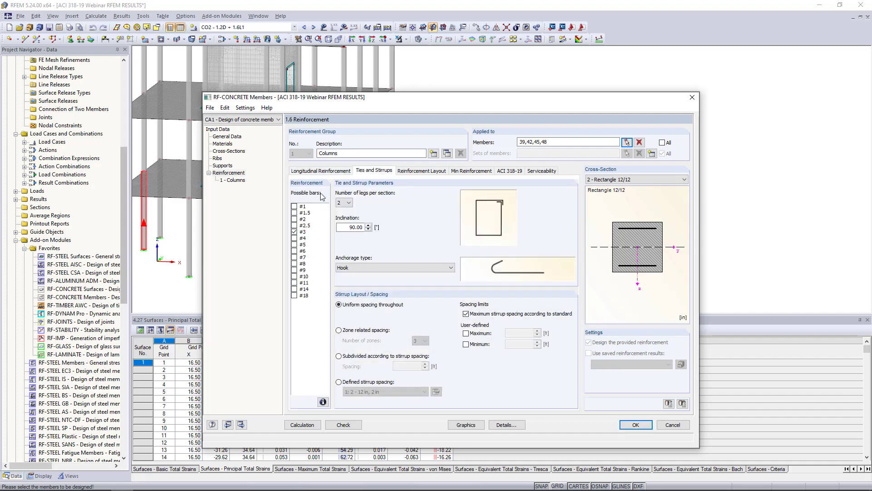
pyautogui.click(293, 231)
pyautogui.click(376, 268)
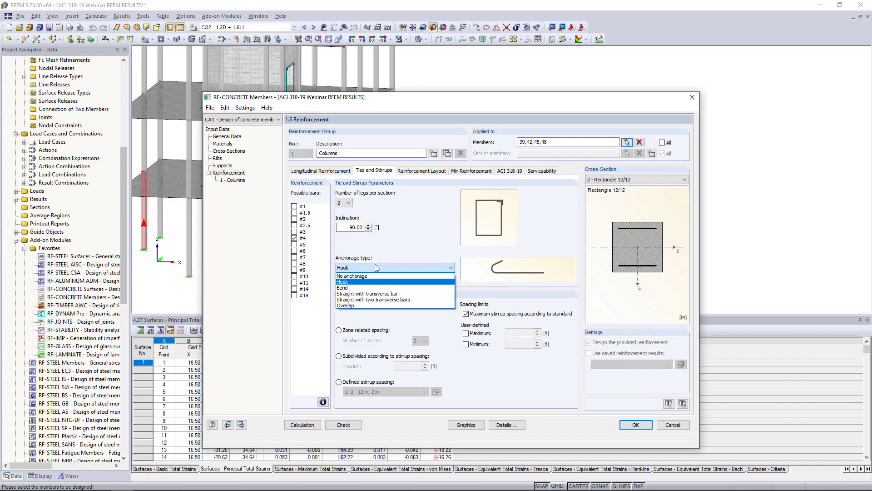
pyautogui.click(377, 268)
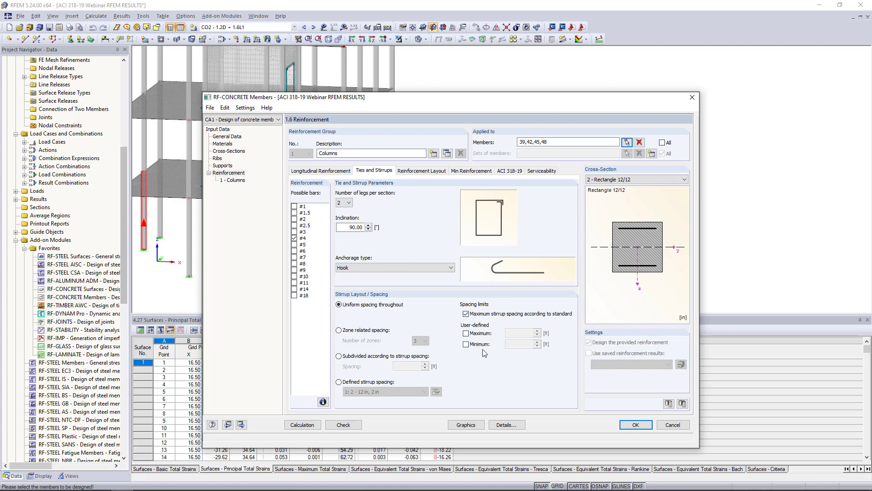
# Step: Set the columns' reinforcement layout to Uniformly surrounding, and review the minimum reinforcement and ACI 318-19 strength reduction factors
pyautogui.click(422, 171)
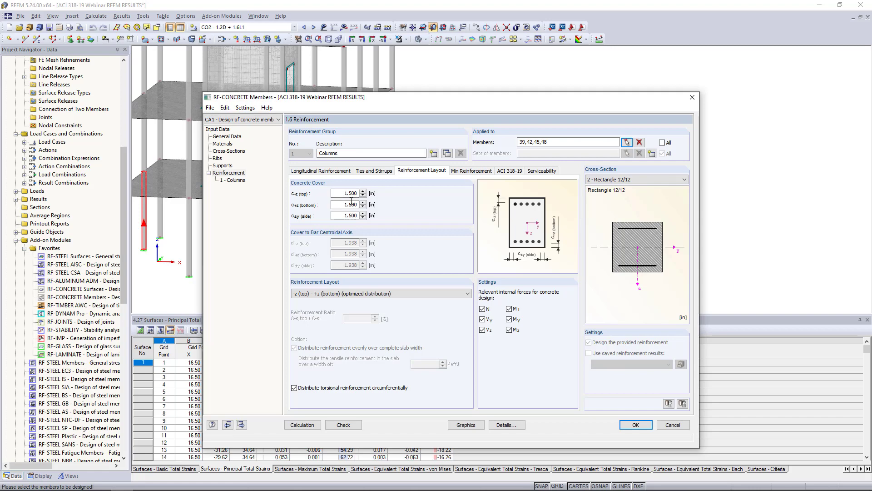
pyautogui.click(402, 295)
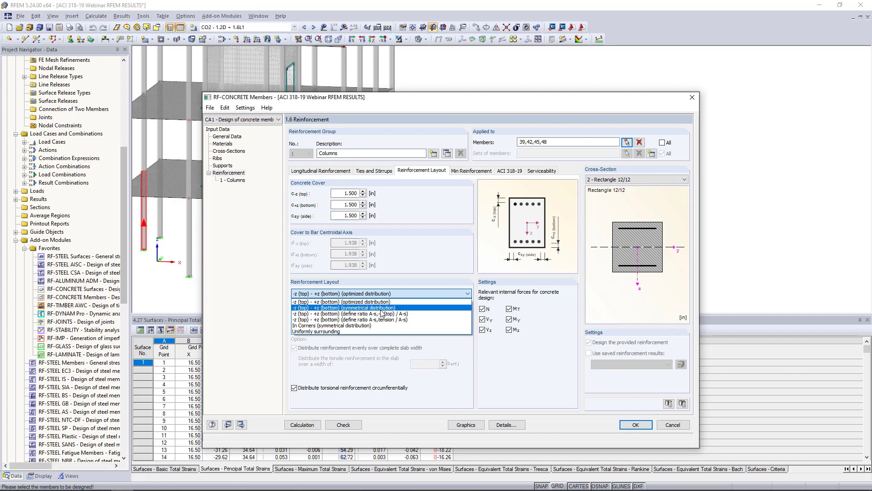
pyautogui.click(330, 332)
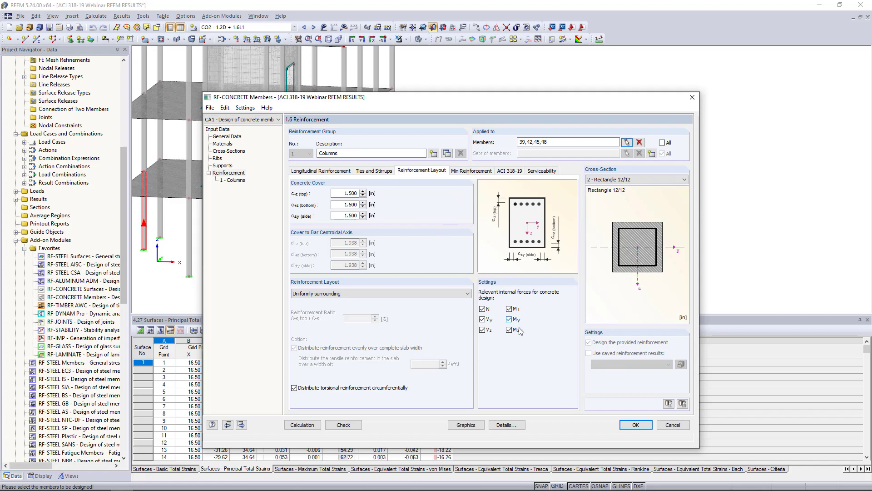
pyautogui.click(467, 171)
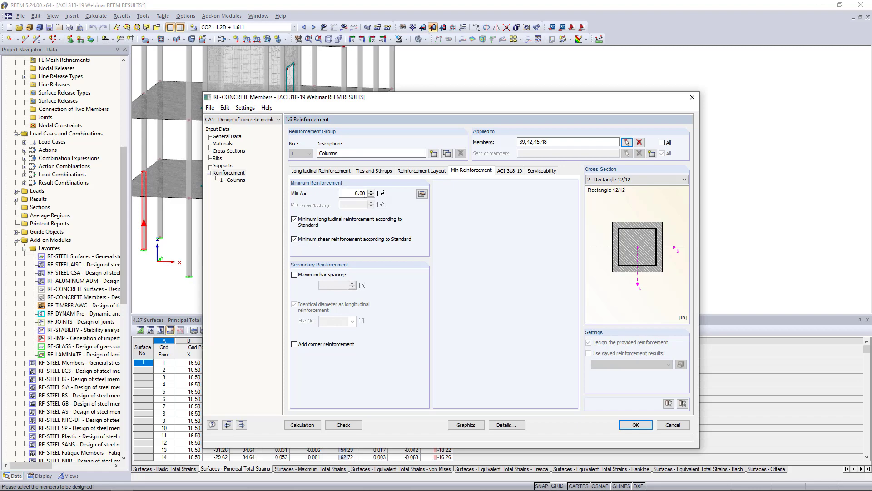
pyautogui.click(509, 171)
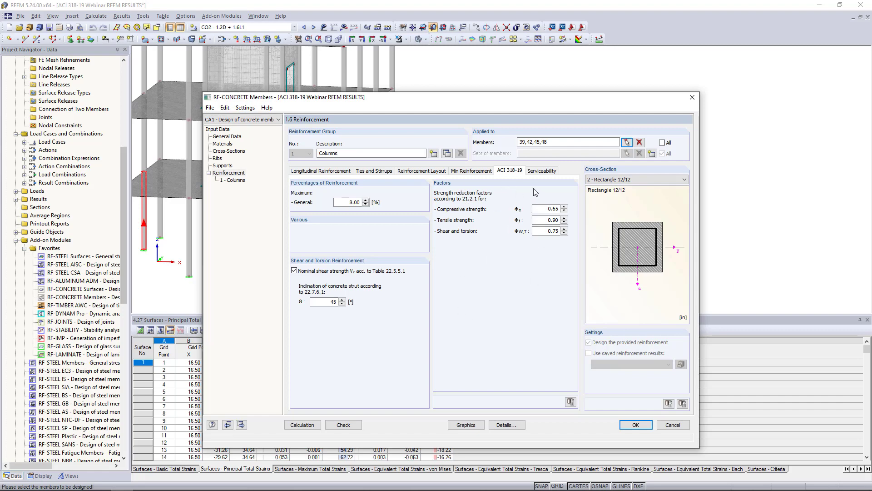
# Step: Set the top and bottom crack width limits to 0.016 in for dry air or protective membrane, and activate the deflection analysis
pyautogui.click(543, 171)
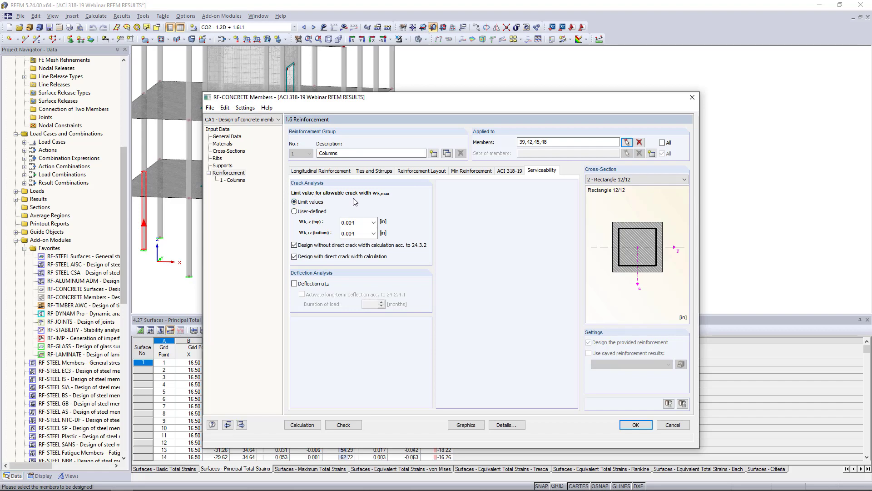
pyautogui.click(372, 223)
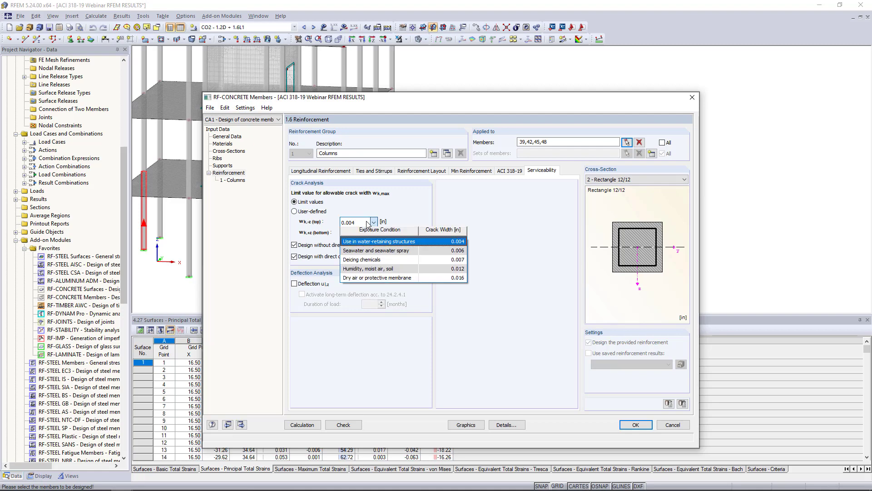
pyautogui.click(364, 278)
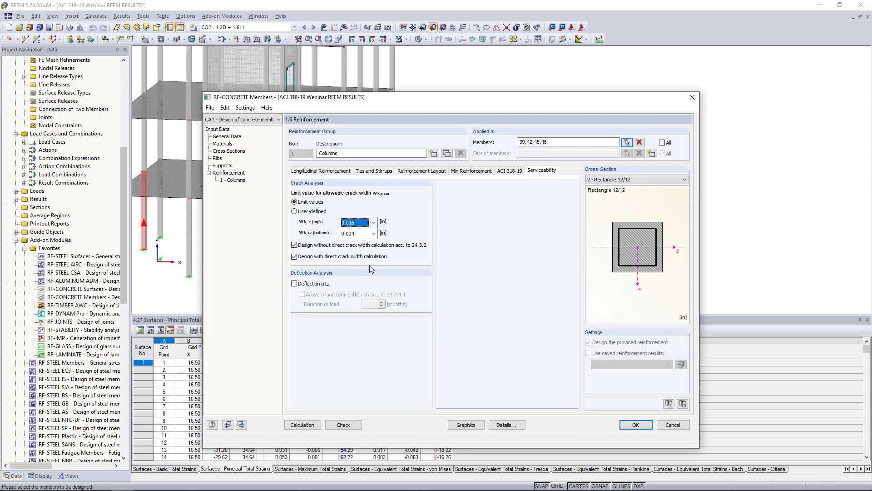
pyautogui.click(373, 233)
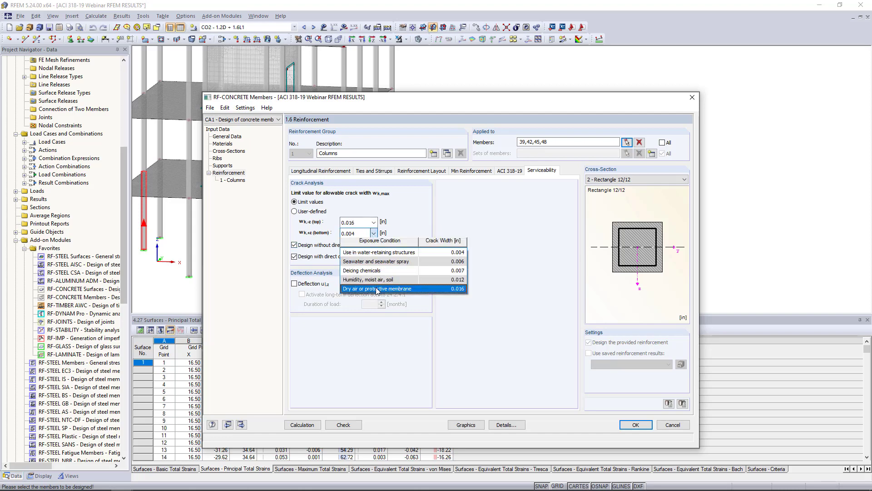
pyautogui.click(377, 288)
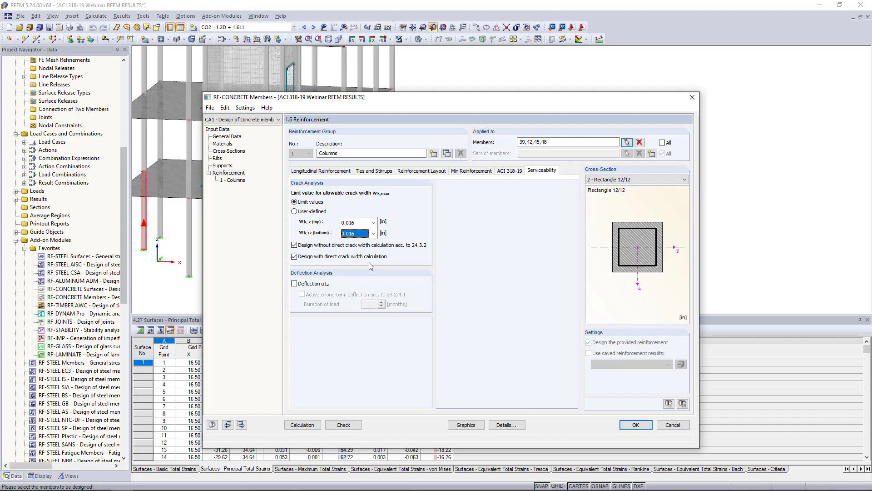
pyautogui.click(294, 284)
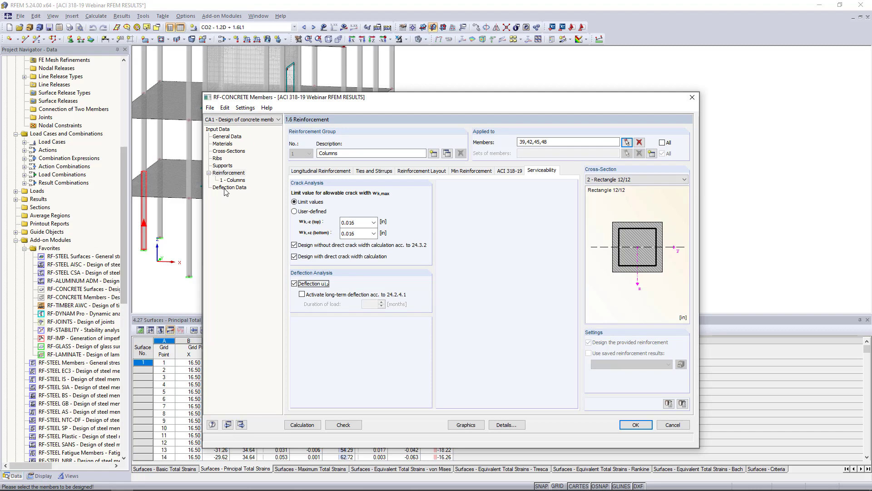
# Step: Activate long-term deflection acc. to 24.2.4.1 and set the deflection limit to L/360 for members 39, 42, 45 and 48
pyautogui.click(302, 295)
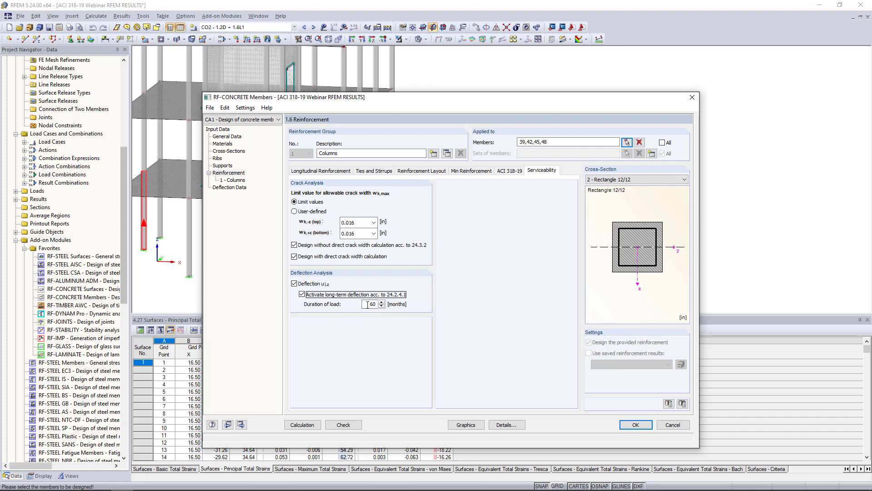
pyautogui.click(230, 188)
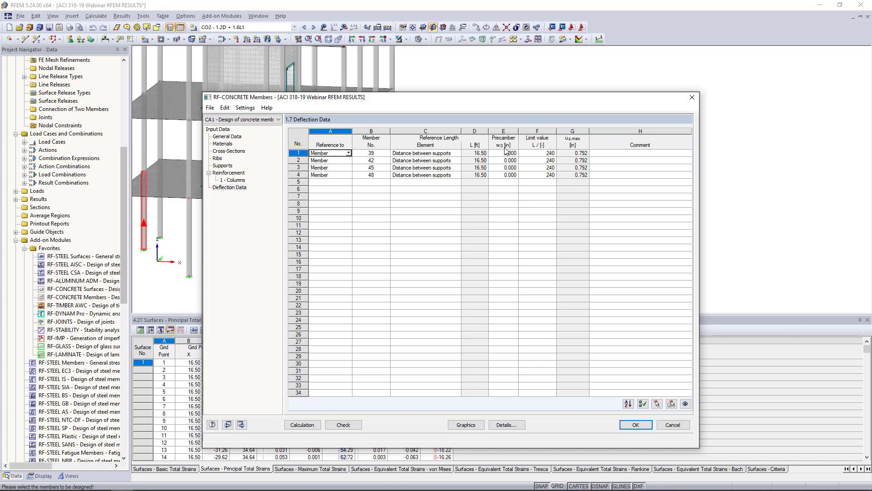
pyautogui.click(542, 152)
pyautogui.click(553, 153)
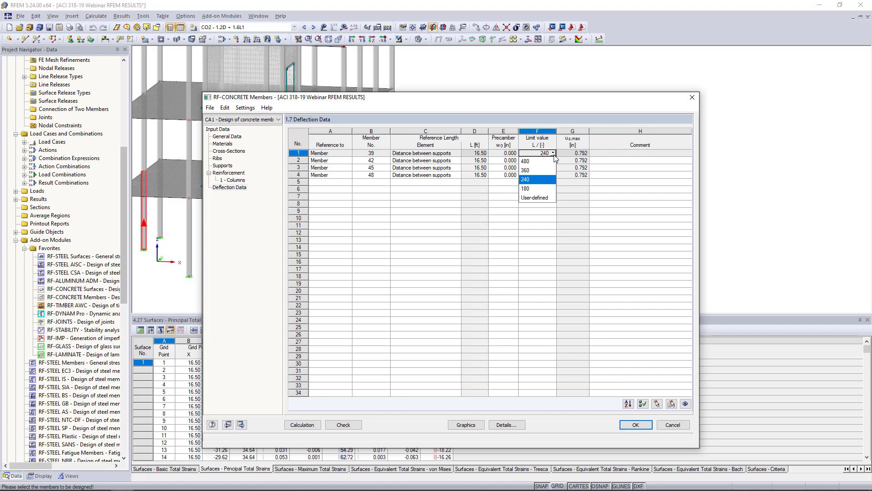
pyautogui.click(538, 170)
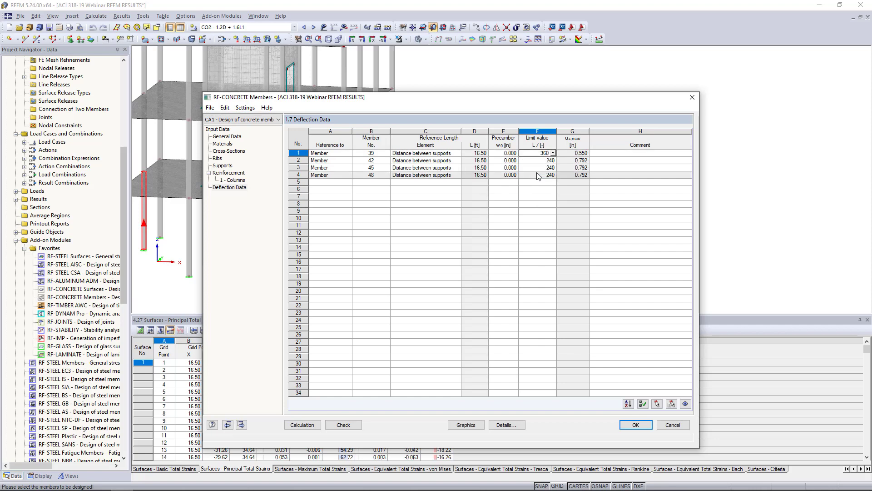
pyautogui.press('Down')
pyautogui.write('360')
pyautogui.press('Return')
pyautogui.write('360')
pyautogui.press('Return')
pyautogui.write('360')
pyautogui.press('Return')
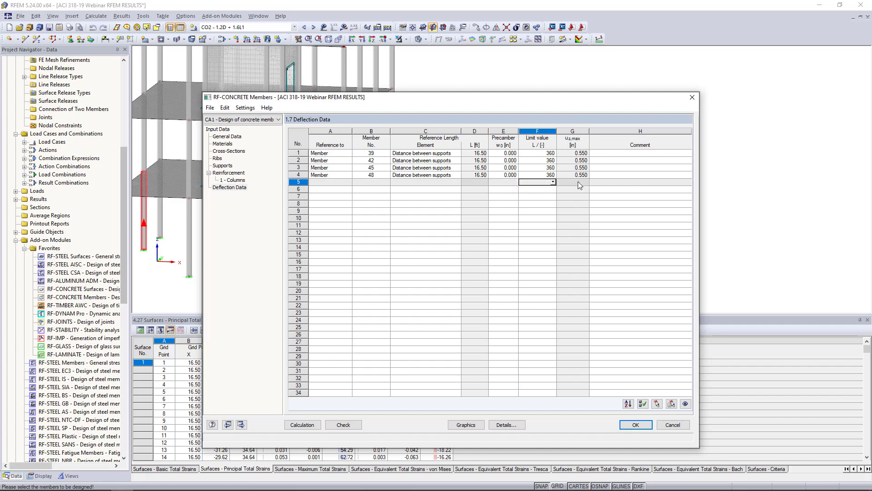
# Step: Run the concrete member calculation and examine the required reinforcement by member for members 39, 42 and 45, including the detailed results
pyautogui.click(302, 424)
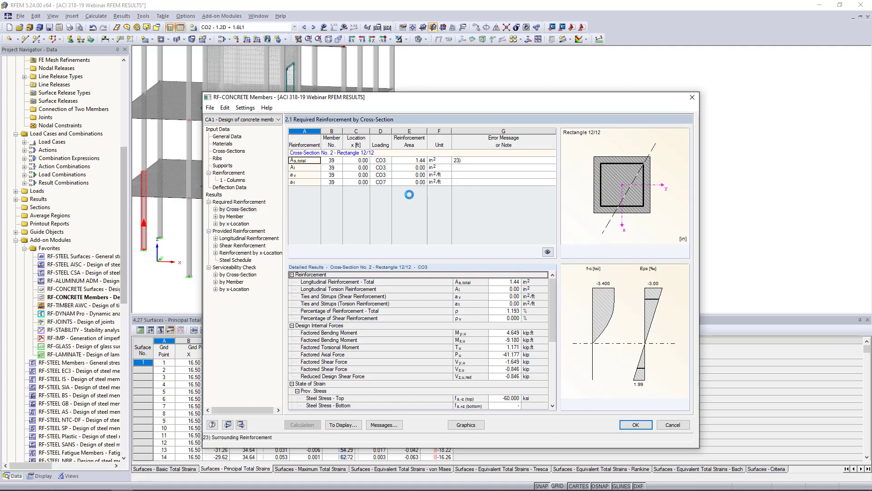
pyautogui.click(233, 216)
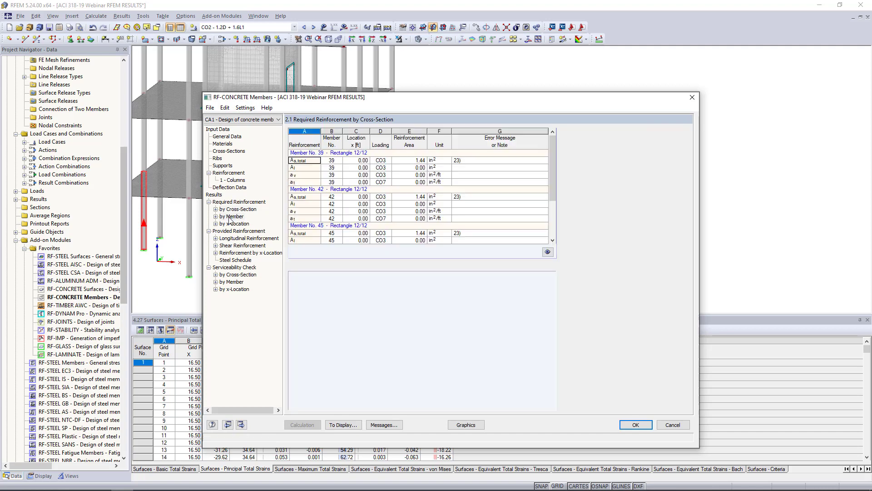
pyautogui.moveTo(346, 113); pyautogui.dragTo(318, 279)
pyautogui.click(322, 344)
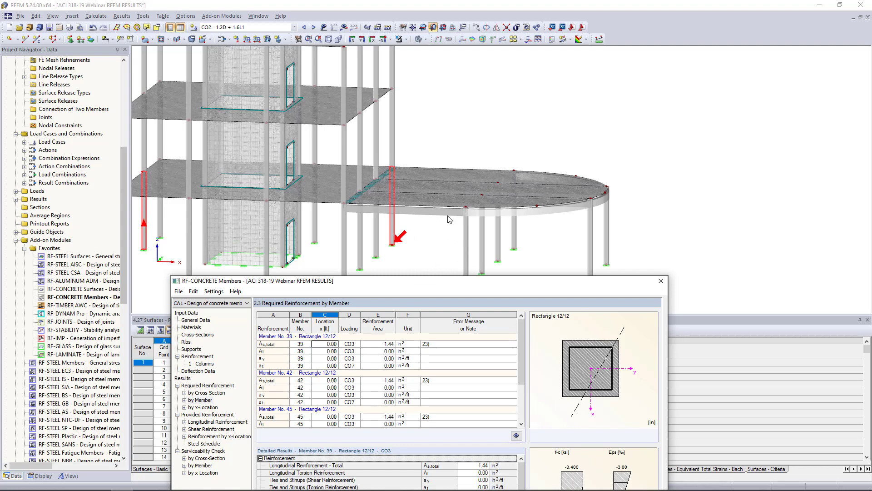
pyautogui.click(334, 386)
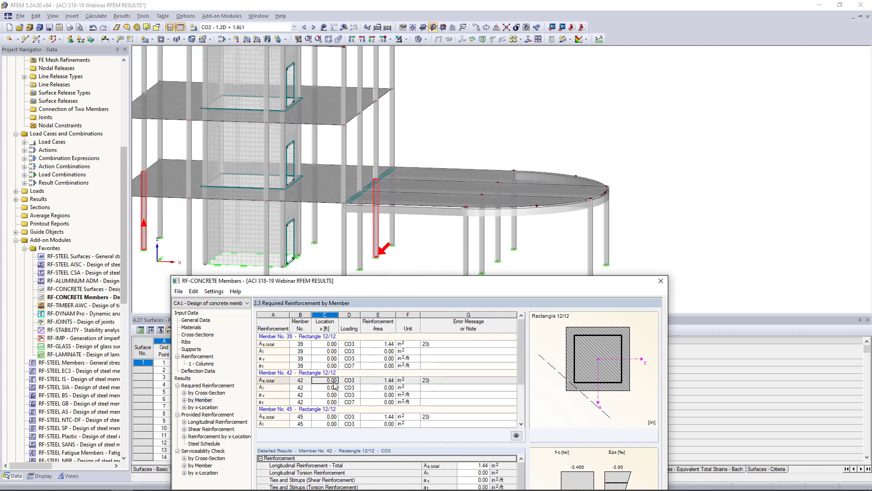
pyautogui.click(335, 395)
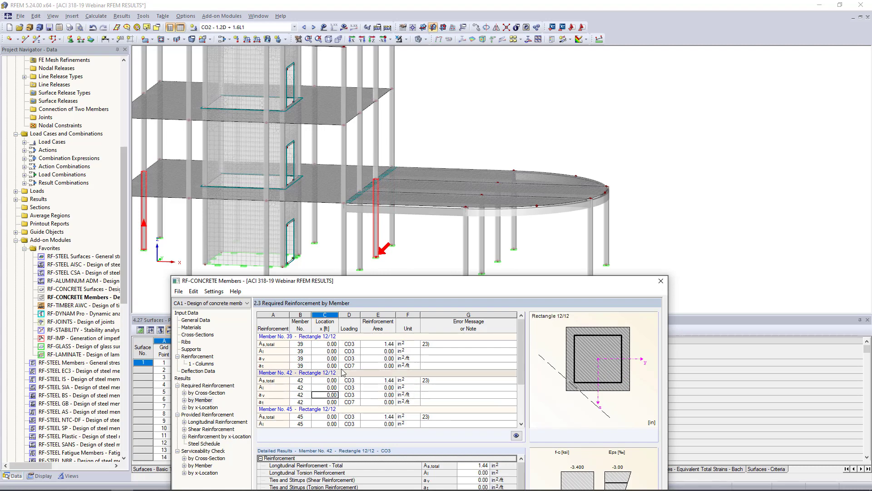
pyautogui.click(334, 416)
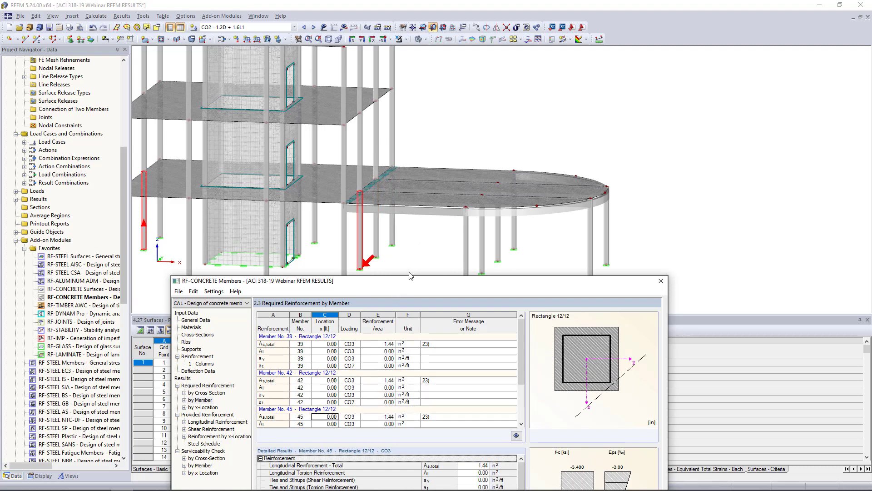
pyautogui.moveTo(410, 282); pyautogui.dragTo(407, 66)
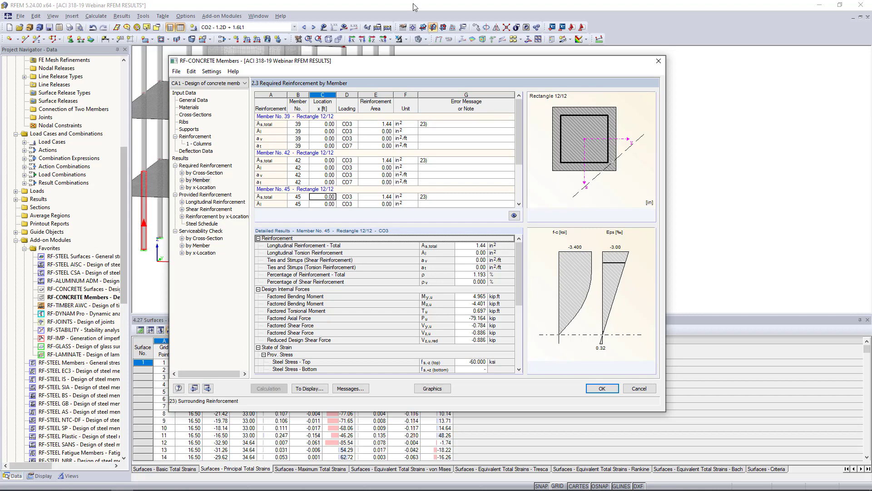
pyautogui.click(410, 161)
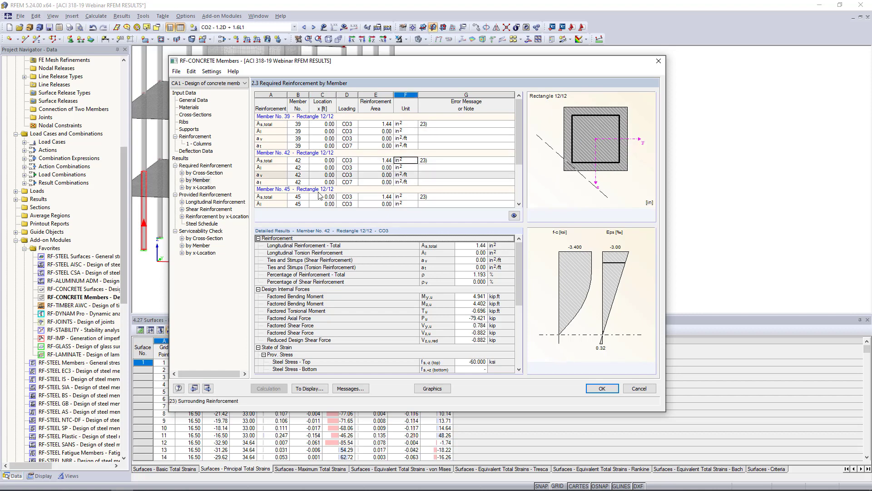
pyautogui.moveTo(519, 263); pyautogui.dragTo(514, 326)
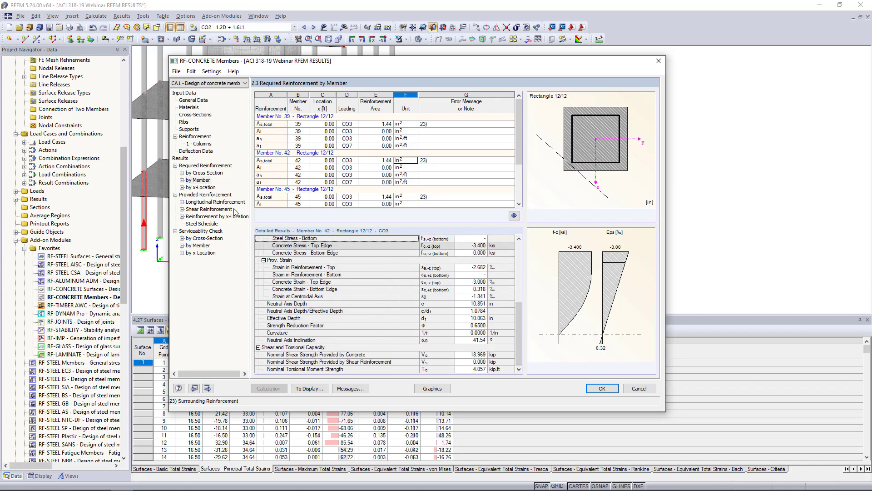
# Step: Examine the provided longitudinal reinforcement of member 39 and its bar layout in 3D
pyautogui.click(215, 203)
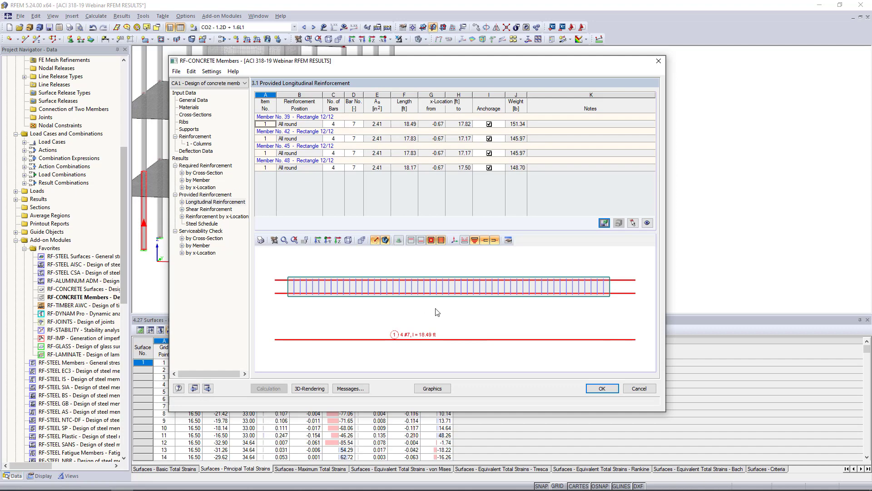
pyautogui.scroll(1, 533, 327)
pyautogui.keyDown('ctrl'); pyautogui.moveTo(533, 327); pyautogui.dragTo(426, 338, button='middle'); pyautogui.keyUp('ctrl')
pyautogui.keyDown('ctrl'); pyautogui.moveTo(492, 301); pyautogui.dragTo(461, 310, button='middle'); pyautogui.keyUp('ctrl')
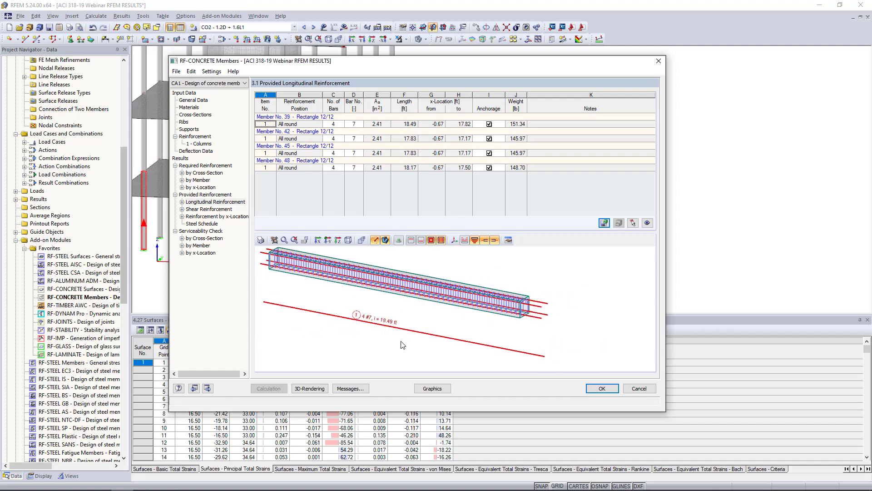
pyautogui.keyDown('ctrl'); pyautogui.moveTo(495, 335); pyautogui.dragTo(344, 268, button='middle'); pyautogui.keyUp('ctrl')
pyautogui.scroll(5, 427, 296)
pyautogui.scroll(-4, 427, 293)
pyautogui.moveTo(414, 314); pyautogui.dragTo(521, 347, button='middle')
# Step: Display the provided shear reinforcement of member 39 in its own enlarged 3D window
pyautogui.click(209, 209)
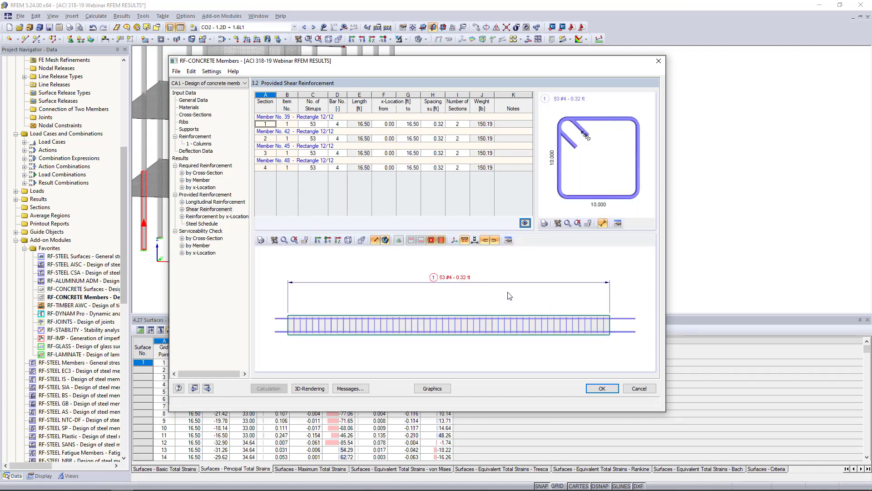
pyautogui.keyDown('ctrl'); pyautogui.moveTo(529, 283); pyautogui.dragTo(508, 297, button='middle'); pyautogui.keyUp('ctrl')
pyautogui.doubleClick(518, 275)
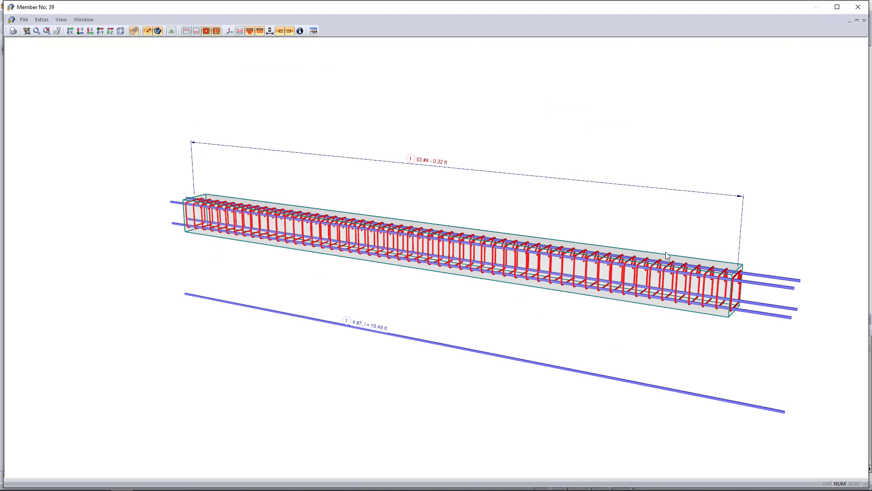
pyautogui.keyDown('ctrl'); pyautogui.moveTo(575, 234); pyautogui.dragTo(535, 221, button='middle'); pyautogui.keyUp('ctrl')
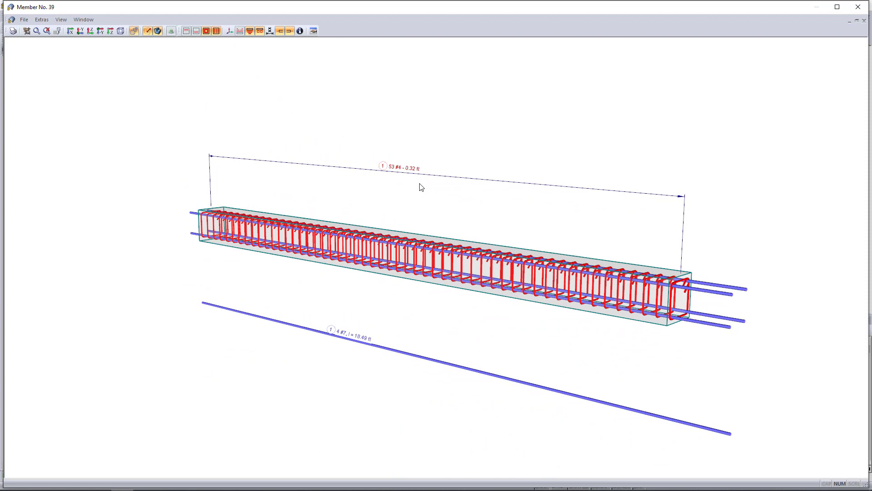
# Step: Edit member 39's shear reinforcement to bar no. 3 stirrups at 0.25 ft spacing
pyautogui.doubleClick(408, 169)
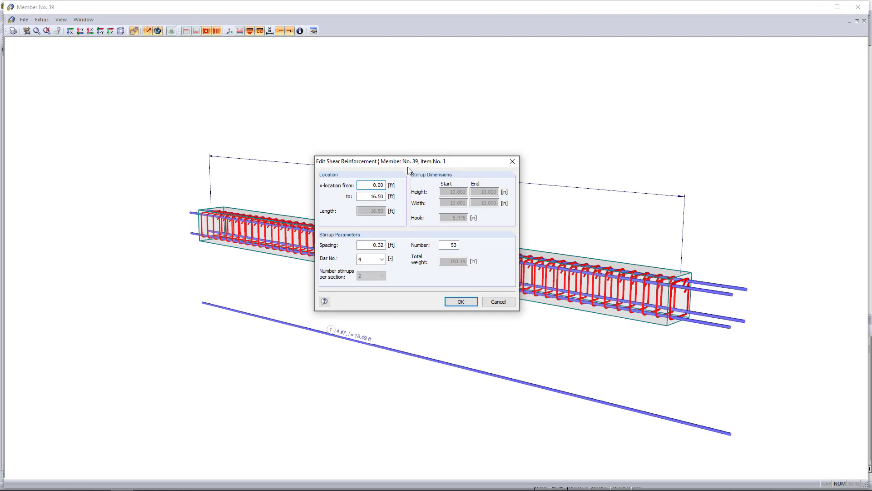
pyautogui.moveTo(407, 166); pyautogui.dragTo(407, 219)
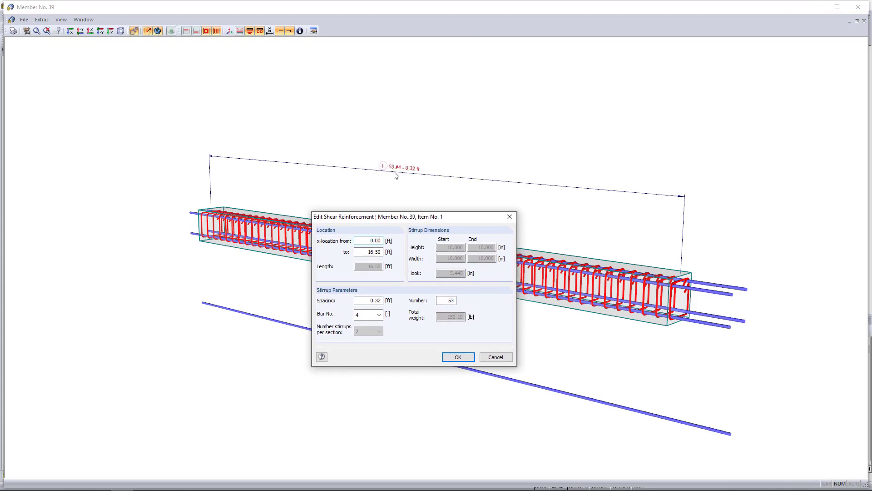
pyautogui.click(379, 315)
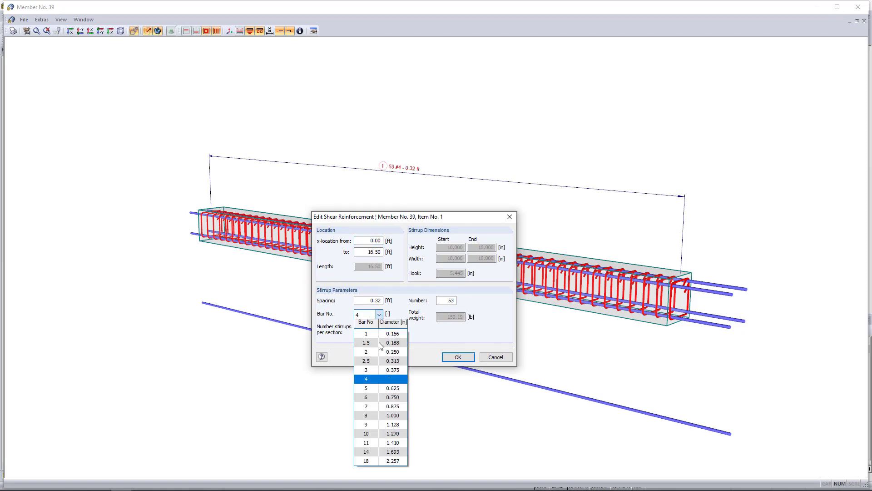
pyautogui.click(376, 370)
pyautogui.click(369, 302)
pyautogui.write('0')
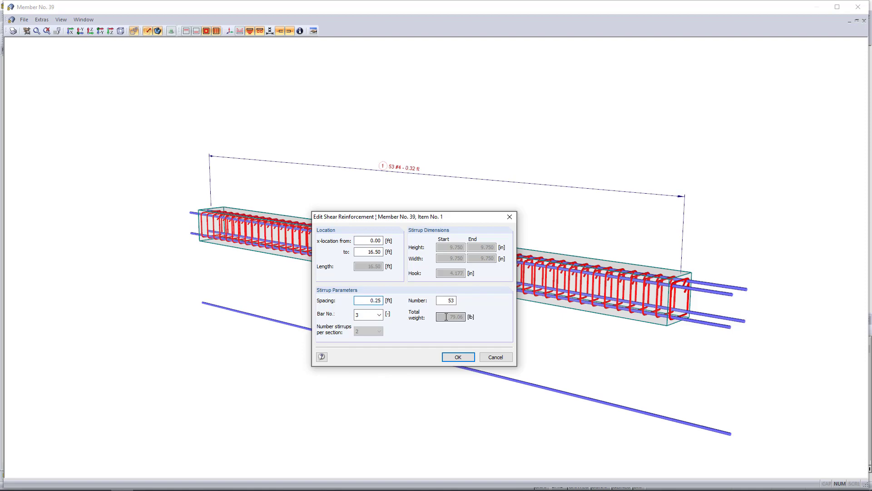
pyautogui.click(458, 357)
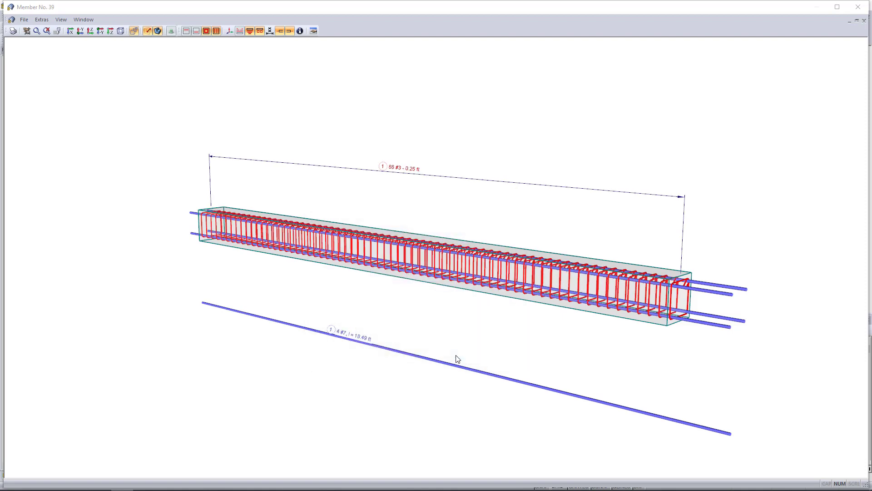
pyautogui.keyDown('ctrl'); pyautogui.moveTo(306, 282); pyautogui.dragTo(300, 323, button='middle'); pyautogui.keyUp('ctrl')
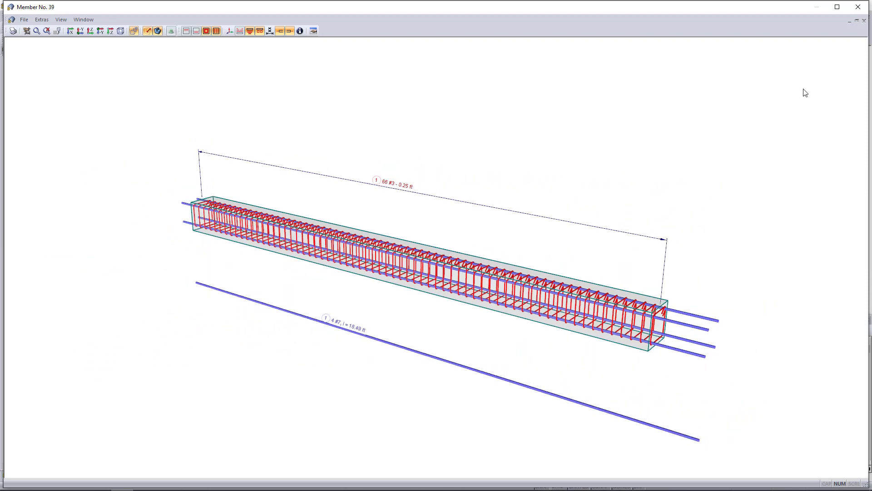
# Step: Close the member 39 window, recalculate the provided safety for the modified reinforcement, and return to the provided shear reinforcement results
pyautogui.click(860, 8)
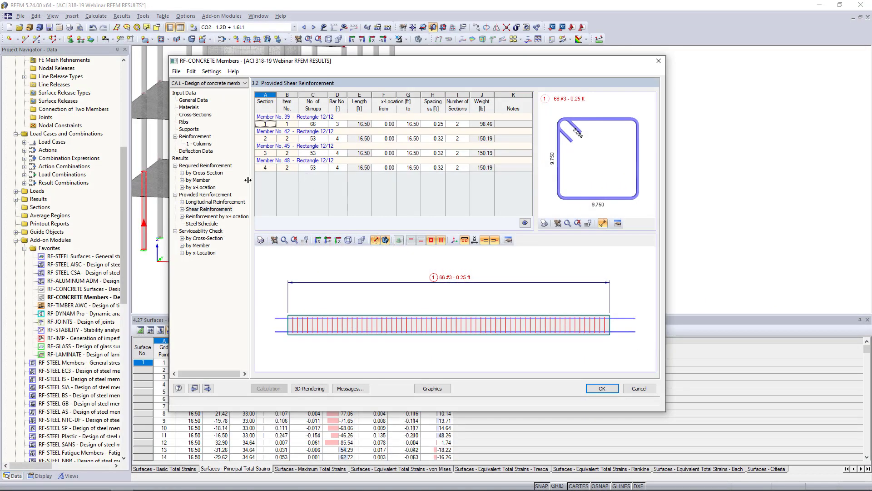
pyautogui.click(216, 203)
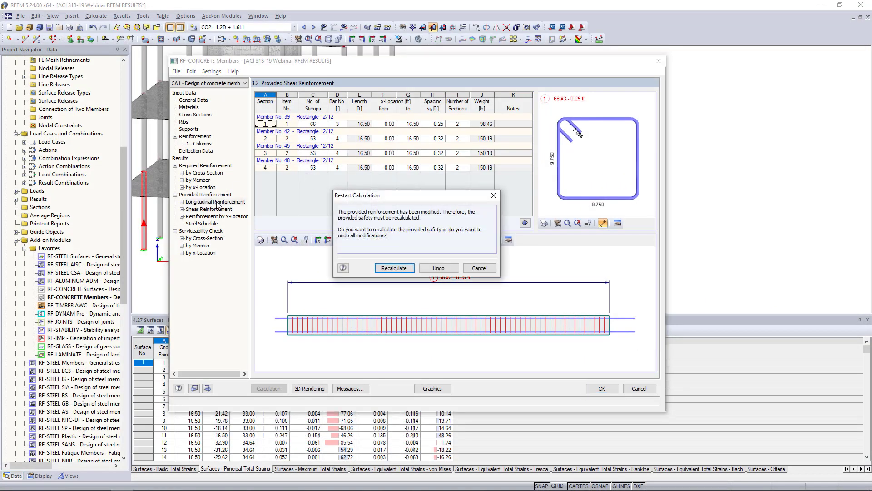
pyautogui.click(393, 267)
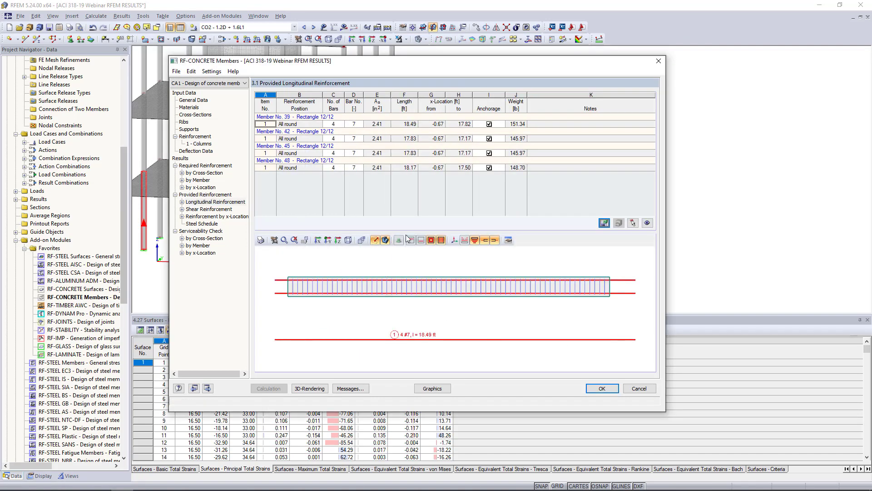
pyautogui.click(217, 210)
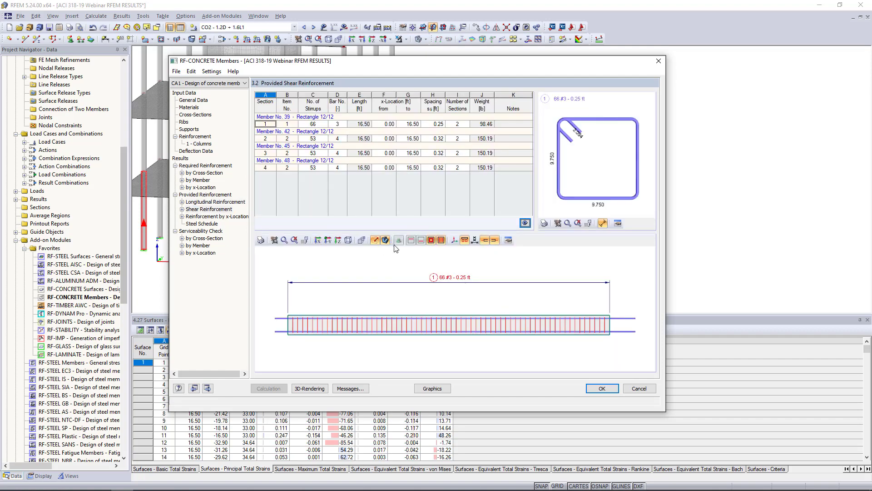
# Step: Review the serviceability checks by cross-section and by member, plus the required and provided longitudinal reinforcement
pyautogui.click(203, 238)
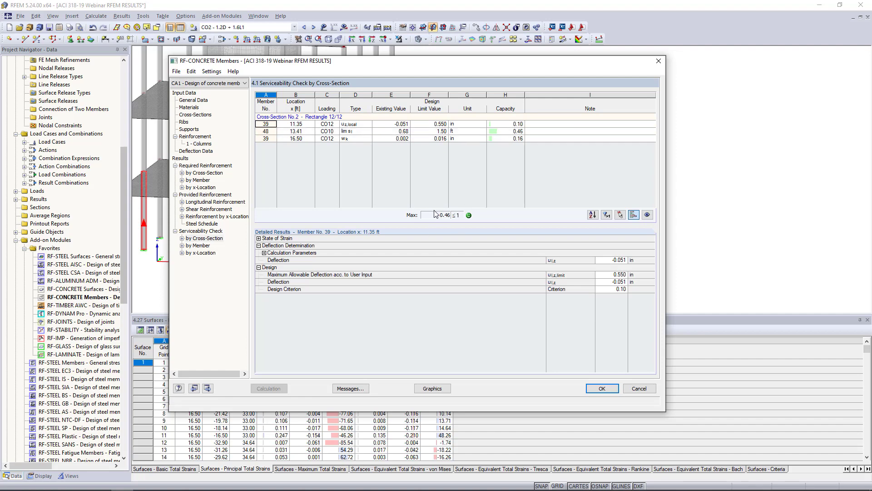
pyautogui.click(207, 248)
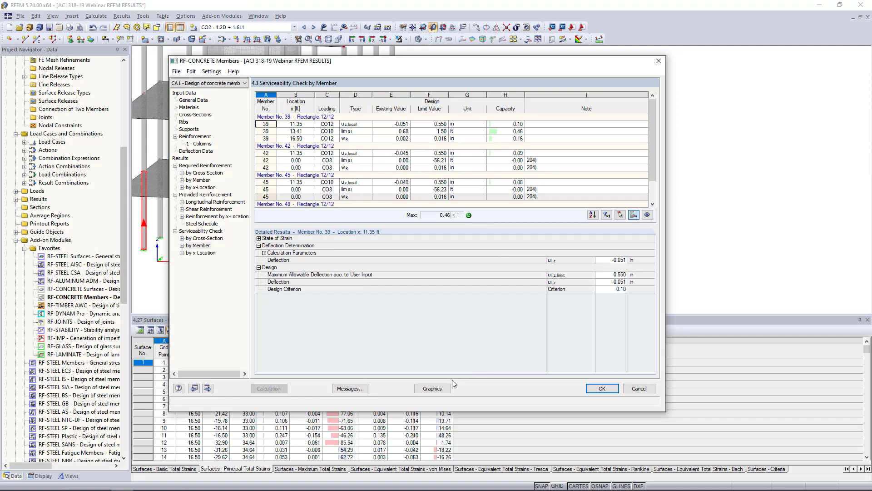
pyautogui.click(204, 174)
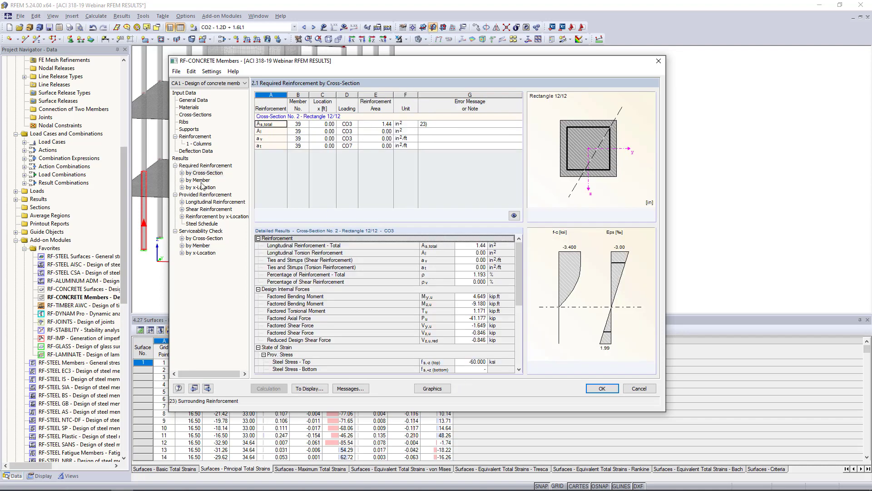
pyautogui.click(200, 203)
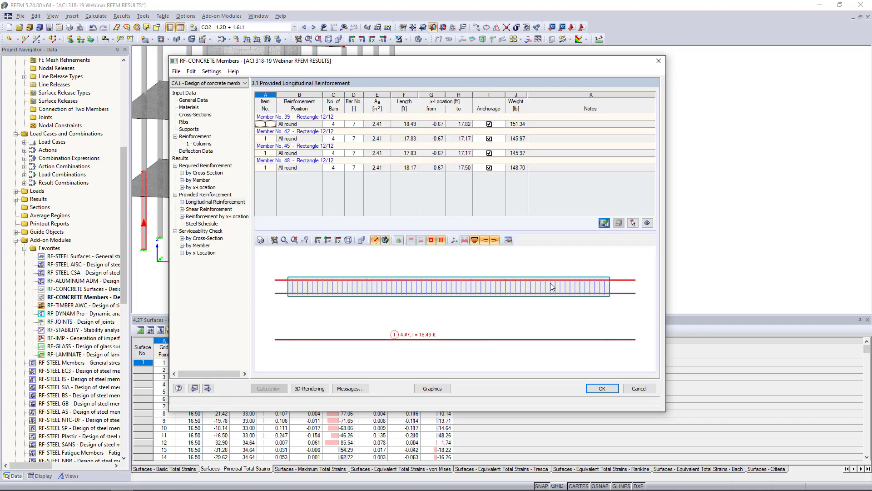
# Step: Show the concrete design results graphically on the model and turn off the reinforcement rendering
pyautogui.click(430, 389)
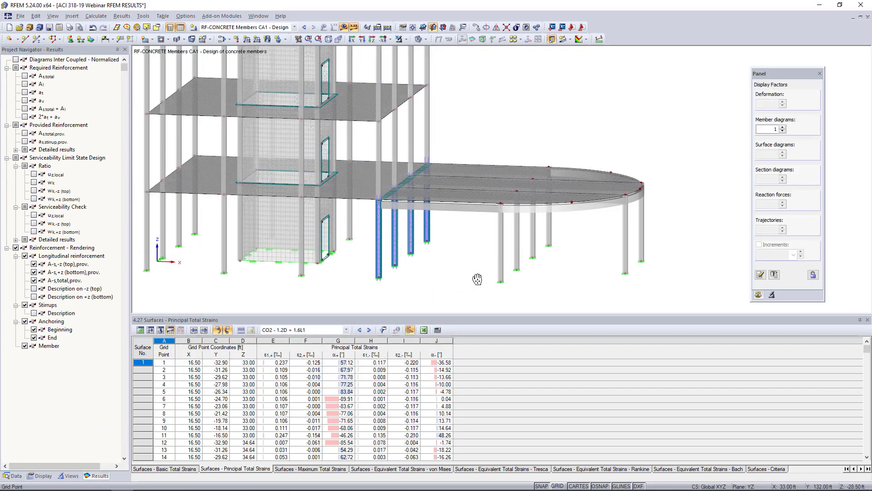
pyautogui.click(17, 247)
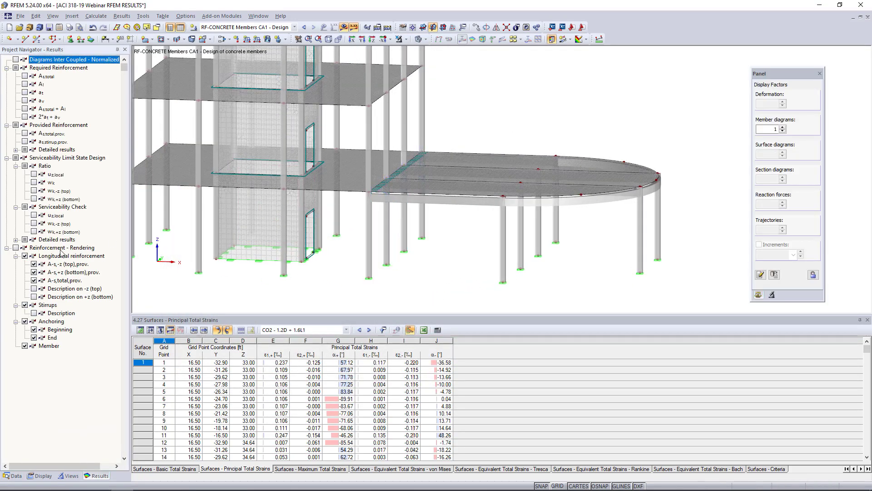
# Step: Isolate the row of four ground-floor columns between the tower slab and the rounded slab, keeping the RF-CONCRETE Members CA1 results active
pyautogui.click(227, 27)
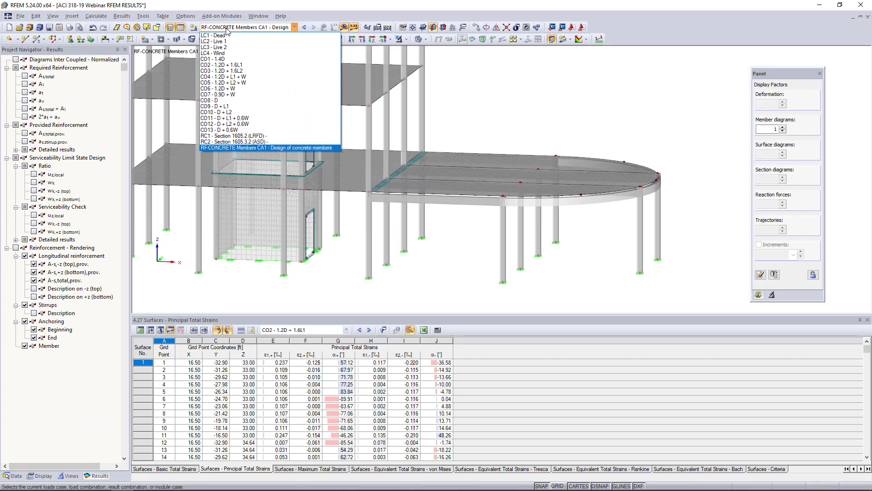
pyautogui.click(227, 149)
pyautogui.keyDown('ctrl'); pyautogui.moveTo(429, 270); pyautogui.dragTo(447, 257, button='middle'); pyautogui.keyUp('ctrl')
pyautogui.moveTo(445, 285); pyautogui.dragTo(345, 228)
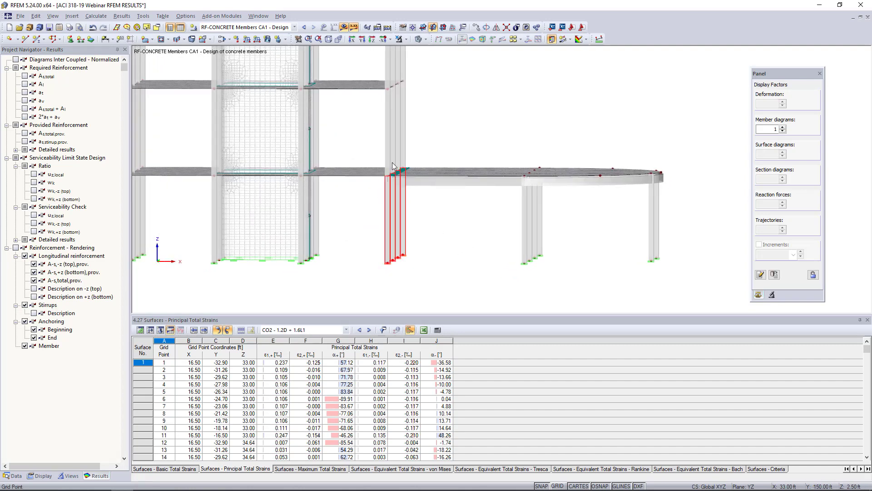
pyautogui.click(407, 40)
pyautogui.click(473, 54)
pyautogui.keyDown('ctrl'); pyautogui.moveTo(487, 127); pyautogui.dragTo(456, 148, button='middle'); pyautogui.keyUp('ctrl')
pyautogui.scroll(4, 379, 211)
pyautogui.moveTo(392, 200); pyautogui.dragTo(411, 197, button='middle')
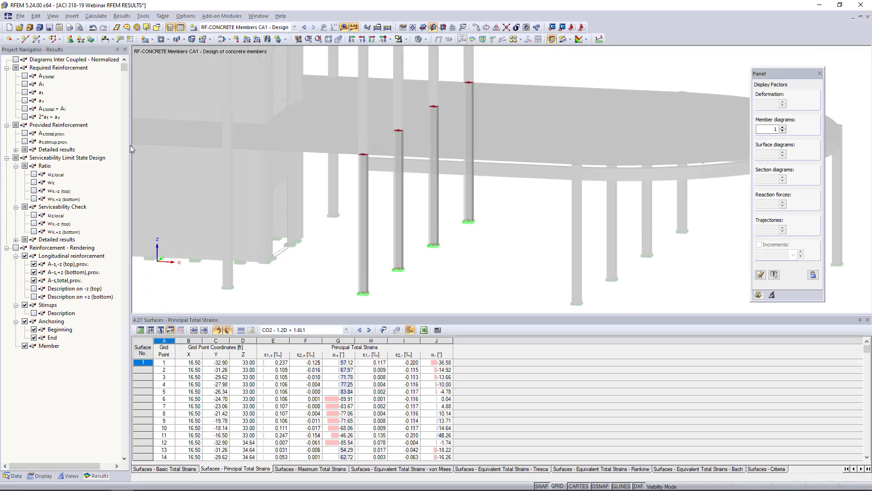
# Step: Compare the columns' required A-s,total with A-s,total,prov., and replace the required diagram with the provided stirrup reinforcement
pyautogui.click(25, 76)
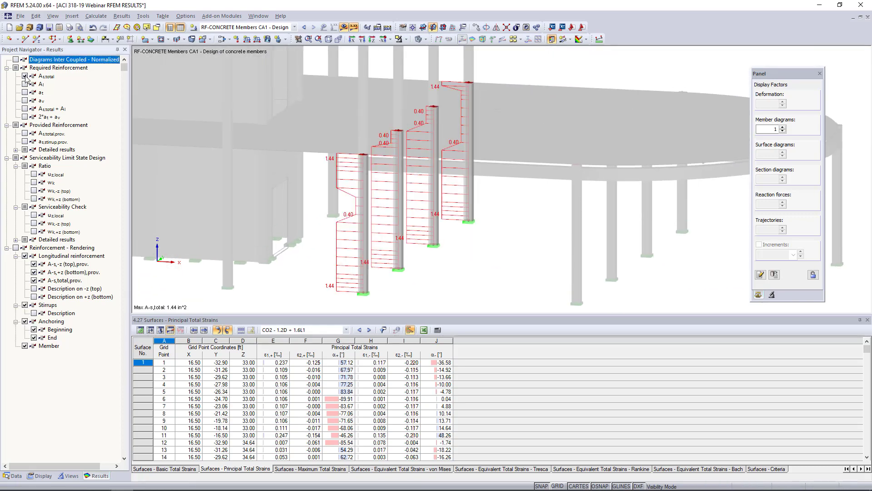
pyautogui.moveTo(511, 237)
pyautogui.keyDown('ctrl'); pyautogui.mouseDown(button='middle')
pyautogui.moveTo(479, 242)
pyautogui.moveTo(497, 247)
pyautogui.mouseUp(button='middle'); pyautogui.keyUp('ctrl')
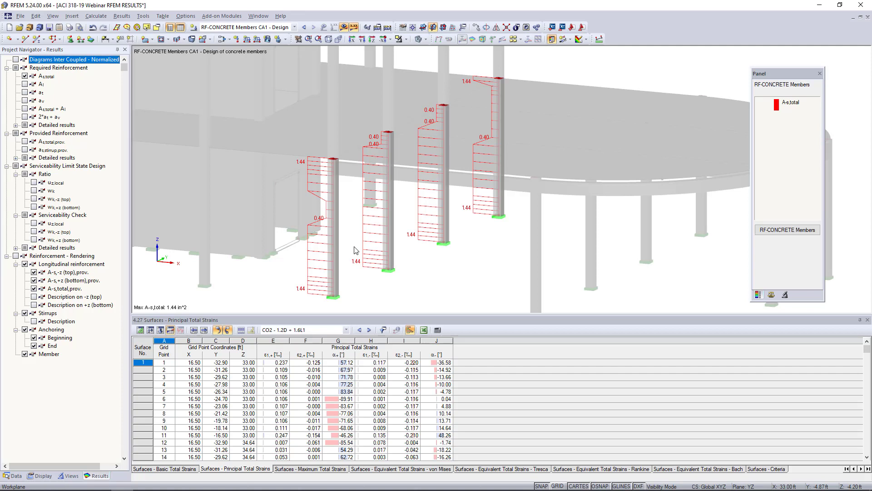
pyautogui.click(25, 142)
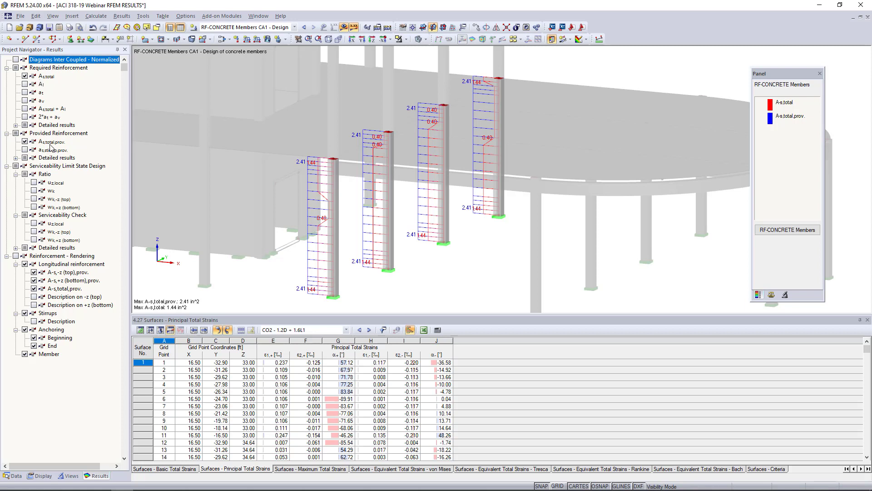
pyautogui.click(25, 76)
pyautogui.click(25, 143)
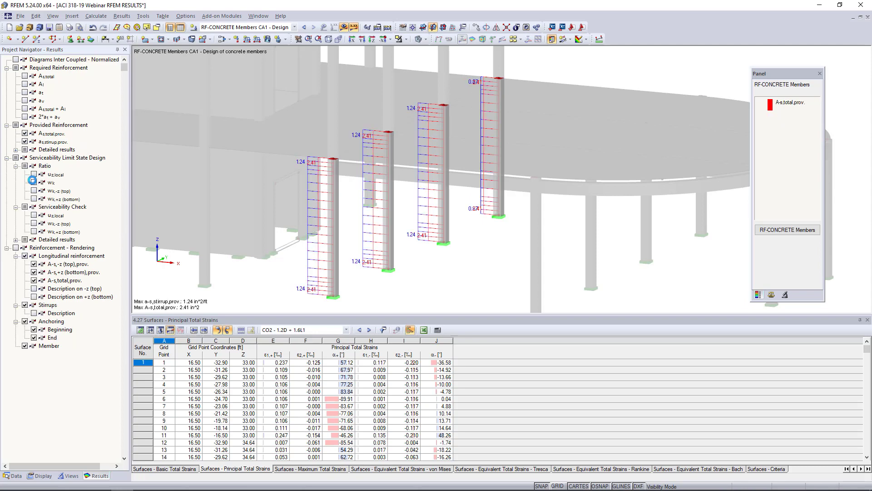
# Step: View the columns' u-z,local serviceability ratio without the provided reinforcement diagrams, and hide the ratio diagram
pyautogui.click(34, 175)
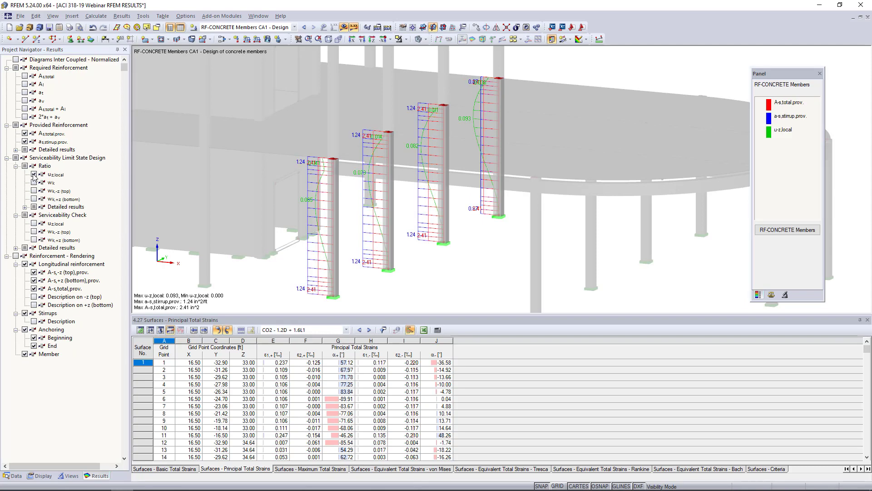
pyautogui.click(25, 133)
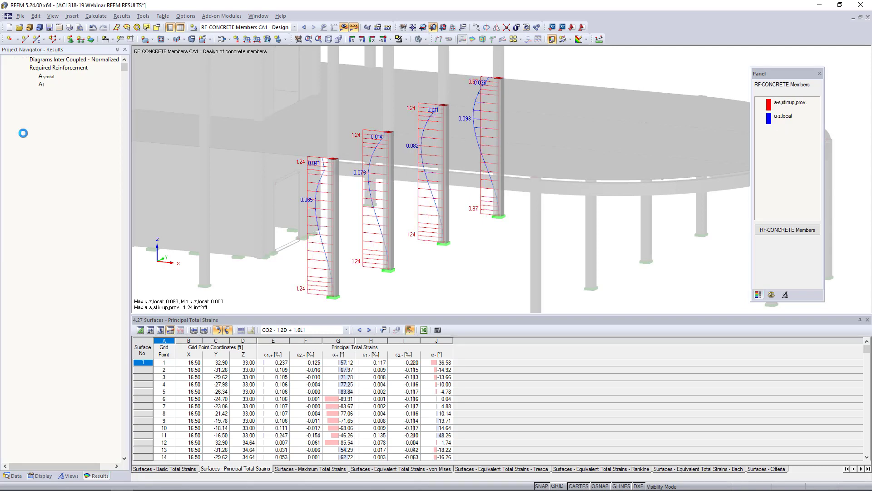
pyautogui.click(25, 142)
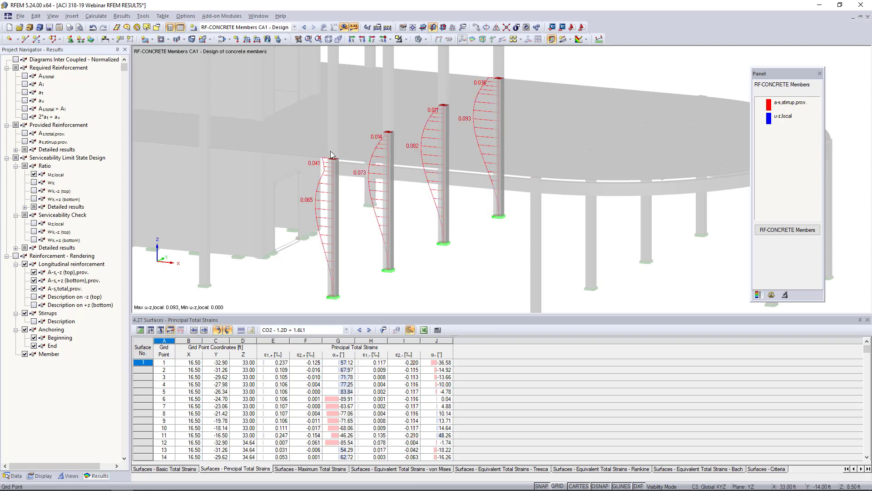
pyautogui.click(34, 175)
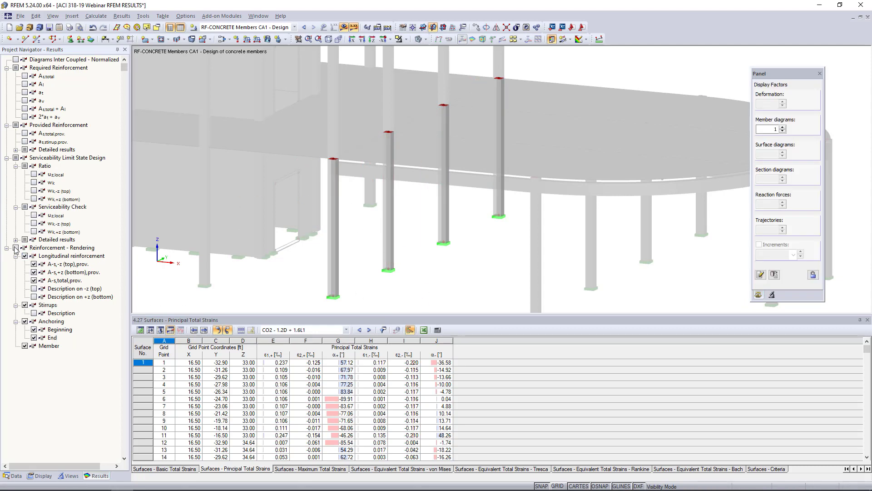
# Step: Turn on the reinforcement rendering and inspect the longitudinal bars and stirrups in the four columns up close
pyautogui.click(16, 247)
pyautogui.moveTo(387, 242)
pyautogui.keyDown('ctrl'); pyautogui.mouseDown(button='middle')
pyautogui.moveTo(340, 247)
pyautogui.moveTo(376, 251)
pyautogui.mouseUp(button='middle'); pyautogui.keyUp('ctrl')
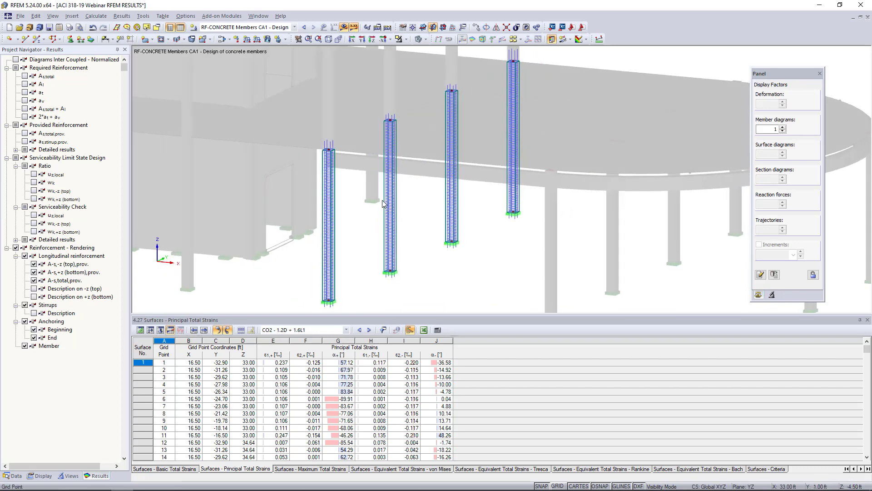
pyautogui.scroll(5, 318, 145)
pyautogui.scroll(3, 336, 145)
pyautogui.scroll(-6, 352, 161)
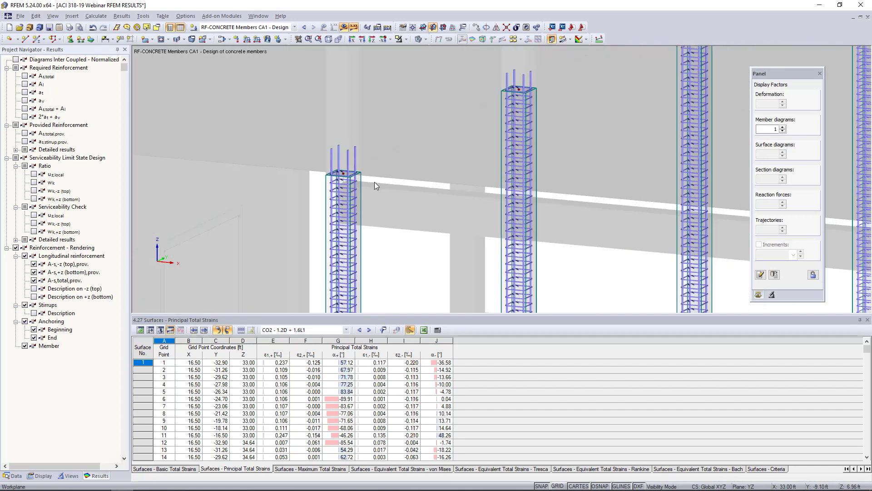
pyautogui.keyDown('ctrl'); pyautogui.moveTo(432, 217); pyautogui.dragTo(456, 184, button='middle'); pyautogui.keyUp('ctrl')
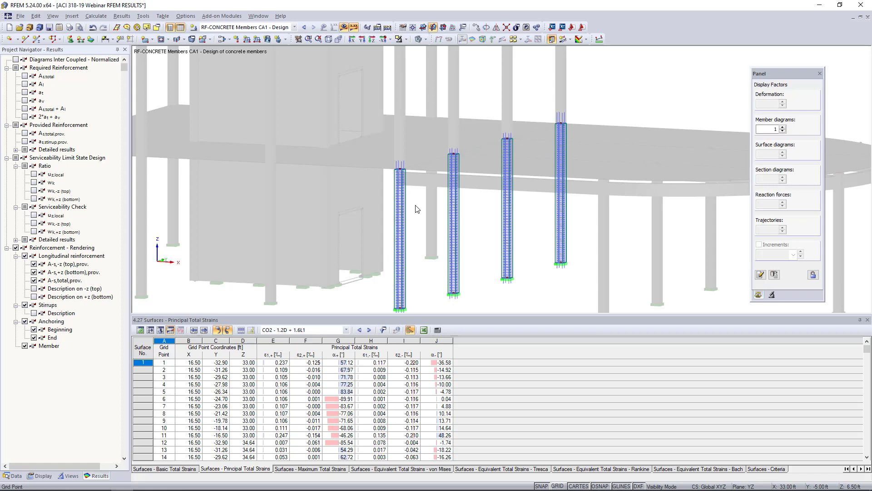
# Step: Return to the project data, cancel the visibility mode to restore the full model, and hide the design results
pyautogui.click(12, 475)
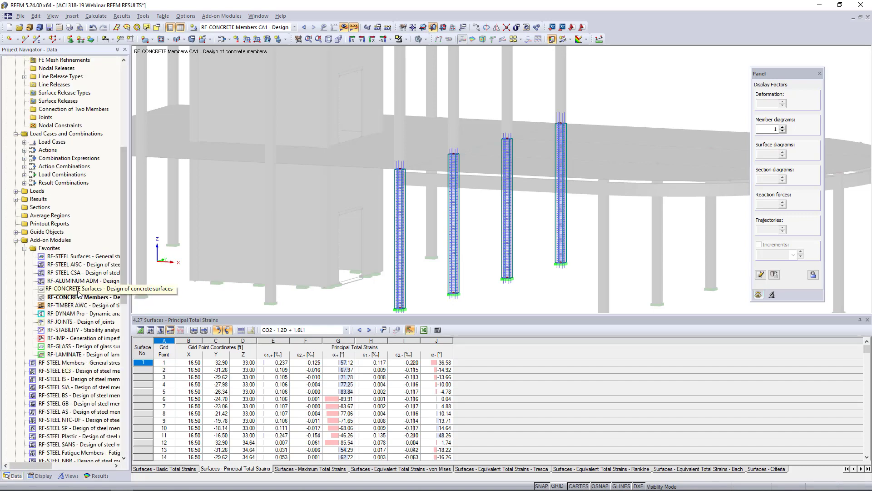
pyautogui.click(406, 39)
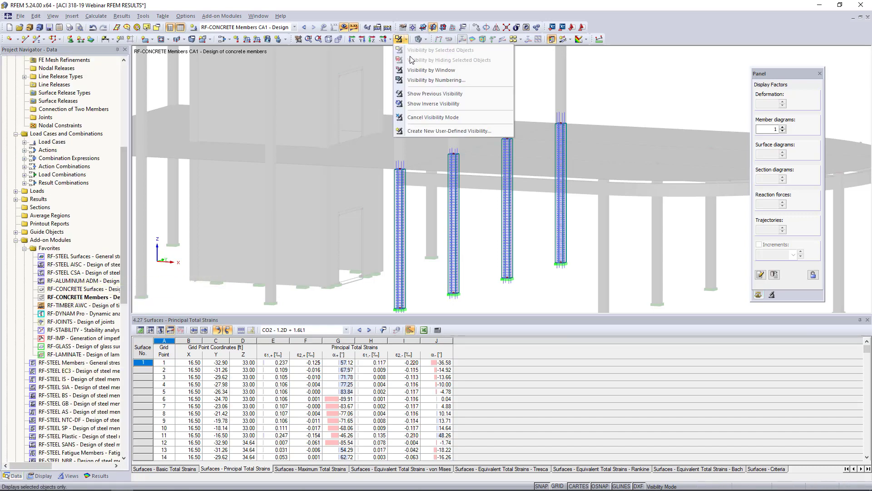
pyautogui.click(421, 117)
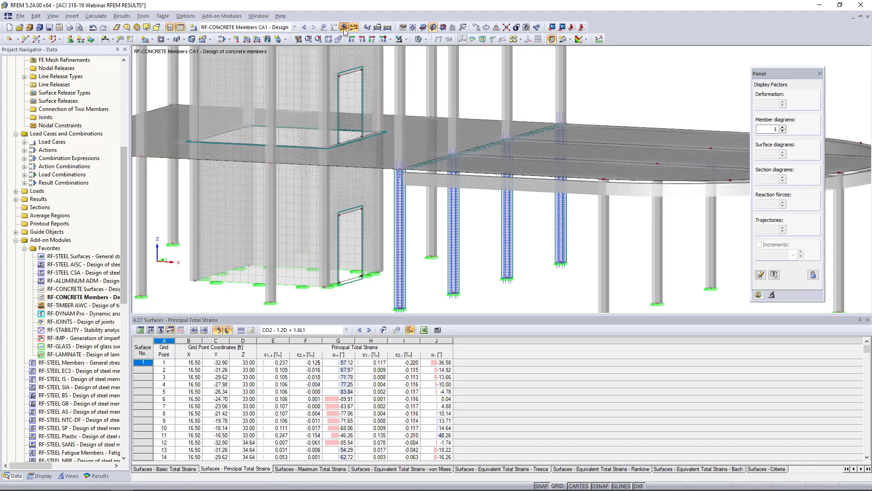
pyautogui.click(344, 30)
pyautogui.scroll(-1, 450, 138)
pyautogui.keyDown('ctrl'); pyautogui.moveTo(449, 138); pyautogui.dragTo(359, 143, button='middle'); pyautogui.keyUp('ctrl')
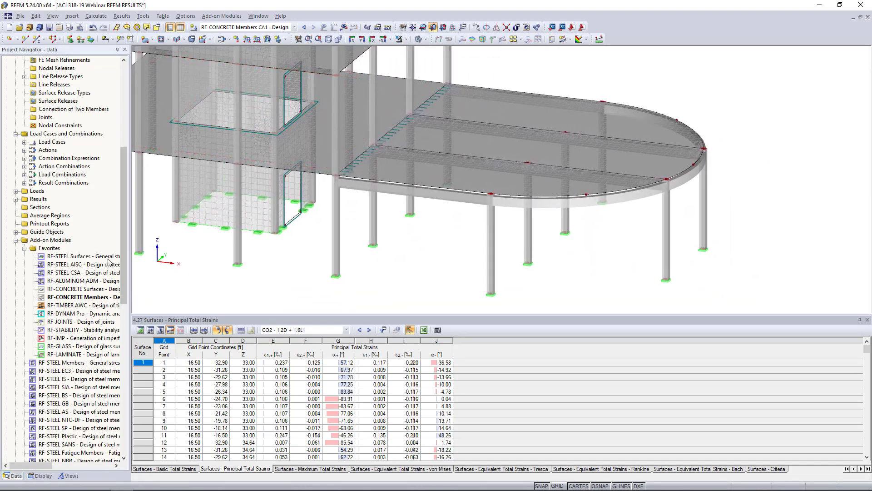
# Step: Open the RF-CONCRETE Surfaces add-on module and choose ACI 318-19 as the design standard
pyautogui.doubleClick(88, 291)
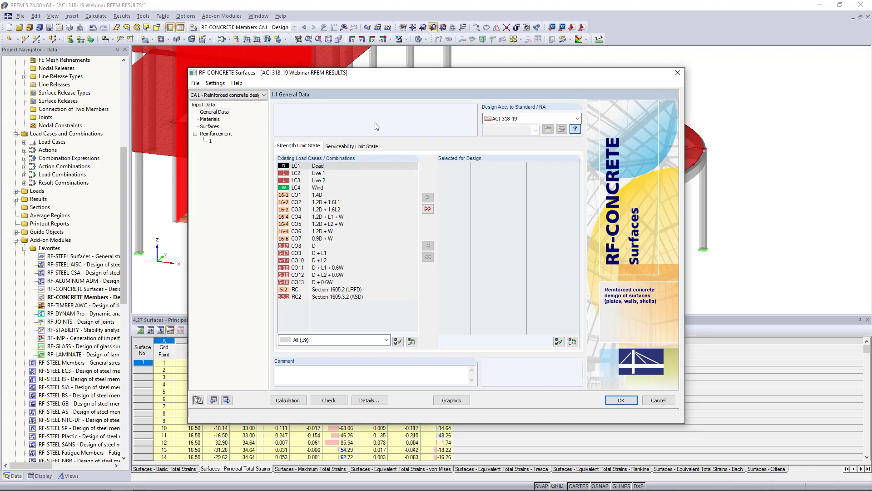
pyautogui.click(512, 119)
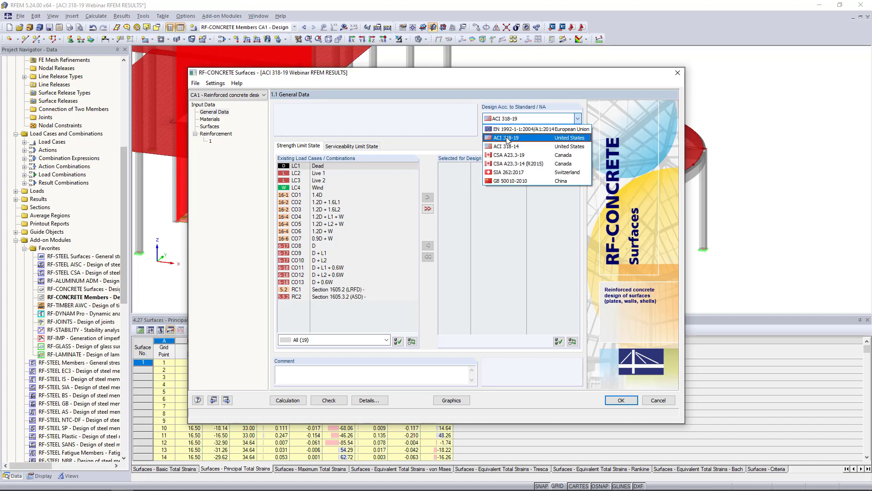
pyautogui.click(507, 139)
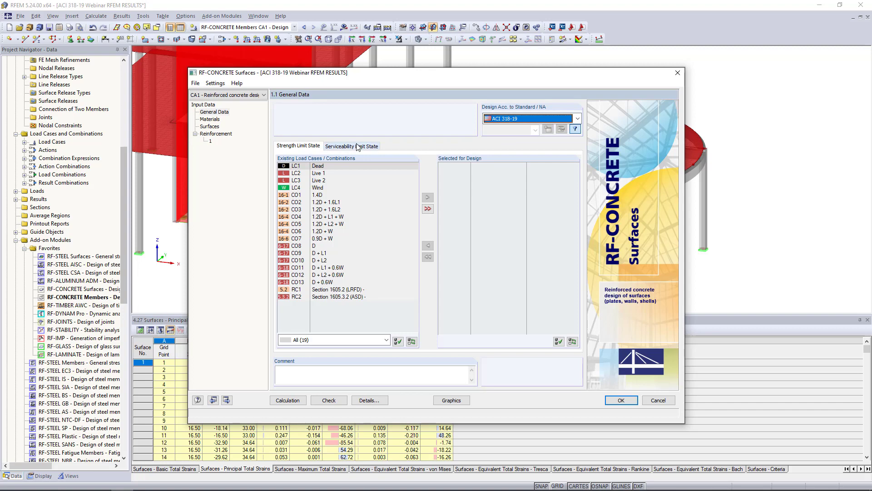
# Step: Add load combinations CO1 through CO7 to the strength limit state design of the surfaces
pyautogui.click(318, 197)
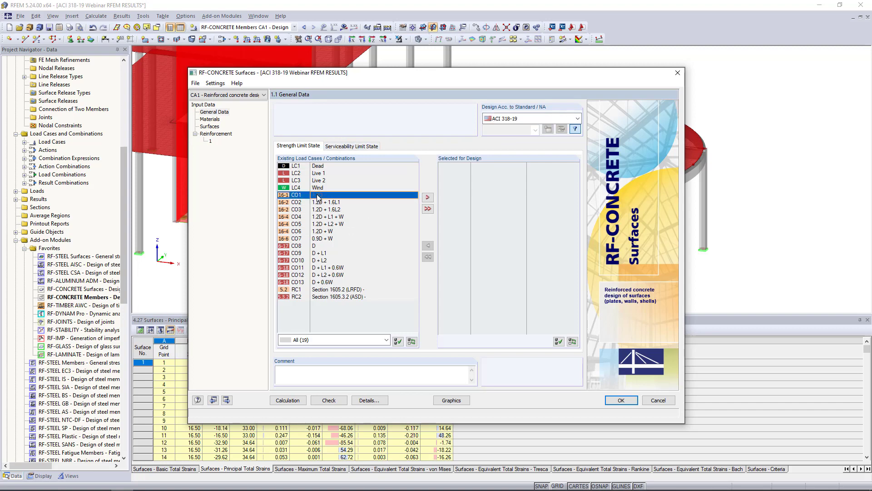
pyautogui.keyDown('shift'); pyautogui.click(320, 238); pyautogui.keyUp('shift')
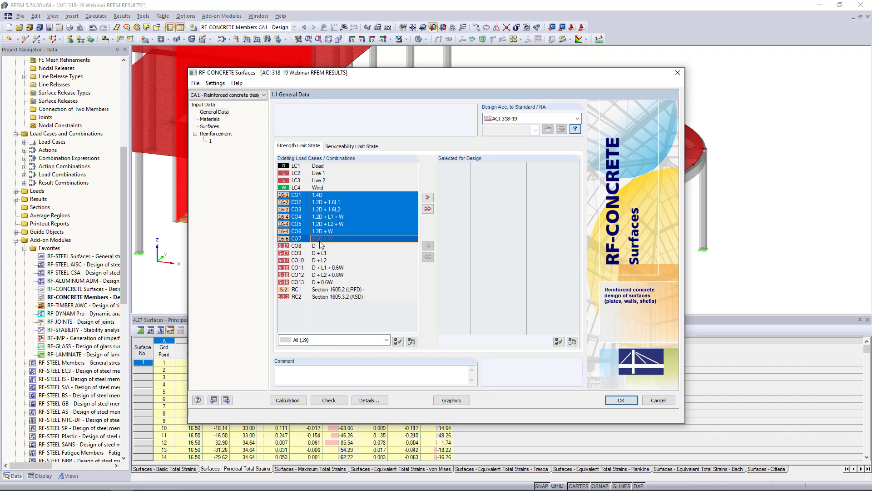
pyautogui.click(429, 198)
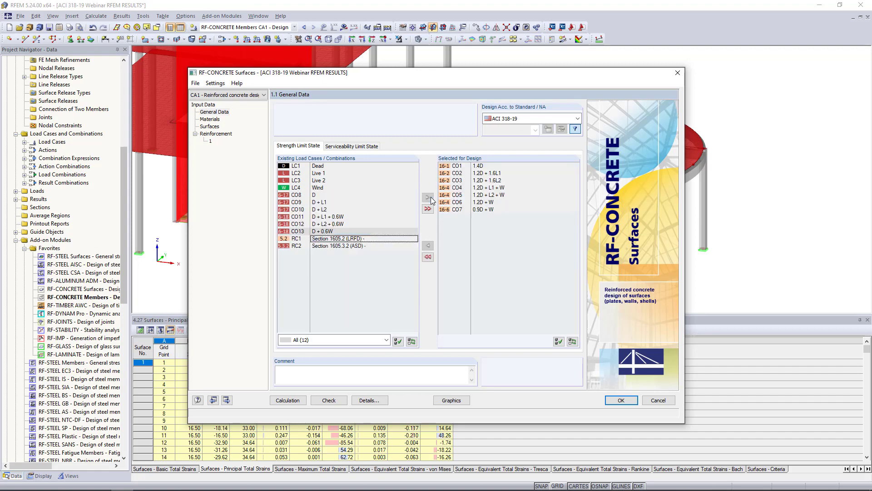
# Step: Add load combinations CO8 through CO13 to the serviceability limit state design of the surfaces
pyautogui.click(367, 147)
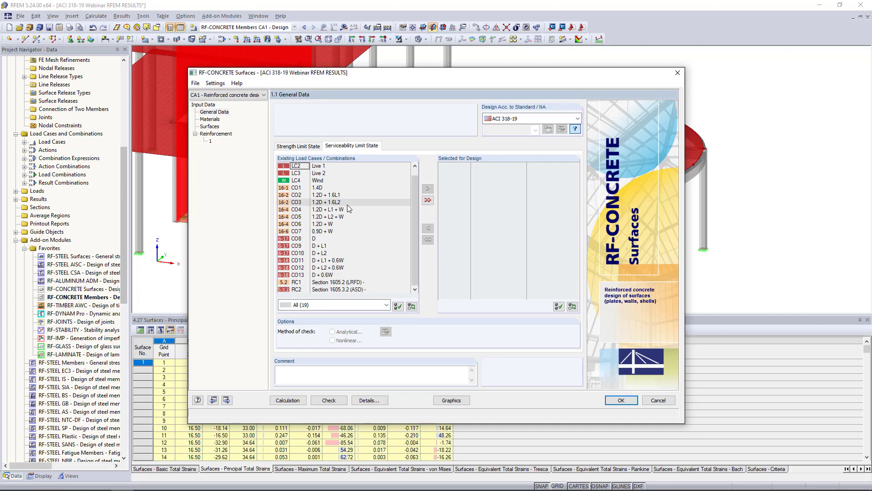
pyautogui.click(346, 238)
pyautogui.keyDown('shift'); pyautogui.click(345, 275); pyautogui.keyUp('shift')
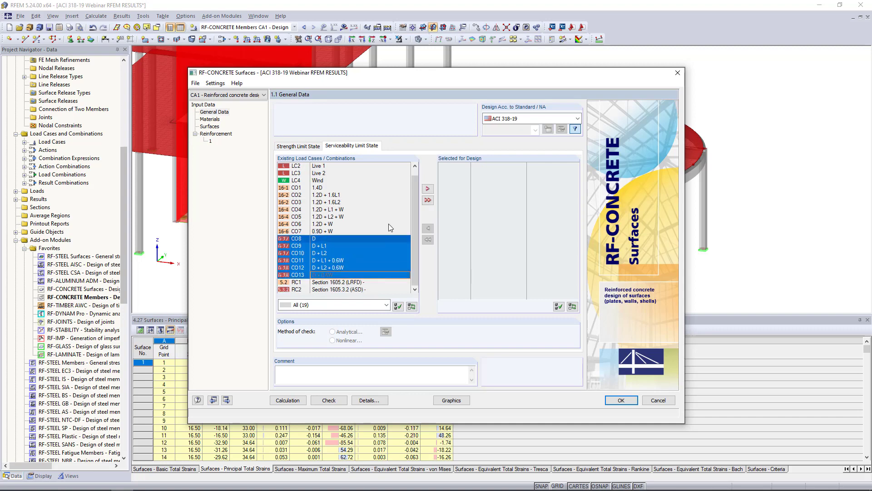
pyautogui.click(428, 188)
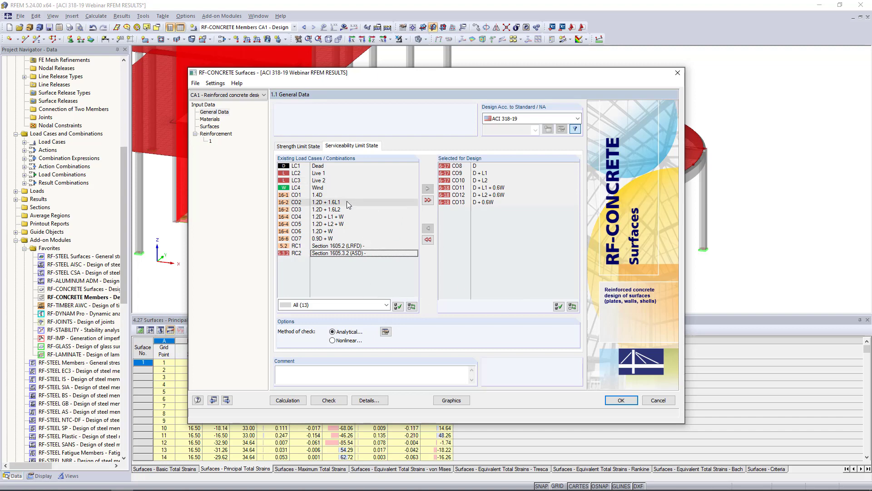
# Step: Enable deflection design with RF-CONCRETE Deflect in the analytical serviceability settings, considering long-term deflection over 60 months and tension stiffening
pyautogui.click(385, 332)
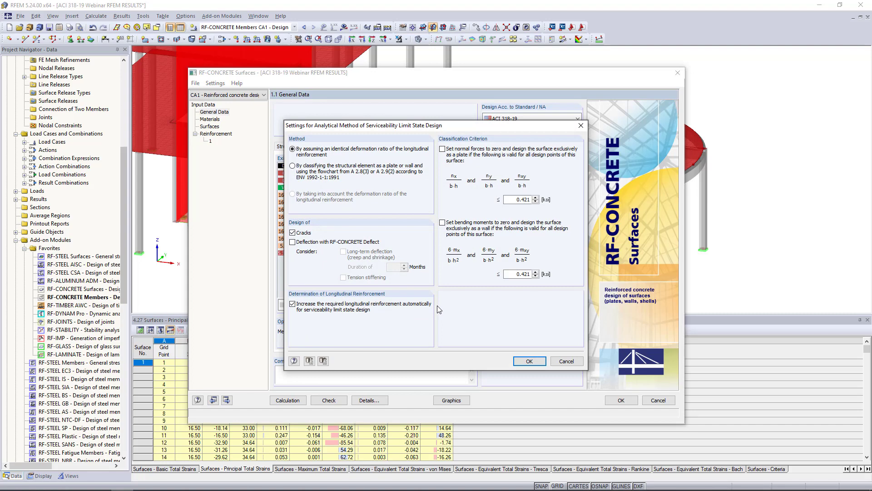
pyautogui.click(293, 242)
pyautogui.click(434, 264)
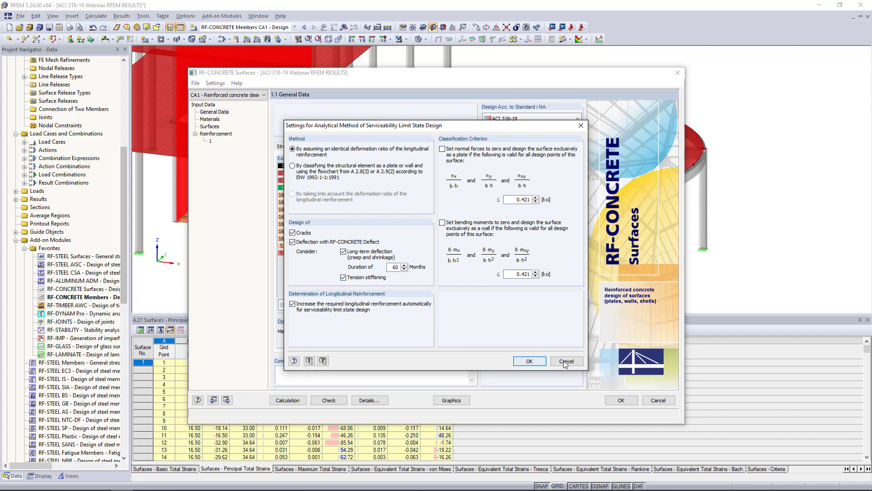
pyautogui.click(524, 361)
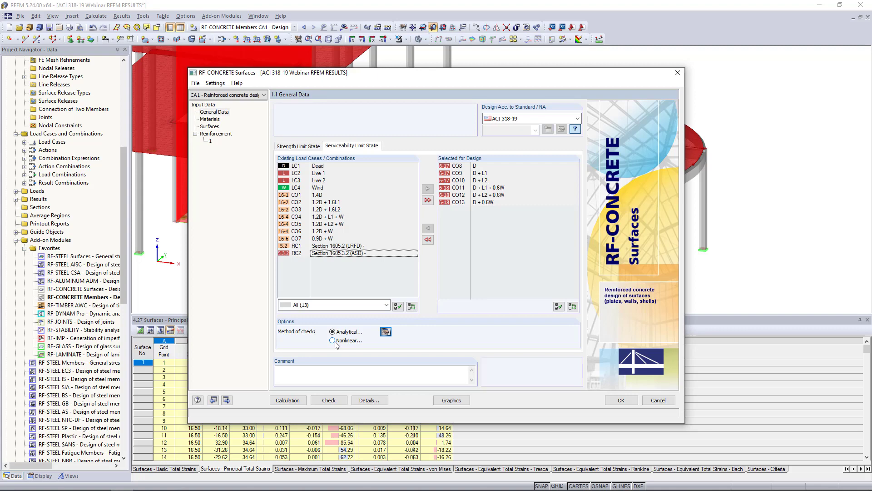
# Step: Review the surface design materials and the surface list, locating surfaces 9, 6 and 7 in the model behind the dialog
pyautogui.click(210, 119)
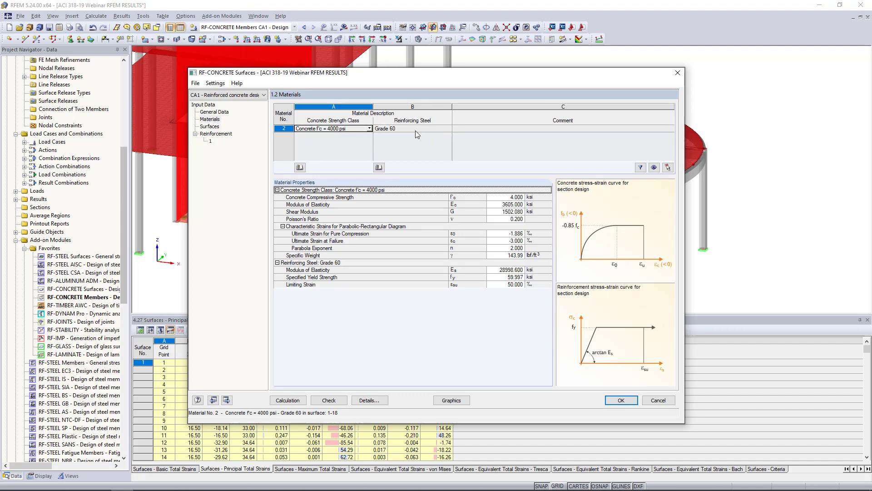
pyautogui.click(210, 128)
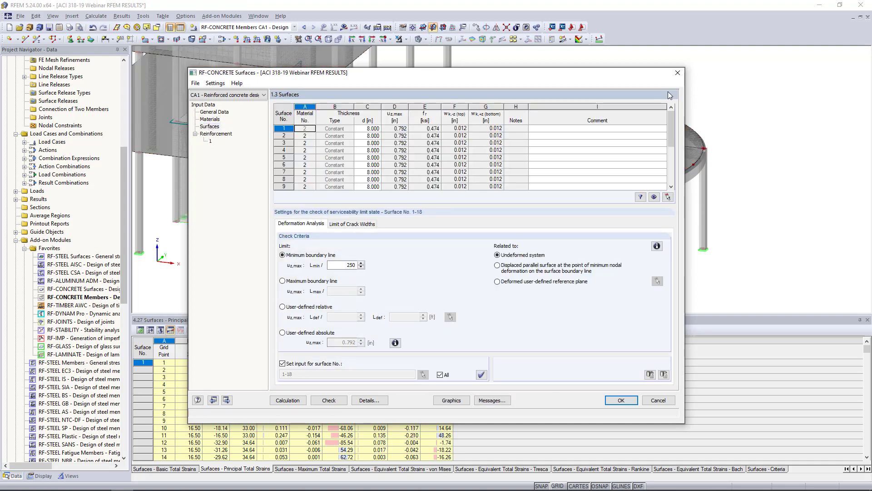
pyautogui.moveTo(671, 113)
pyautogui.mouseDown()
pyautogui.moveTo(674, 167)
pyautogui.moveTo(674, 123)
pyautogui.mouseUp()
pyautogui.moveTo(511, 72); pyautogui.dragTo(517, 232)
pyautogui.click(373, 310)
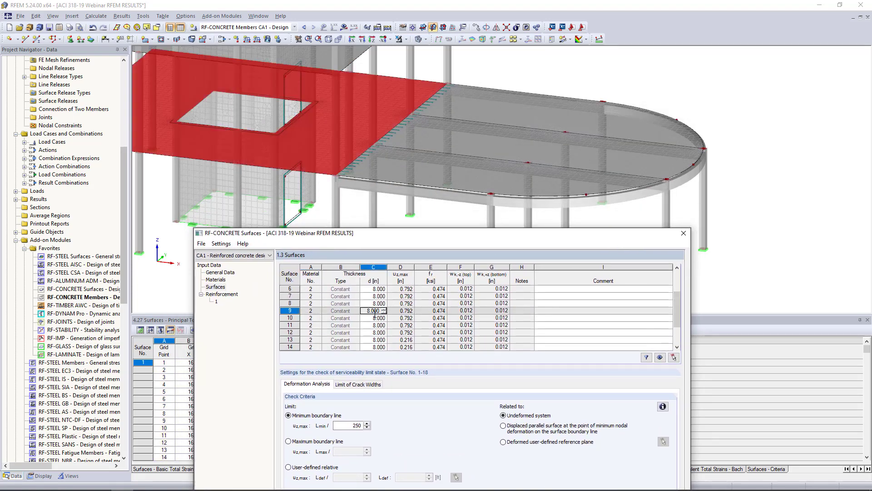
pyautogui.click(382, 290)
pyautogui.click(381, 297)
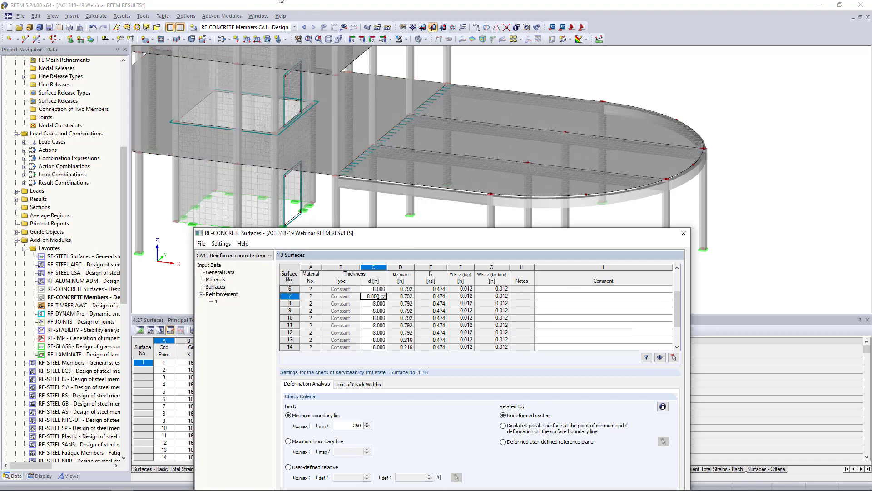
pyautogui.moveTo(388, 232); pyautogui.dragTo(407, 143)
pyautogui.moveTo(407, 101); pyautogui.dragTo(407, 69)
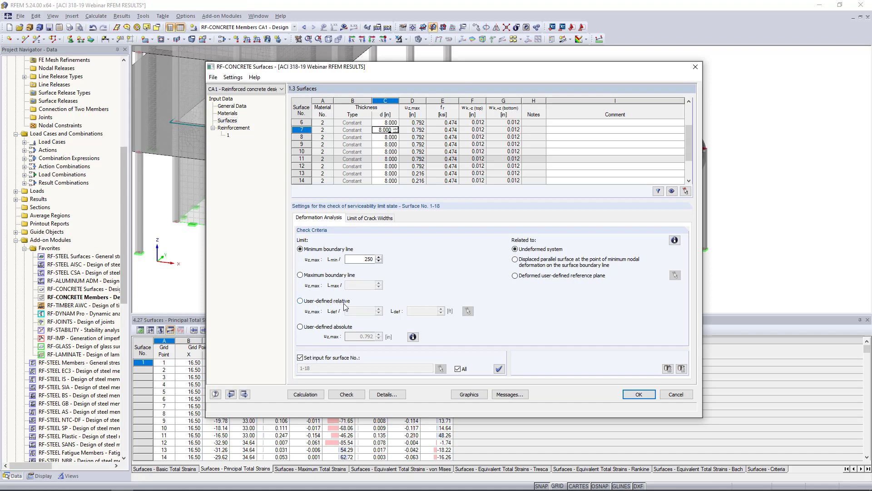
# Step: Set the deformation limit of all surfaces to a user-defined absolute value of 0.5 in
pyautogui.click(301, 327)
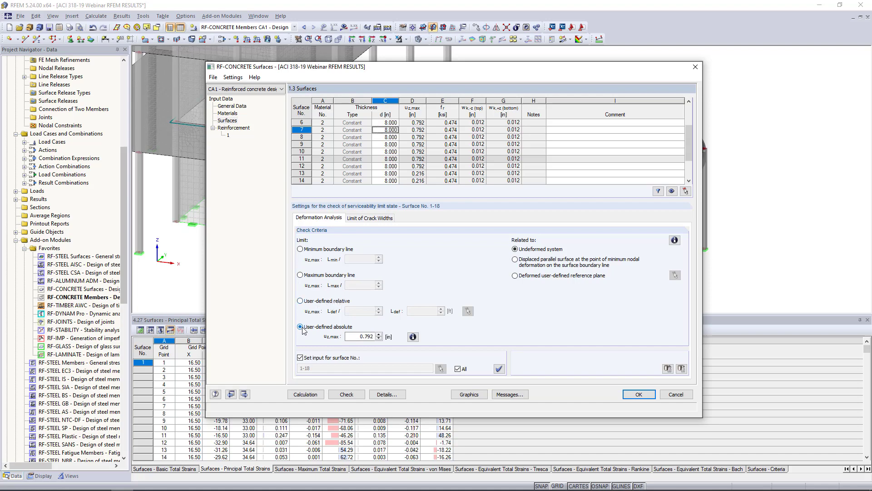
pyautogui.doubleClick(357, 338)
pyautogui.write('0.5')
# Step: View the information diagrams for the reference boundary lines and for the local deformation reference of the surfaces
pyautogui.click(412, 336)
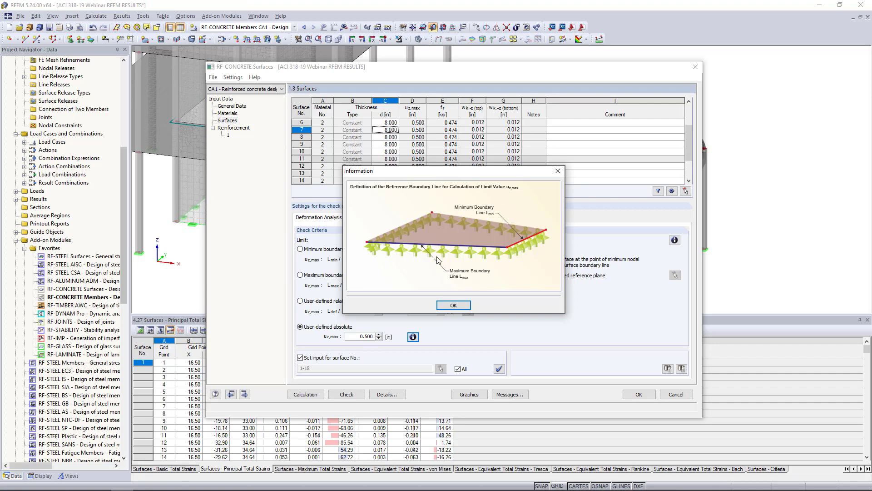
pyautogui.click(555, 173)
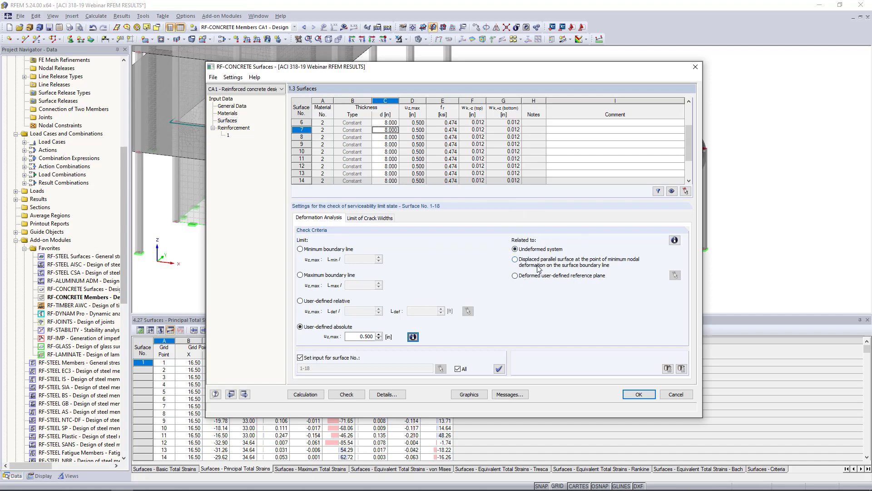
pyautogui.click(675, 240)
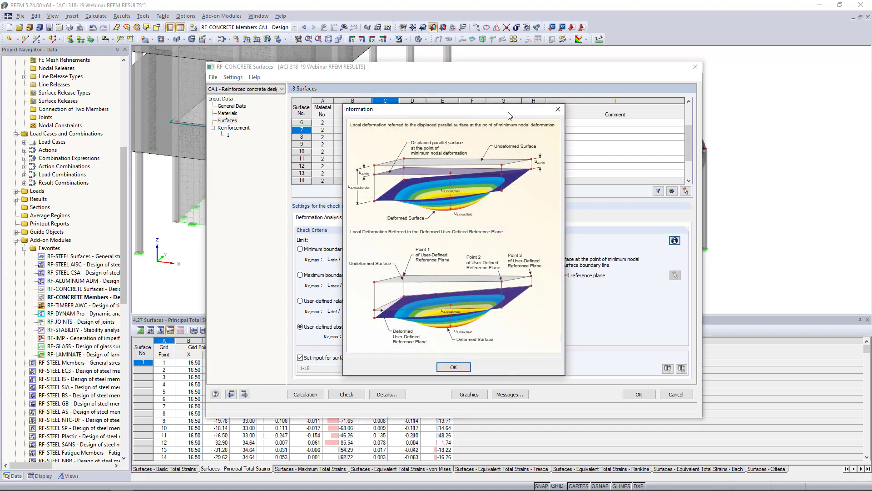
pyautogui.moveTo(508, 113); pyautogui.dragTo(434, 108)
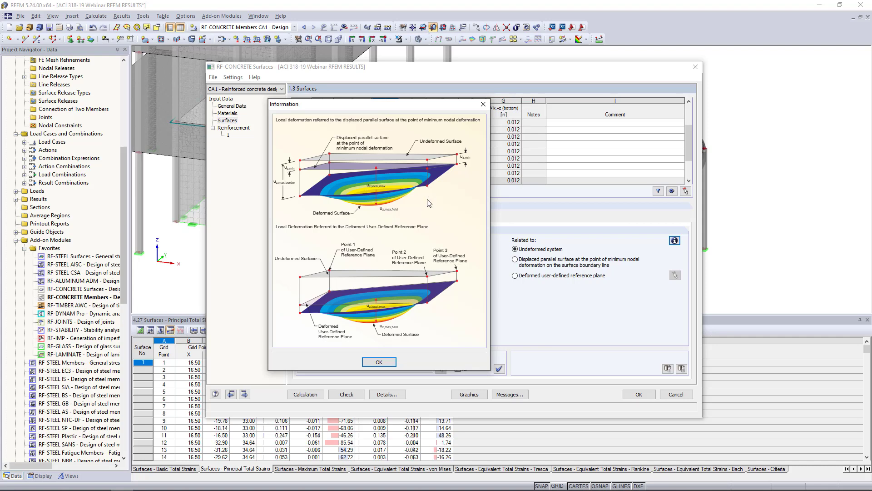
pyautogui.click(483, 103)
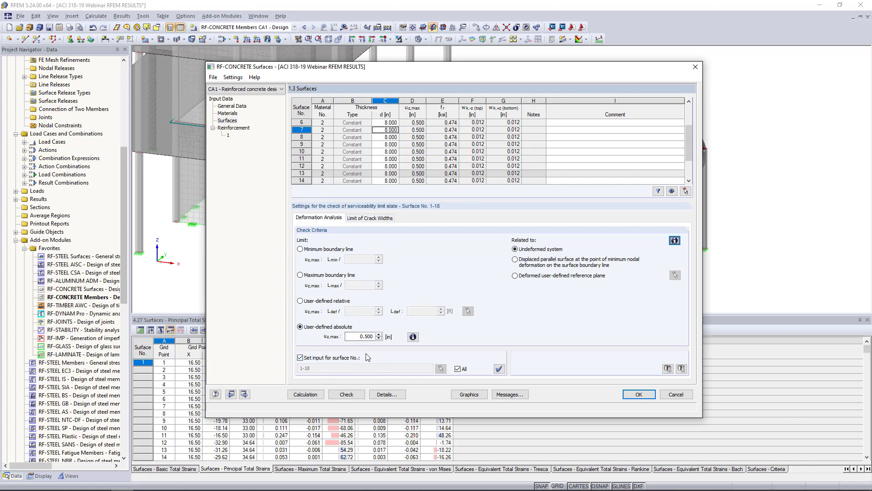
# Step: Set the allowable crack widths at the top and bottom of all surfaces to 0.016 in for dry air or protective membrane
pyautogui.click(376, 218)
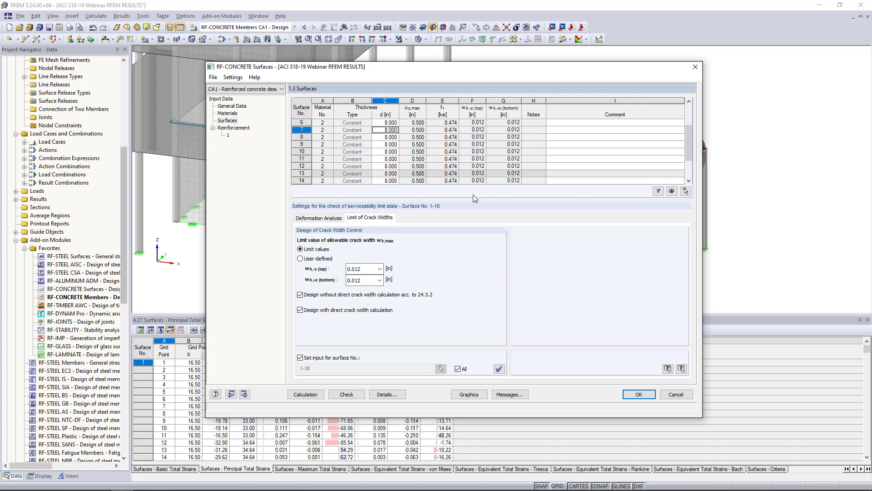
pyautogui.click(379, 268)
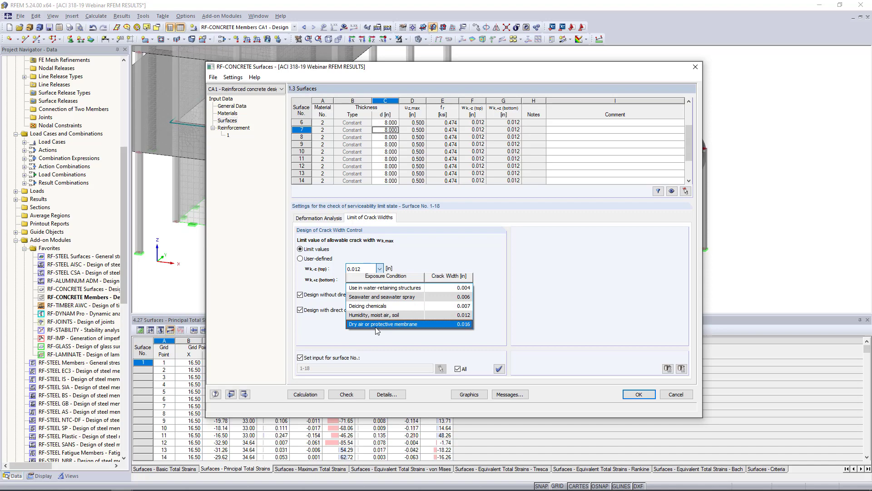
pyautogui.click(376, 324)
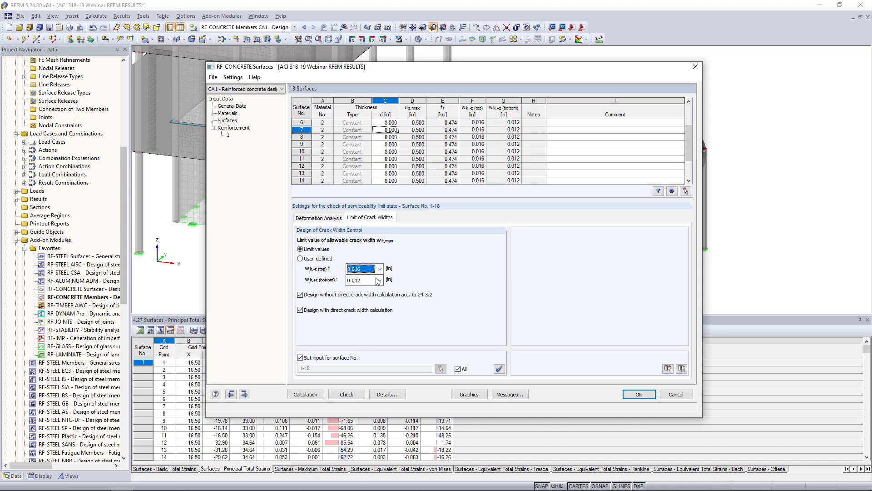
pyautogui.click(379, 280)
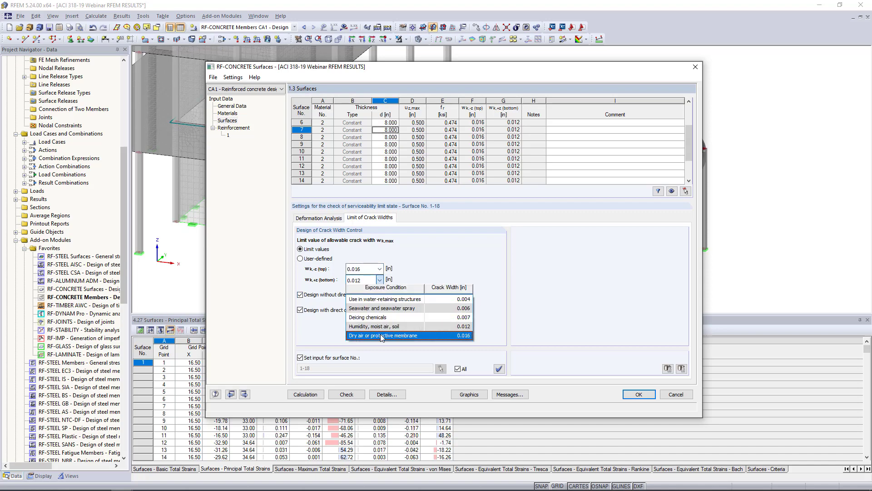
pyautogui.click(381, 336)
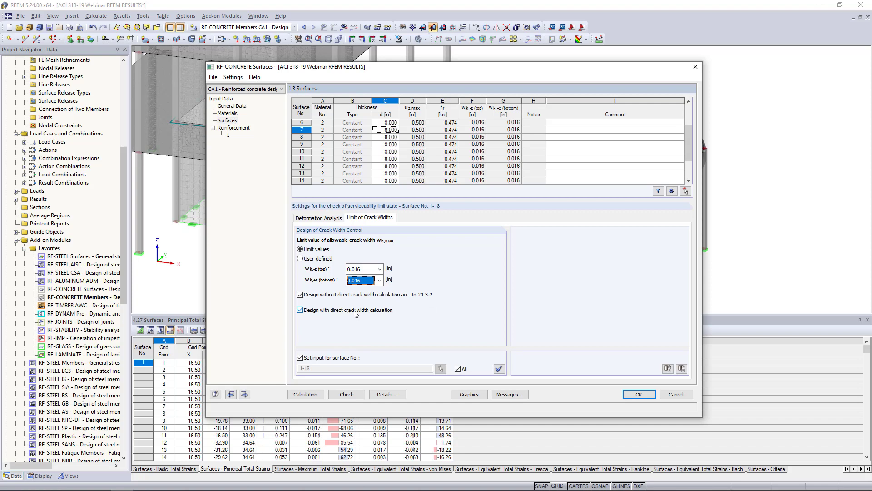
# Step: Describe reinforcement group 1 of the surface design as "Slabs"
pyautogui.click(234, 128)
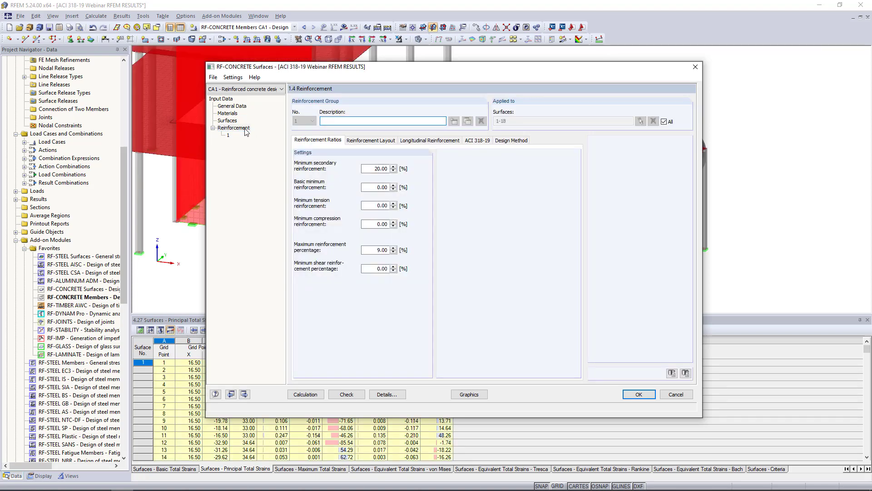
pyautogui.click(346, 121)
pyautogui.write('sla')
pyautogui.press('BackSpace')
pyautogui.write('Slabs')
# Step: Apply the Slabs reinforcement group only to the rounded slab surfaces 16-18, picked in the model
pyautogui.click(664, 122)
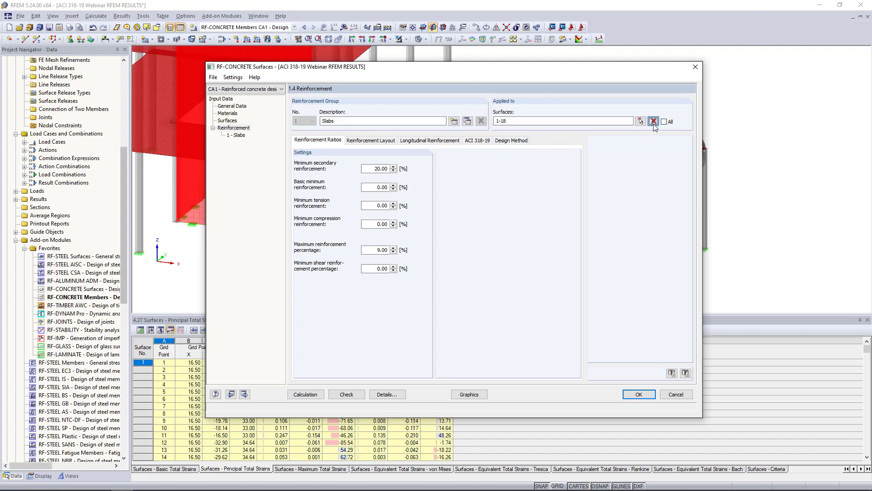
pyautogui.click(653, 121)
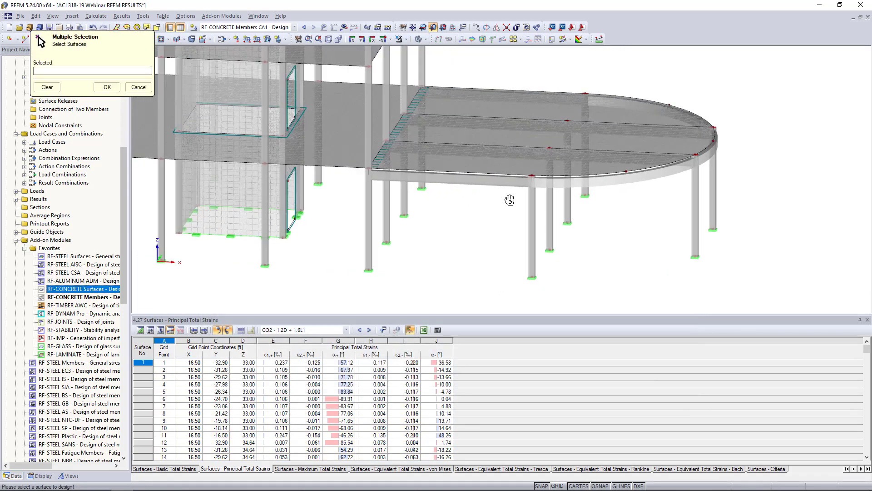
pyautogui.keyDown('ctrl'); pyautogui.moveTo(506, 202); pyautogui.dragTo(533, 154, button='middle'); pyautogui.keyUp('ctrl')
pyautogui.moveTo(513, 168); pyautogui.dragTo(491, 93)
pyautogui.keyDown('ctrl'); pyautogui.moveTo(570, 104); pyautogui.dragTo(518, 106, button='middle'); pyautogui.keyUp('ctrl')
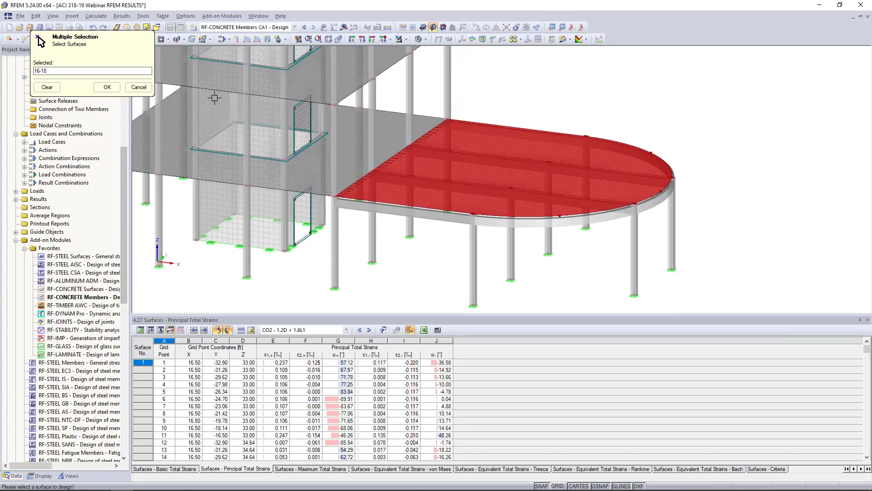
pyautogui.click(107, 87)
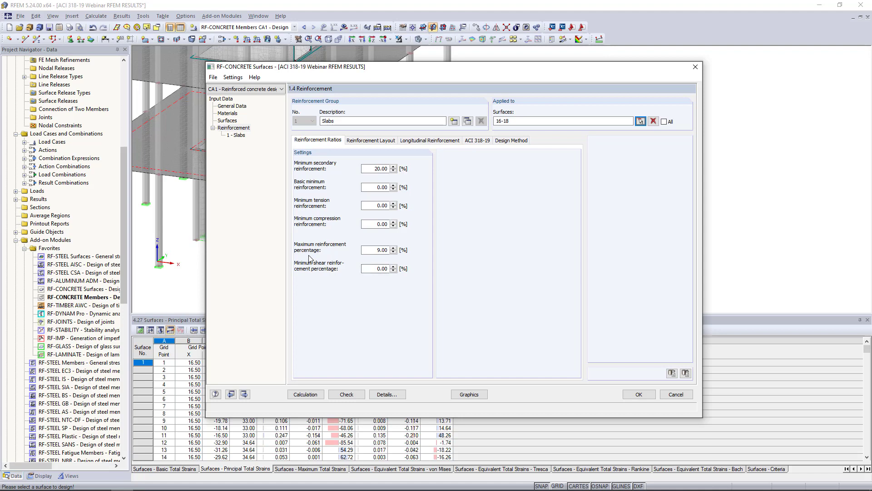
# Step: Refer the slab concrete cover to the edge and set the top and bottom cover of basic and additional reinforcement to 0.75 in
pyautogui.click(389, 251)
pyautogui.click(371, 140)
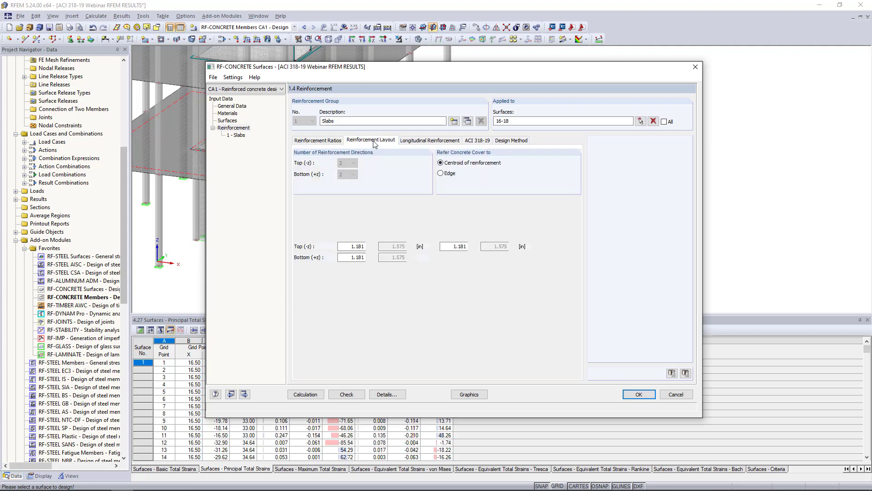
pyautogui.click(441, 174)
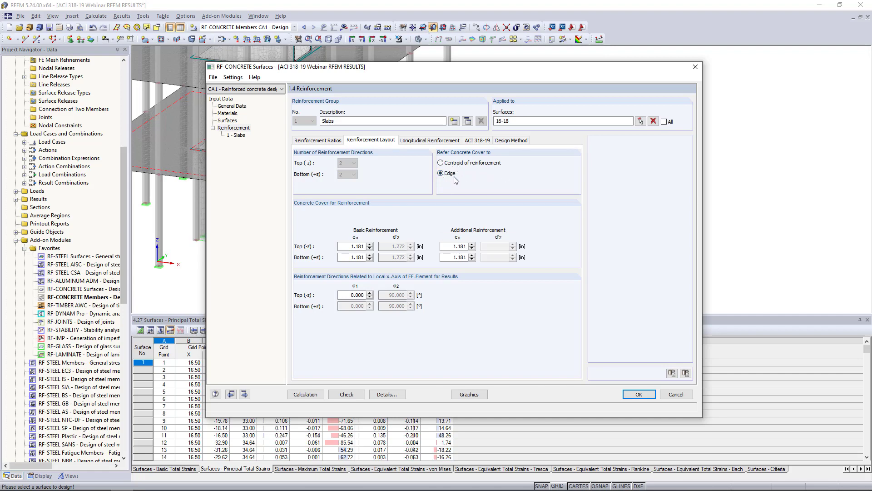
pyautogui.doubleClick(354, 246)
pyautogui.write('0.75')
pyautogui.press('Tab')
pyautogui.write('0.75')
pyautogui.press('Tab')
pyautogui.write('0.75')
pyautogui.press('Tab')
pyautogui.write('0.75')
# Step: Import the provided basic reinforcement area from 0.750 in bars at 12 in spacing for top and bottom in both directions
pyautogui.click(425, 142)
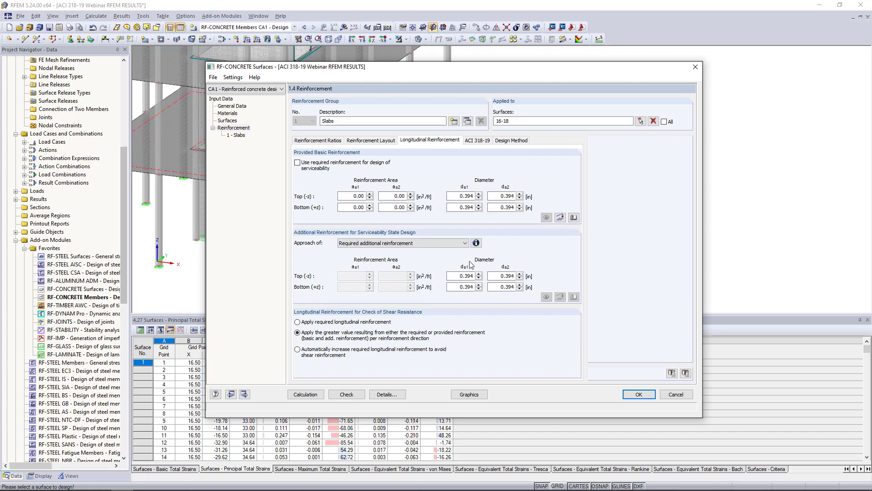
pyautogui.click(560, 218)
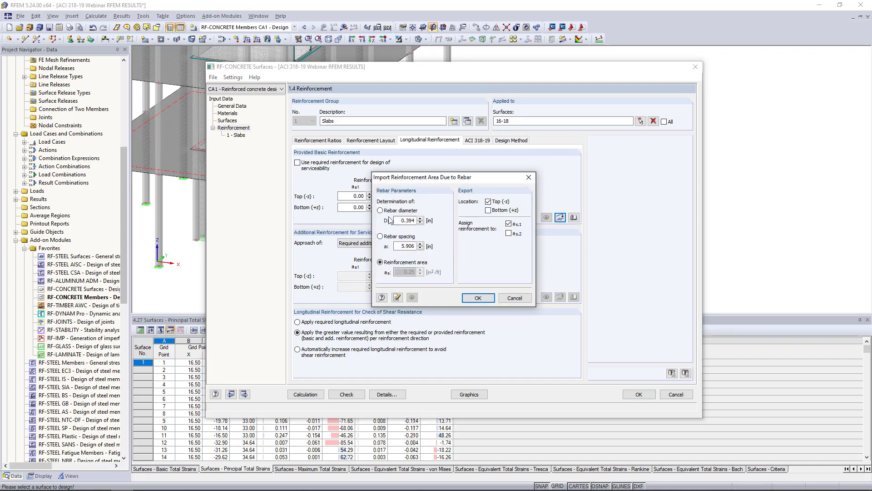
pyautogui.doubleClick(405, 220)
pyautogui.write('0.750')
pyautogui.press('Tab')
pyautogui.write('12')
pyautogui.click(488, 210)
pyautogui.click(509, 233)
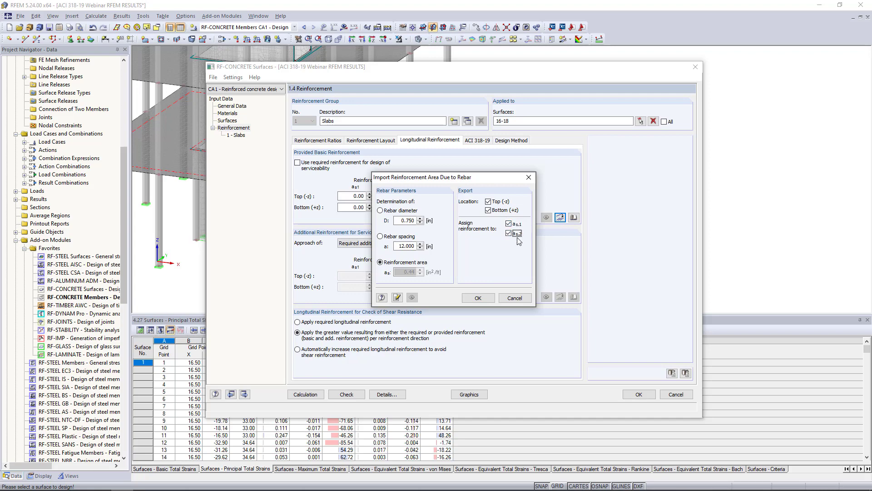
pyautogui.click(481, 298)
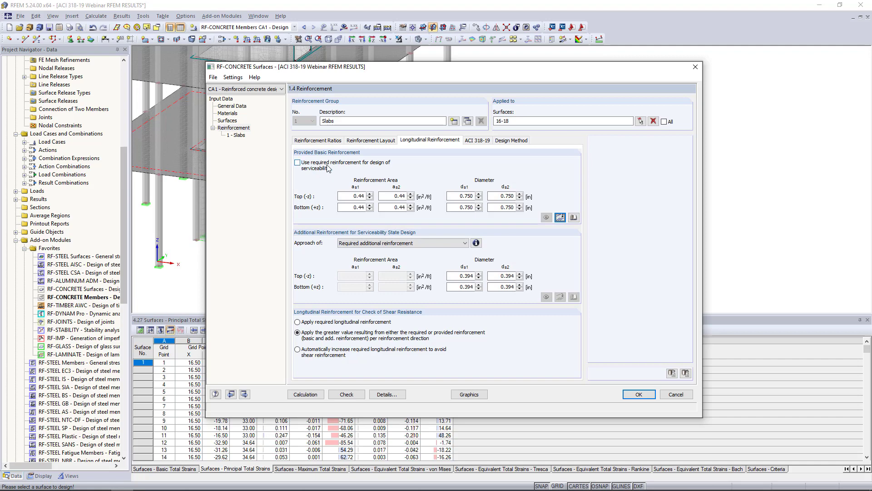
# Step: Try using the required reinforcement for the serviceability design of the slabs, and switch the option off again
pyautogui.click(298, 162)
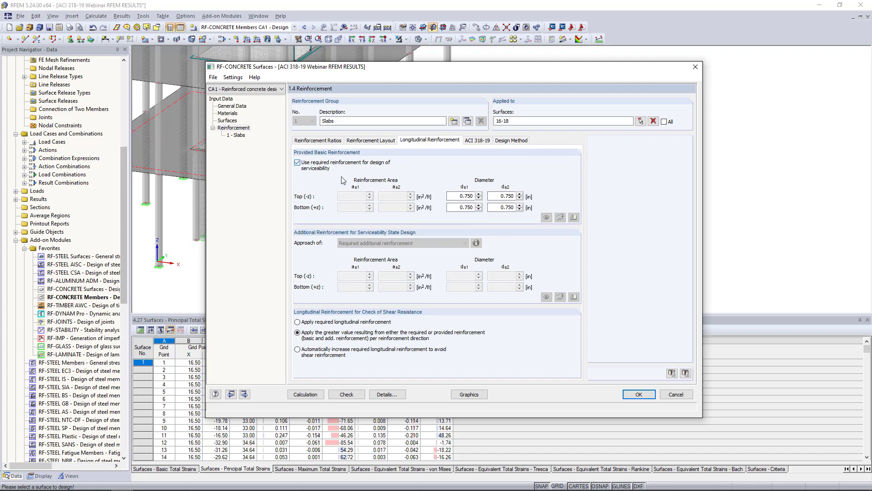
pyautogui.click(297, 163)
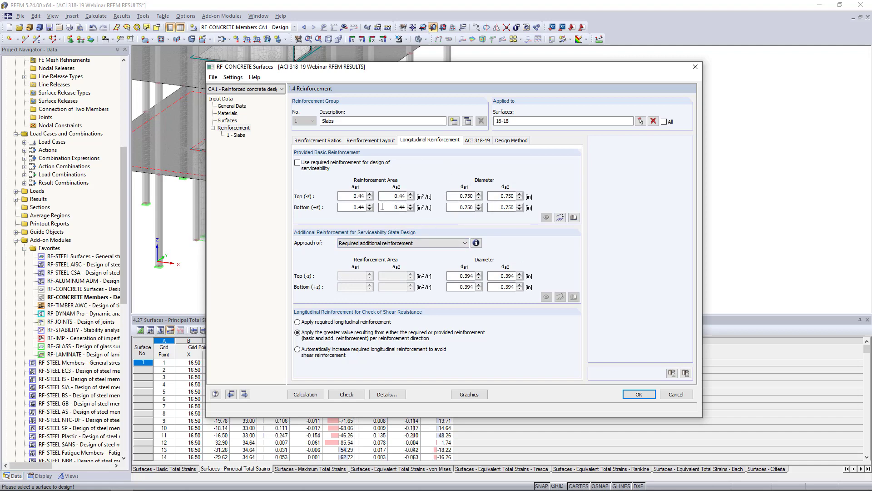
# Step: Examine the approaches for additional serviceability reinforcement and their information diagrams, keeping Required additional reinforcement
pyautogui.click(390, 243)
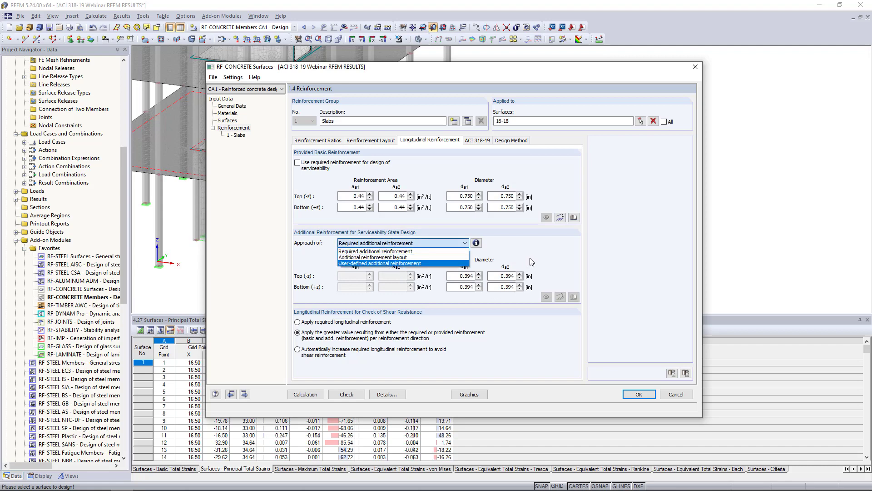
pyautogui.click(437, 253)
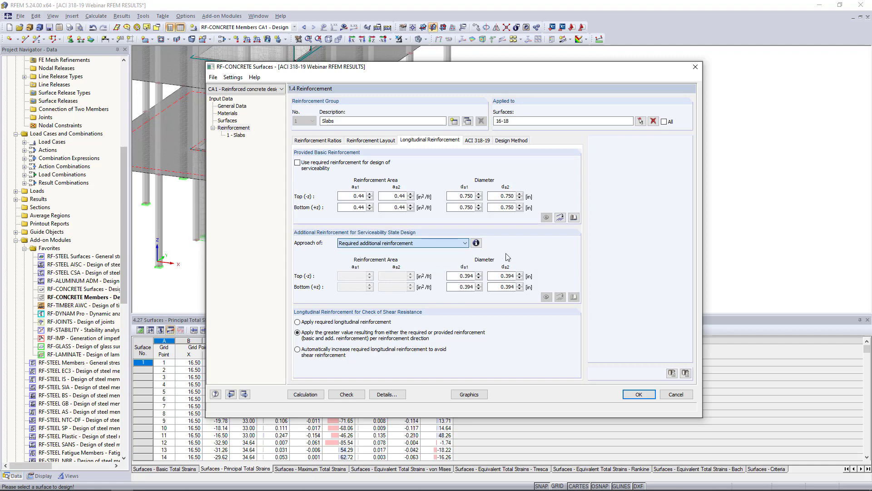
pyautogui.click(476, 242)
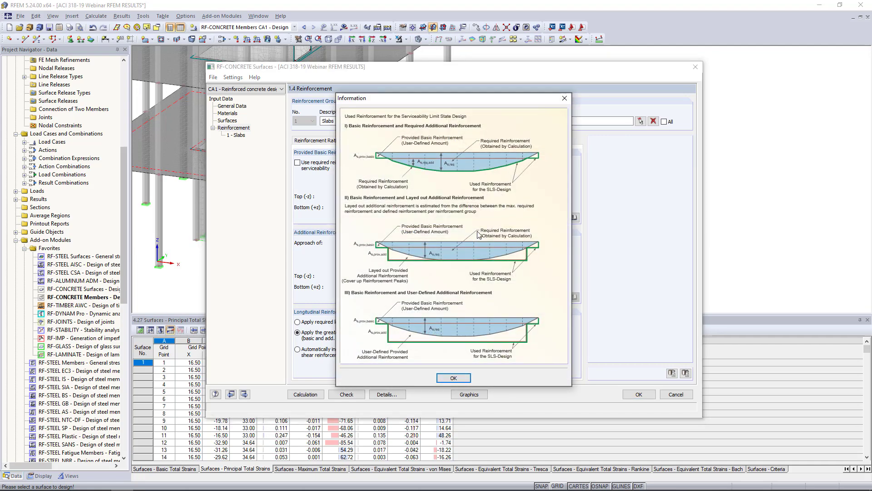
pyautogui.moveTo(473, 104); pyautogui.dragTo(597, 97)
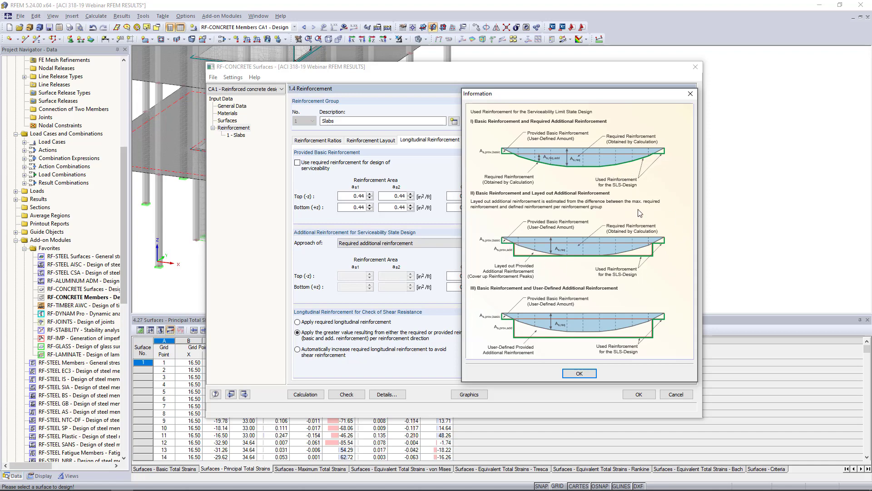
pyautogui.click(691, 94)
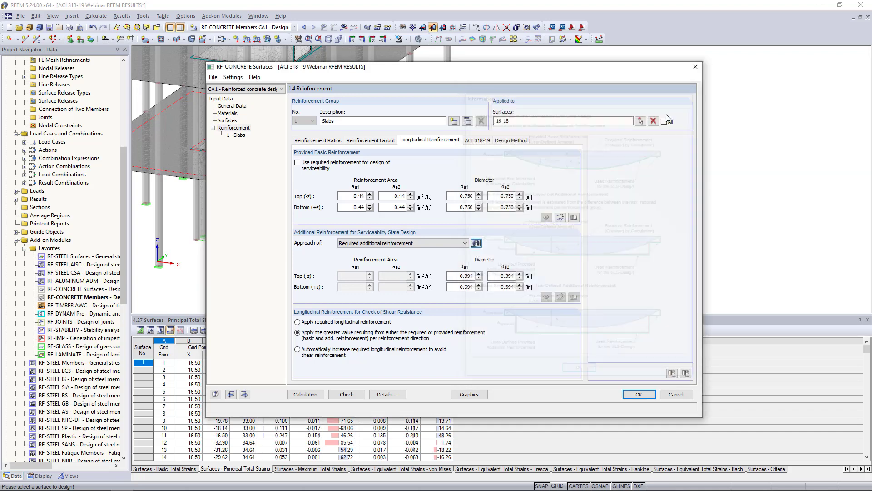
# Step: Set the additional reinforcement diameters to 0.75 in for top and bottom in both directions
pyautogui.doubleClick(463, 275)
pyautogui.write('0')
pyautogui.press('Tab')
pyautogui.write('0')
pyautogui.press('Tab')
pyautogui.write('0.75')
pyautogui.press('Tab')
pyautogui.press('BackSpace')
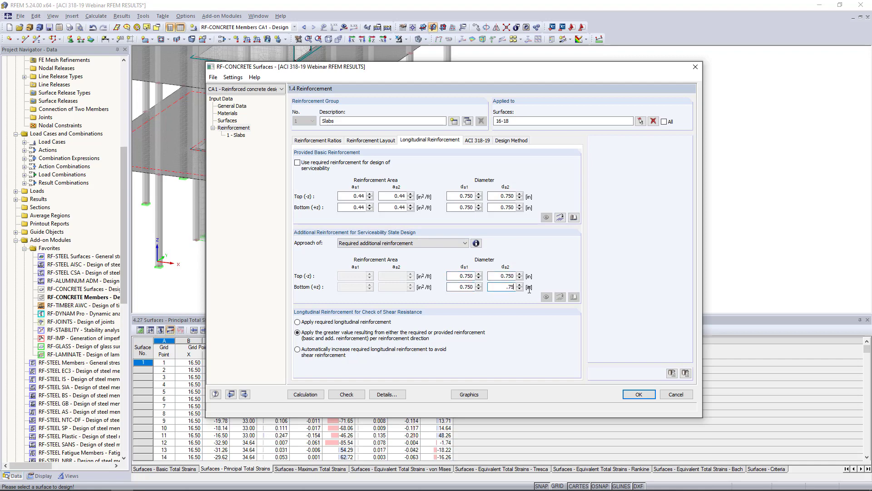
pyautogui.click(508, 275)
# Step: Try the Chapter 11 minimum longitudinal reinforcement for walls in place of the plate minimum in the ACI 318-19 settings, and restore the plate option
pyautogui.click(483, 144)
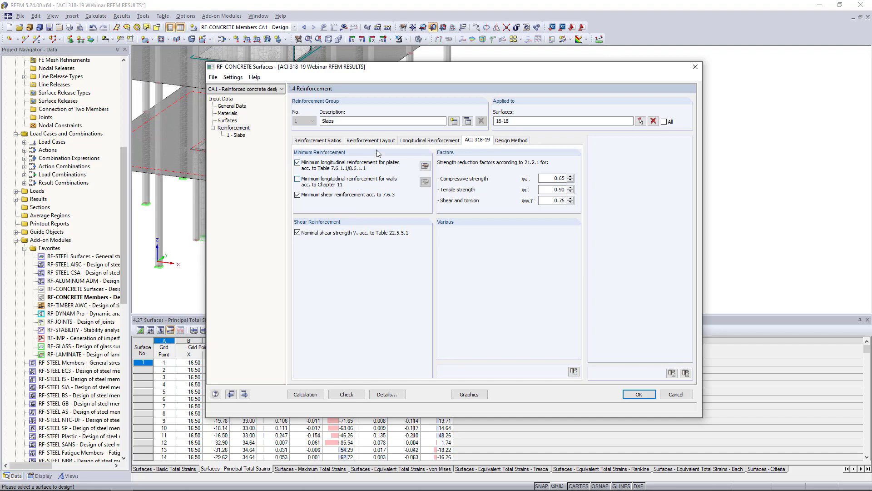
pyautogui.moveTo(397, 68); pyautogui.dragTo(443, 64)
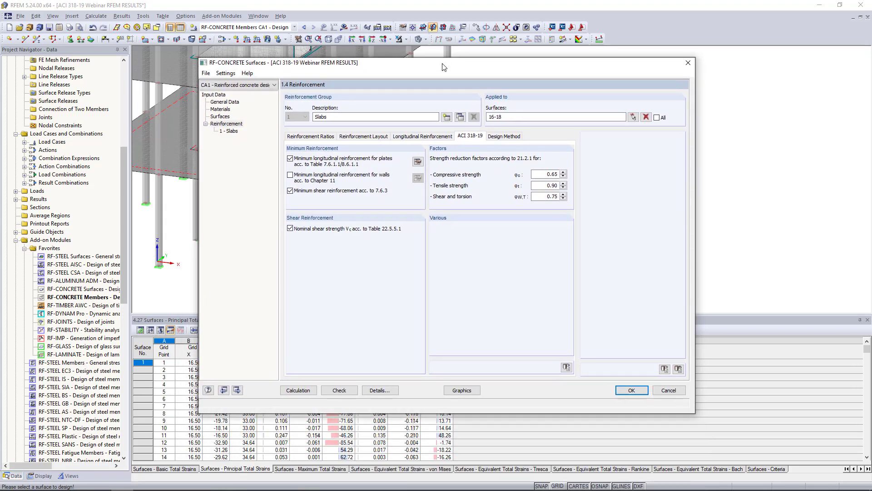
pyautogui.moveTo(343, 64); pyautogui.dragTo(487, 143)
pyautogui.click(434, 237)
pyautogui.click(435, 255)
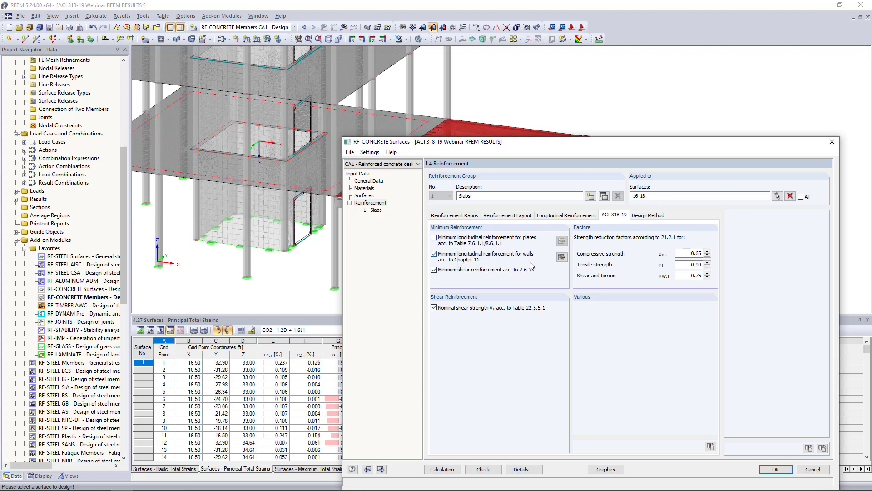
pyautogui.click(434, 253)
pyautogui.click(435, 237)
pyautogui.moveTo(556, 150); pyautogui.dragTo(418, 55)
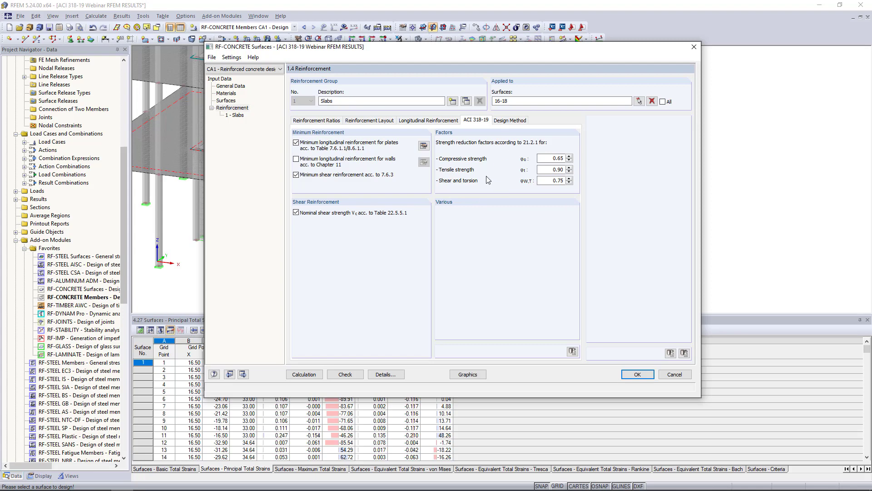
# Step: Review the design method options for optimizing the design internal forces of the Slabs group
pyautogui.click(509, 121)
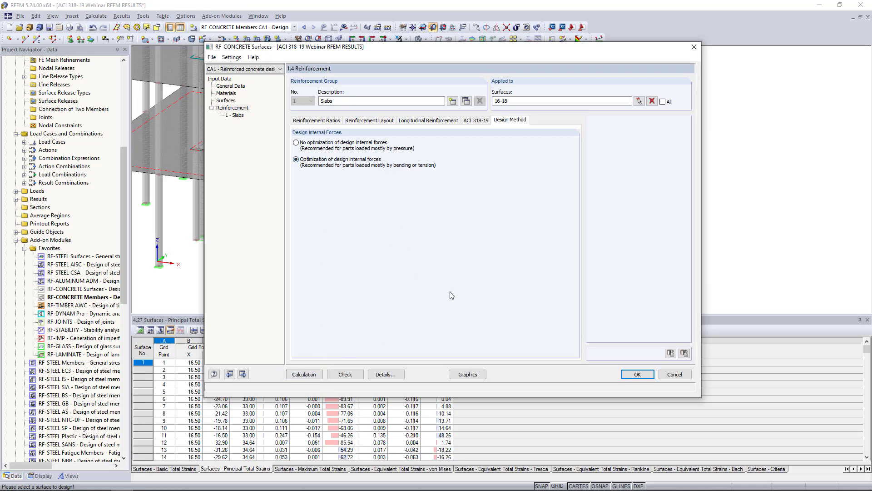
# Step: Accept the Slabs reinforcement settings, switch to the ACI 318-19 Webinar RF-CONC SURFACES model, and open its RF-CONCRETE Surfaces design case
pyautogui.click(637, 374)
pyautogui.click(259, 16)
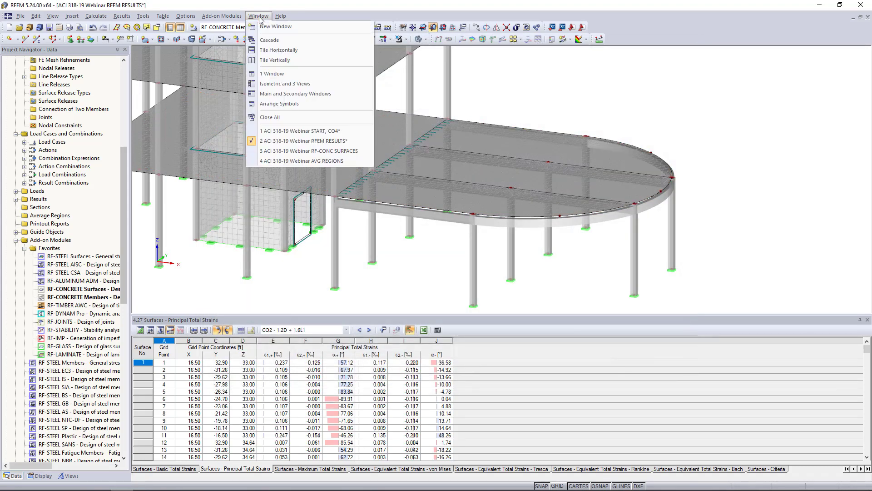
pyautogui.click(290, 150)
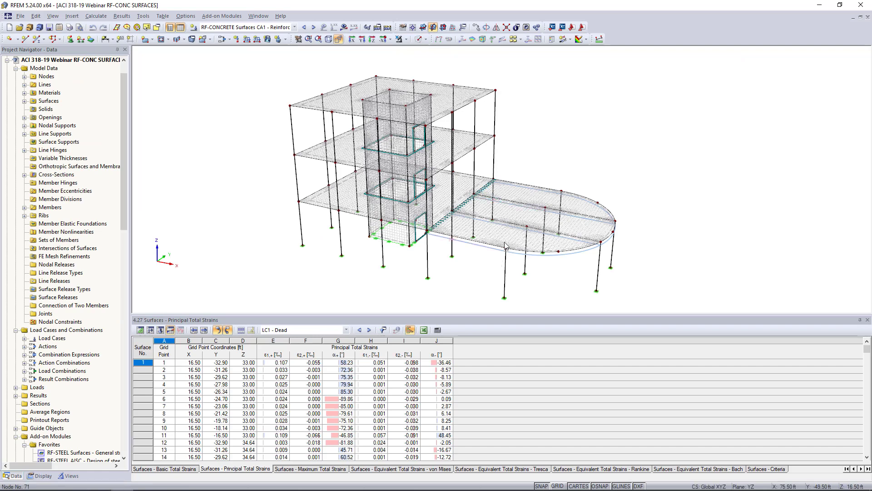
pyautogui.scroll(3, 461, 232)
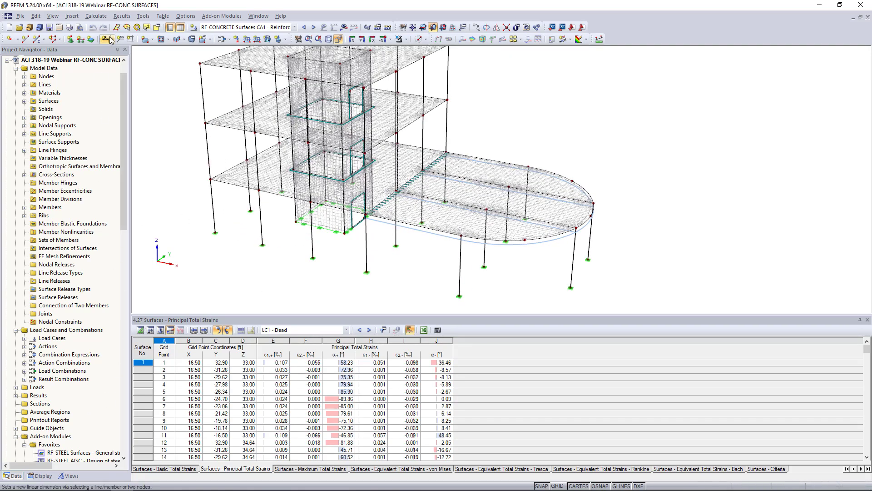
pyautogui.click(222, 15)
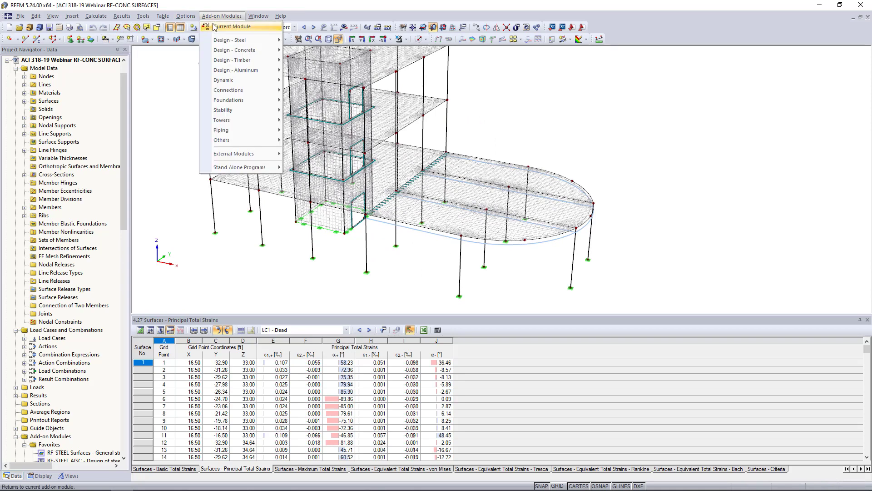
pyautogui.click(216, 27)
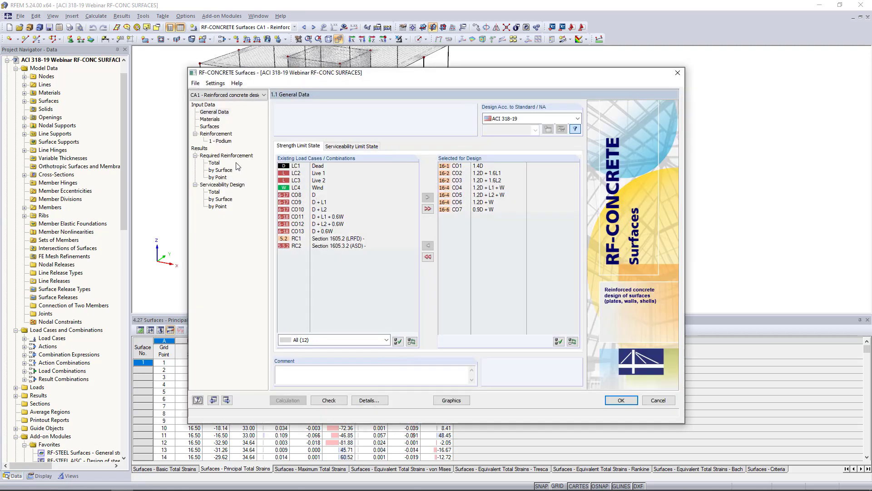
# Step: Review the required reinforcement in total and by surface, locating the governing points of surfaces 16 and 17 in the model
pyautogui.click(217, 164)
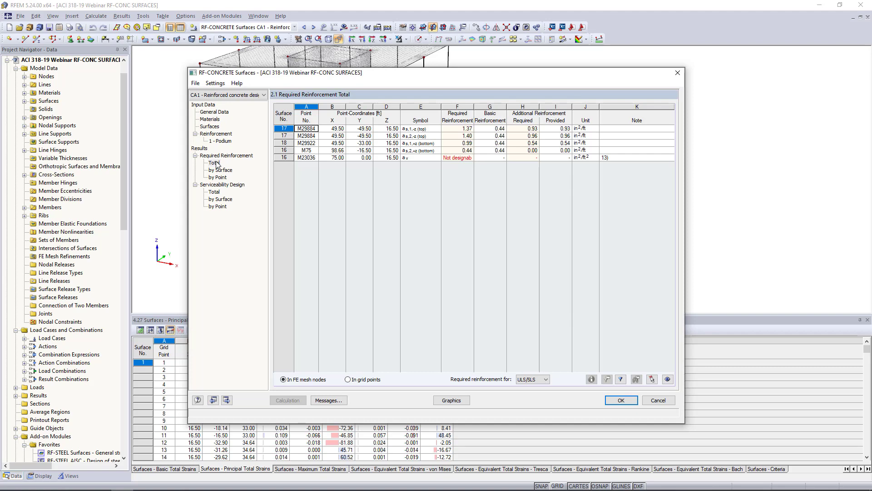
pyautogui.click(221, 171)
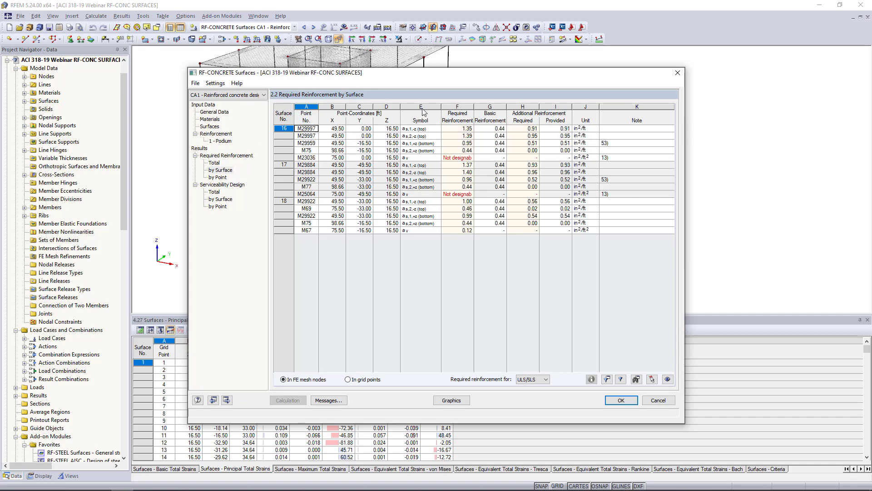
pyautogui.moveTo(427, 77); pyautogui.dragTo(407, 299)
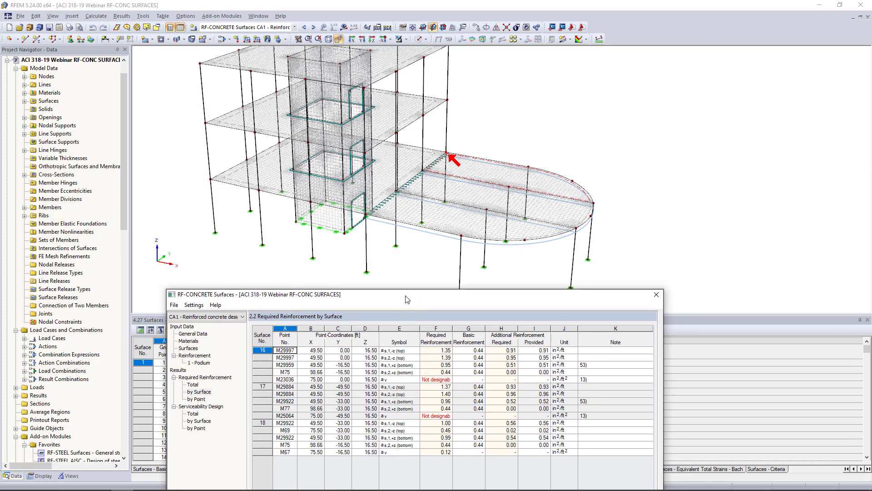
pyautogui.click(400, 350)
pyautogui.click(398, 372)
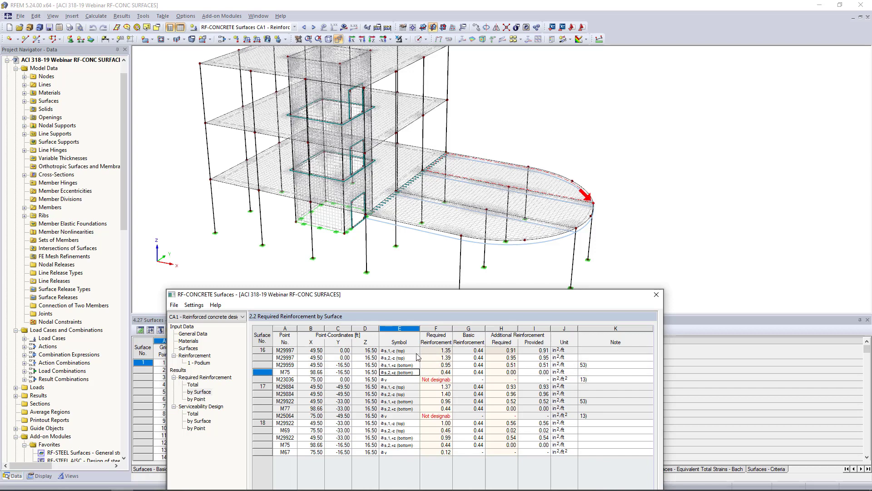
pyautogui.click(407, 393)
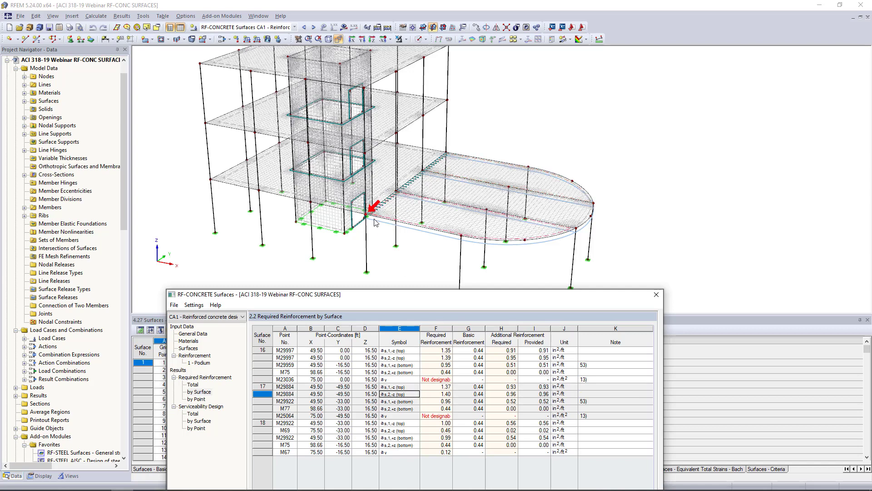
# Step: Widen the Required Reinforcement column and examine the note for the shear reinforcement of surface 16 at point M23036
pyautogui.moveTo(396, 303); pyautogui.dragTo(422, 87)
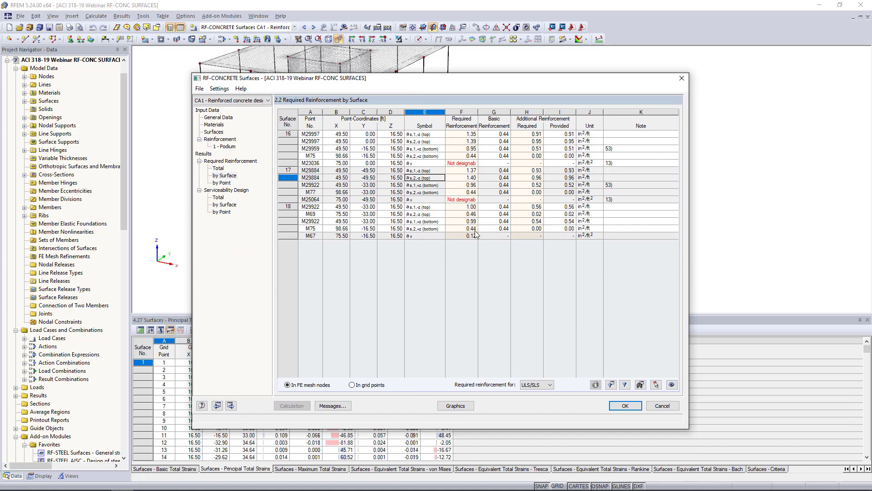
pyautogui.moveTo(477, 111); pyautogui.dragTo(492, 111)
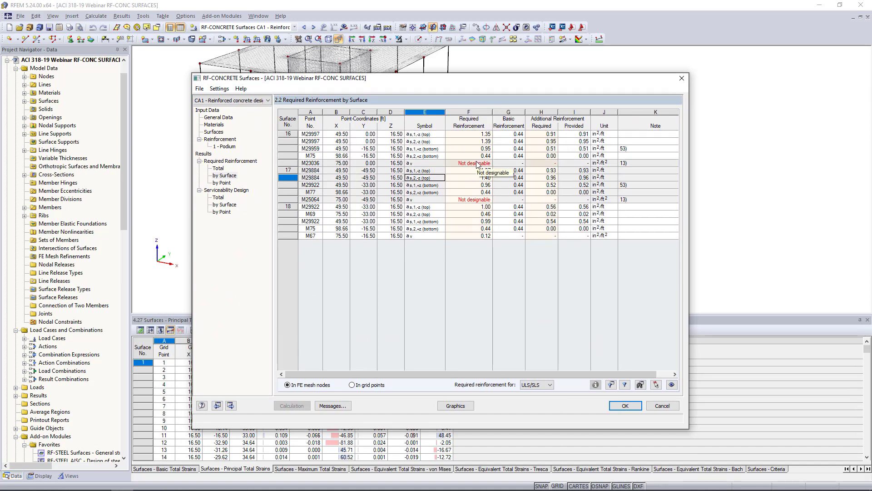
pyautogui.click(478, 163)
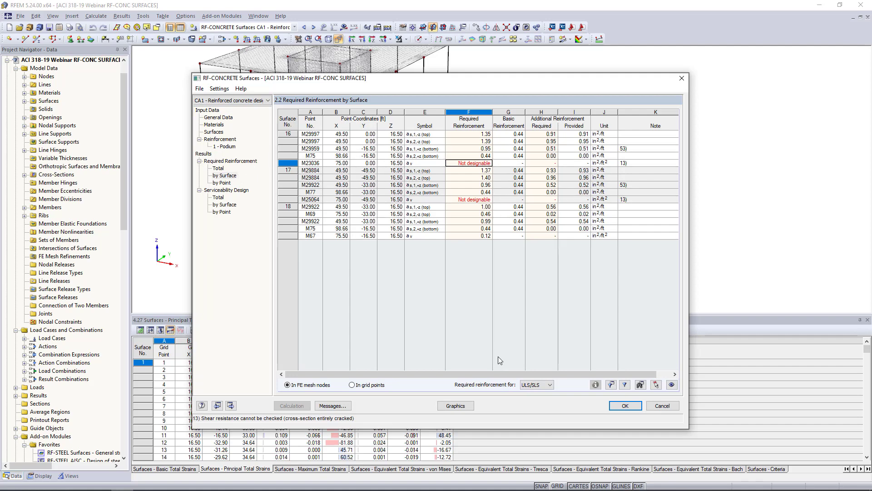
# Step: Limit the required reinforcement results to ULS and open the design details for surface 16's second-direction top reinforcement at point M29997
pyautogui.click(545, 385)
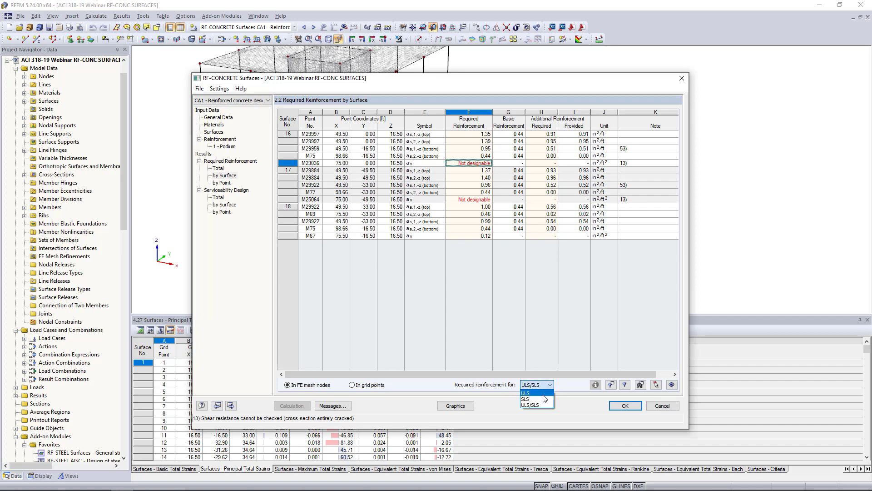
pyautogui.click(544, 393)
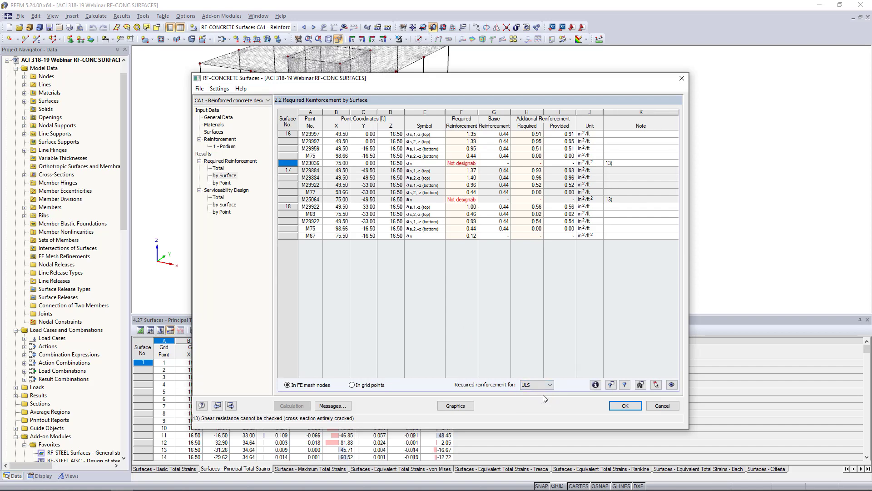
pyautogui.click(441, 141)
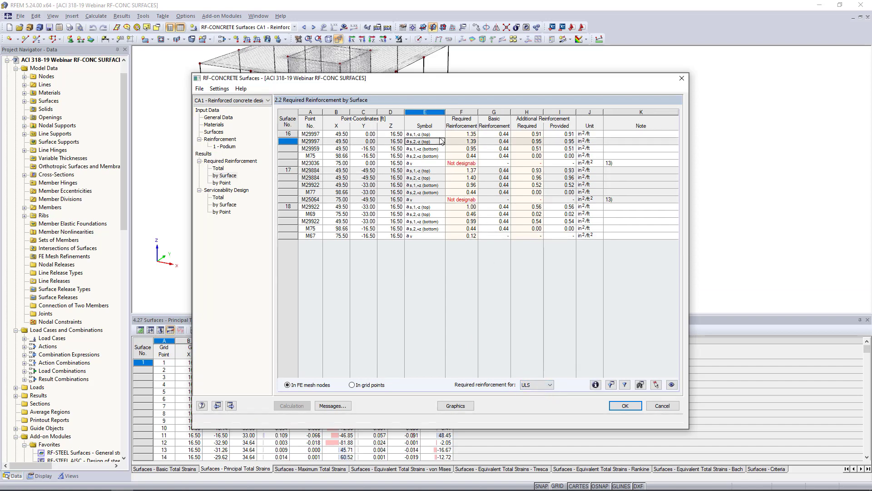
pyautogui.click(551, 386)
pyautogui.click(551, 390)
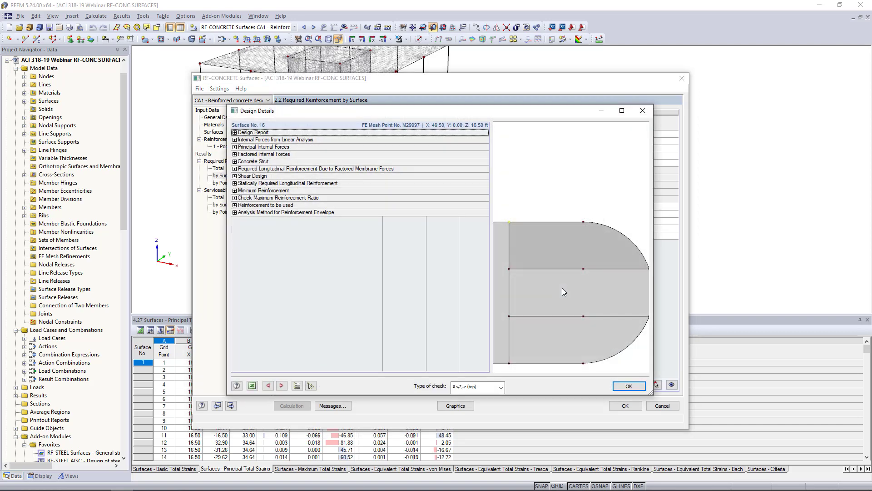
# Step: Examine the bottom surface's factored bending moments in the design details, including the principal moments and differential angles
pyautogui.click(235, 154)
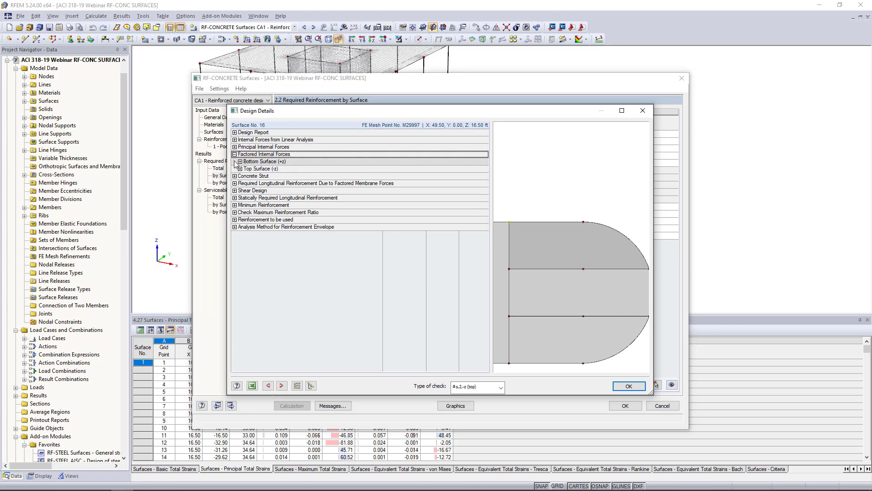
pyautogui.click(239, 161)
pyautogui.click(246, 169)
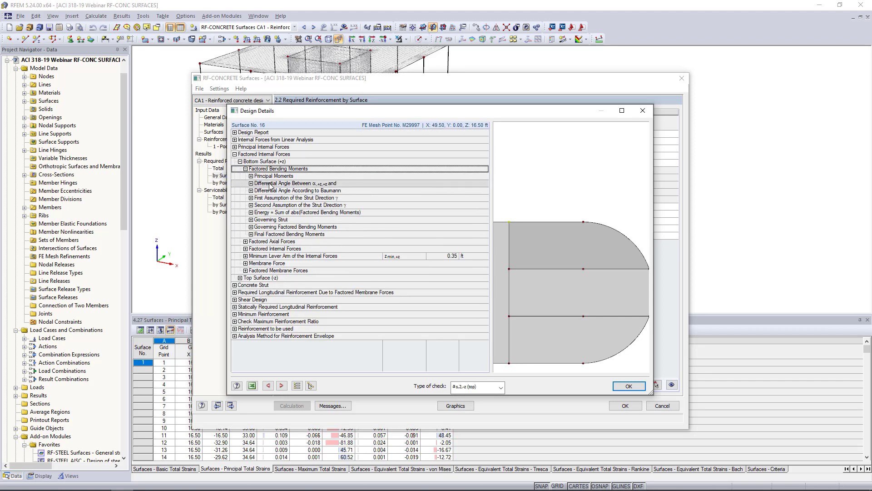
pyautogui.click(250, 176)
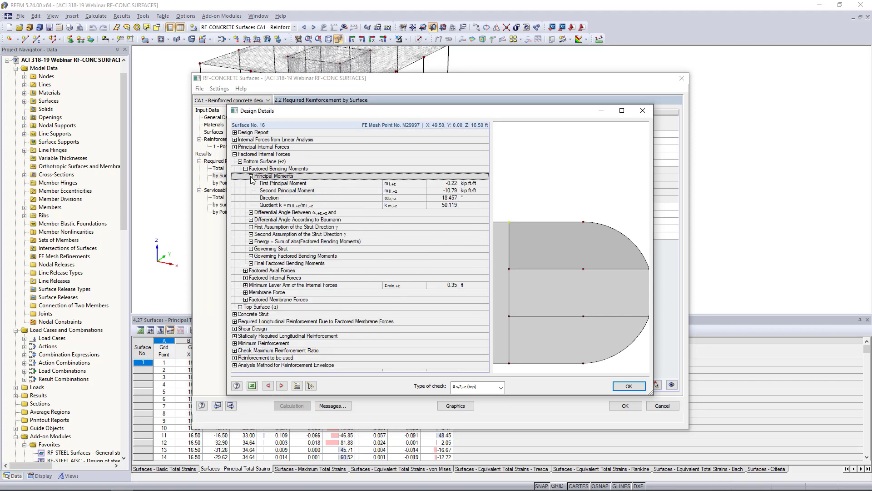
pyautogui.click(251, 213)
pyautogui.scroll(-1, 430, 241)
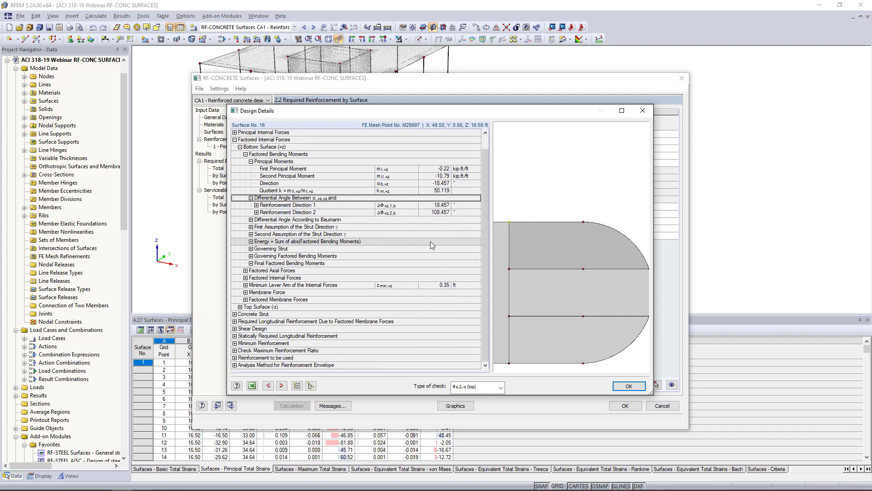
# Step: Examine the shear design details, including the shear reinforcement requirement and the design shear strength without shear reinforcement
pyautogui.click(235, 328)
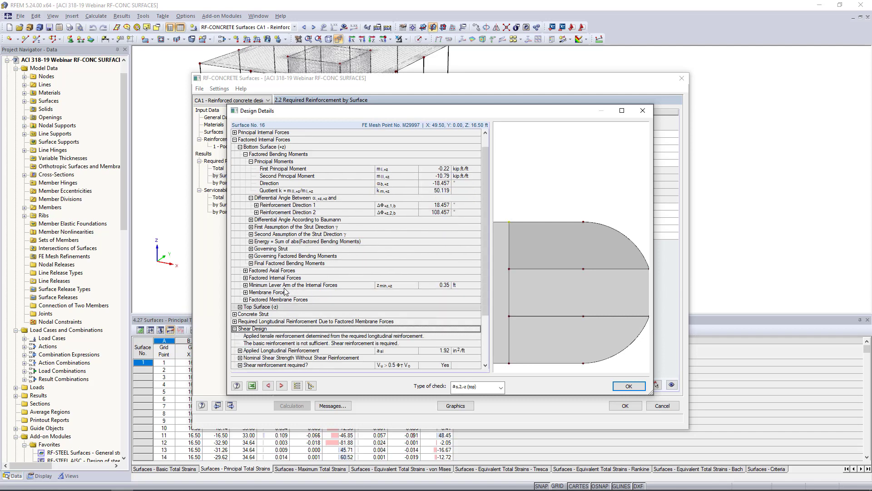
pyautogui.scroll(-3, 324, 268)
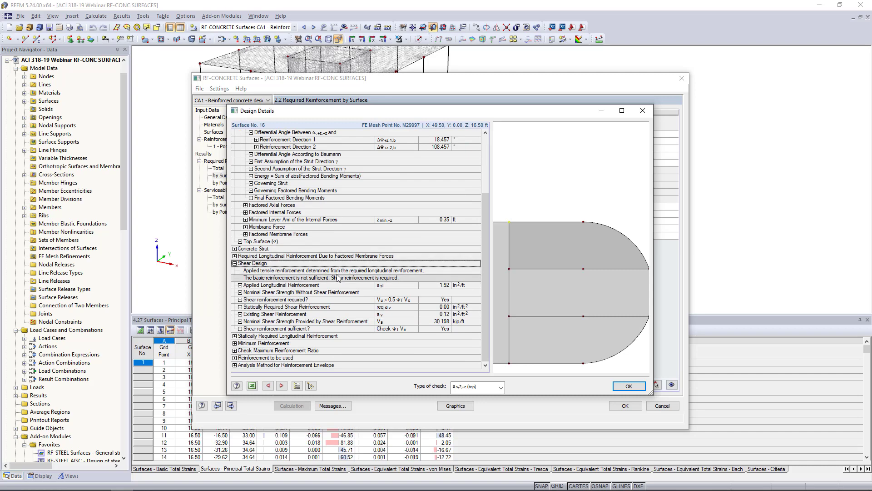
pyautogui.click(240, 300)
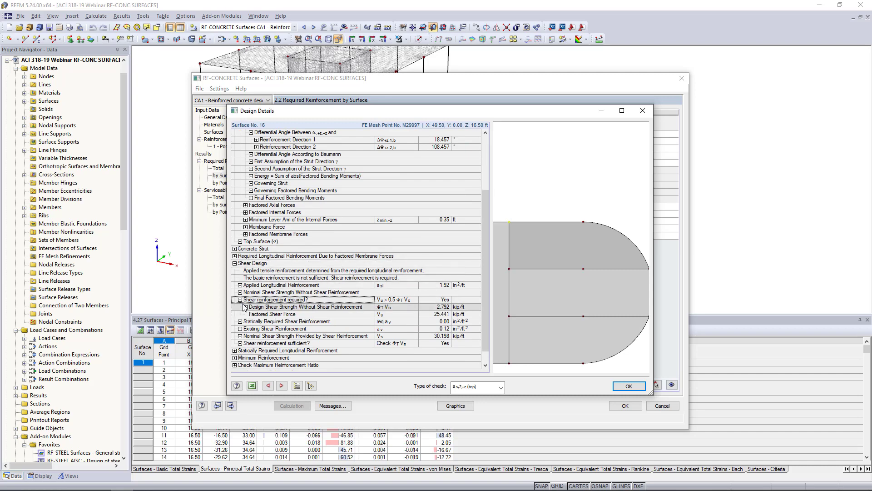
pyautogui.click(245, 307)
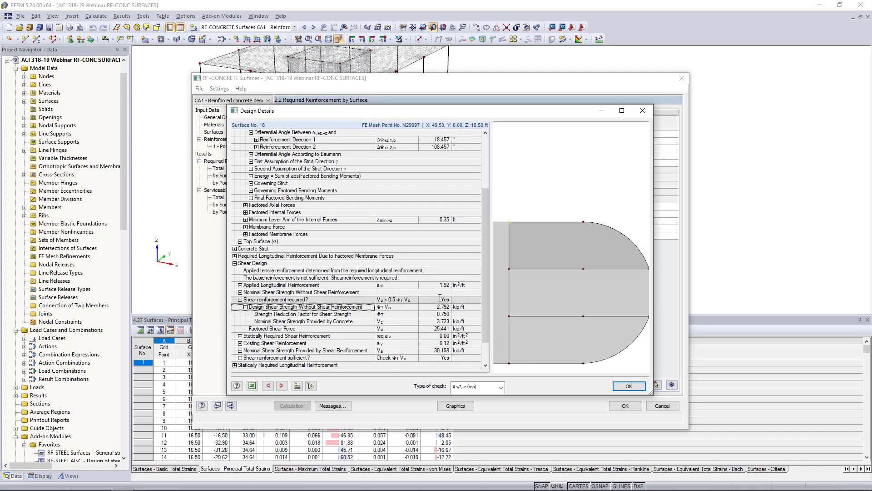
pyautogui.scroll(-2, 440, 297)
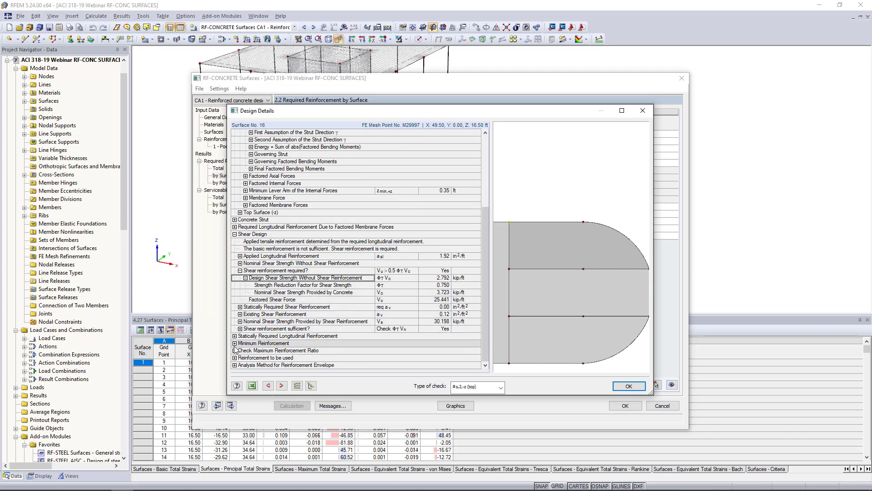
# Step: Review the available types of check without changing the selected top reinforcement check, and close the design details
pyautogui.click(502, 387)
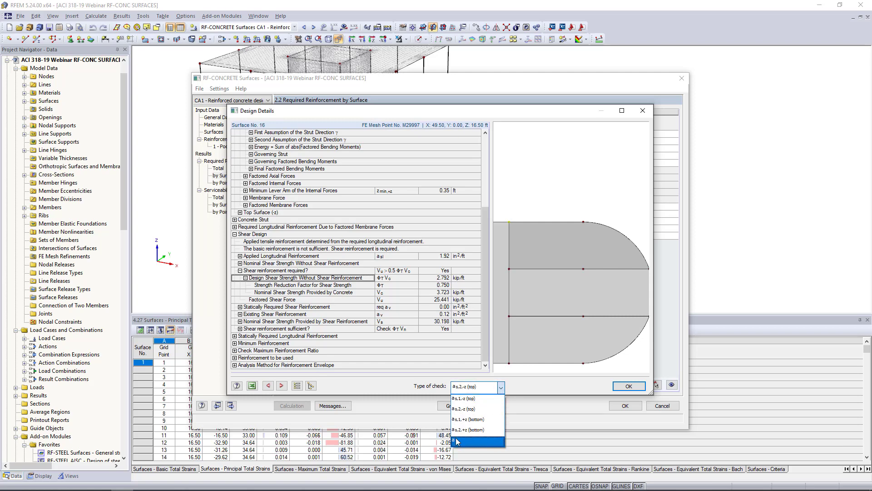
pyautogui.click(395, 386)
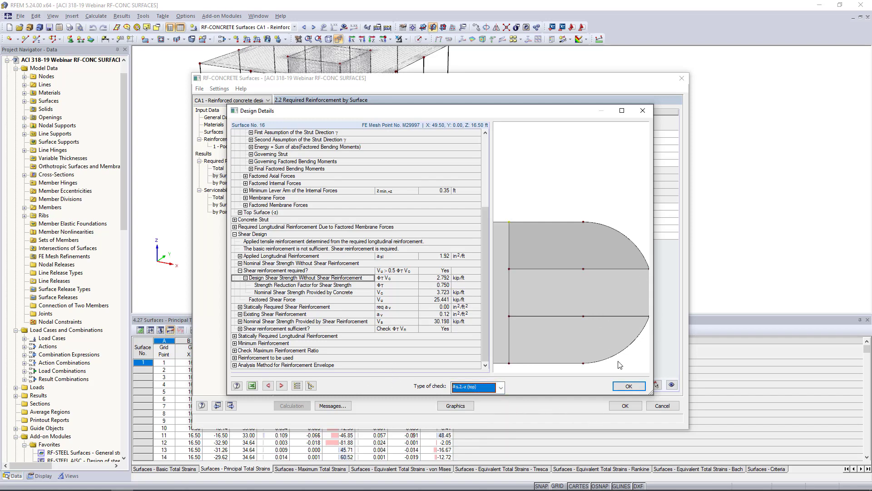
pyautogui.click(641, 113)
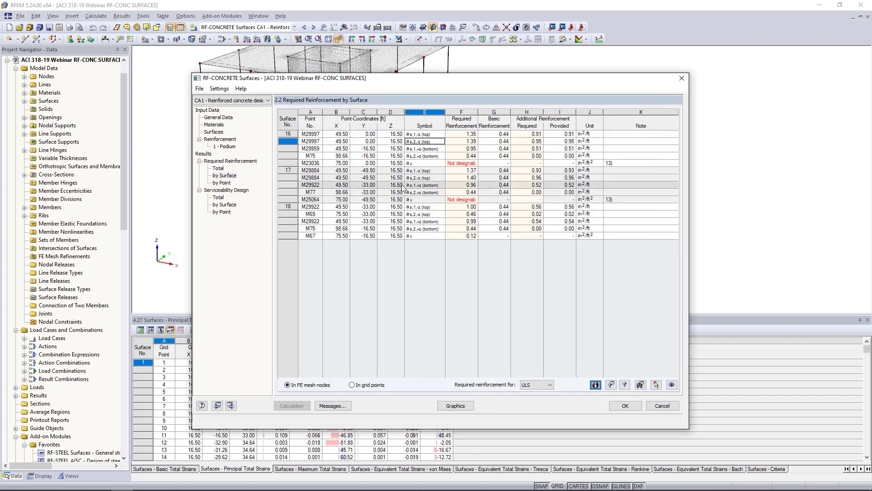
# Step: Review the serviceability design in total and by surface, examining surface 16's deformation, steel bar spacing and crack width checks
pyautogui.click(218, 197)
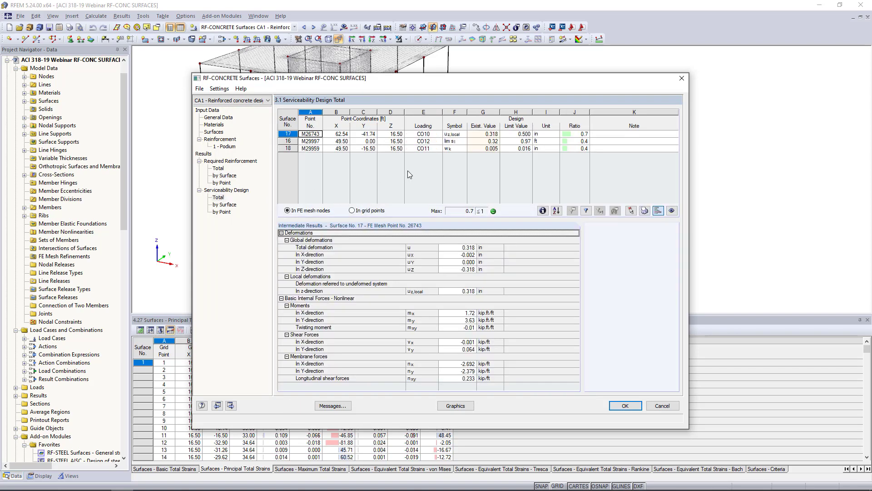
pyautogui.click(224, 204)
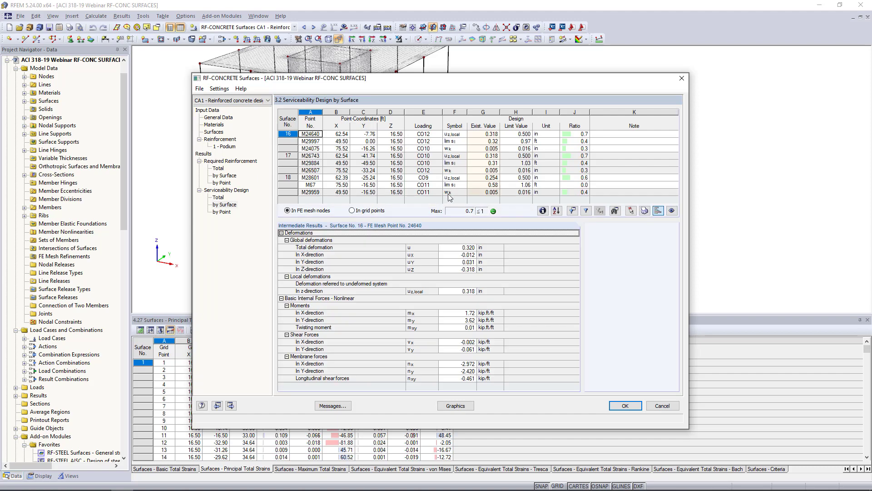
pyautogui.click(476, 136)
pyautogui.click(481, 142)
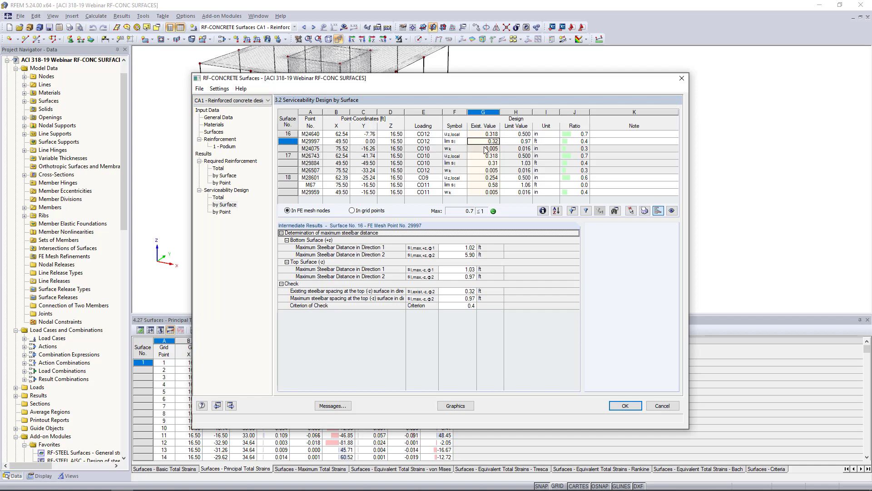
pyautogui.click(485, 150)
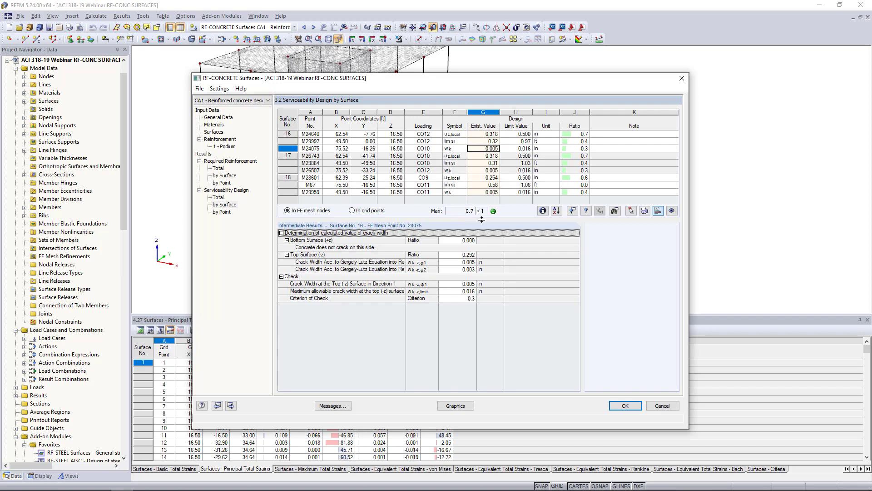
# Step: Review the crack width design details for surface 16 and the available types of check, keeping wk selected, and close the details
pyautogui.click(542, 211)
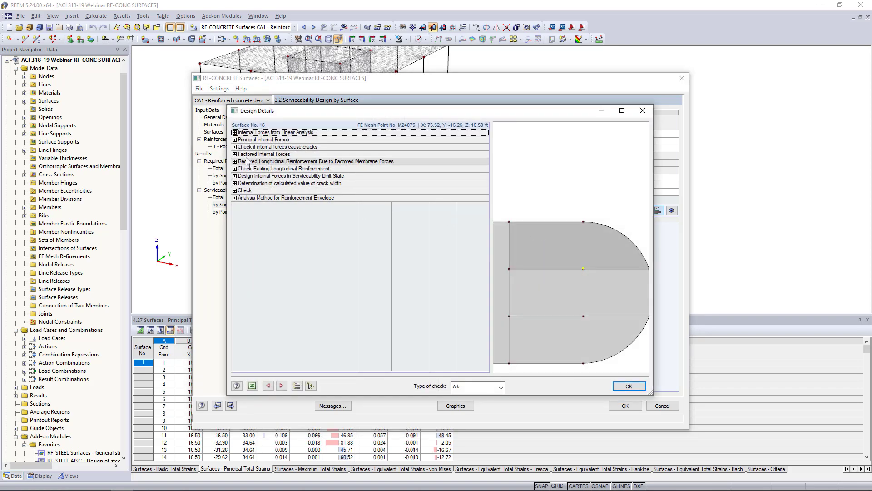
pyautogui.click(481, 388)
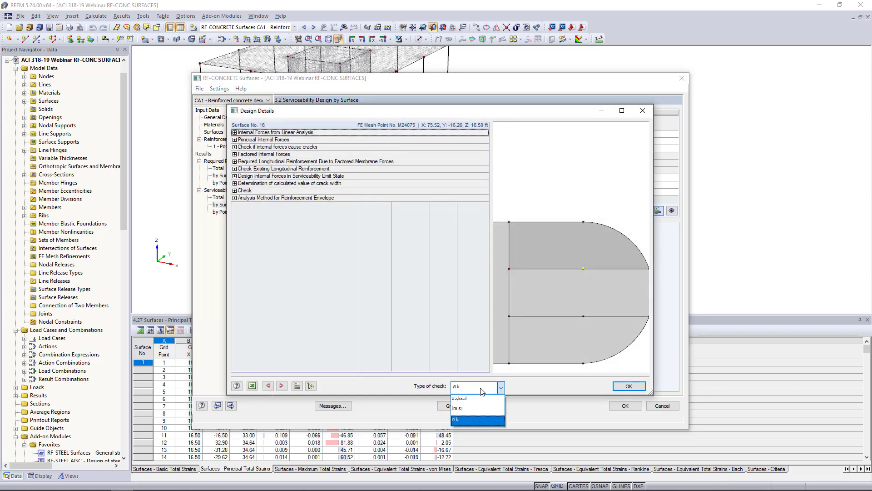
pyautogui.click(380, 234)
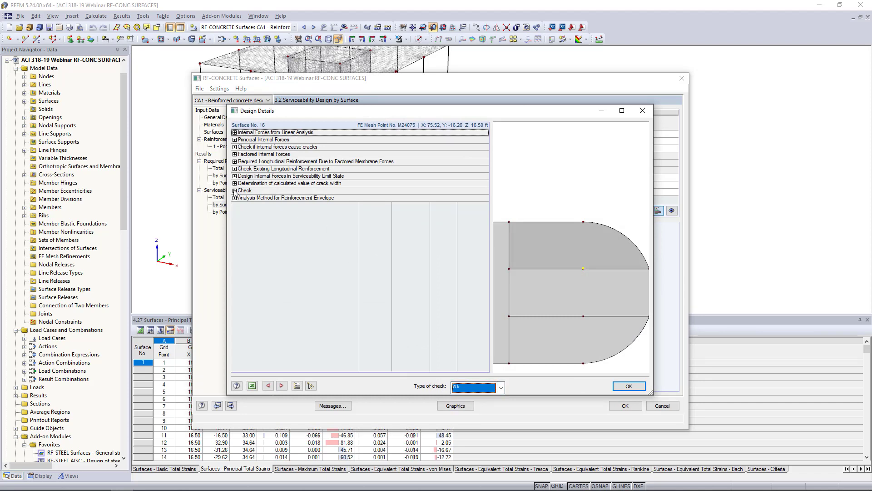
pyautogui.click(235, 191)
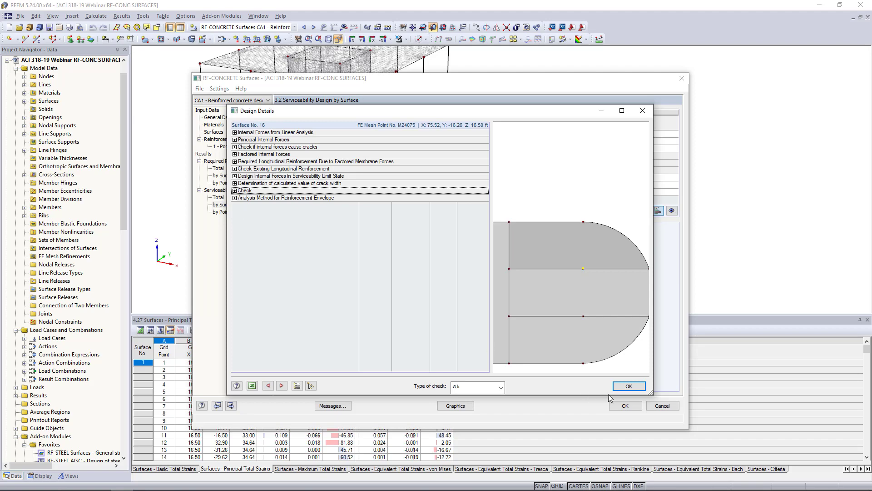
pyautogui.click(628, 386)
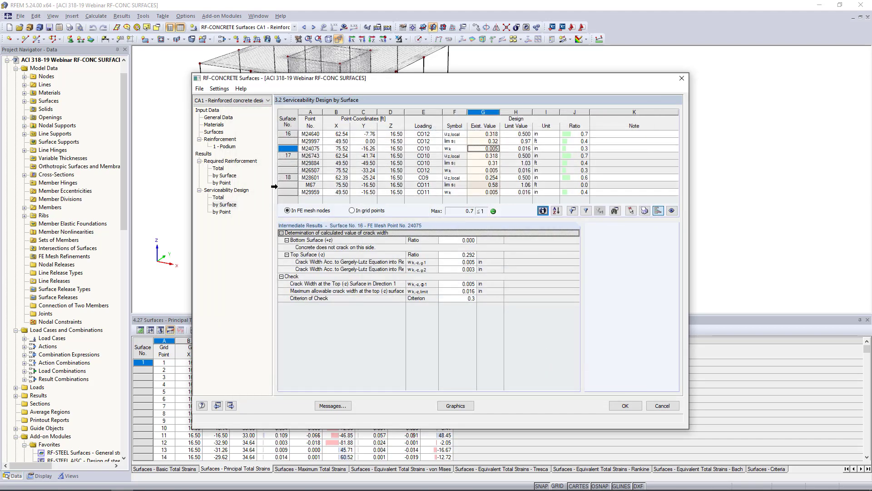
# Step: Examine surface 16's shear reinforcement entry in the total required reinforcement, and display the design results graphically on the model
pyautogui.click(218, 168)
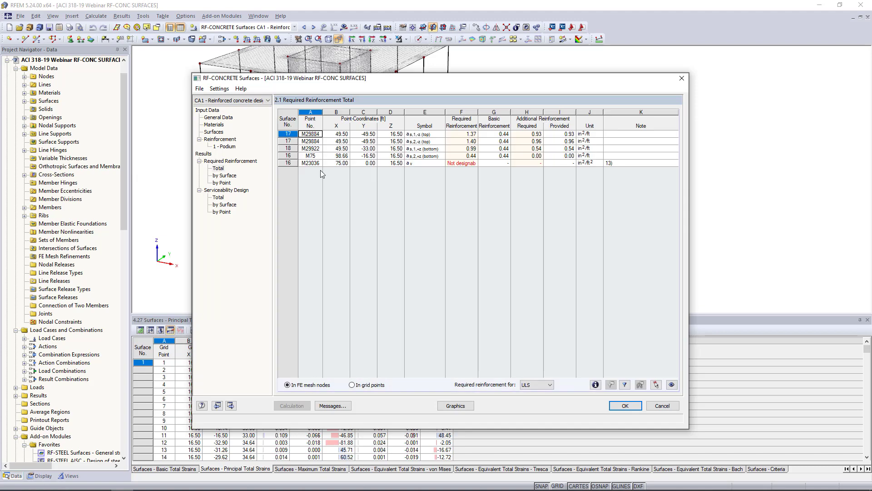
pyautogui.click(454, 164)
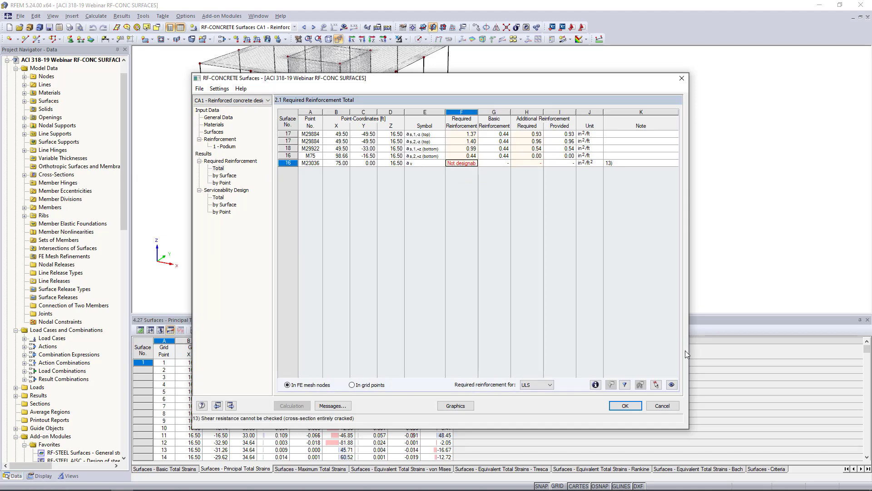
pyautogui.click(466, 409)
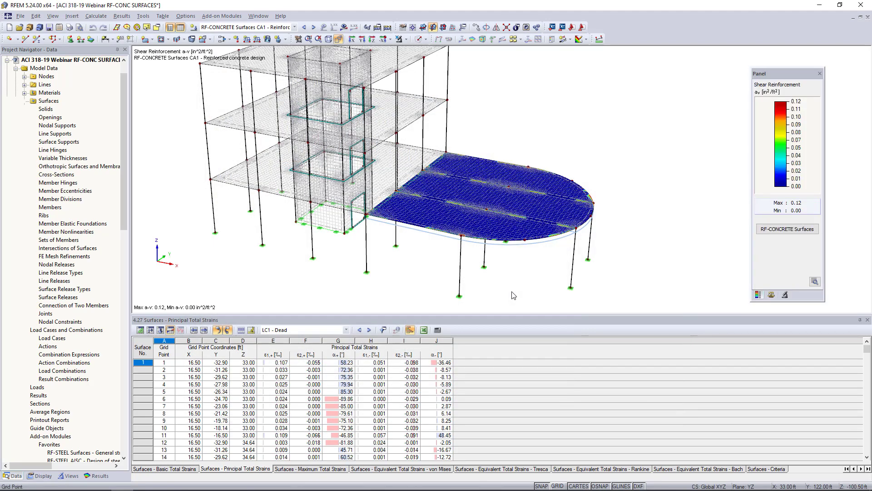
pyautogui.moveTo(512, 252); pyautogui.dragTo(468, 245, button='middle')
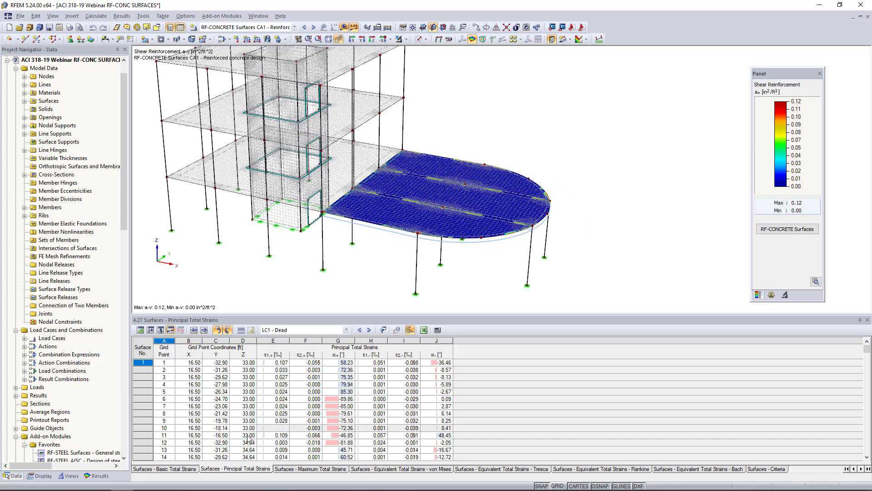
# Step: Display the required top reinforcement on the podium slab in direction 1 and in direction 2, examining its distribution and the reinforcement directions
pyautogui.click(97, 475)
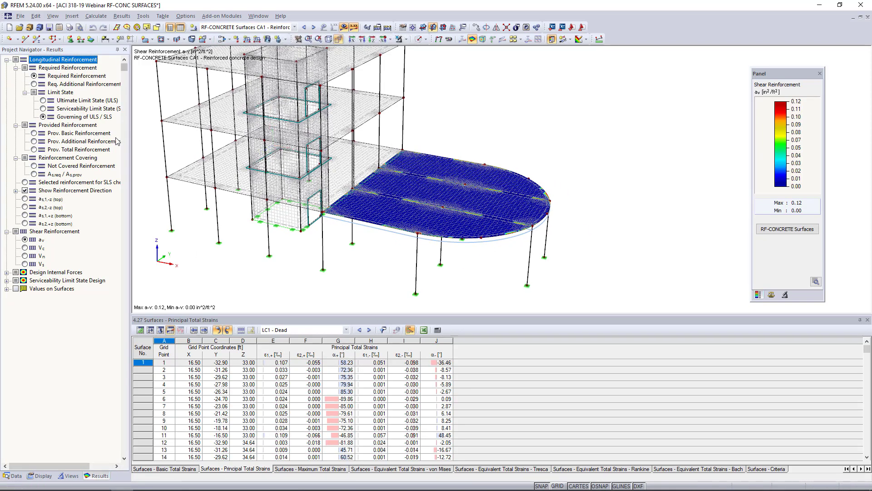
pyautogui.click(34, 76)
pyautogui.scroll(1, 421, 204)
pyautogui.scroll(2, 422, 204)
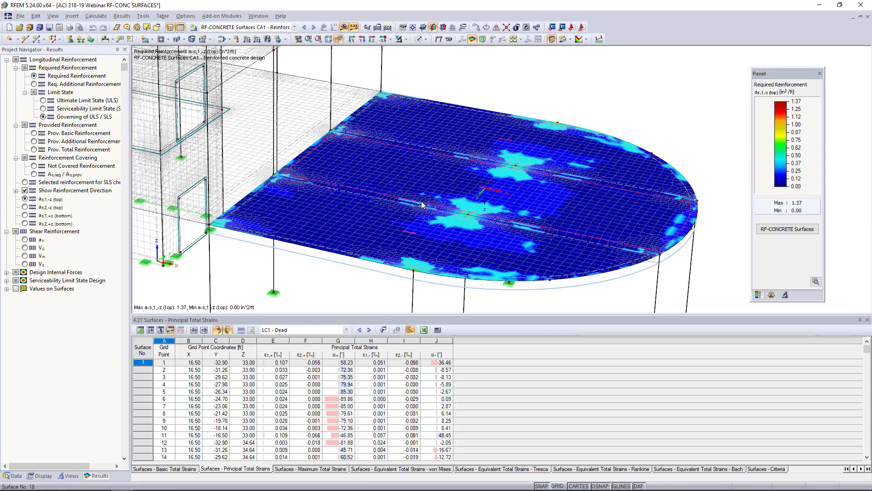
pyautogui.moveTo(421, 205); pyautogui.dragTo(391, 174, button='middle')
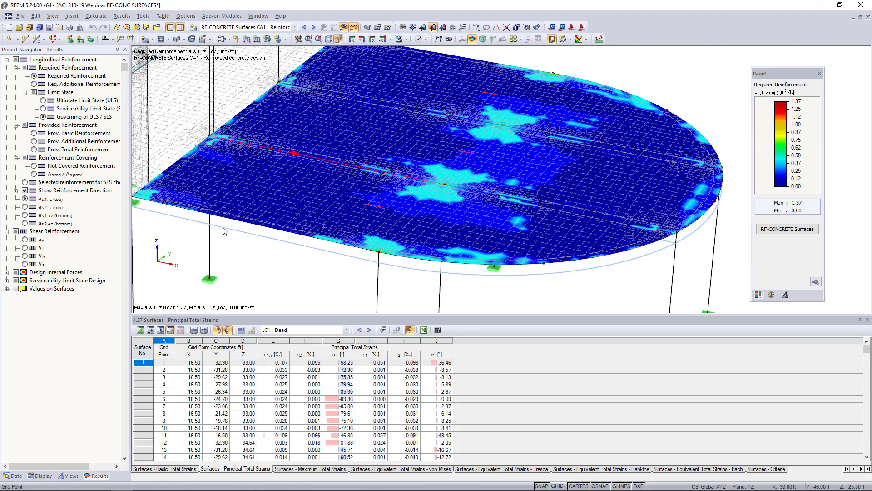
pyautogui.click(24, 206)
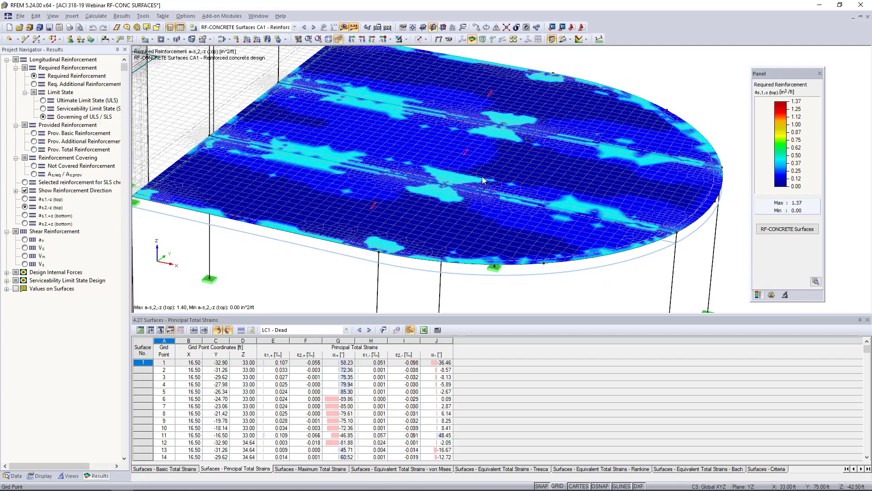
pyautogui.scroll(2, 465, 155)
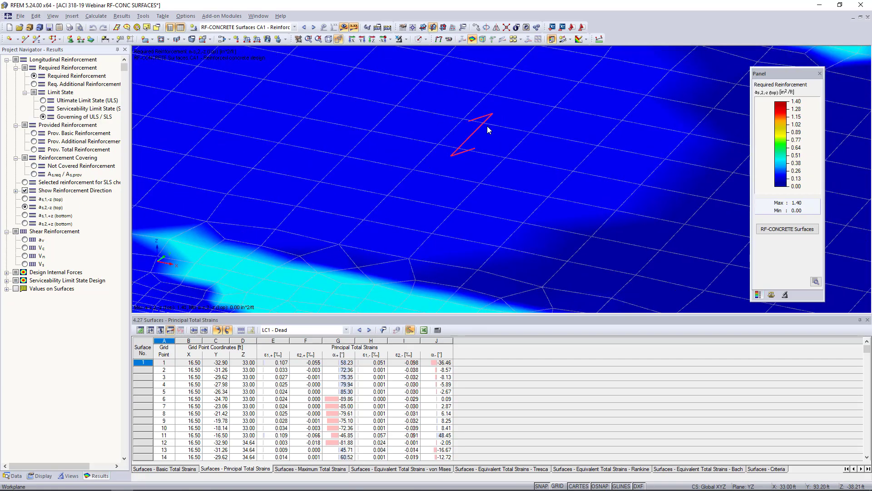
pyautogui.scroll(2, 482, 133)
pyautogui.scroll(-4, 482, 133)
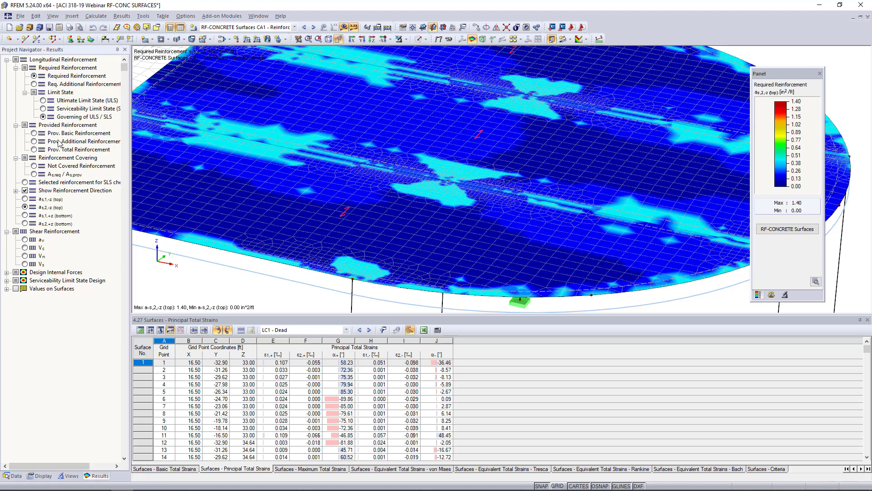
# Step: Display the required shear reinforcement av on the podium slab and examine the concentrations around the columns and along the slab edge
pyautogui.click(25, 240)
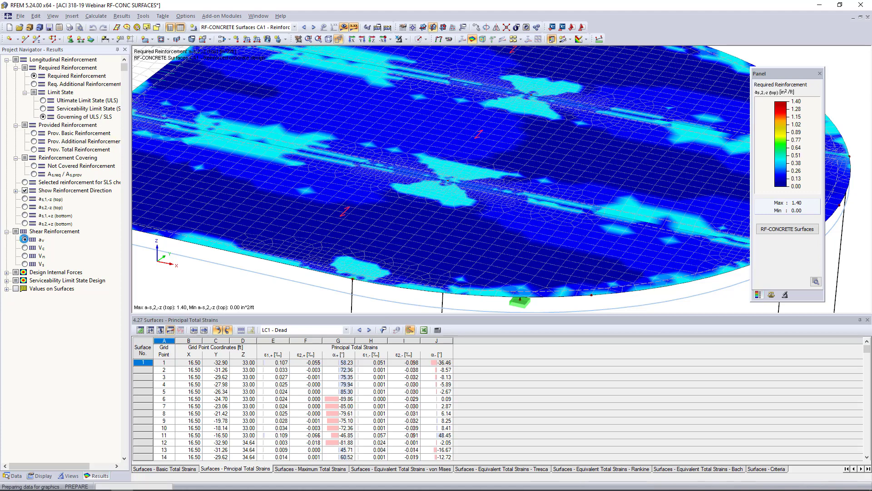
pyautogui.scroll(-2, 314, 249)
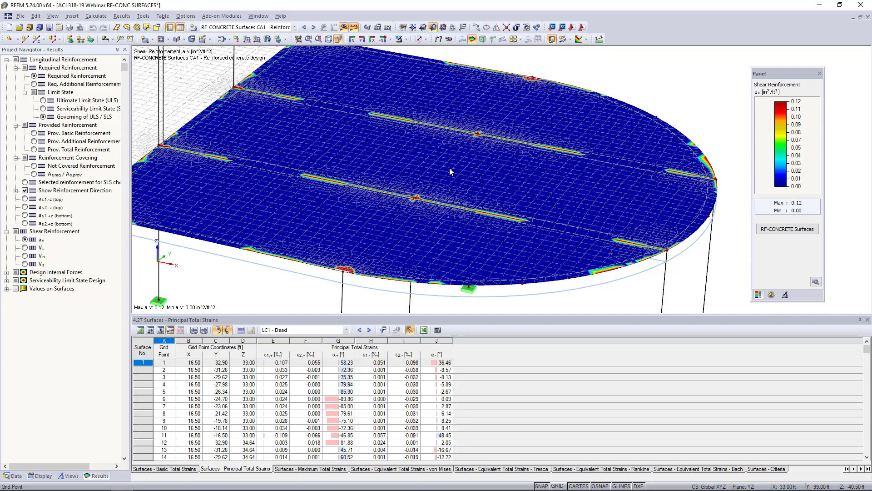
pyautogui.keyDown('ctrl'); pyautogui.moveTo(429, 192); pyautogui.dragTo(454, 141, button='middle'); pyautogui.keyUp('ctrl')
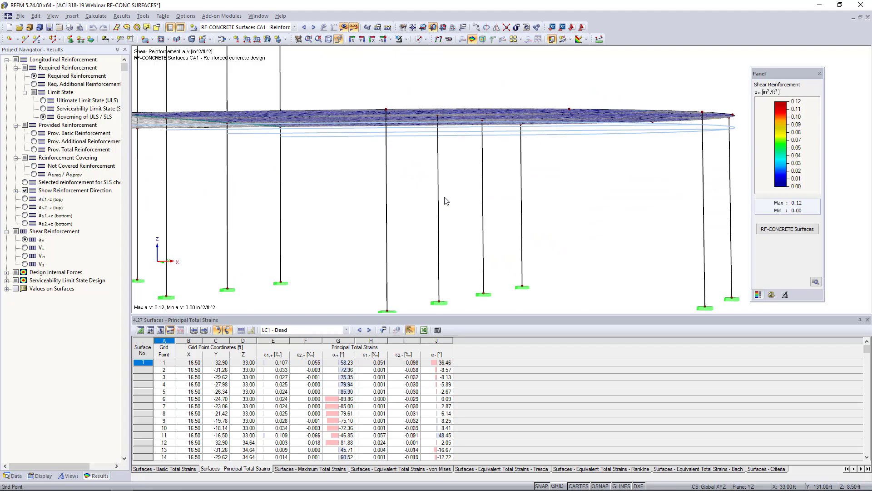
pyautogui.keyDown('ctrl'); pyautogui.moveTo(476, 179); pyautogui.dragTo(494, 156, button='middle'); pyautogui.keyUp('ctrl')
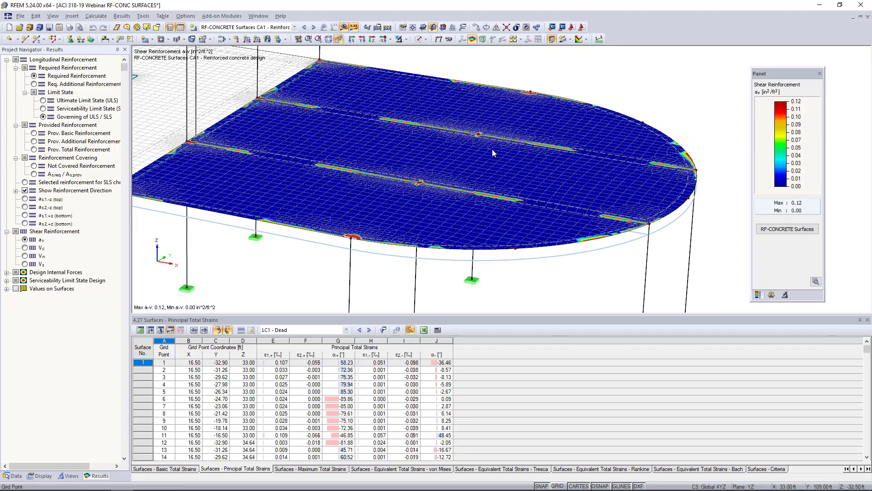
pyautogui.scroll(6, 553, 98)
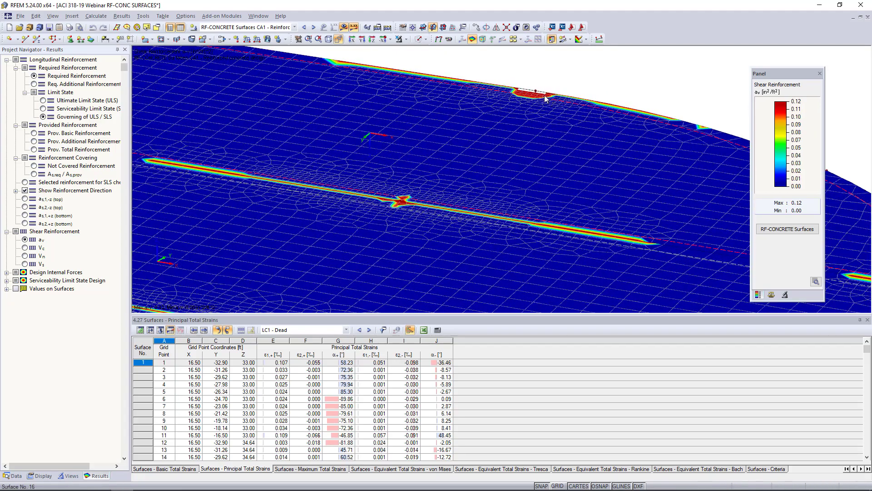
pyautogui.scroll(2, 543, 95)
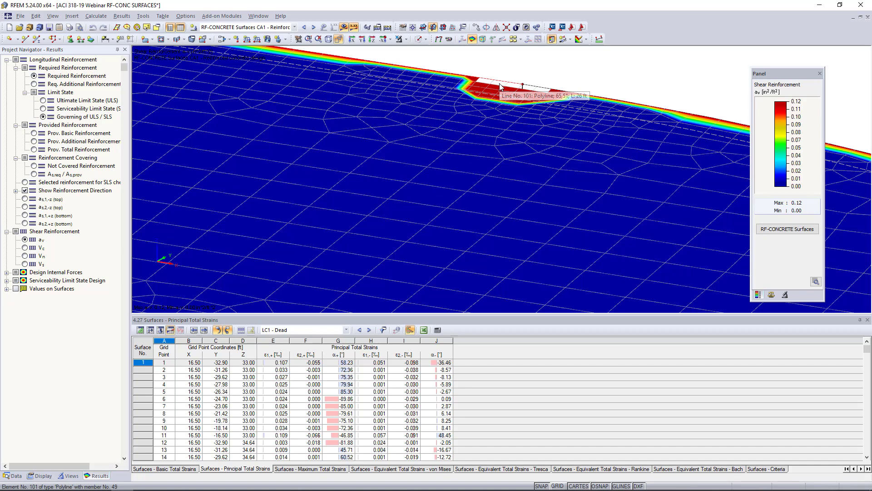
pyautogui.scroll(2, 500, 86)
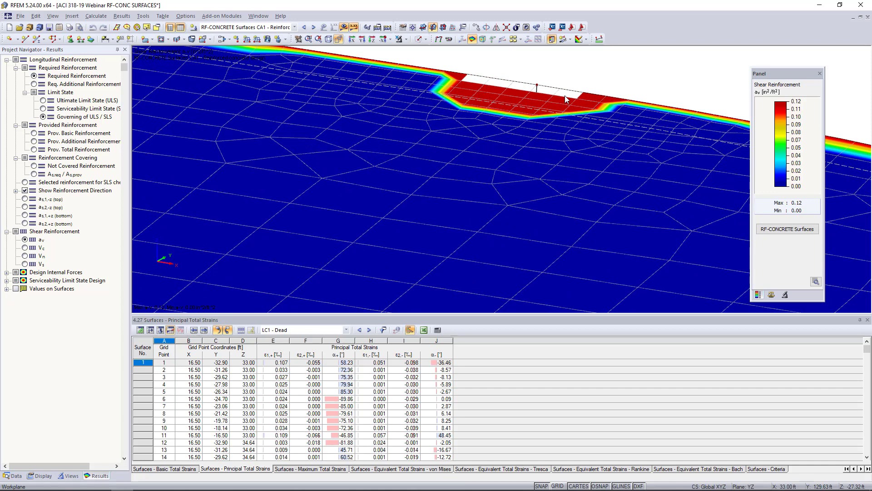
# Step: Hide the results and show the model as solid transparent to examine the columns' footprints at the slab edge and interior supports
pyautogui.click(343, 27)
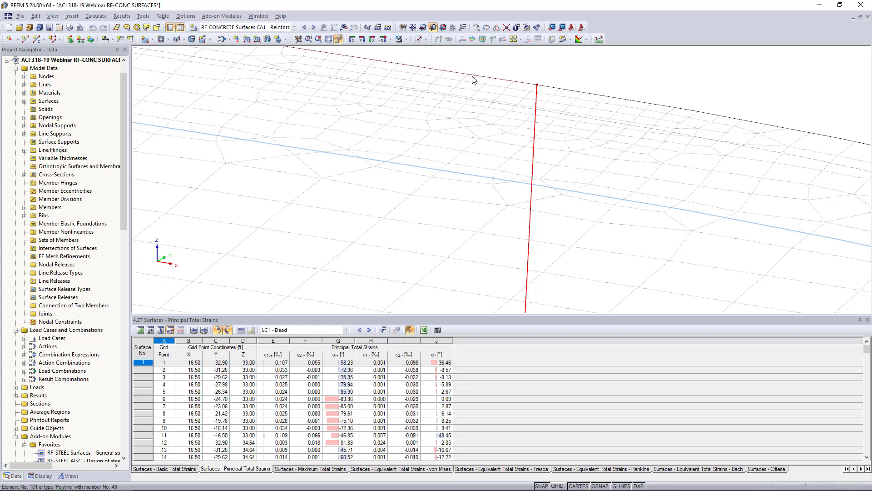
pyautogui.click(424, 39)
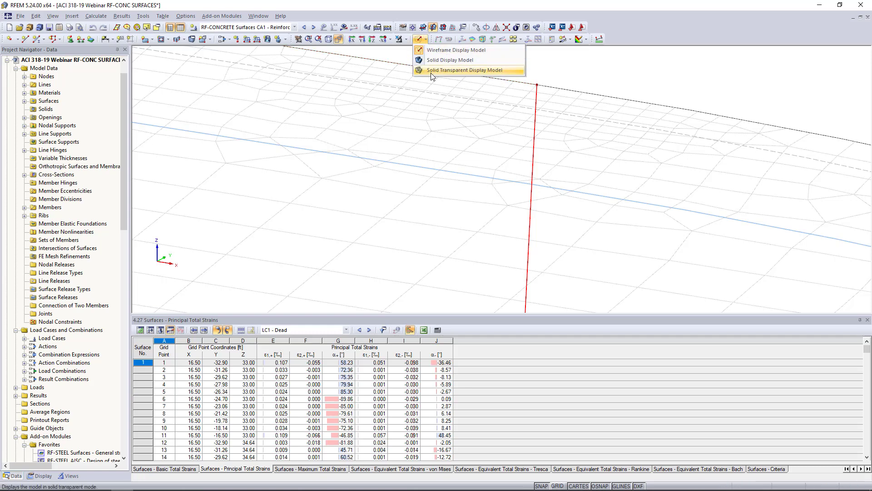
pyautogui.click(431, 72)
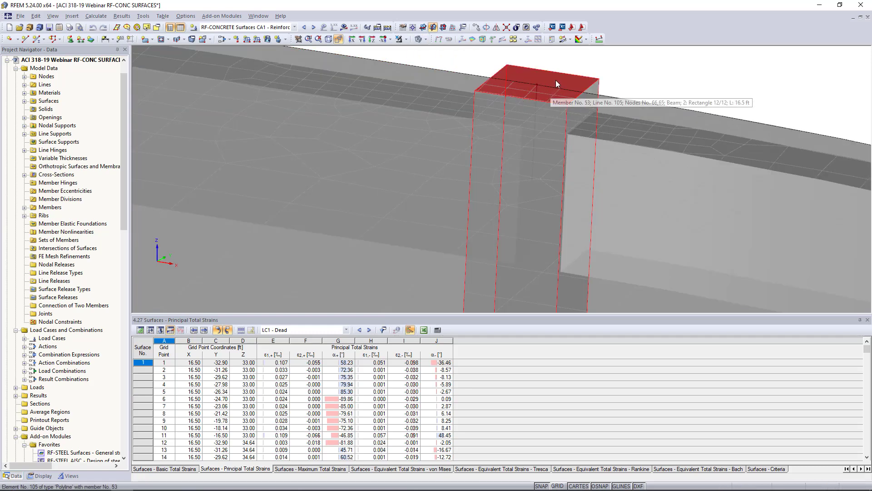
pyautogui.scroll(-4, 555, 80)
pyautogui.scroll(3, 451, 167)
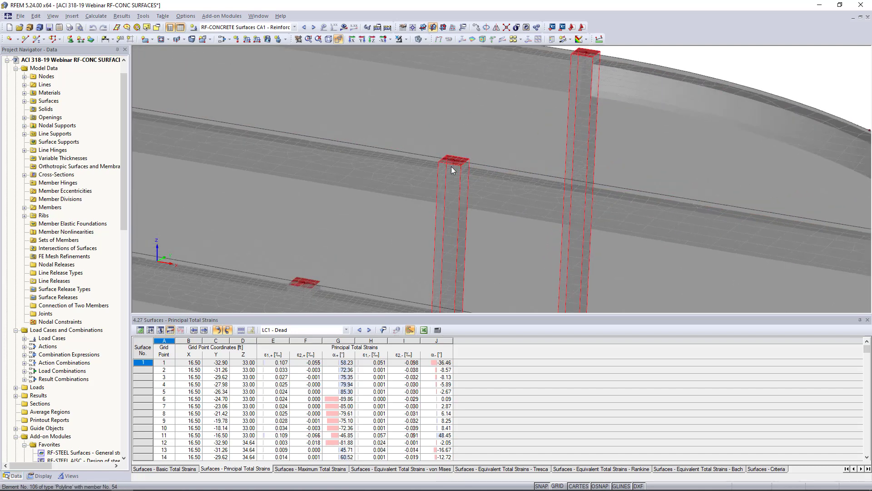
# Step: Return the model to the wireframe display and view the podium slab with its columns
pyautogui.click(426, 42)
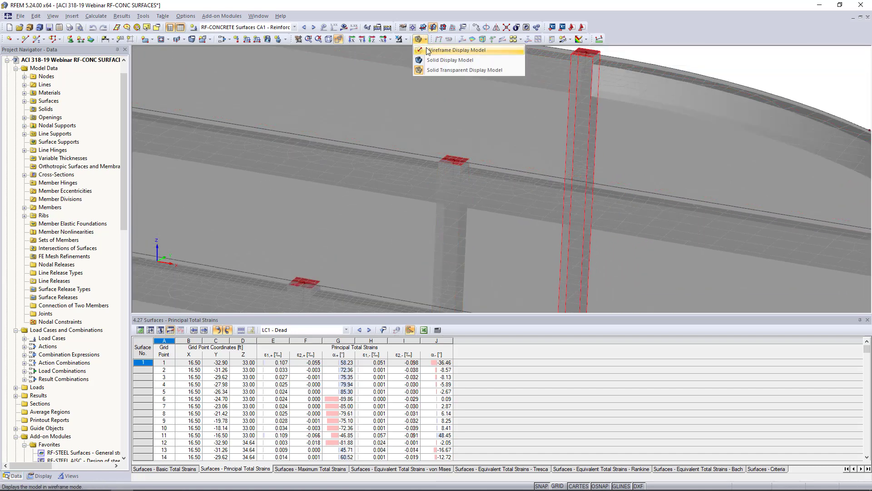
pyautogui.click(454, 50)
pyautogui.scroll(-3, 483, 144)
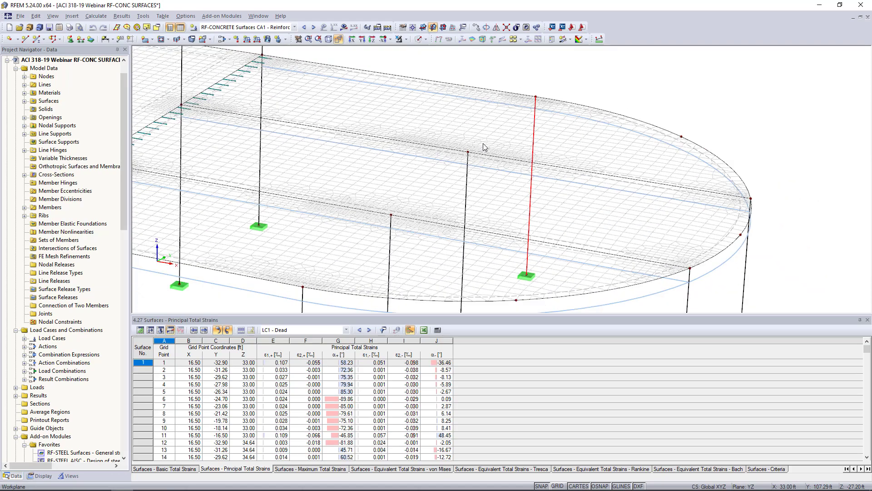
pyautogui.moveTo(471, 211); pyautogui.dragTo(476, 179, button='middle')
pyautogui.scroll(-1, 478, 180)
pyautogui.keyDown('ctrl'); pyautogui.moveTo(421, 197); pyautogui.dragTo(504, 225, button='middle'); pyautogui.keyUp('ctrl')
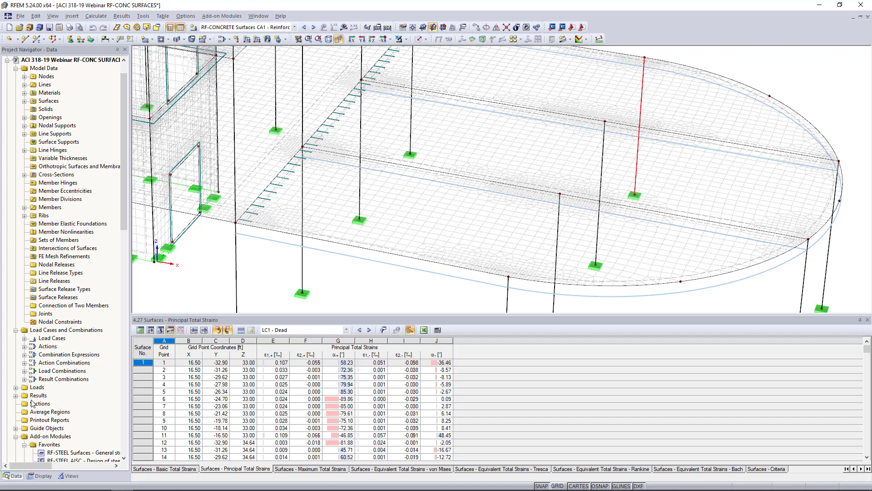
# Step: Start a new average region and assign it to surface 17
pyautogui.scroll(-3, 55, 377)
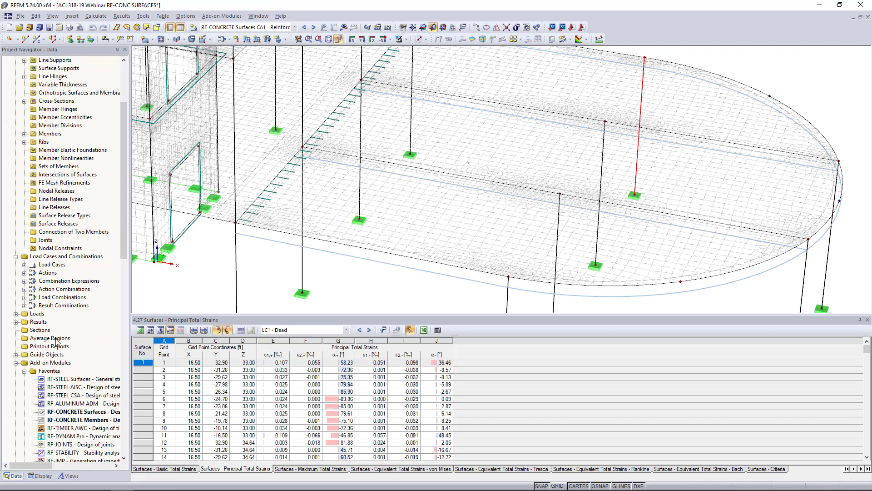
pyautogui.rightClick(57, 340)
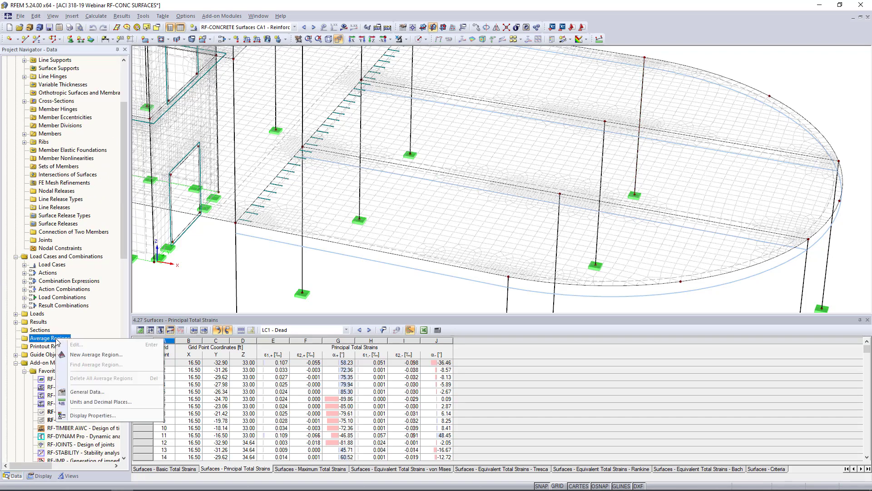
pyautogui.click(83, 355)
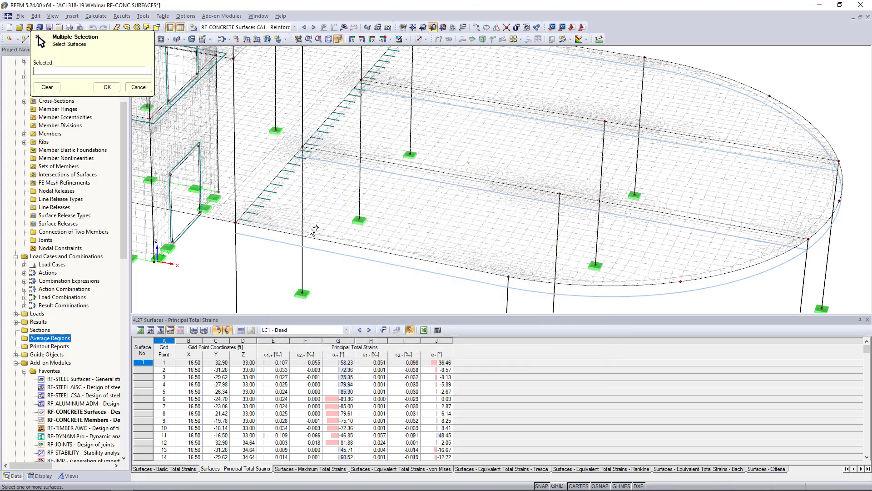
pyautogui.click(309, 231)
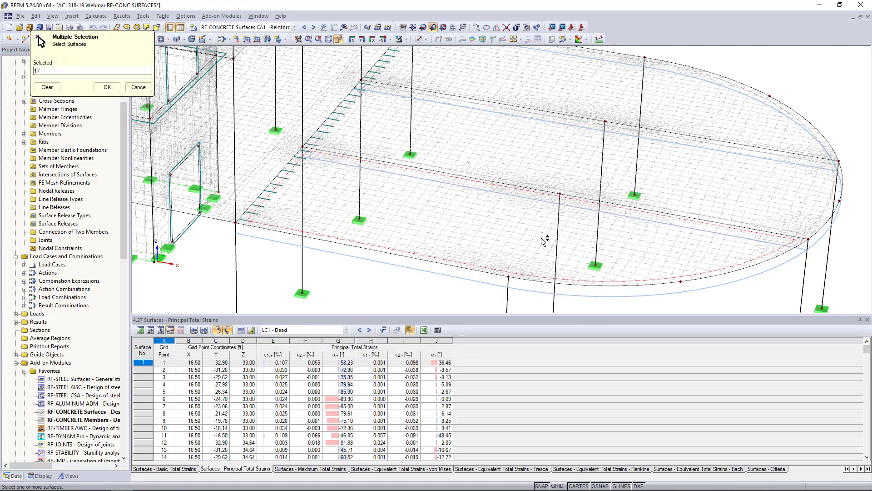
pyautogui.click(107, 86)
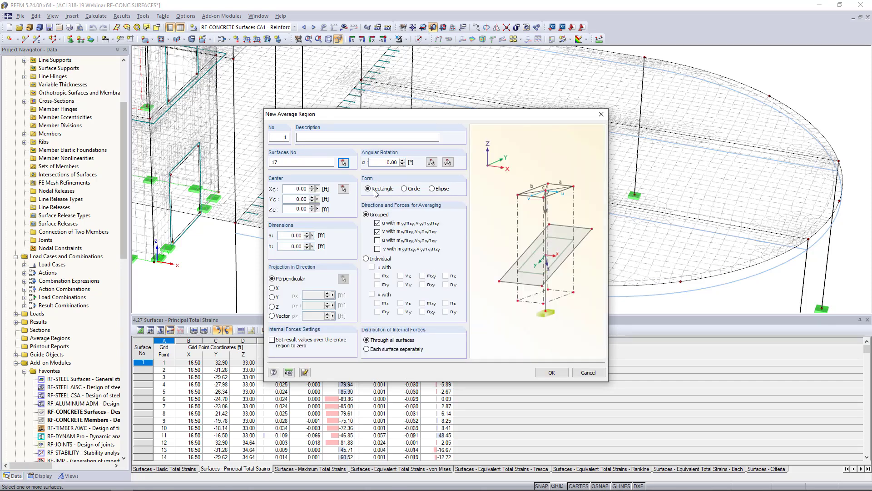
# Step: Size the rectangular average region 1.00 ft by 1.00 ft and centre it on the slab's corner node at 49.50, -49.50, 16.50 ft
pyautogui.click(290, 235)
pyautogui.click(343, 188)
pyautogui.click(235, 222)
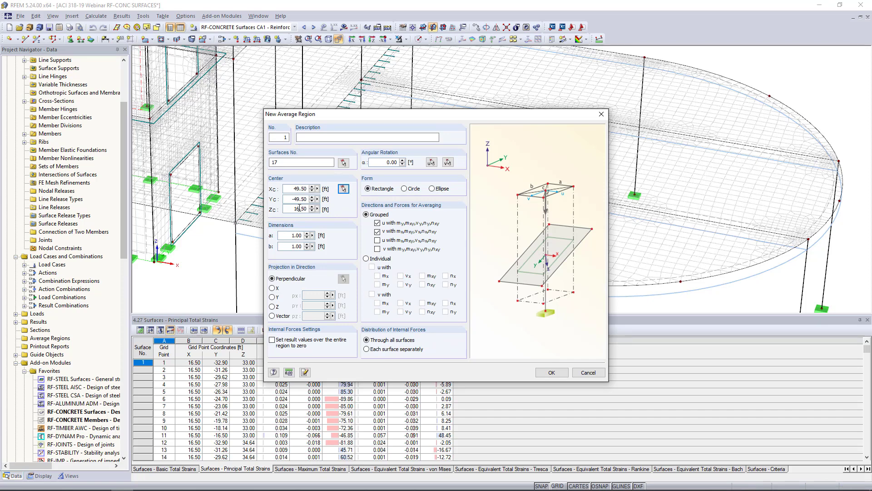
# Step: Enable all four grouped force-averaging options and create the average region at the podium slab's corner column
pyautogui.click(377, 240)
pyautogui.click(551, 372)
pyautogui.scroll(5, 241, 222)
pyautogui.scroll(5, 317, 250)
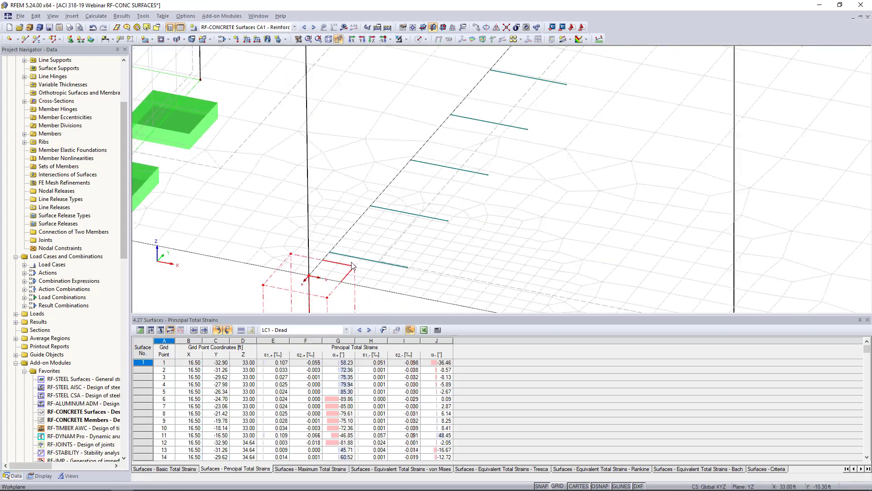
pyautogui.scroll(-5, 357, 263)
pyautogui.scroll(5, 360, 261)
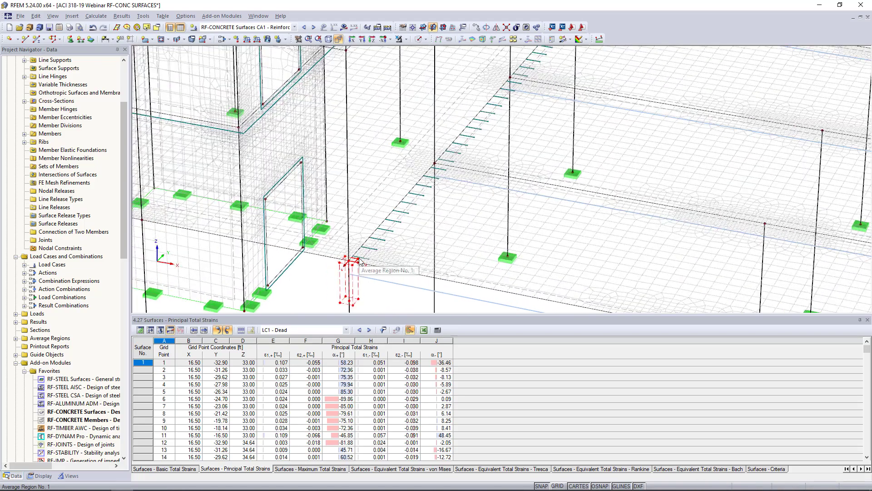
# Step: Copy the corner average region to the next column node along the hinged slab edge at 49.50, -33.00, 16.50 ft
pyautogui.keyDown('ctrl'); pyautogui.moveTo(343, 262); pyautogui.dragTo(482, 108); pyautogui.keyUp('ctrl')
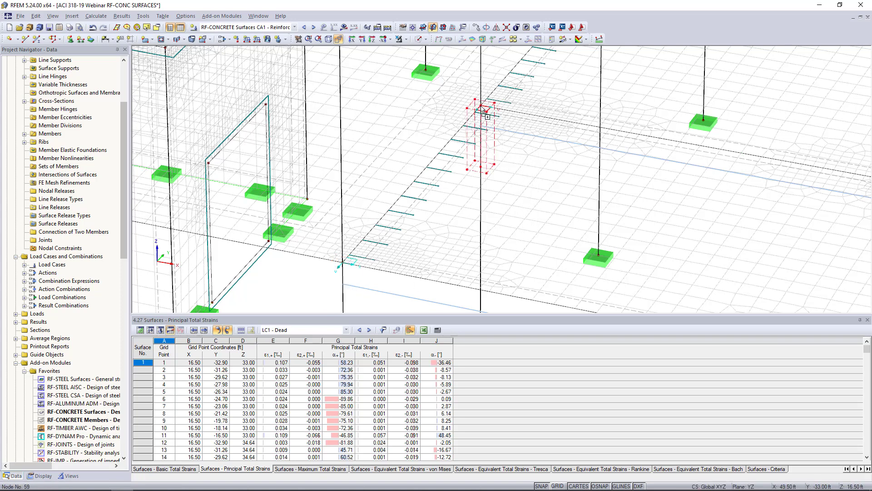
pyautogui.scroll(1, 517, 120)
pyautogui.moveTo(517, 120); pyautogui.dragTo(453, 155, button='middle')
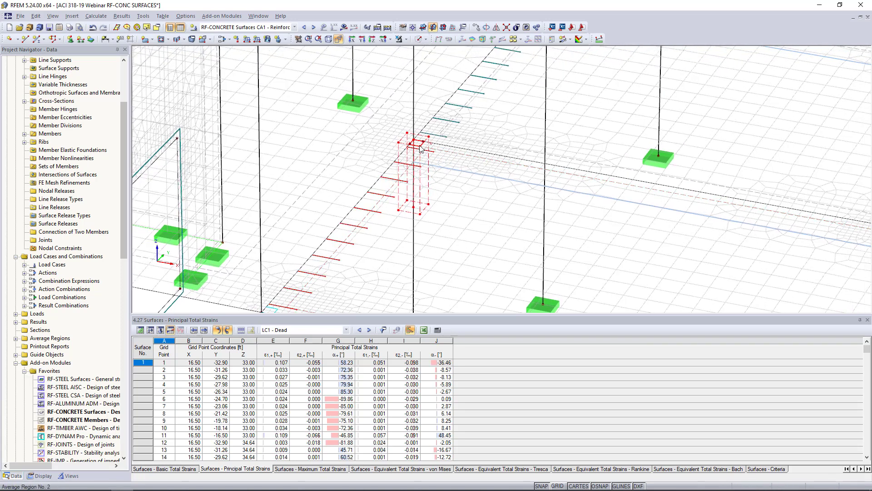
# Step: Add surface 18 to the copied average region so that it covers surfaces 17 and 18
pyautogui.doubleClick(421, 148)
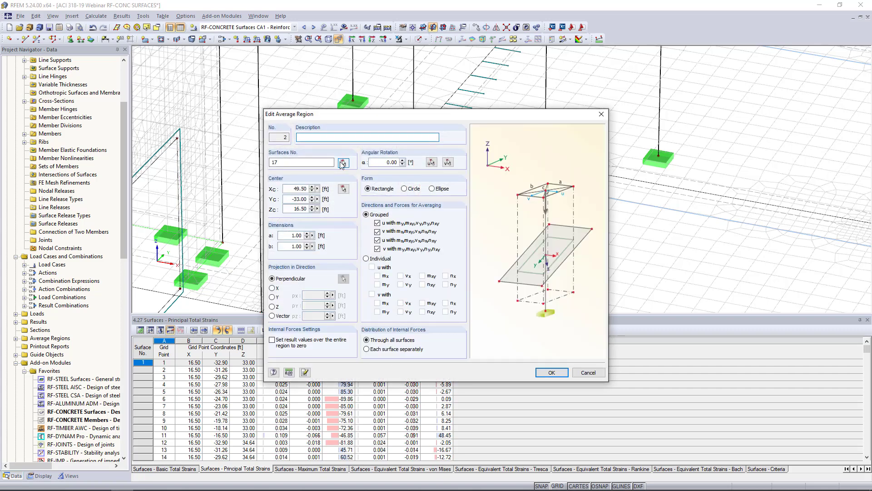
pyautogui.click(343, 163)
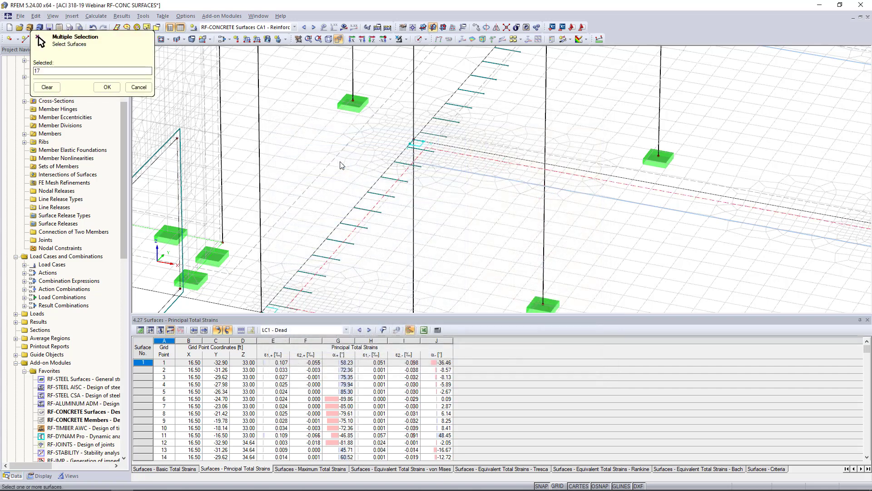
pyautogui.click(466, 140)
pyautogui.click(107, 87)
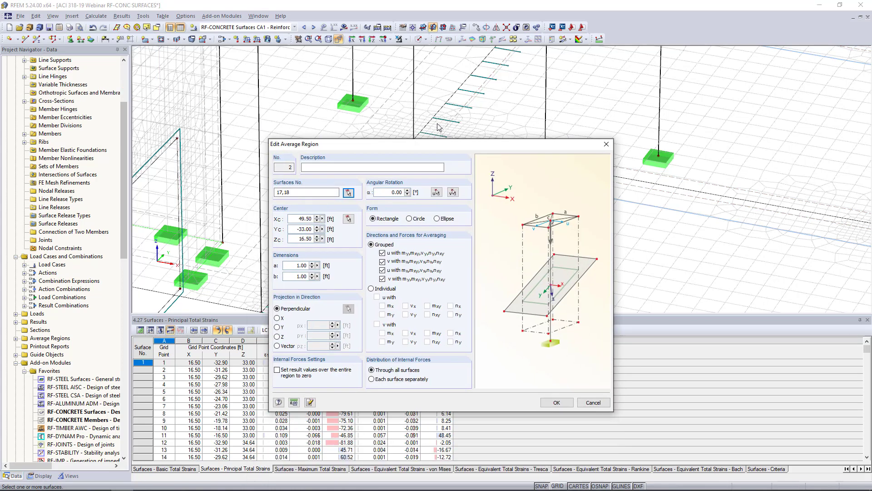
pyautogui.click(551, 360)
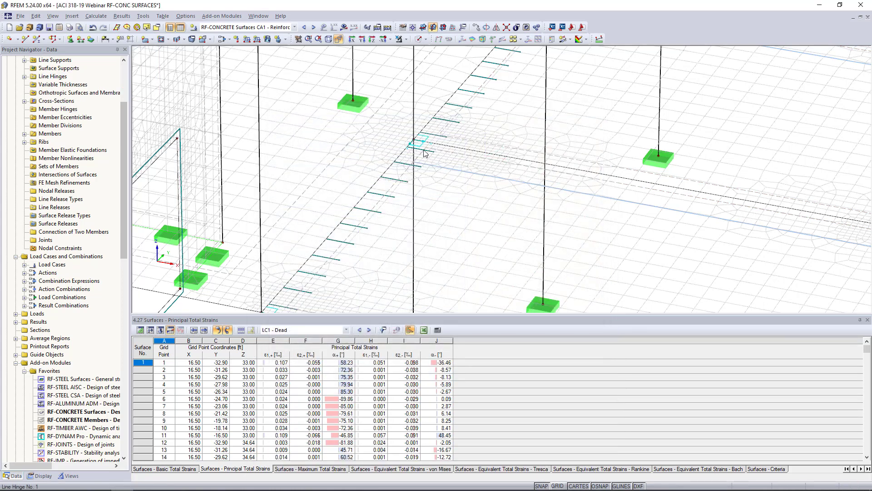
# Step: Copy the average region covering surfaces 17 and 18 to the column node at 49.50, -16.50, 16.50 ft
pyautogui.moveTo(548, 139); pyautogui.dragTo(357, 249, button='middle')
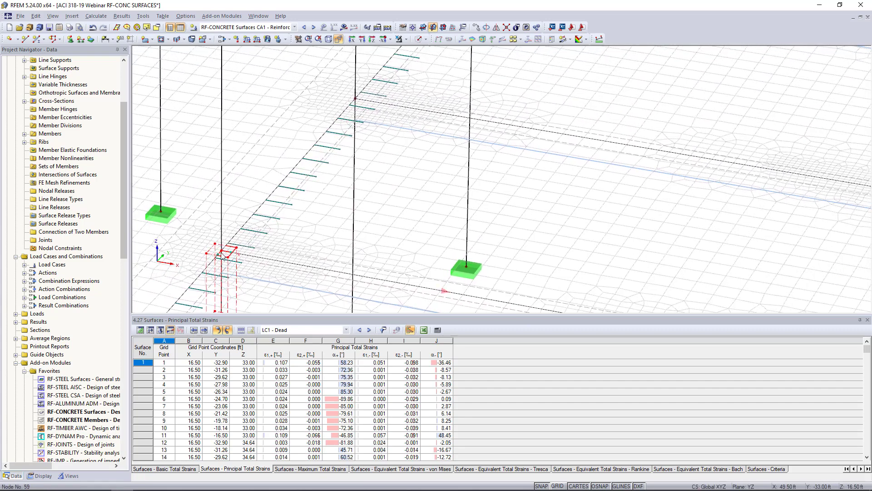
pyautogui.keyDown('ctrl'); pyautogui.moveTo(223, 253); pyautogui.dragTo(357, 106); pyautogui.keyUp('ctrl')
pyautogui.doubleClick(362, 100)
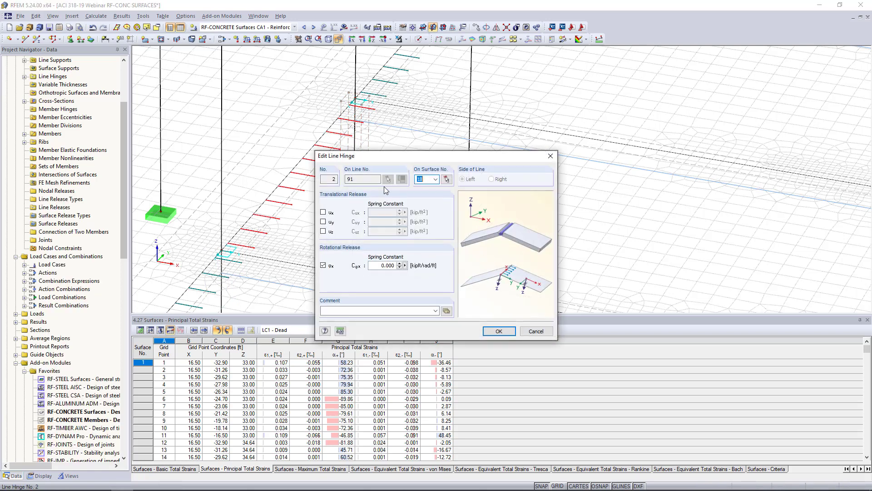
pyautogui.click(550, 156)
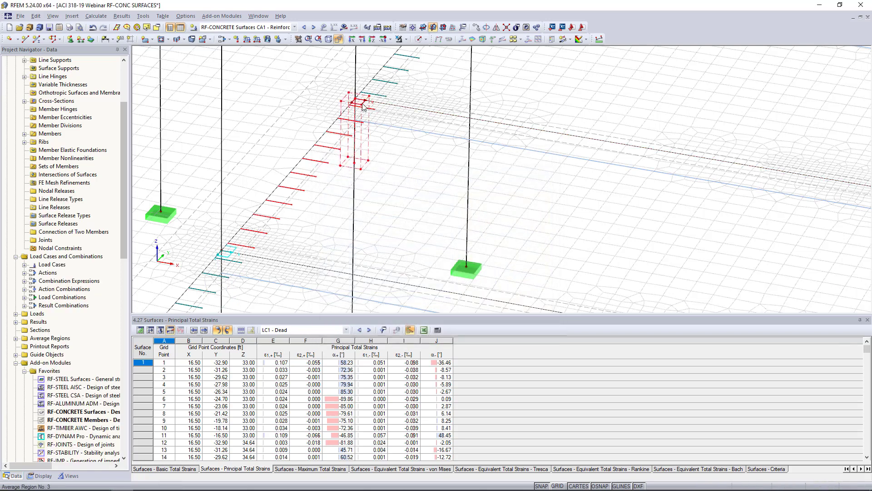
# Step: Reassign the average region at 49.50, -16.50, 16.50 ft to surfaces 16 and 18
pyautogui.doubleClick(362, 105)
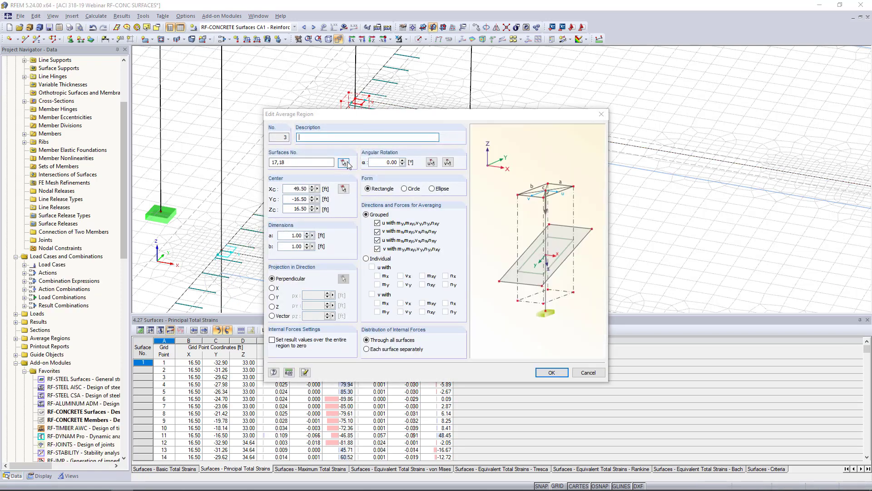
pyautogui.click(416, 154)
pyautogui.click(51, 87)
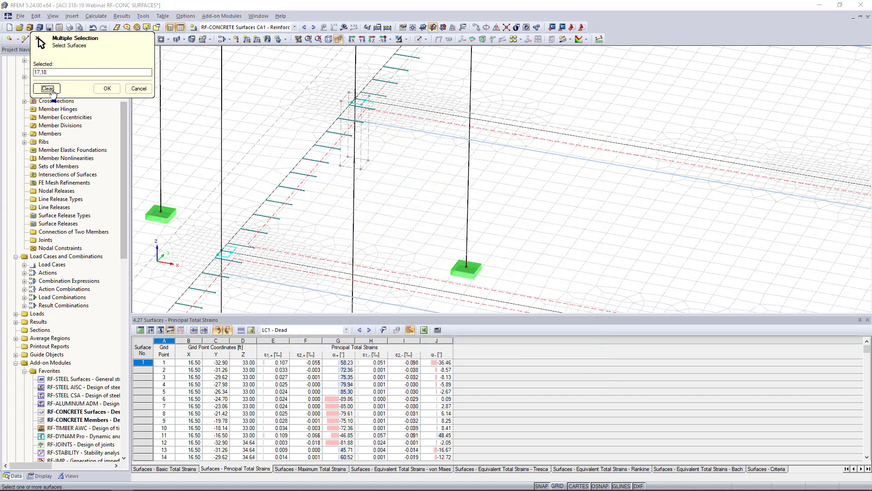
pyautogui.click(445, 116)
pyautogui.click(443, 110)
pyautogui.click(107, 88)
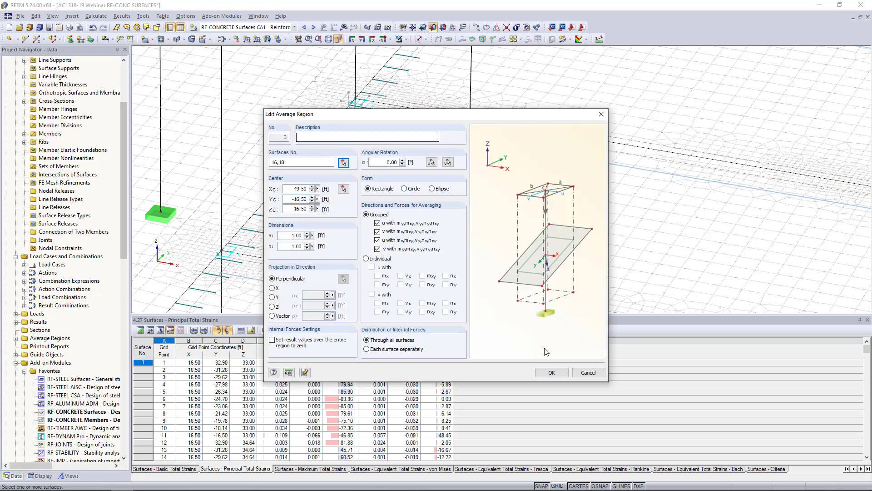
pyautogui.click(551, 372)
# Step: Copy the average region of surfaces 16 and 18 to the last column at the far end of the hinged slab edge
pyautogui.moveTo(477, 142); pyautogui.dragTo(382, 271, button='middle')
pyautogui.click(272, 239)
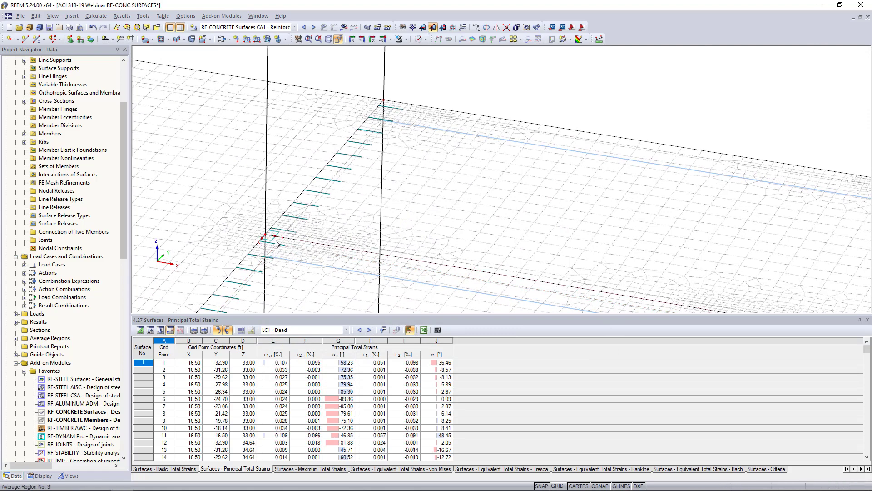
pyautogui.moveTo(268, 241); pyautogui.dragTo(390, 106)
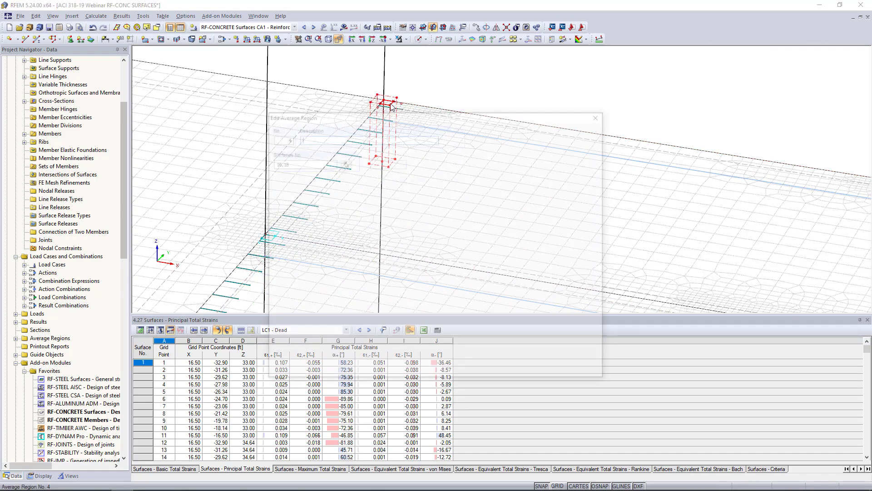
# Step: Reassign the average region at the far end column of the hinged edge to surface 16 only
pyautogui.doubleClick(391, 105)
pyautogui.click(343, 163)
pyautogui.click(47, 88)
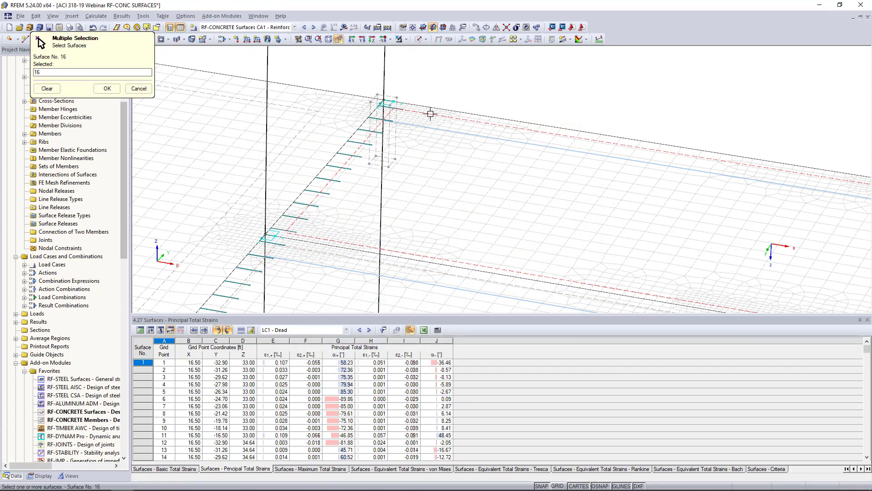
pyautogui.click(107, 88)
pyautogui.click(548, 371)
# Step: Select the four average regions along the hinged slab edge and copy them to the second row of podium columns
pyautogui.scroll(-3, 408, 204)
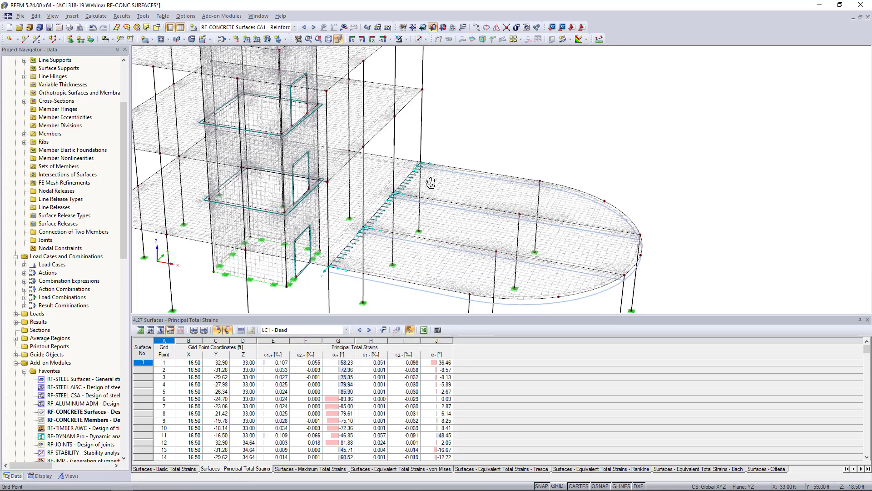
pyautogui.scroll(4, 369, 250)
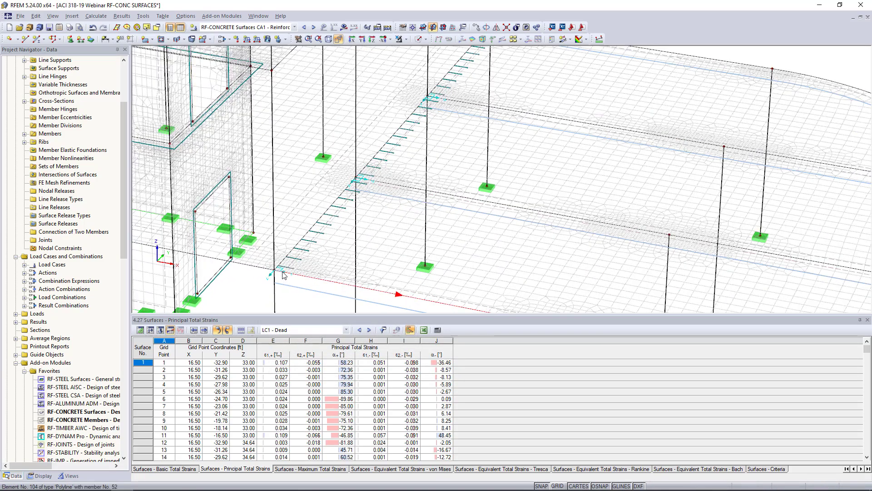
pyautogui.keyDown('ctrl'); pyautogui.click(361, 180); pyautogui.keyUp('ctrl')
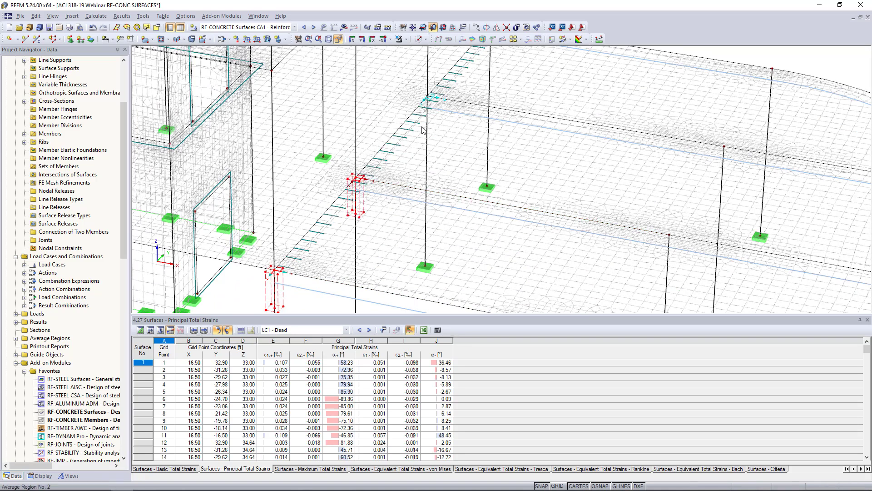
pyautogui.keyDown('ctrl'); pyautogui.click(429, 97); pyautogui.keyUp('ctrl')
pyautogui.moveTo(510, 74); pyautogui.dragTo(464, 150, button='middle')
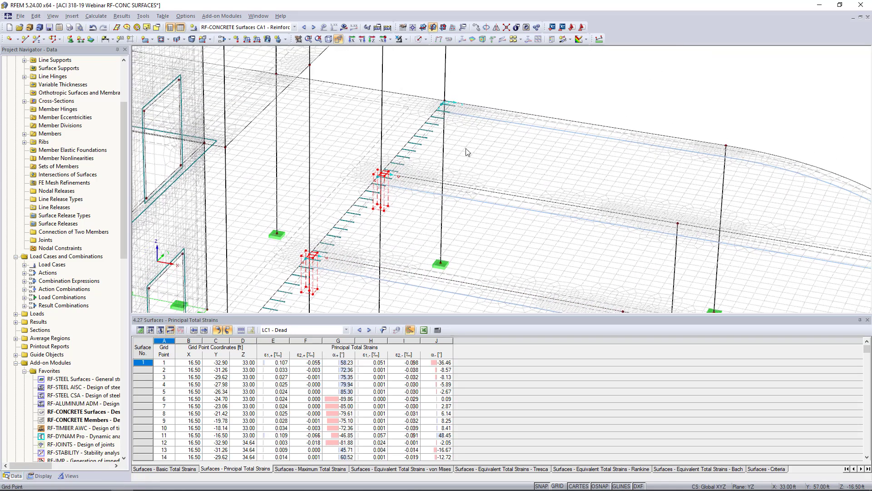
pyautogui.keyDown('ctrl'); pyautogui.click(450, 105); pyautogui.keyUp('ctrl')
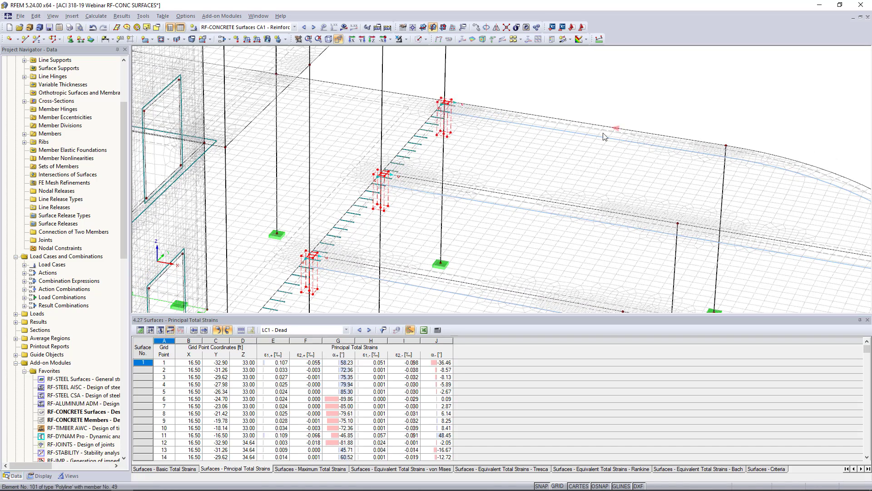
pyautogui.moveTo(635, 113); pyautogui.dragTo(475, 94, button='middle')
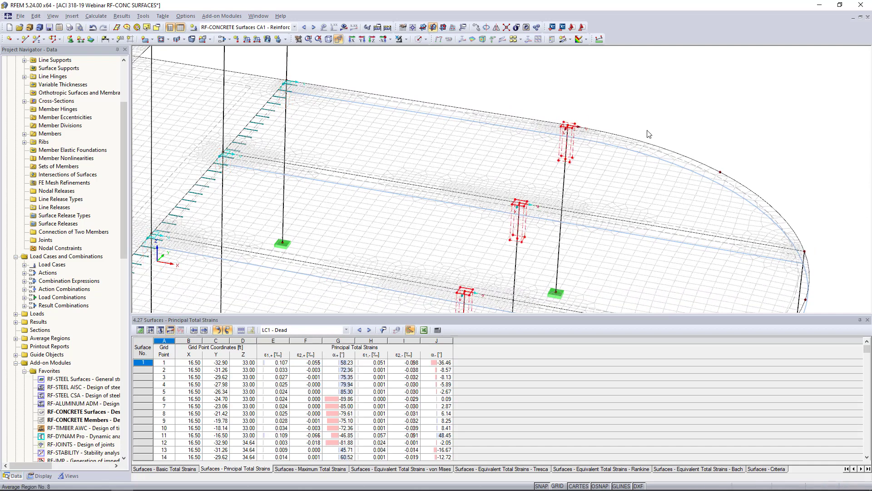
# Step: Select the two interior average regions in the second column row and copy them to the two columns at the slab's curved edge
pyautogui.moveTo(714, 121); pyautogui.dragTo(663, 80, button='middle')
pyautogui.click(462, 180)
pyautogui.keyDown('ctrl'); pyautogui.click(415, 253); pyautogui.keyUp('ctrl')
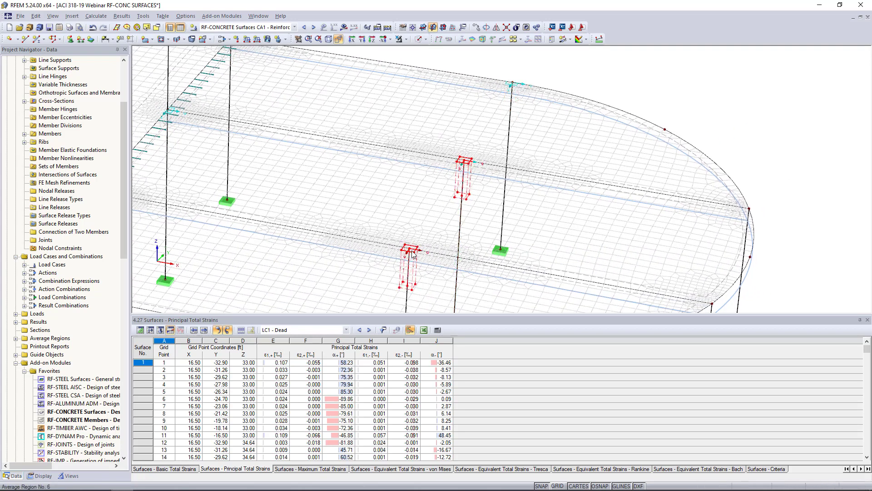
pyautogui.moveTo(719, 302); pyautogui.dragTo(799, 225)
pyautogui.scroll(-4, 798, 226)
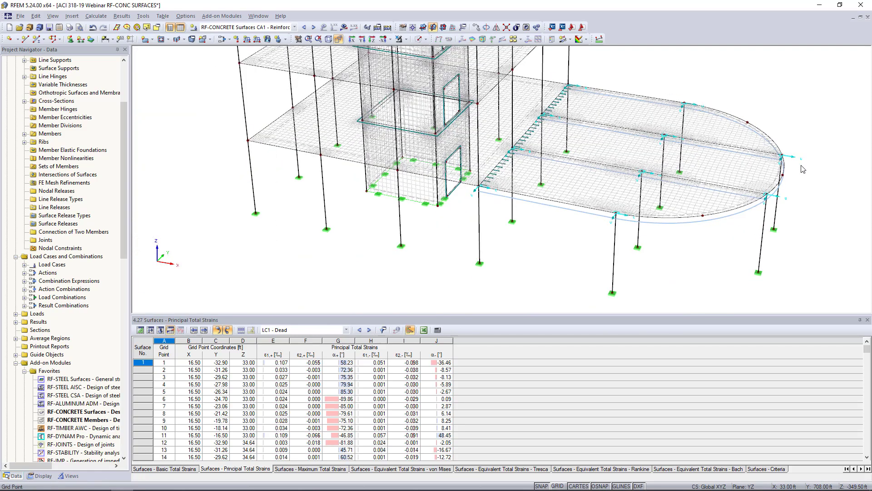
# Step: Show the results for load combination CO11 and examine the podium slab's basic internal forces mx, vy and nx
pyautogui.moveTo(767, 204); pyautogui.dragTo(601, 250, button='middle')
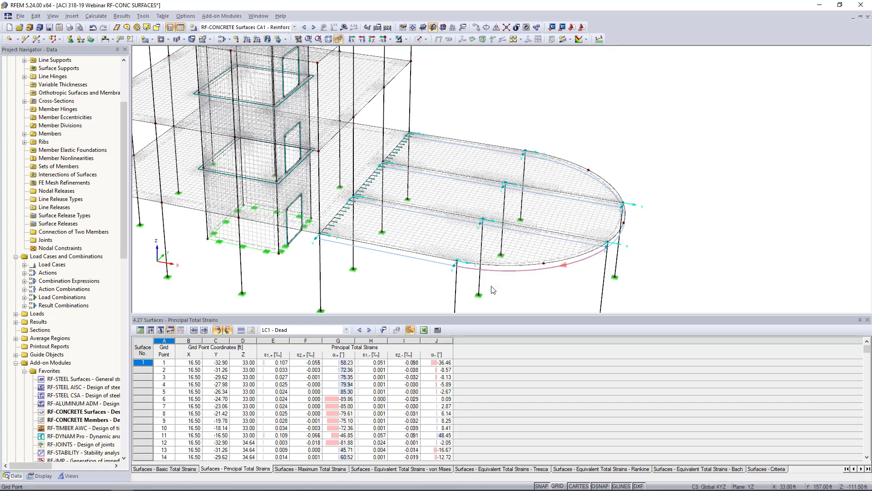
pyautogui.scroll(3, 455, 266)
pyautogui.moveTo(456, 267); pyautogui.dragTo(422, 255, button='middle')
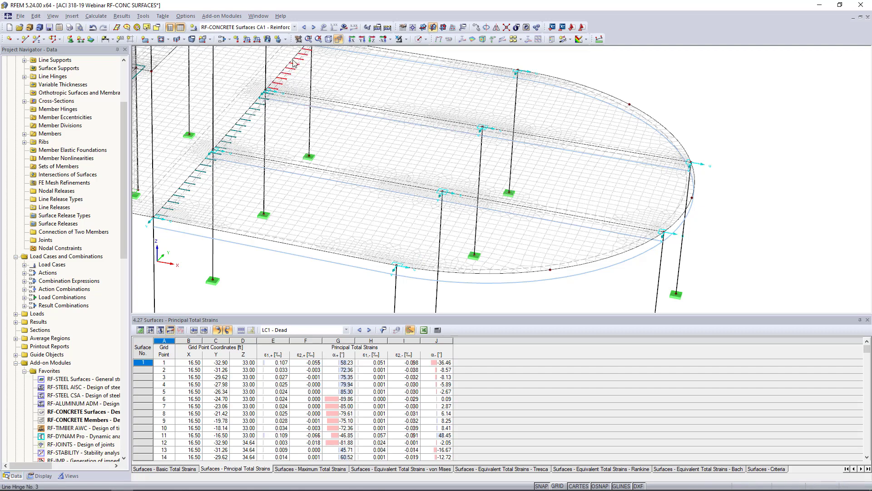
pyautogui.click(295, 29)
pyautogui.click(257, 118)
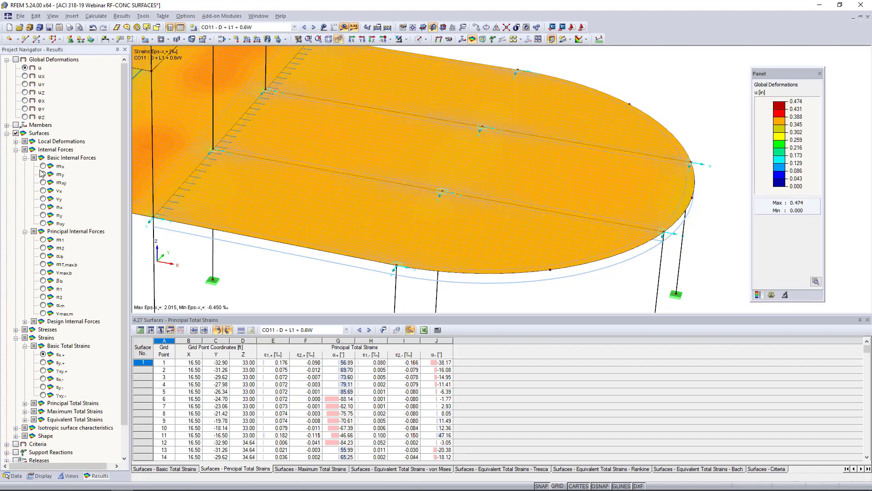
pyautogui.click(45, 166)
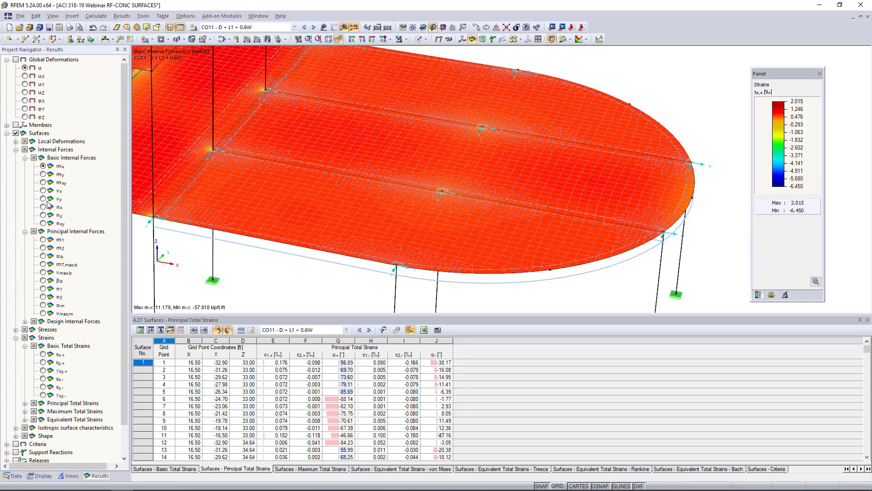
pyautogui.click(43, 198)
pyautogui.click(42, 207)
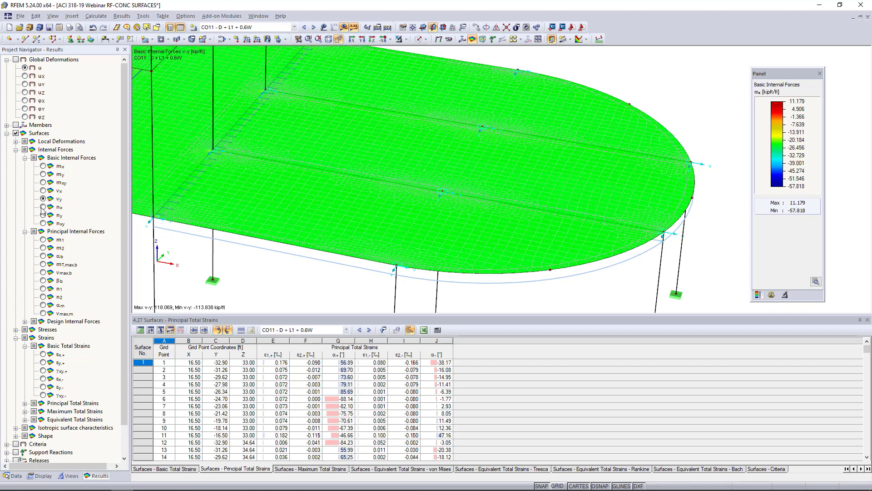
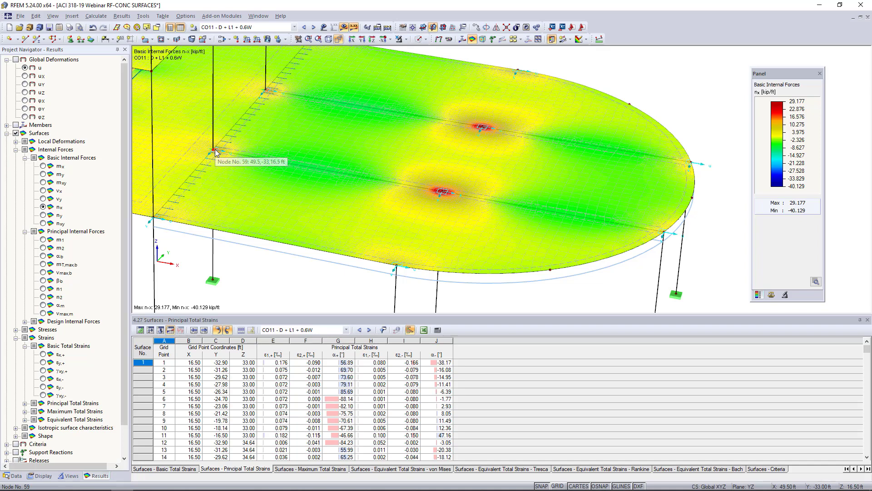
# Step: Switch to the ACI 318-19 Webinar AVG REGIONS model and open the RF-CONCRETE Surfaces design details to review the averaged internal forces option
pyautogui.click(258, 16)
pyautogui.click(287, 160)
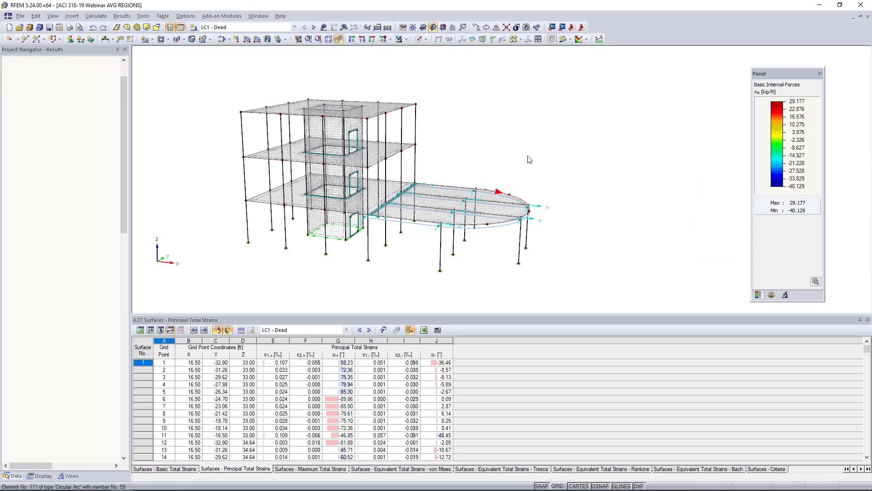
pyautogui.scroll(-5, 97, 282)
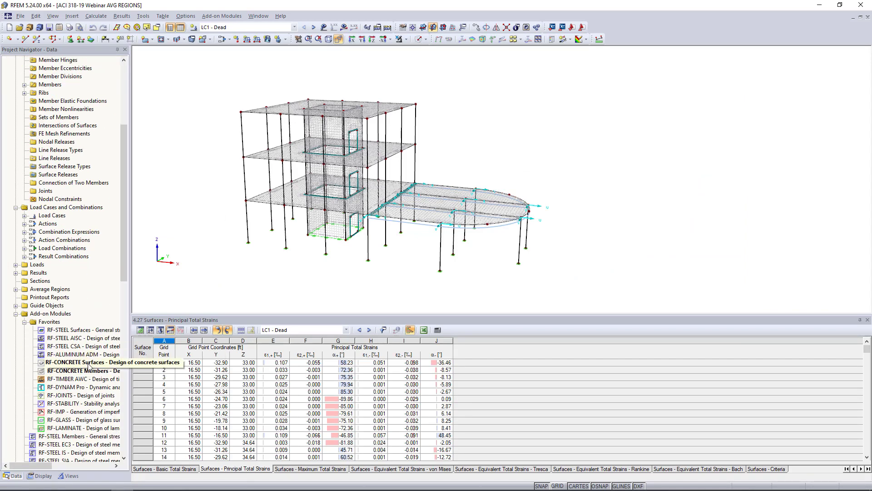
pyautogui.doubleClick(90, 367)
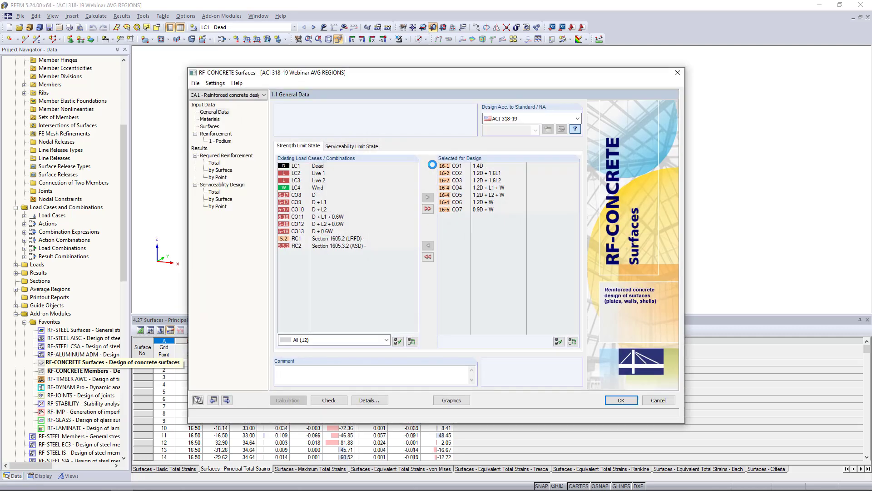
pyautogui.click(366, 399)
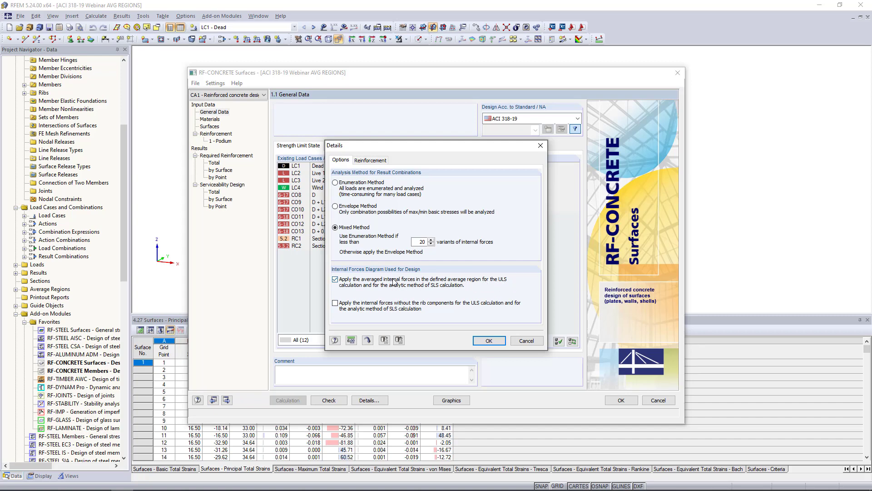
# Step: Close the design details unchanged and review the required surface reinforcement in total and by surface
pyautogui.click(526, 341)
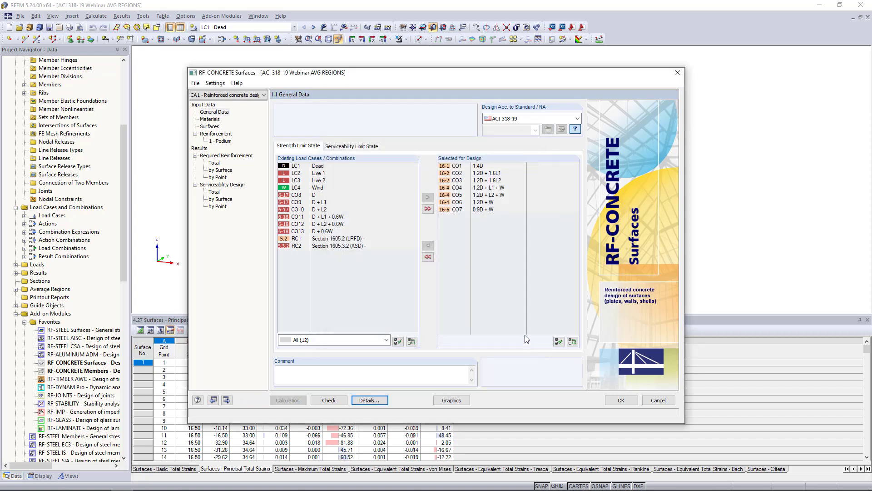
pyautogui.click(214, 163)
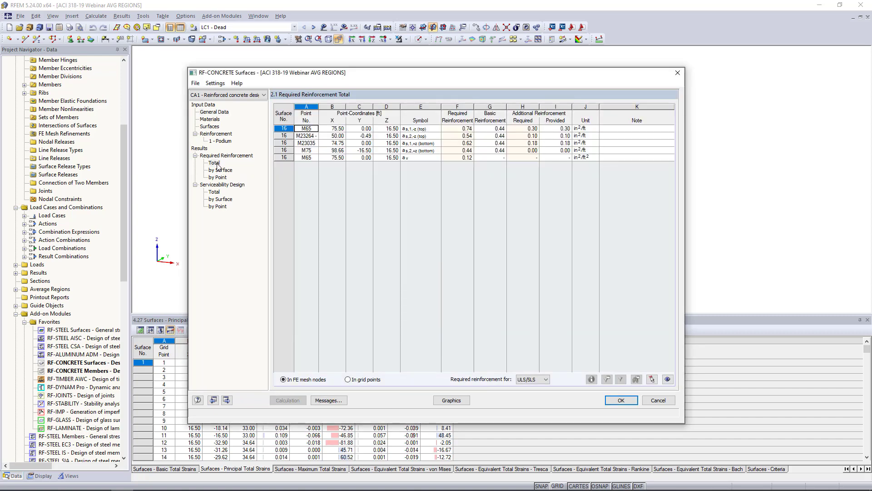
pyautogui.click(223, 170)
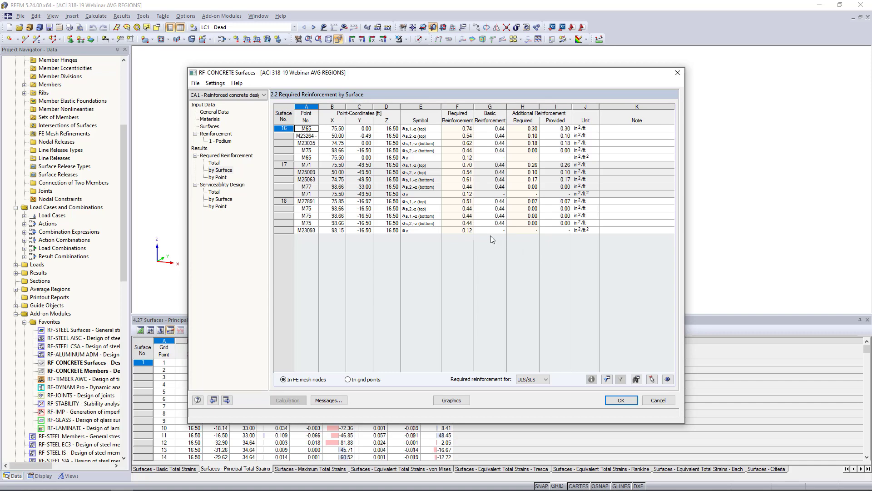
# Step: Switch to the web browser and open the Knowledge Base on the Dlubal website
pyautogui.press('super+Tab')
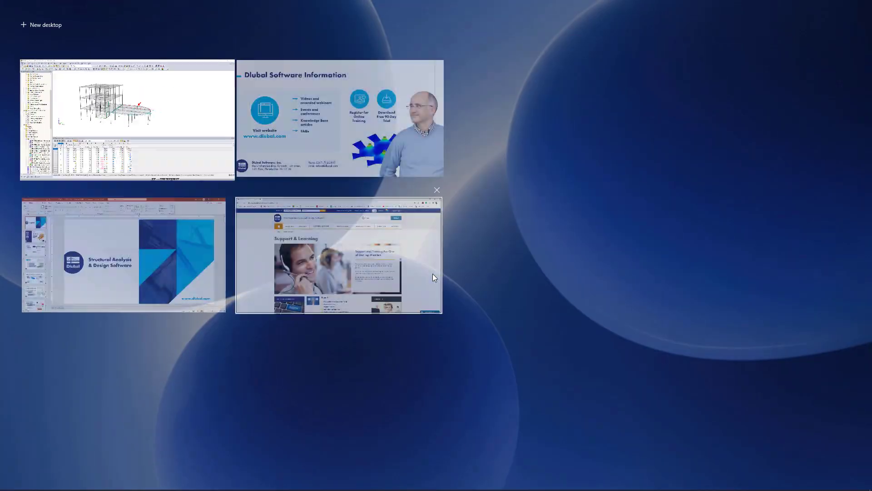
pyautogui.click(350, 246)
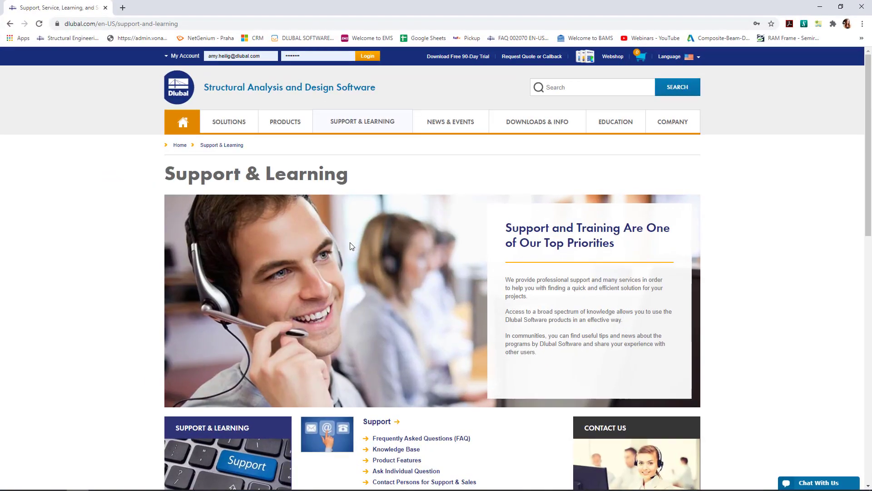
pyautogui.moveTo(208, 131)
pyautogui.click(183, 122)
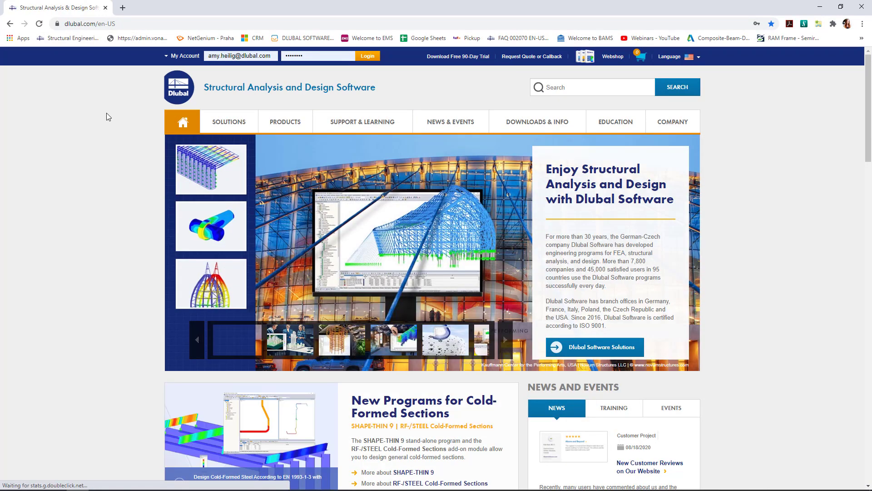
pyautogui.moveTo(361, 125)
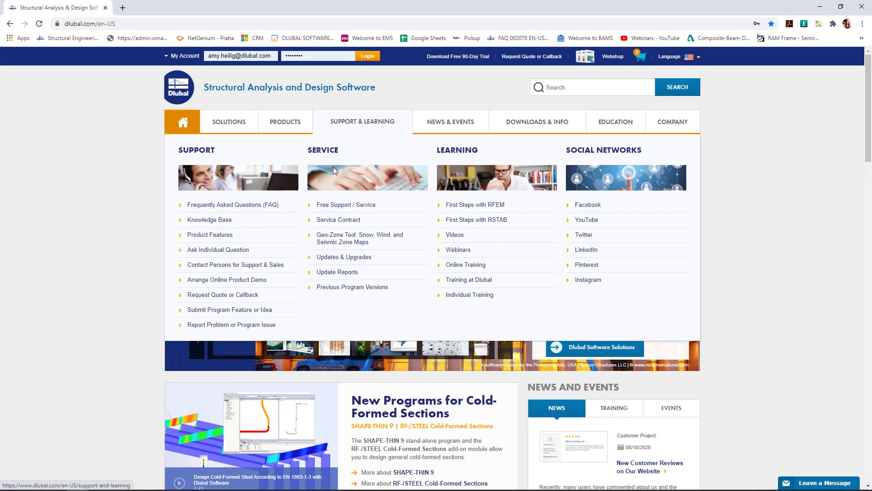
pyautogui.click(207, 221)
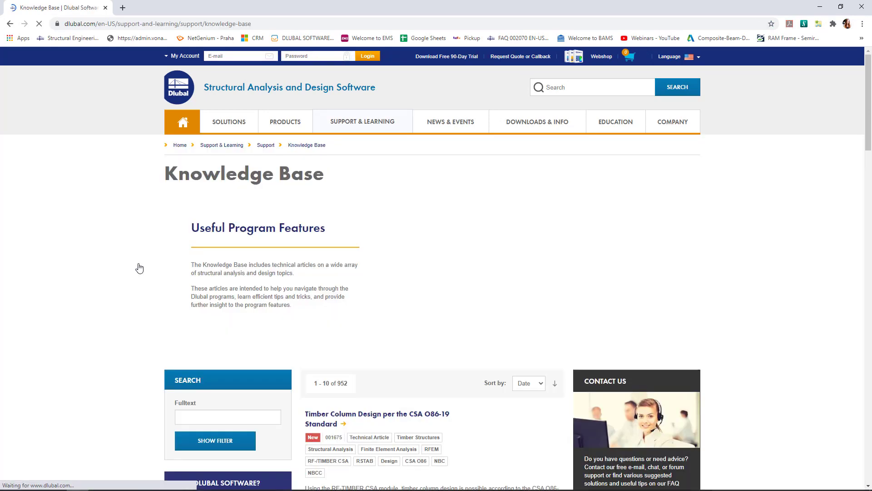
# Step: Search the Knowledge Base articles for the keyword ACI
pyautogui.scroll(-5, 139, 268)
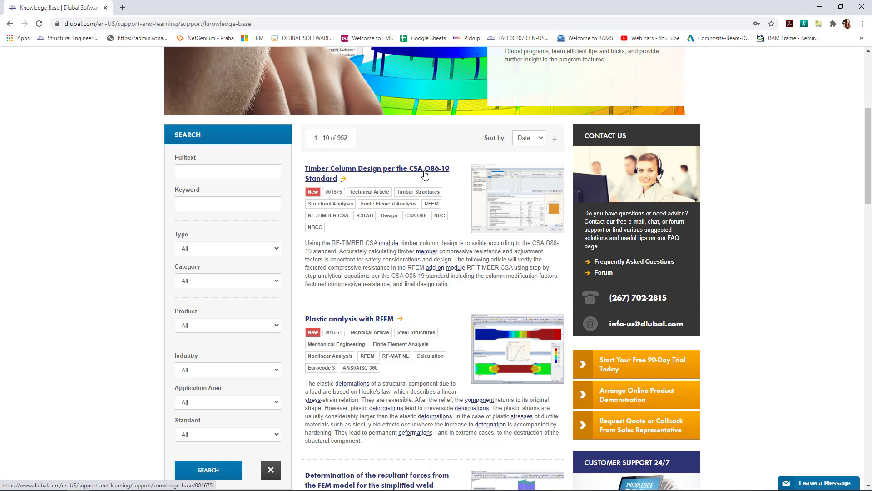
pyautogui.click(230, 208)
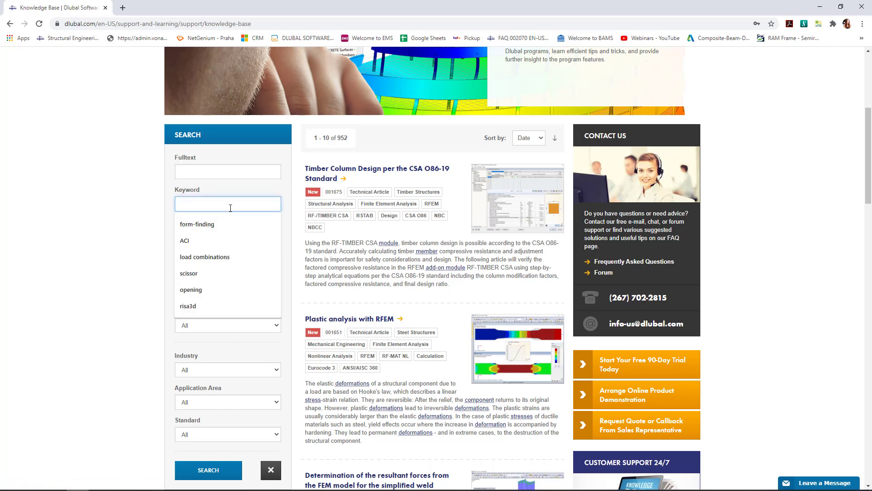
pyautogui.write('ACI')
pyautogui.click(217, 224)
pyautogui.click(213, 465)
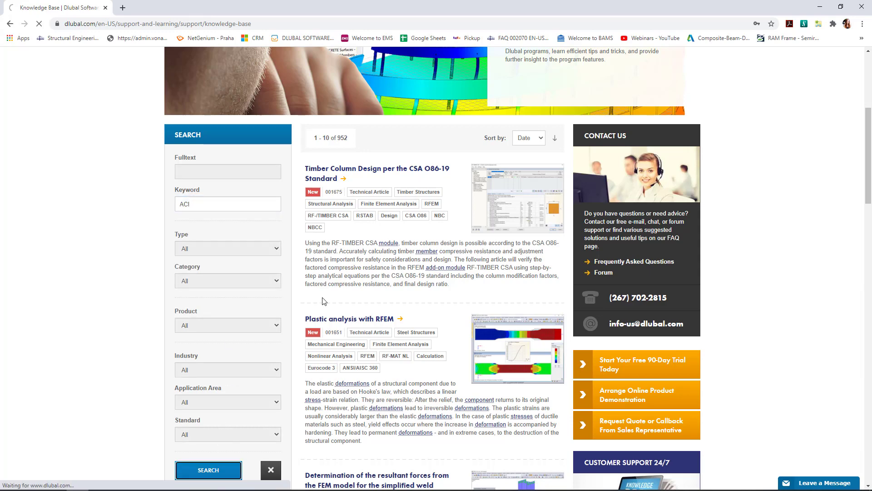
# Step: Open the article on design strip consideration to ACI 318-19 and CSA A23.3:19 and examine its result beam, average region and download sections
pyautogui.scroll(-3, 338, 295)
pyautogui.scroll(-2, 353, 295)
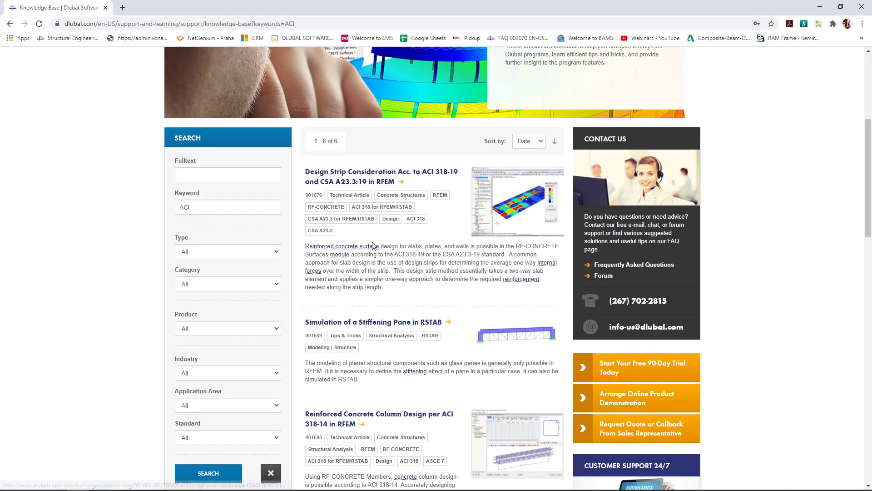
pyautogui.click(365, 186)
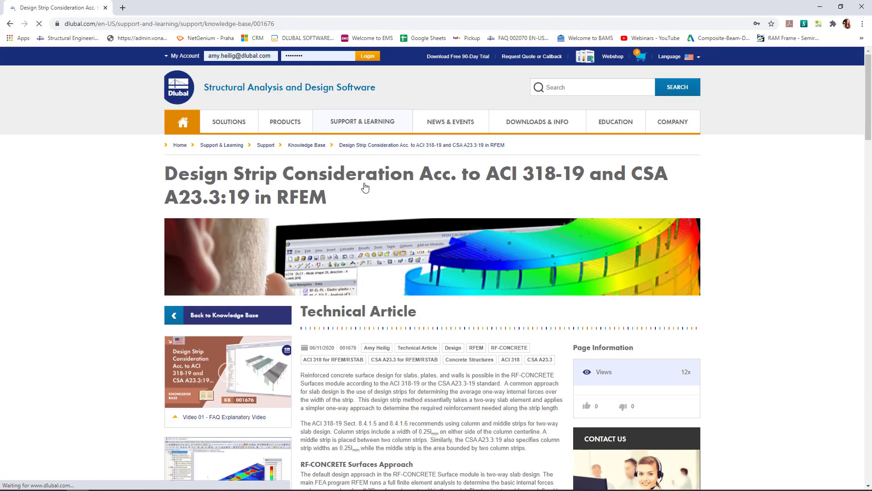
pyautogui.scroll(-3, 365, 186)
pyautogui.scroll(-2, 364, 186)
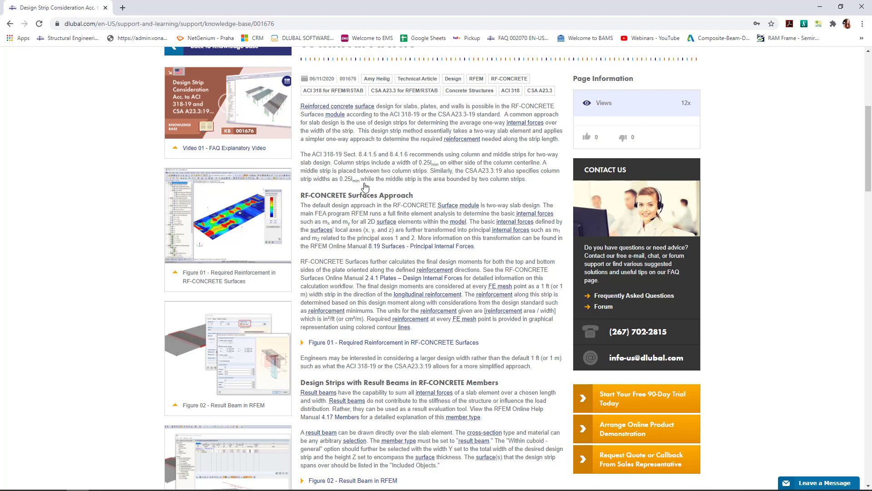
pyautogui.scroll(-5, 449, 287)
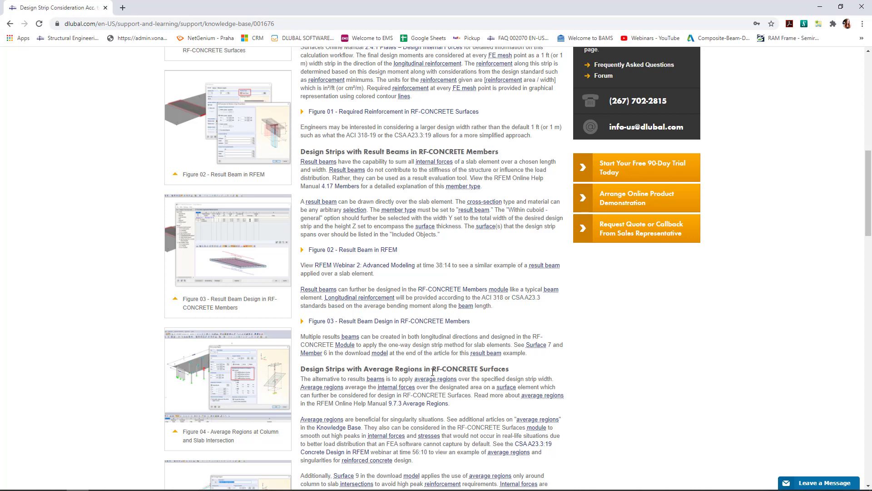
pyautogui.scroll(-2, 431, 372)
pyautogui.scroll(-5, 431, 371)
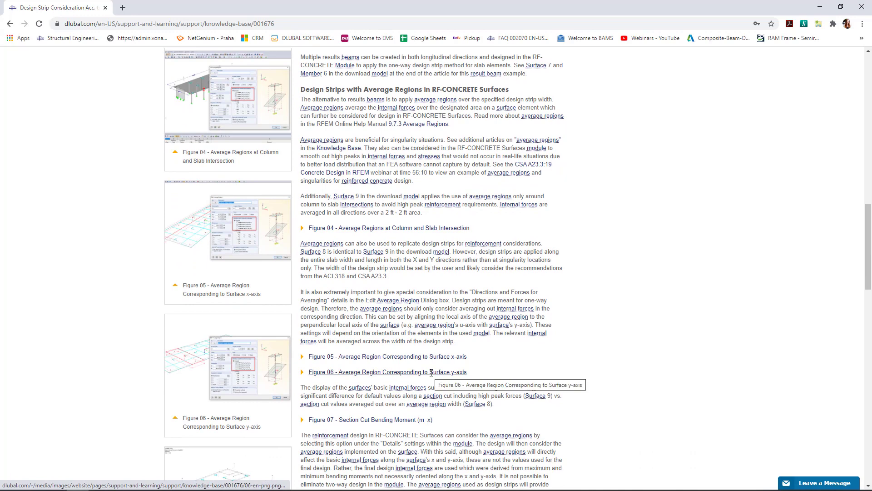
pyautogui.scroll(6, 442, 260)
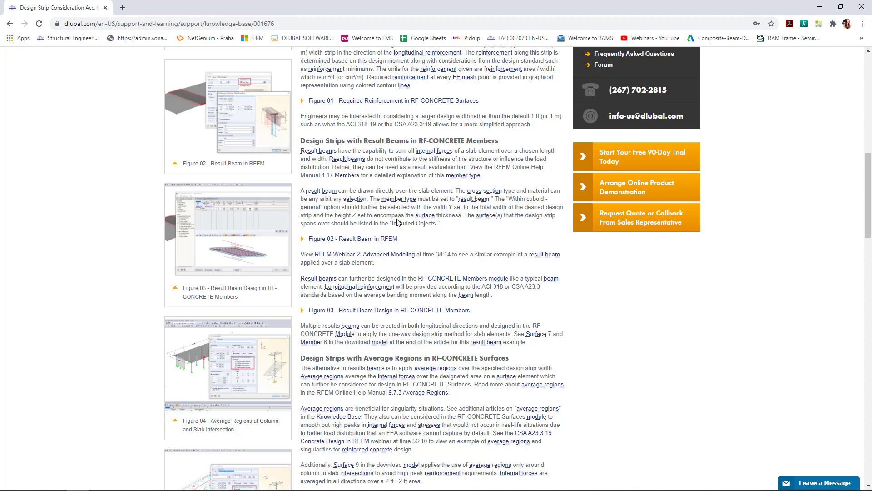
pyautogui.scroll(-14, 397, 225)
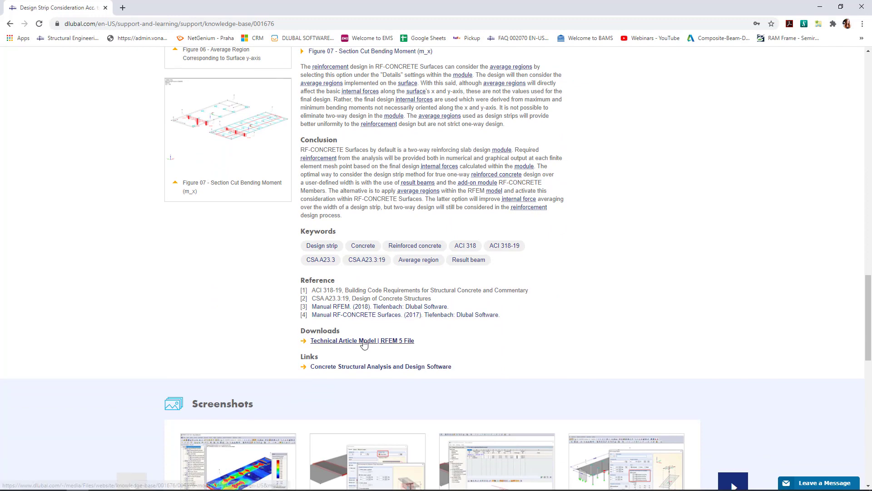
pyautogui.scroll(15, 363, 344)
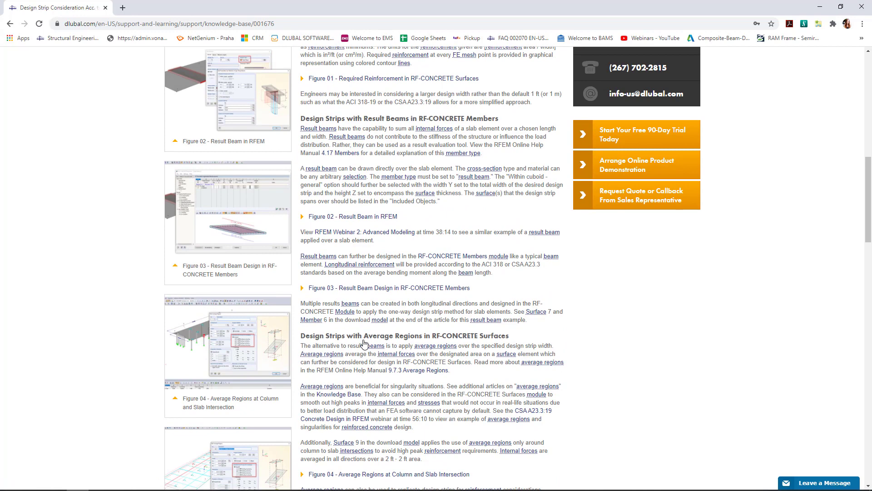
# Step: Switch to the presentation slide with the Dlubal Software information
pyautogui.press('super+Tab')
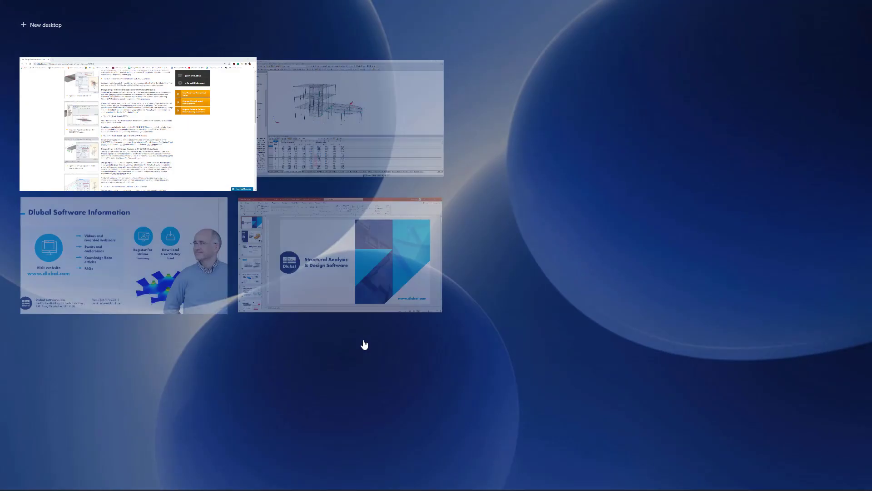
pyautogui.click(156, 276)
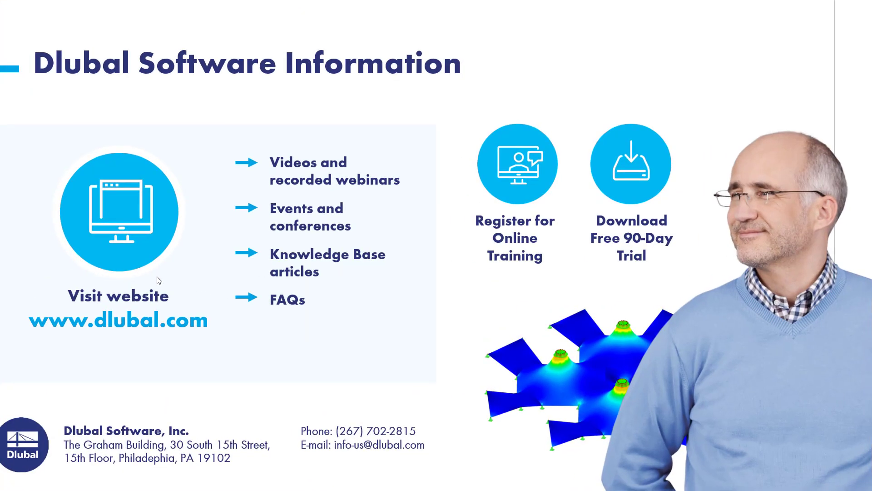